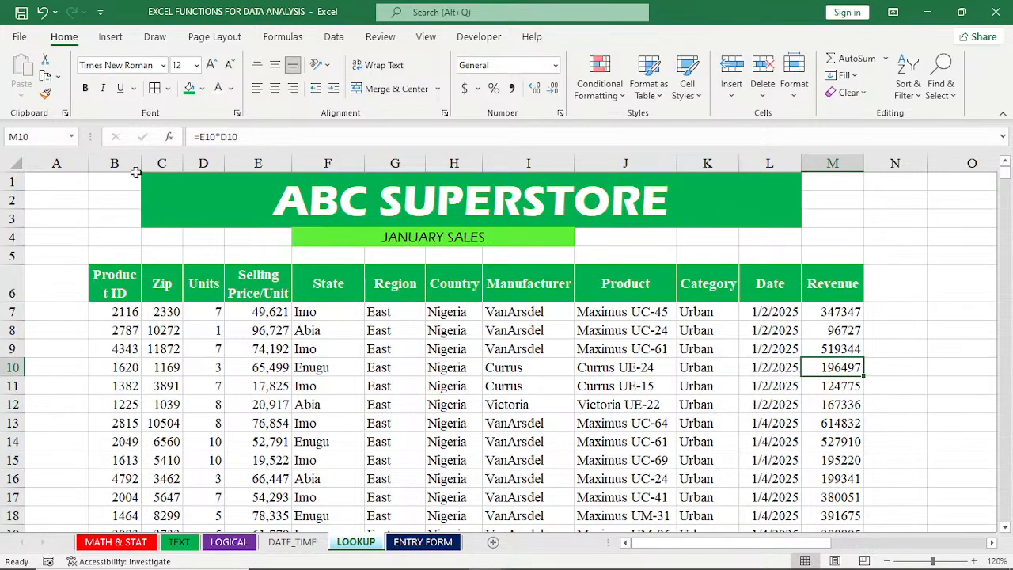
Step: Widen column B slightly so the Product ID header breaks between its two words
drag(141, 163, 146, 163)
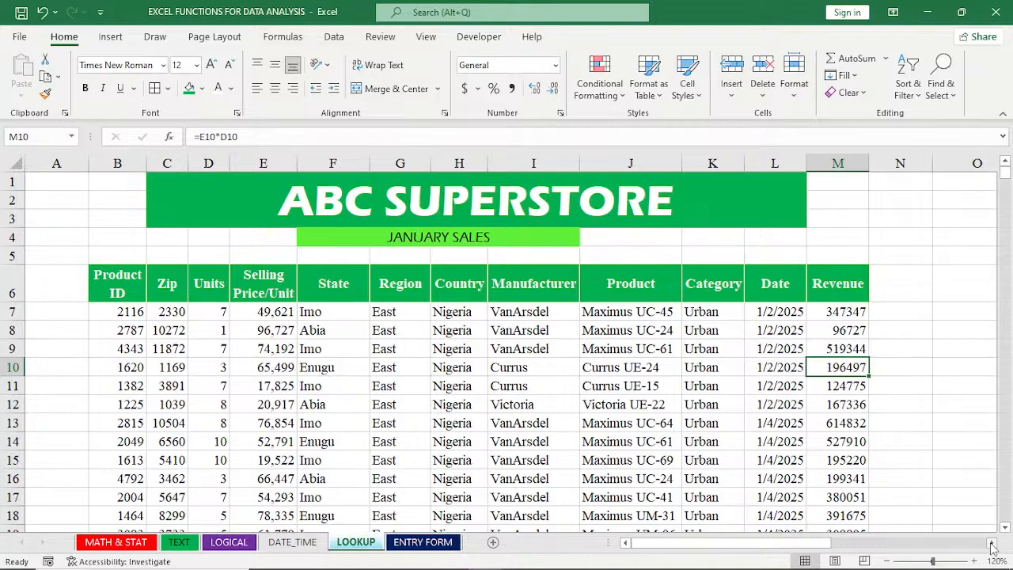
click(991, 544)
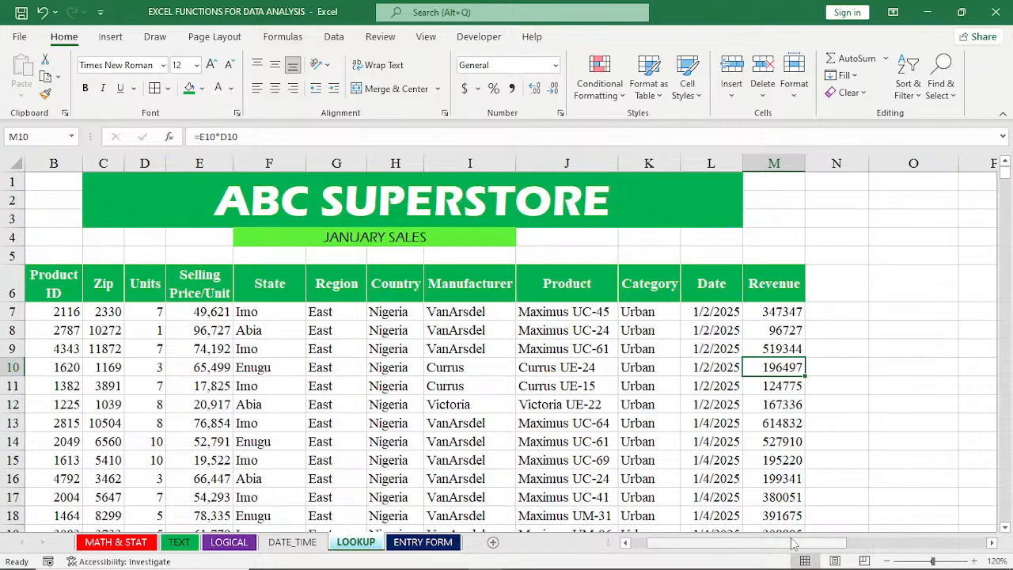
drag(794, 543, 756, 548)
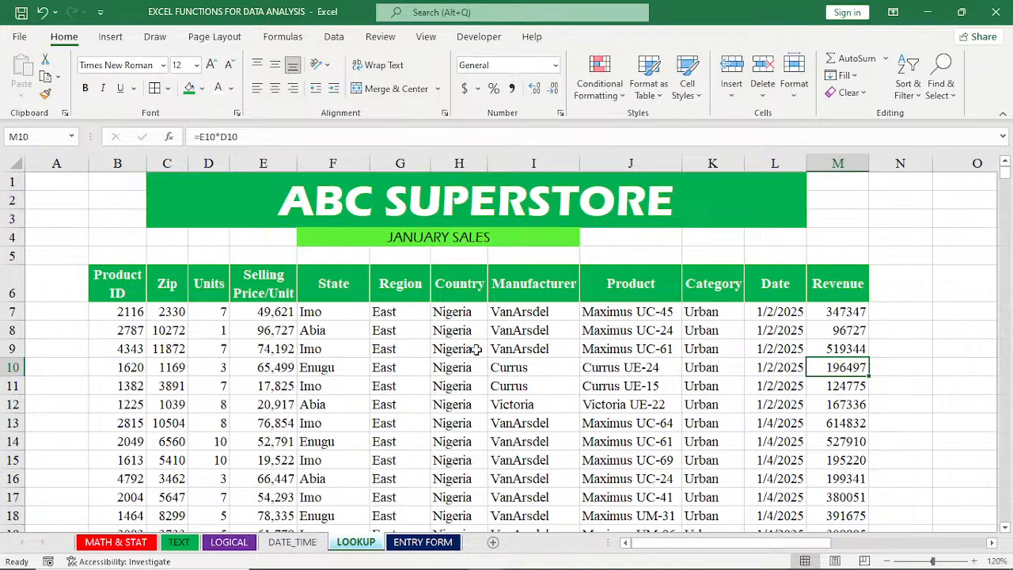
Step: Change the JANUARY SALES subtitle in F4 to SALES DATA and make it bold
click(439, 239)
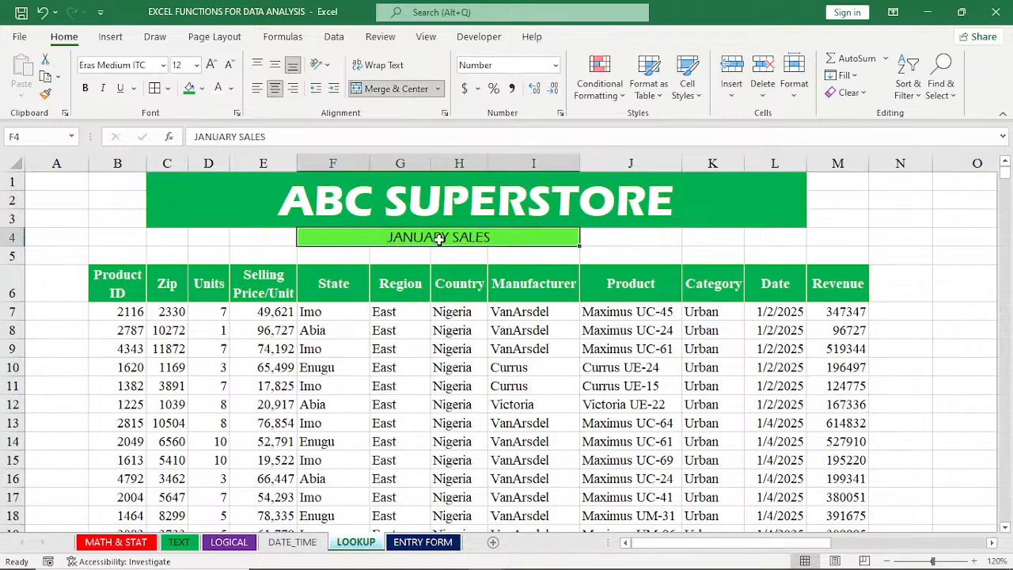
double_click(439, 239)
key(BackSpace)
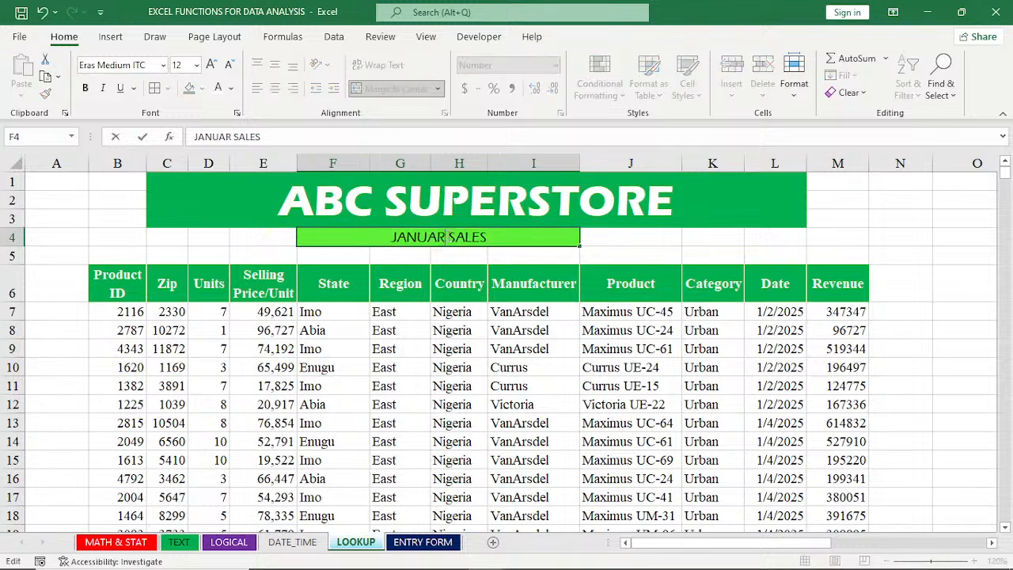
key(BackSpace)
key(BackSpace)
key(BackSpace)
key(BackSpace)
key(BackSpace)
key(BackSpace)
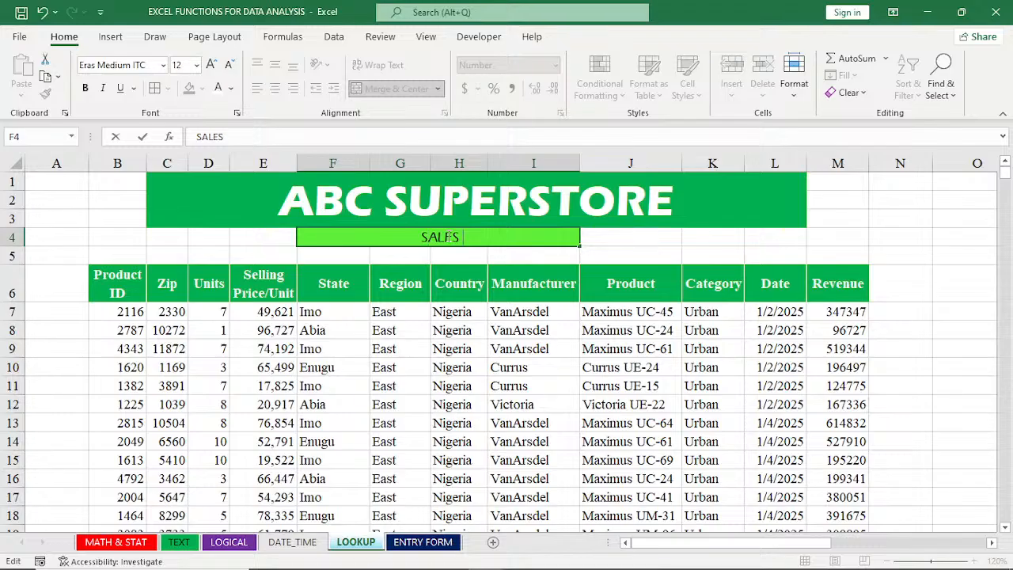
text(DATA)
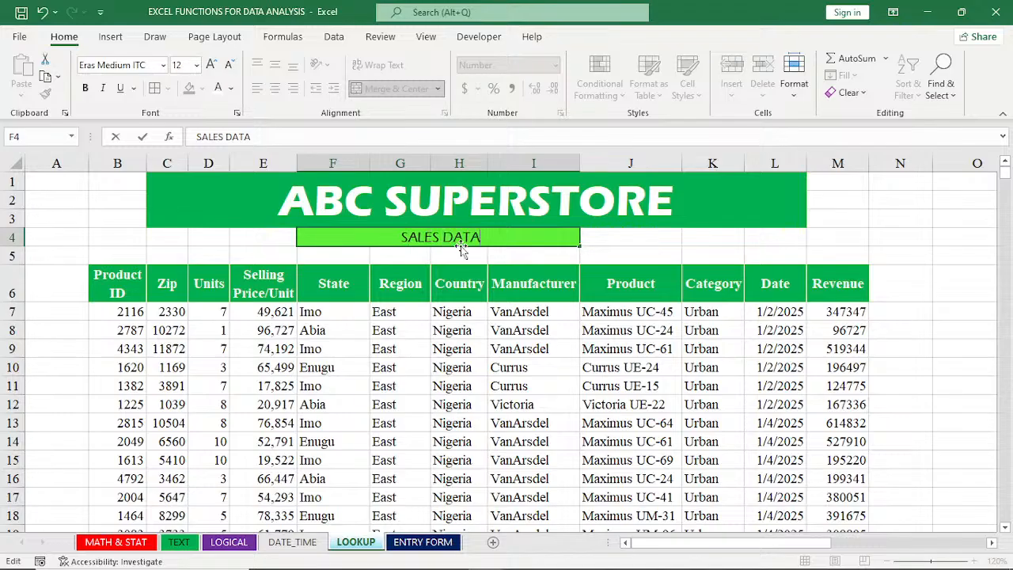
click(459, 364)
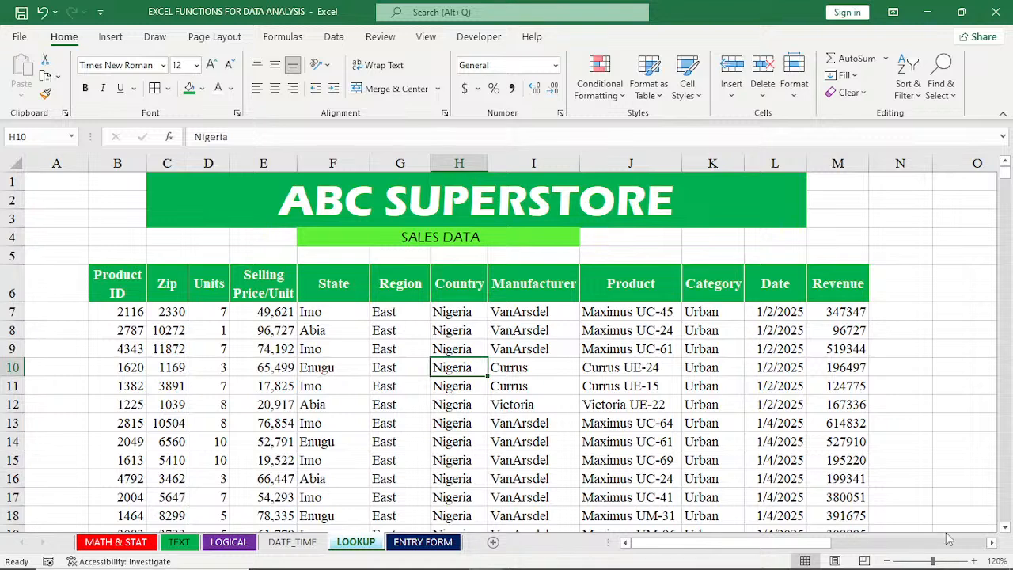
click(461, 242)
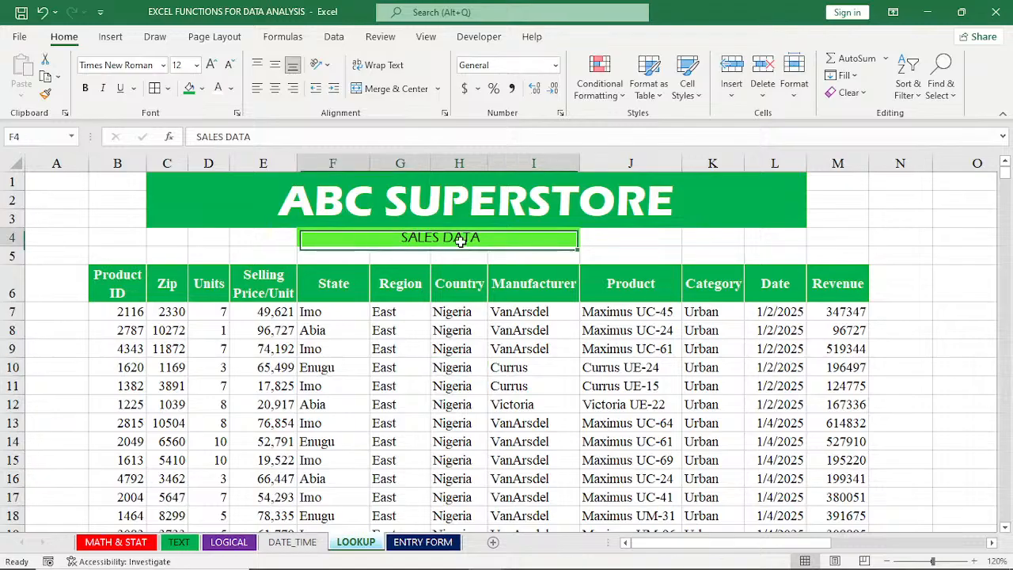
click(567, 348)
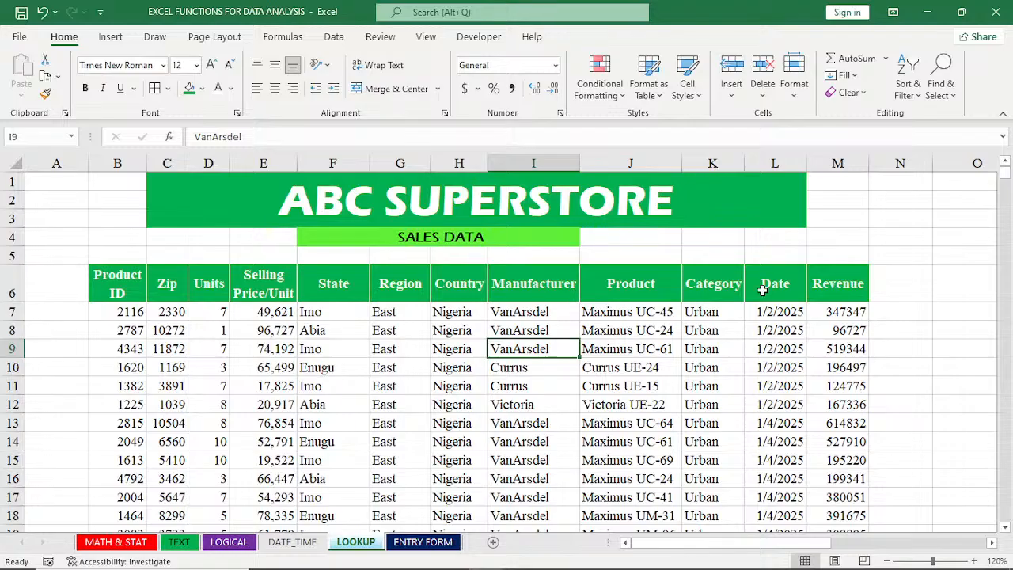
Step: Examine the sales table's columns, especially Date and Revenue, from the header row down to the last record
click(774, 163)
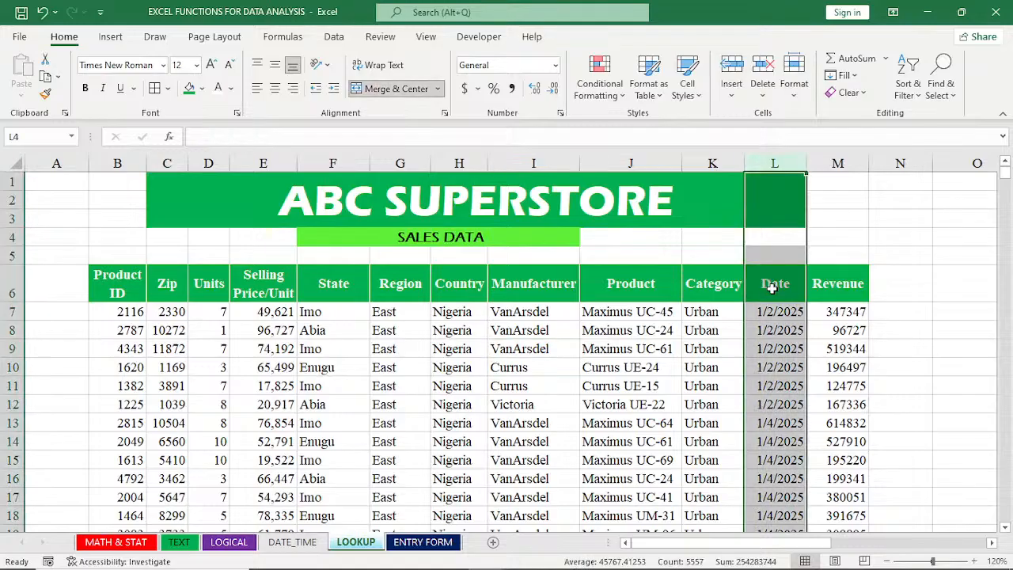
click(704, 326)
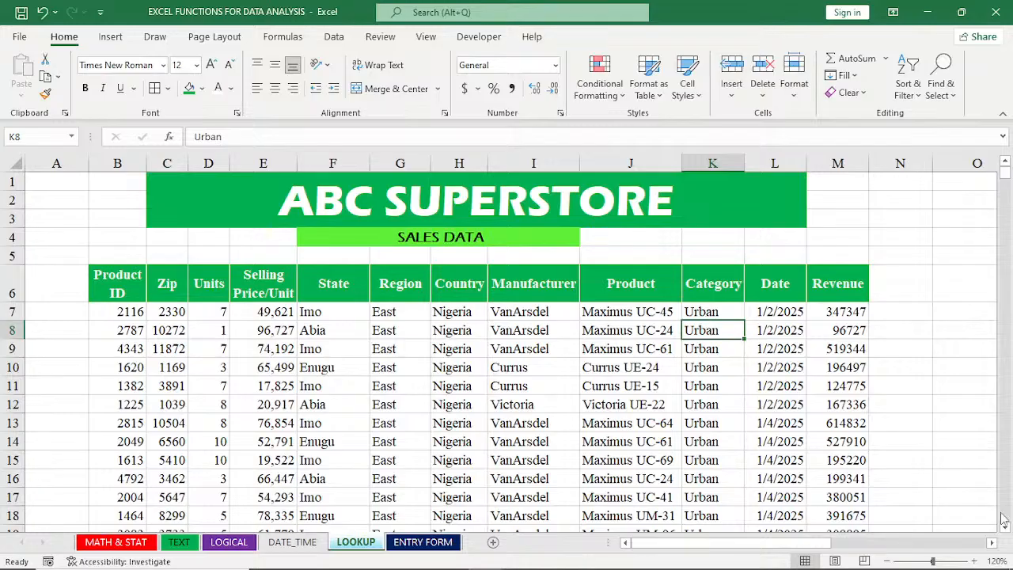
click(992, 545)
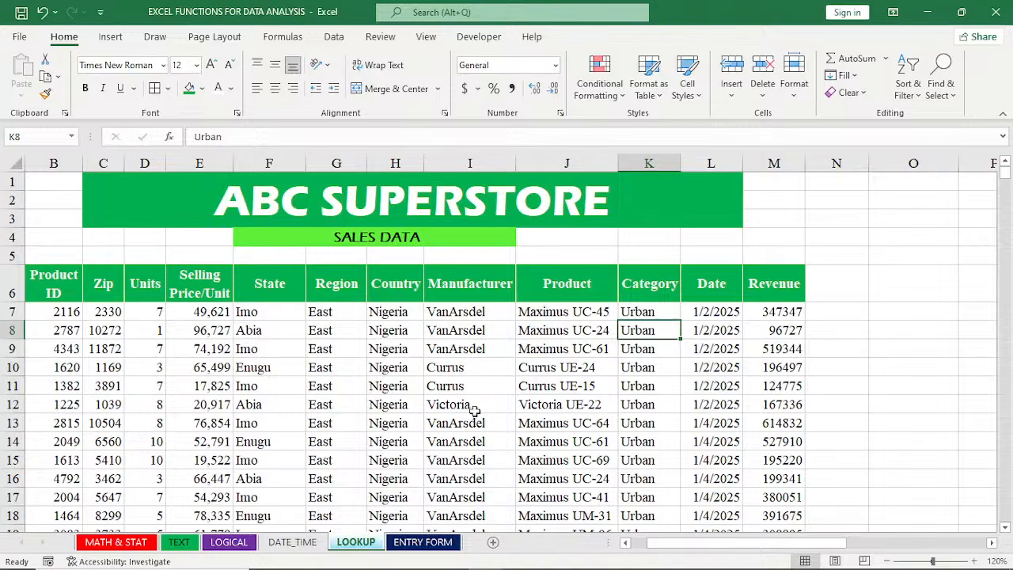
click(992, 544)
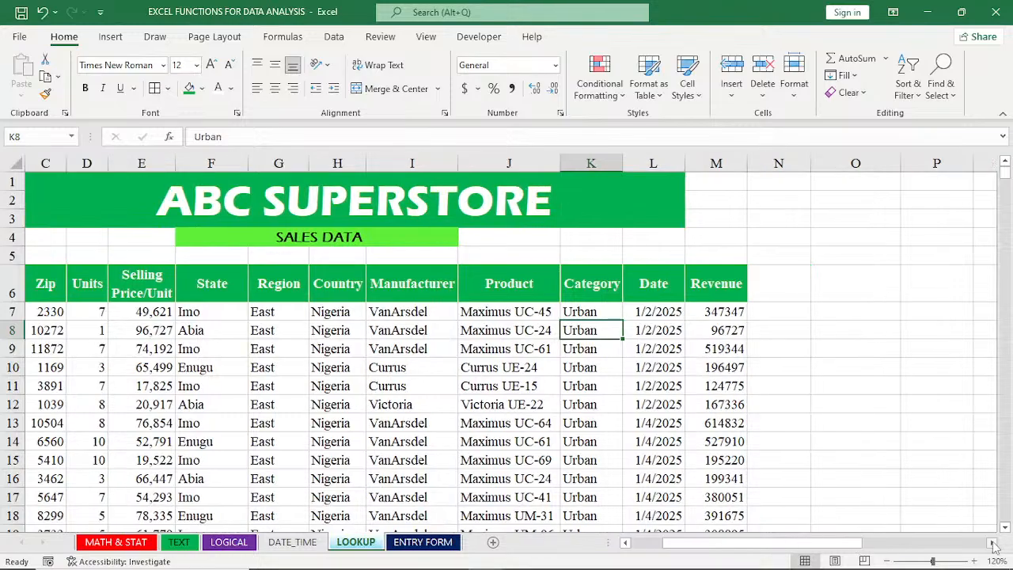
double_click(992, 545)
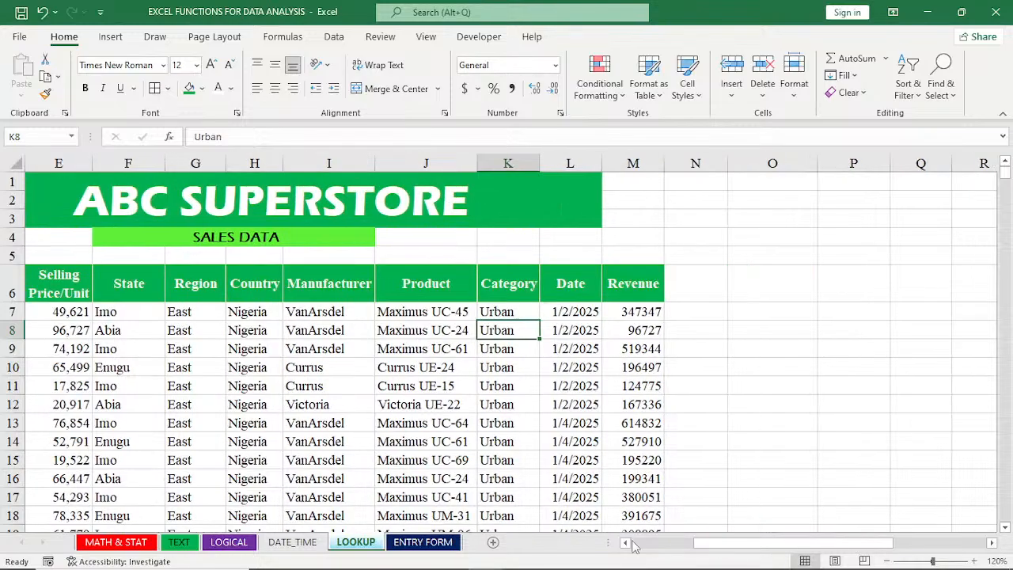
click(617, 288)
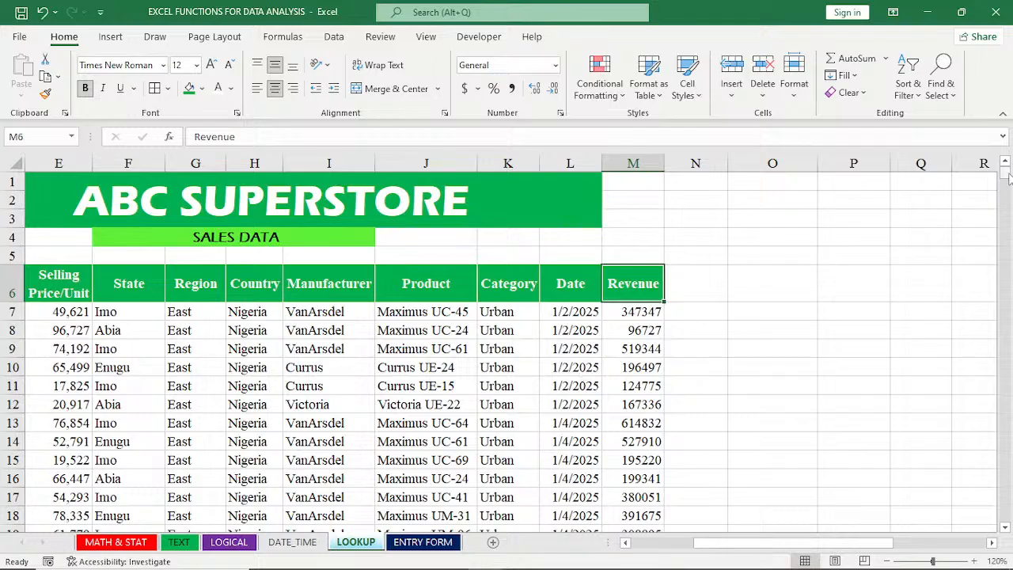
drag(1008, 178, 1005, 516)
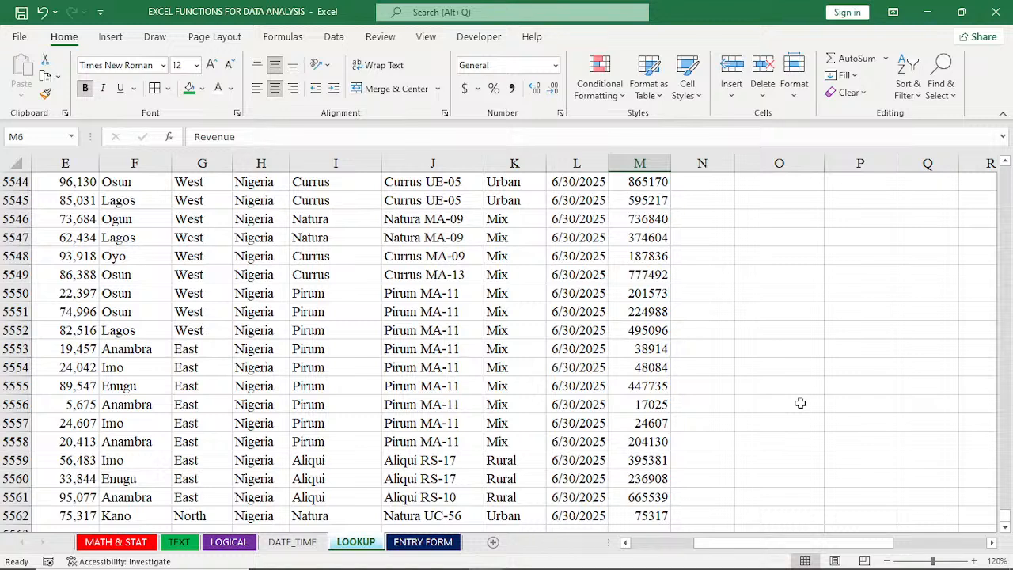
drag(1005, 514, 1004, 172)
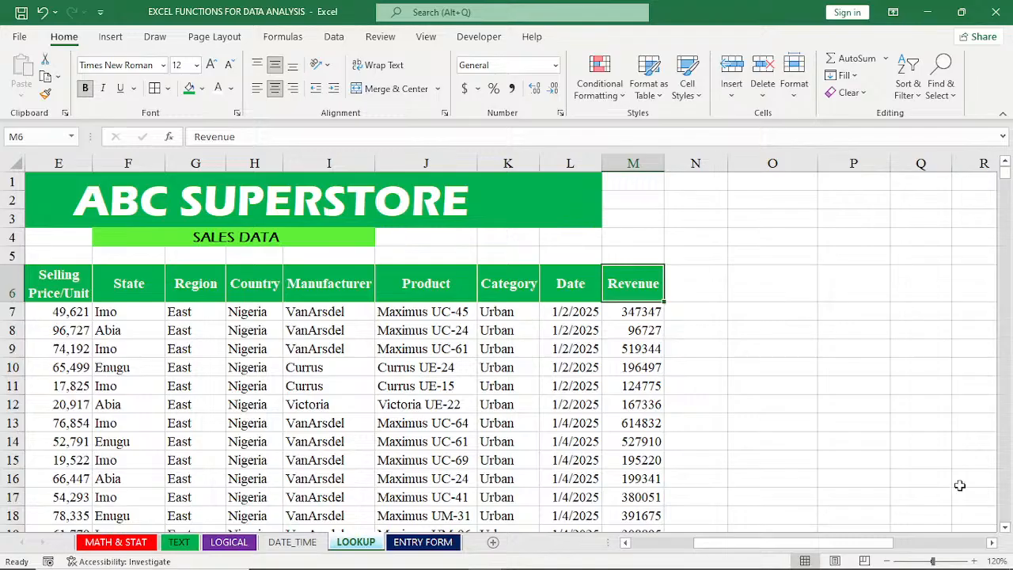
click(991, 543)
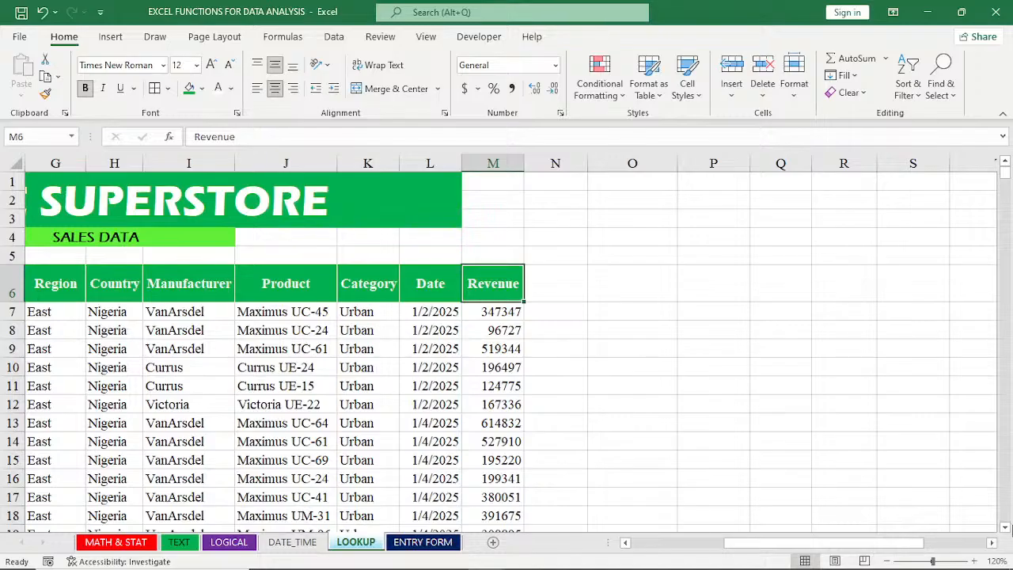
scroll(1005, 528, down, 1)
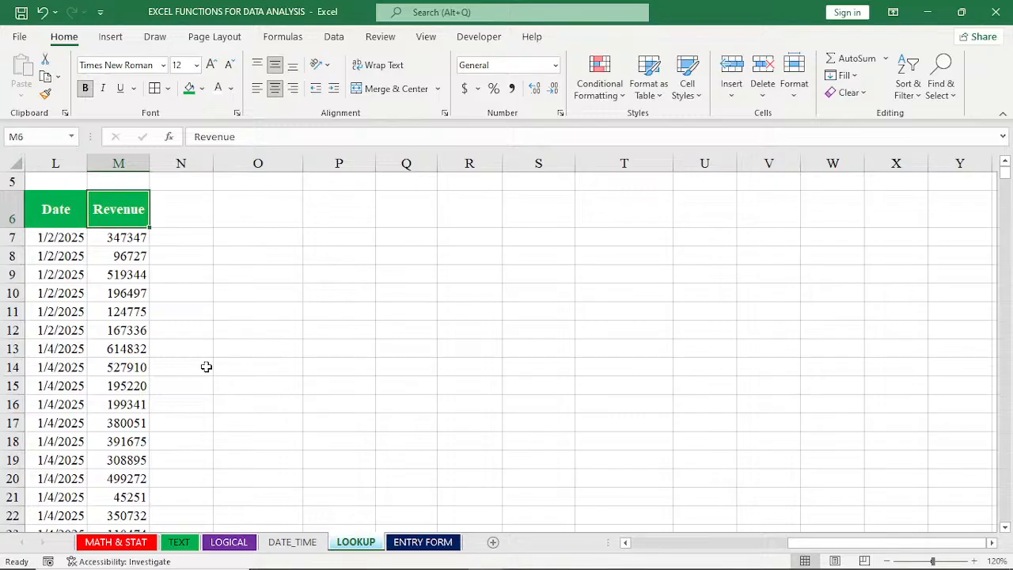
click(62, 244)
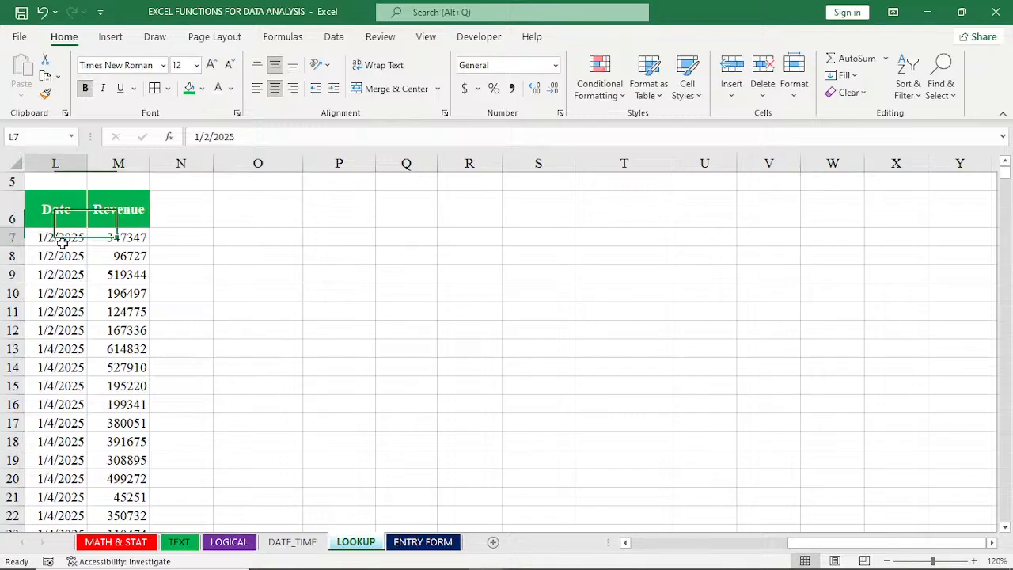
drag(62, 244, 77, 248)
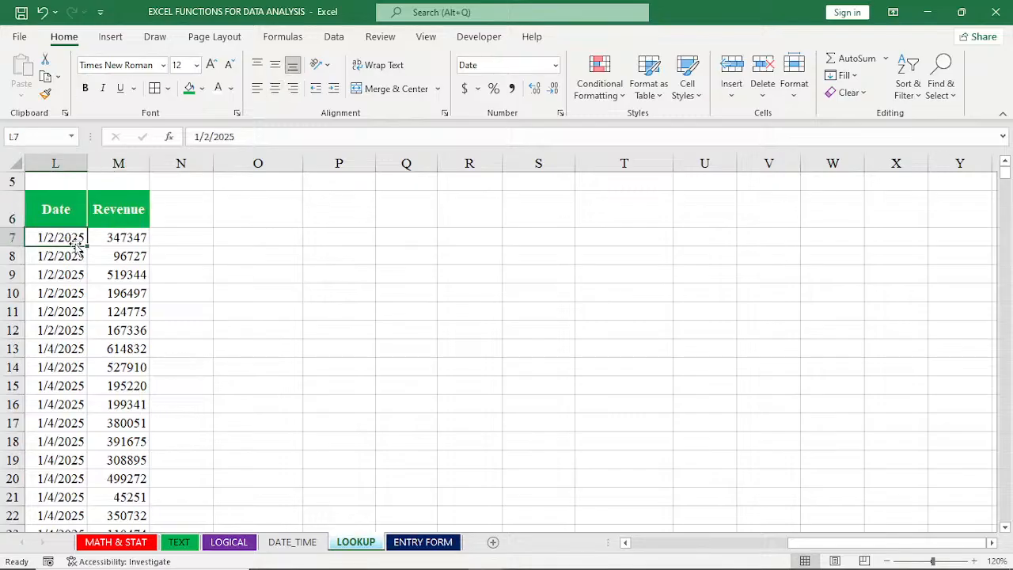
mouse_move(827, 554)
Step: Enter the header H.DATE in O6 and format it with green fill and bold white text
click(245, 215)
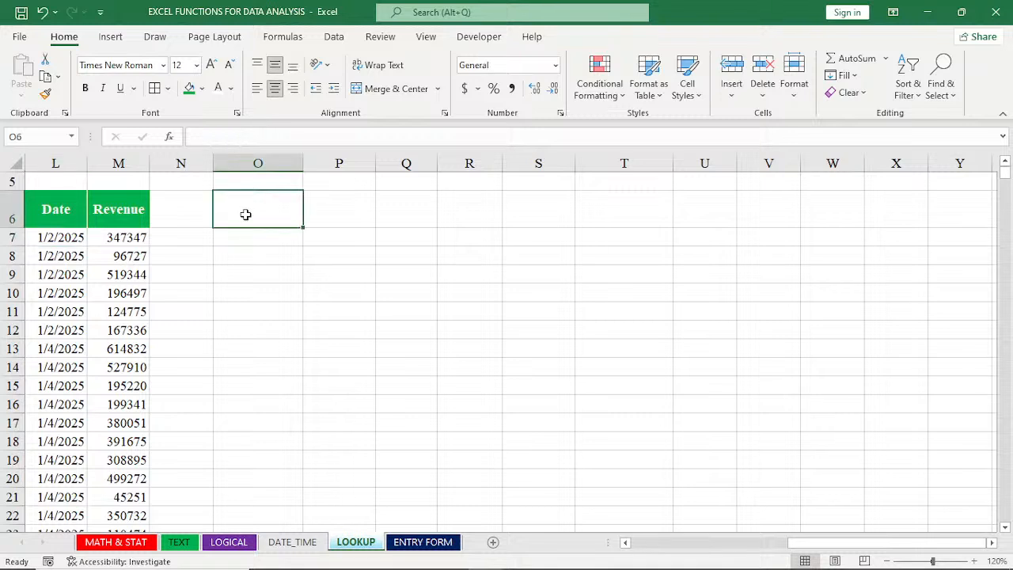
text(H)
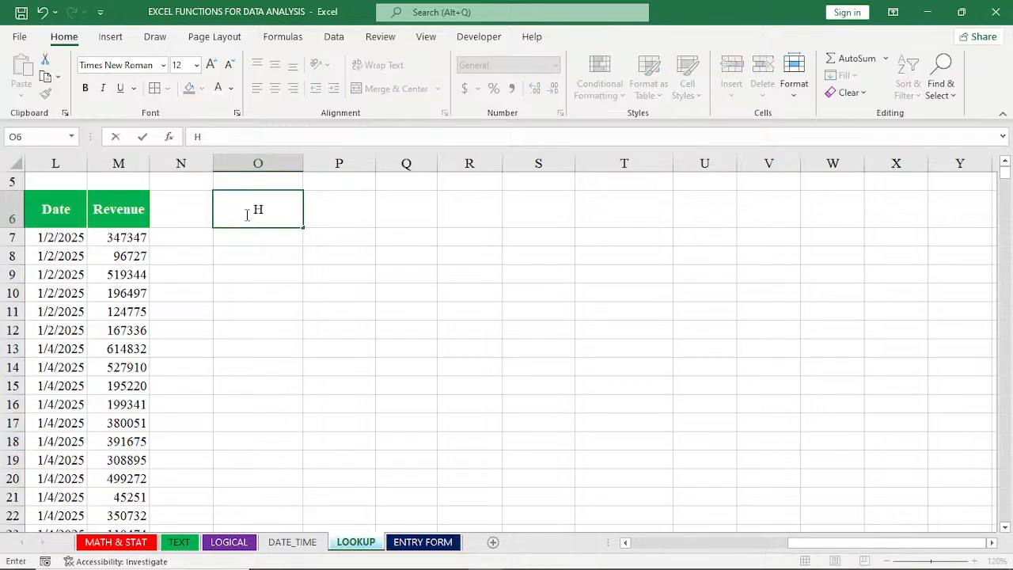
text(.DATE)
key(ctrl+Return)
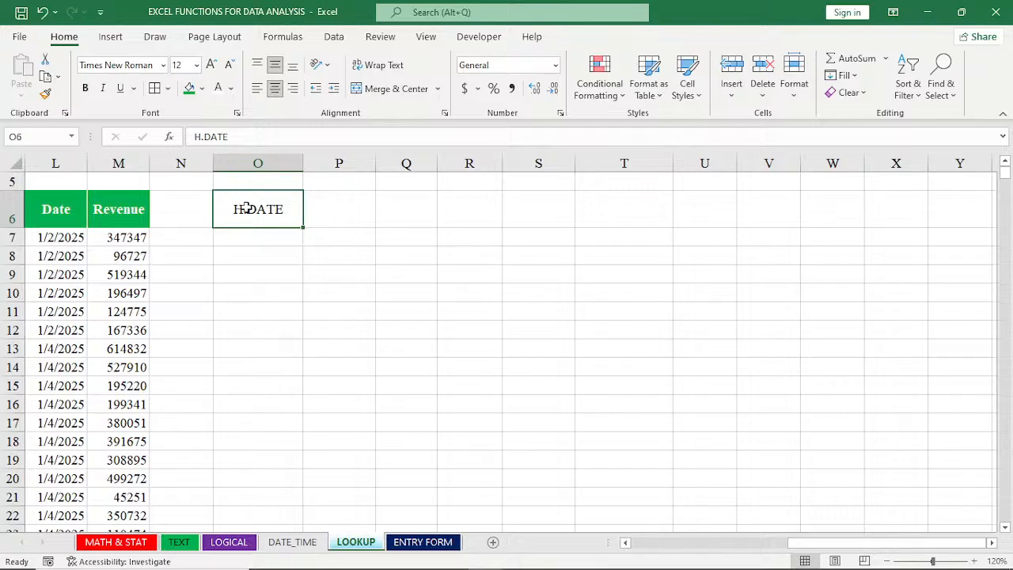
click(190, 90)
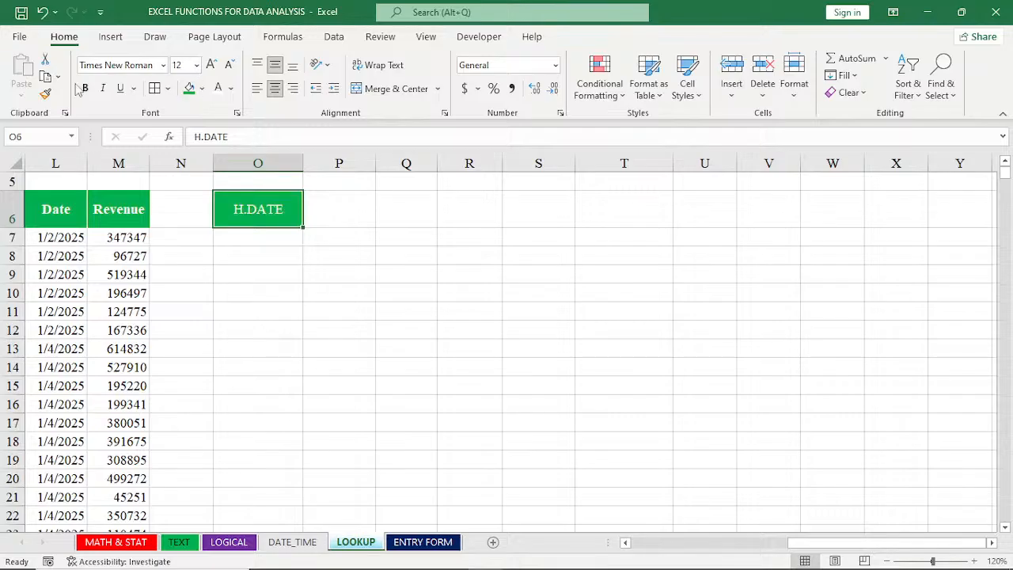
click(84, 89)
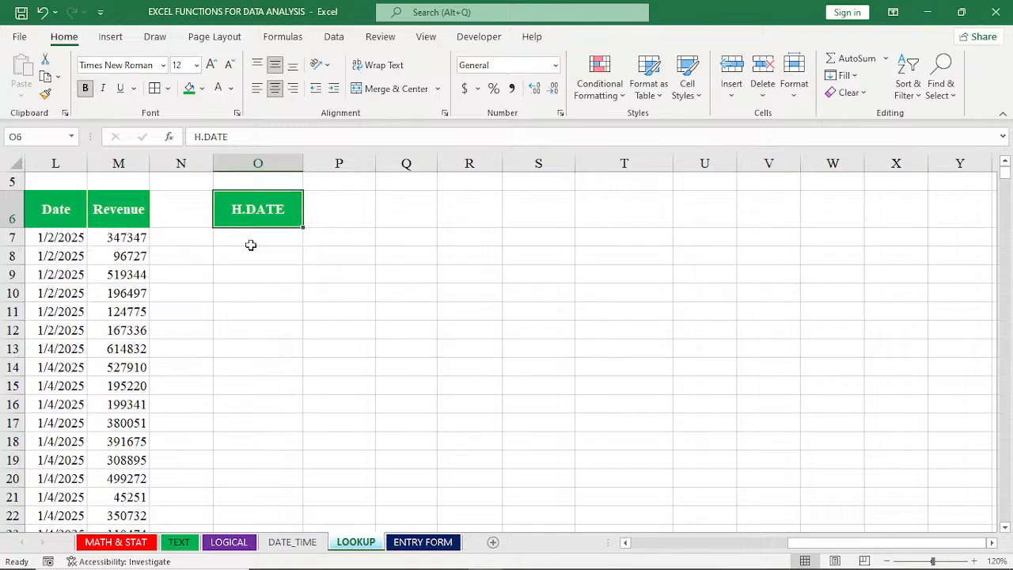
Step: List the distinct sales dates from O7 downward with the formula =UNIQUE(L7:L5562)
click(252, 239)
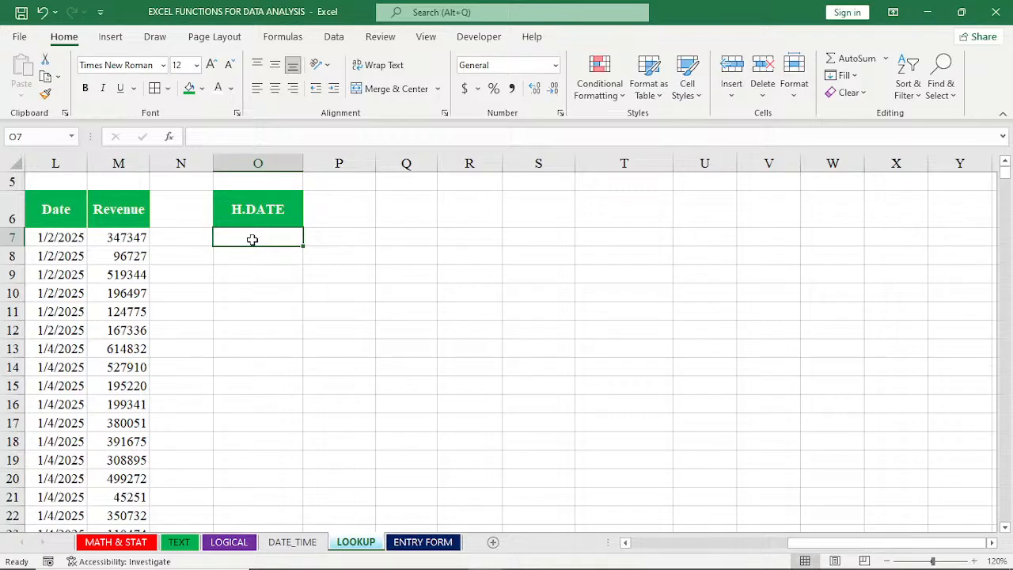
text(=U)
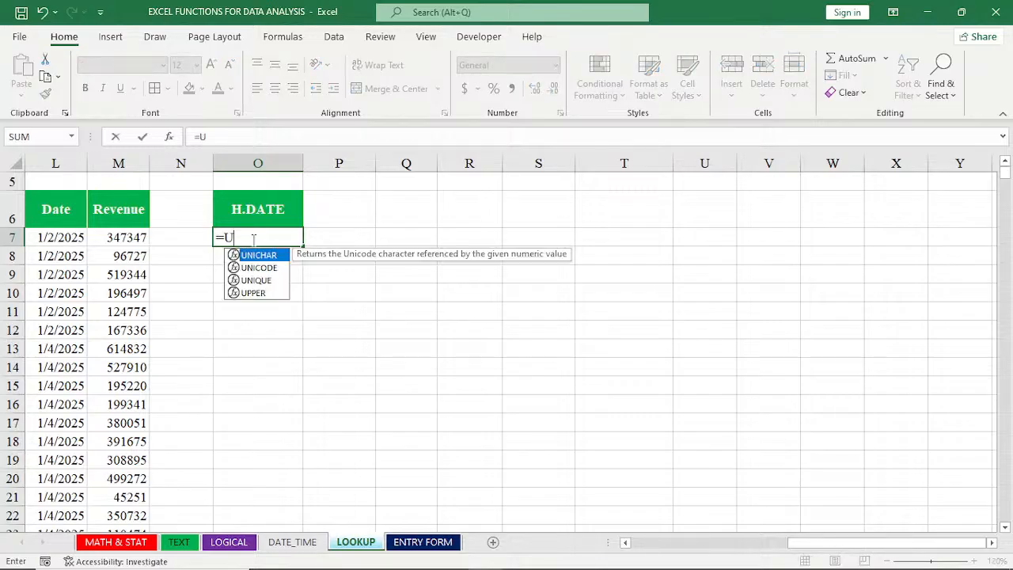
double_click(259, 281)
click(53, 238)
key(ctrl+shift+Down)
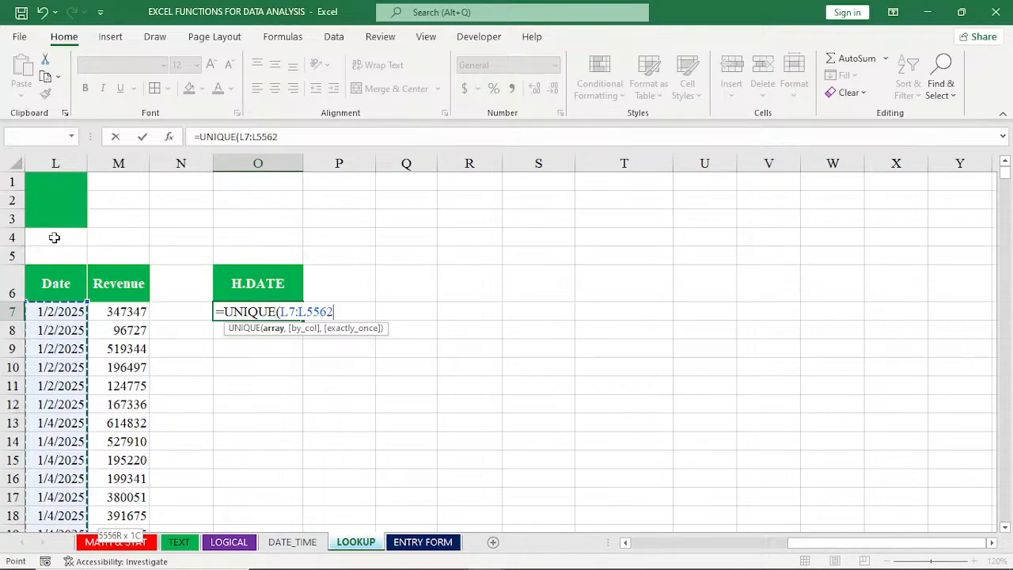
key(Return)
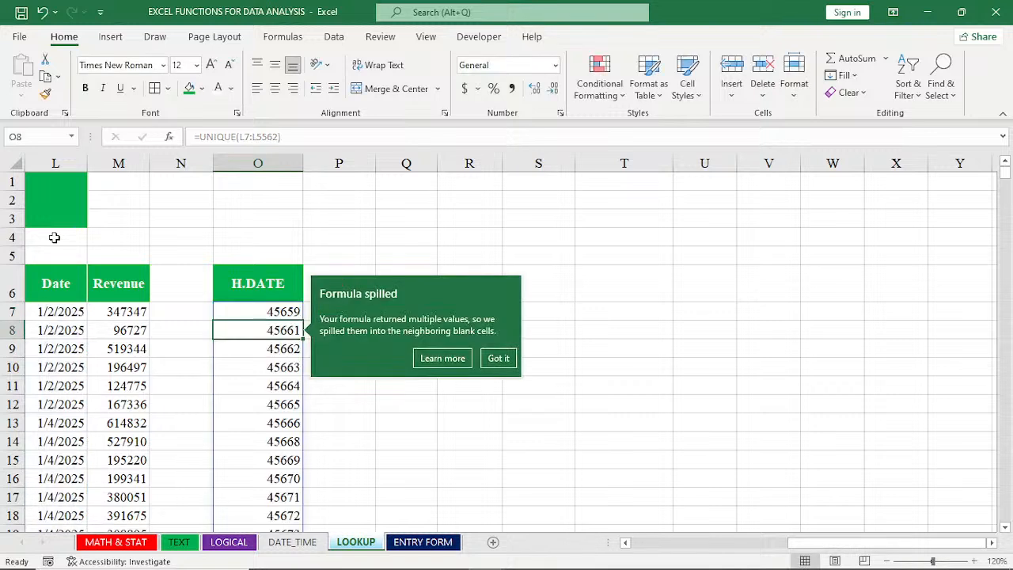
Step: Replace the UNIQUE formula results from O7 downward with static values and fit column O's width to its contents
click(258, 312)
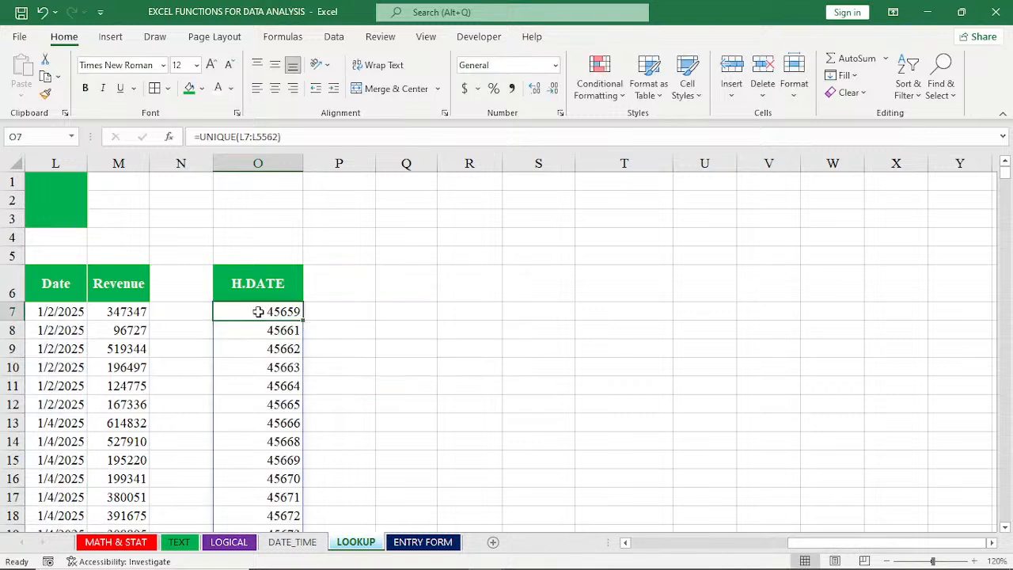
key(ctrl+shift+Down)
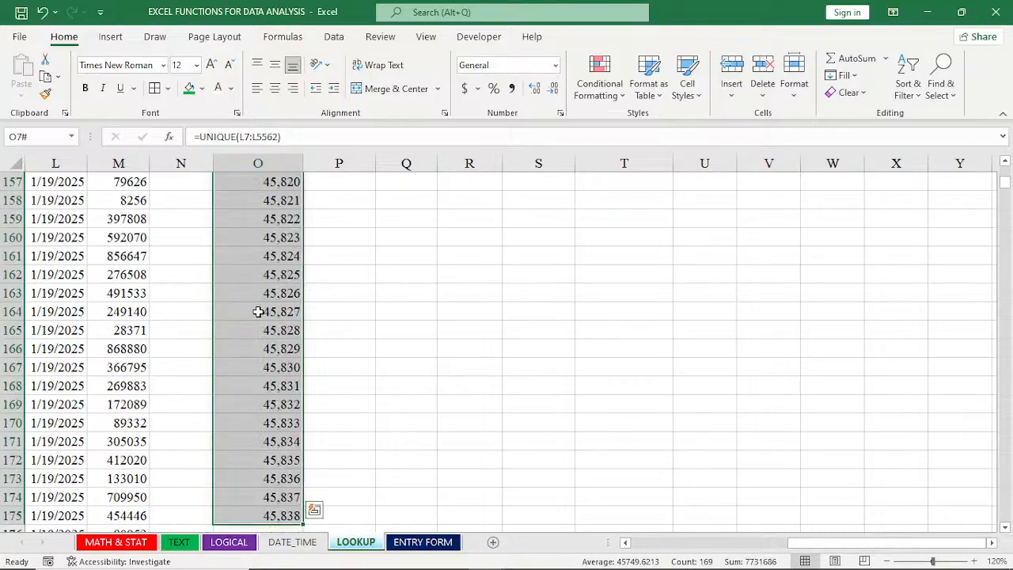
key(ctrl+c)
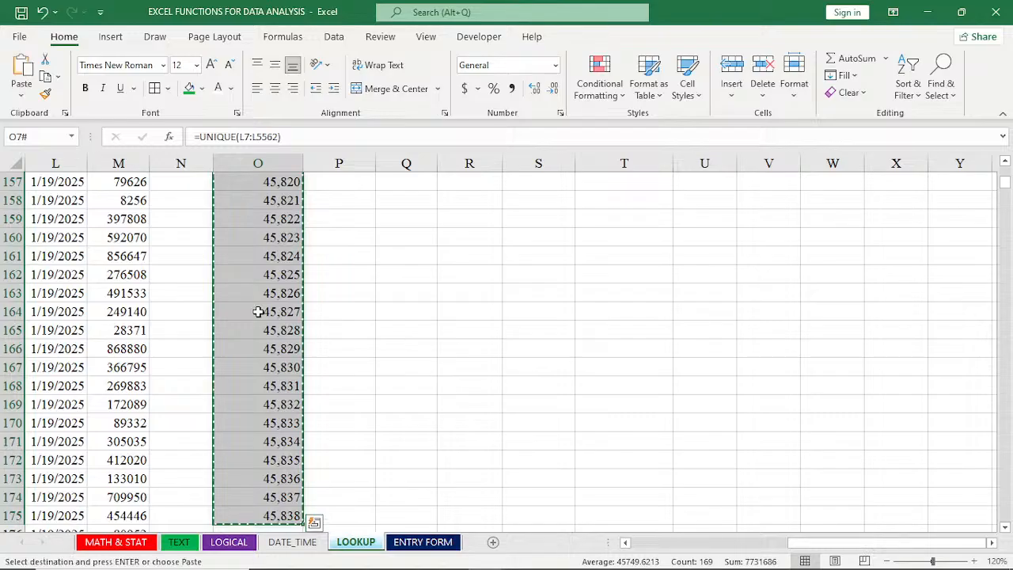
click(26, 97)
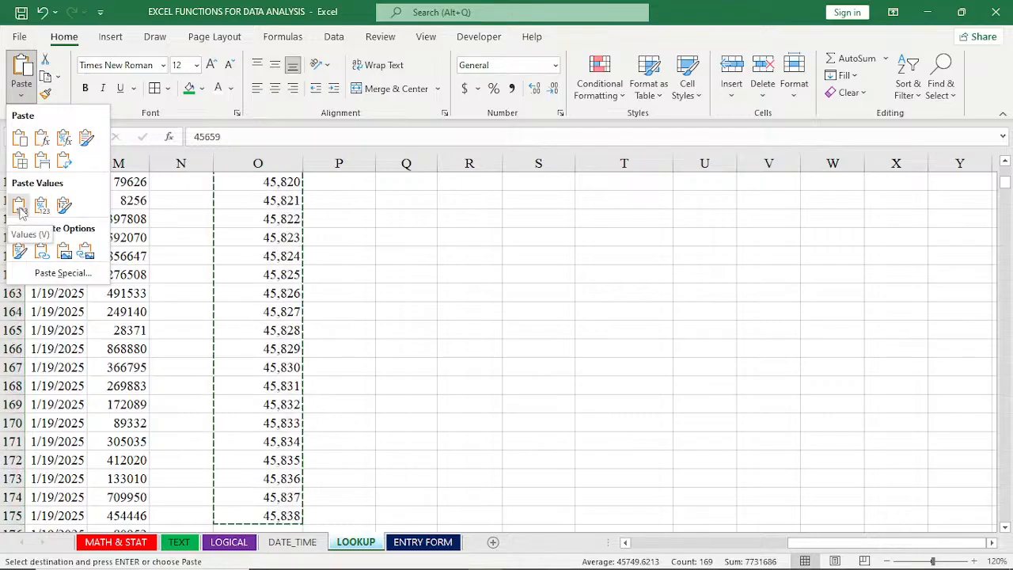
click(19, 206)
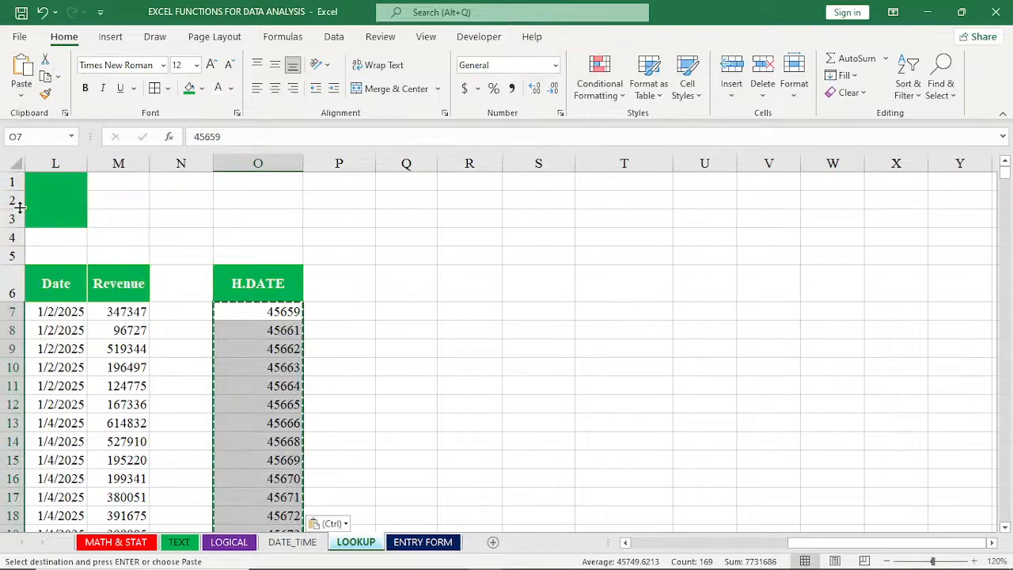
double_click(301, 165)
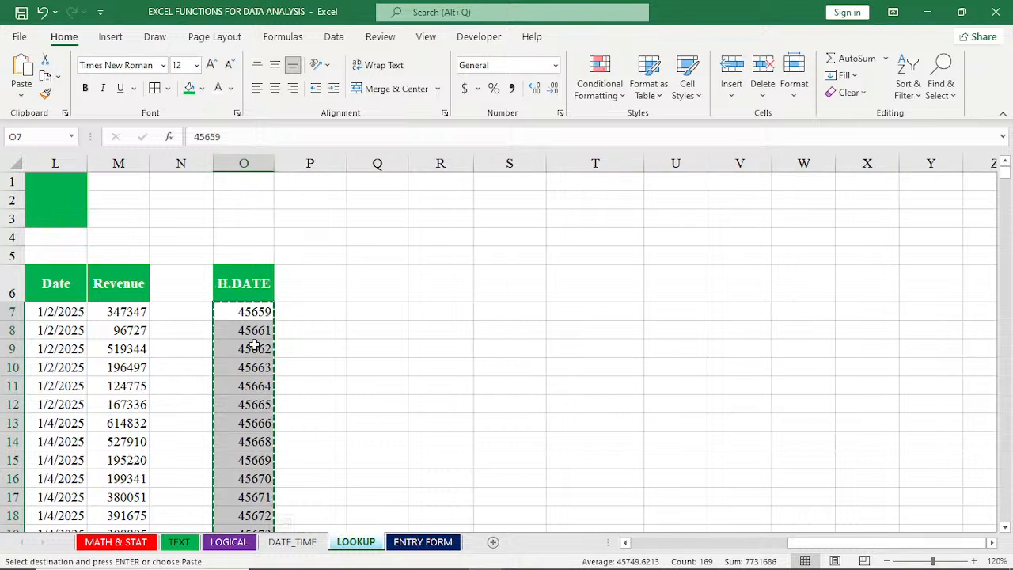
key(Escape)
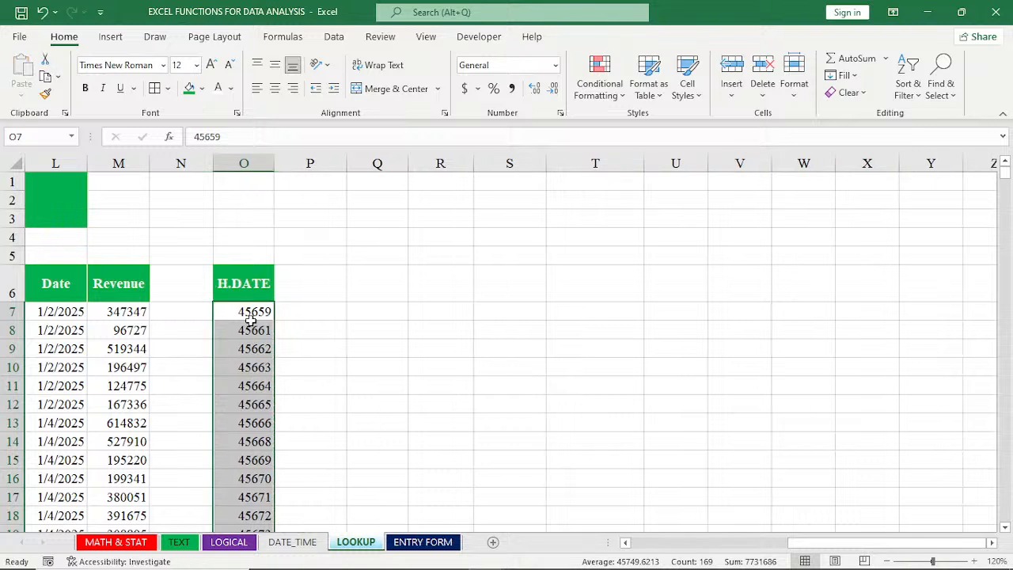
key(ctrl+c)
key(Escape)
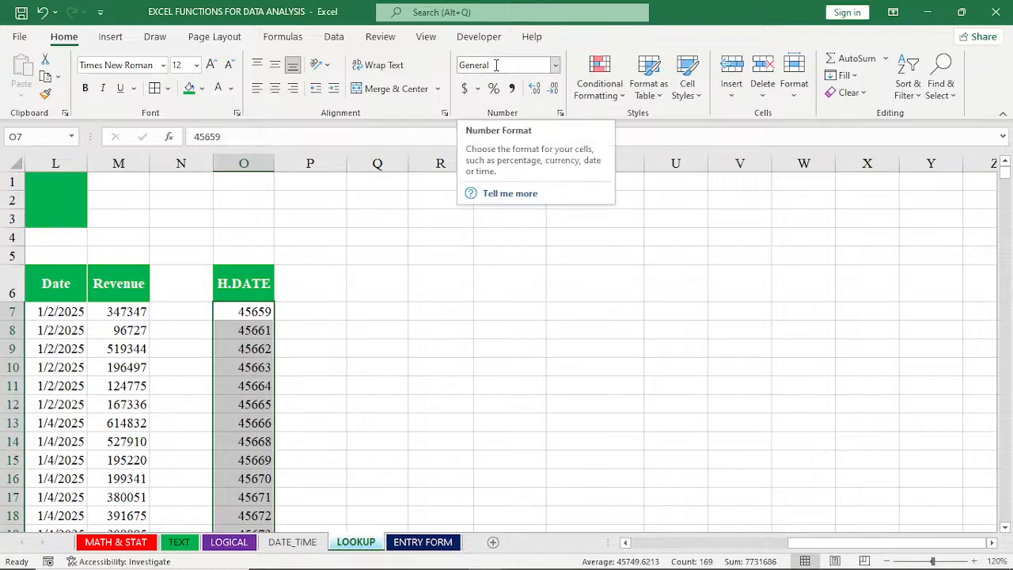
Step: Format the whole of column O as Short Date
click(245, 162)
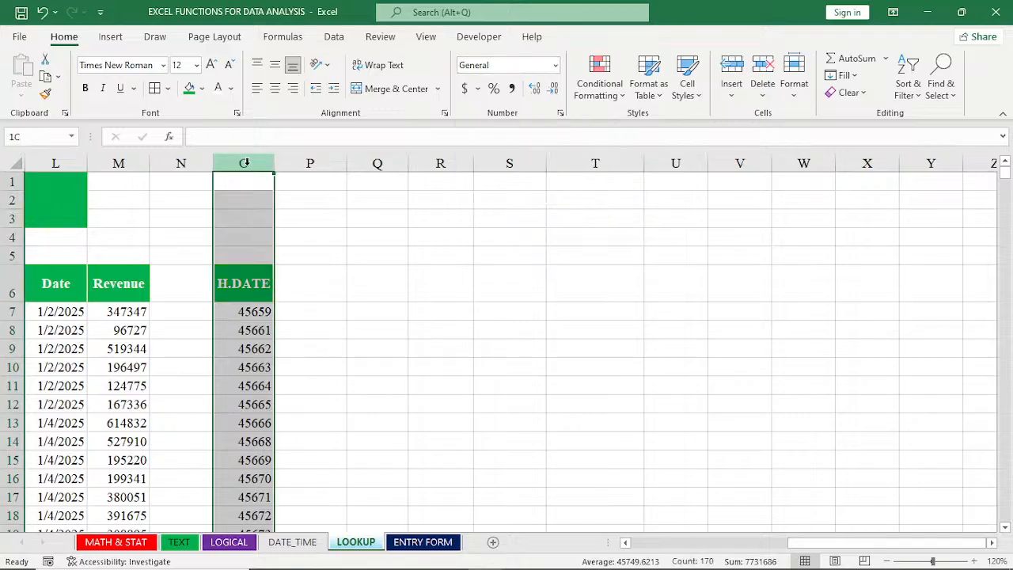
click(556, 65)
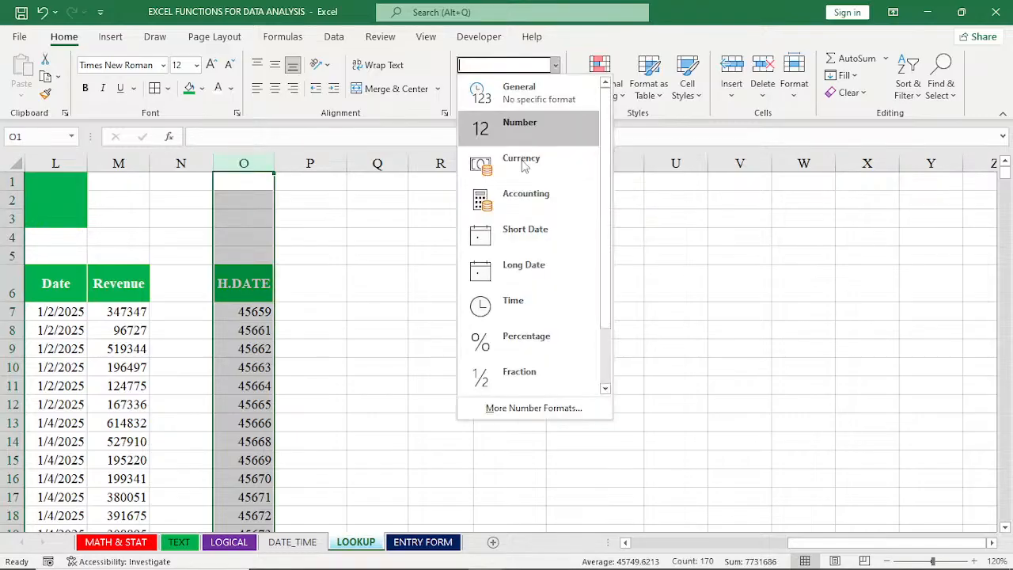
click(522, 230)
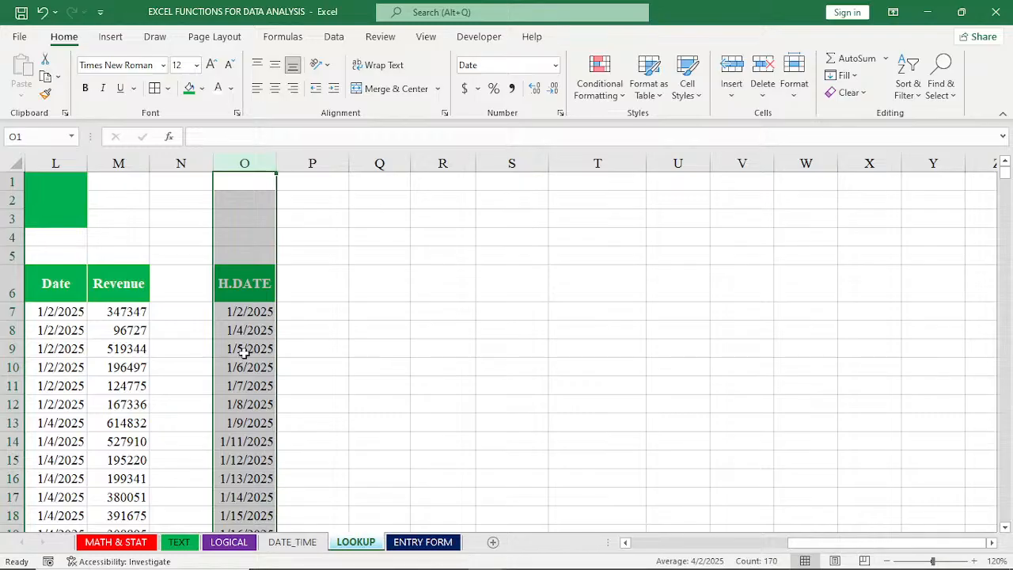
click(277, 330)
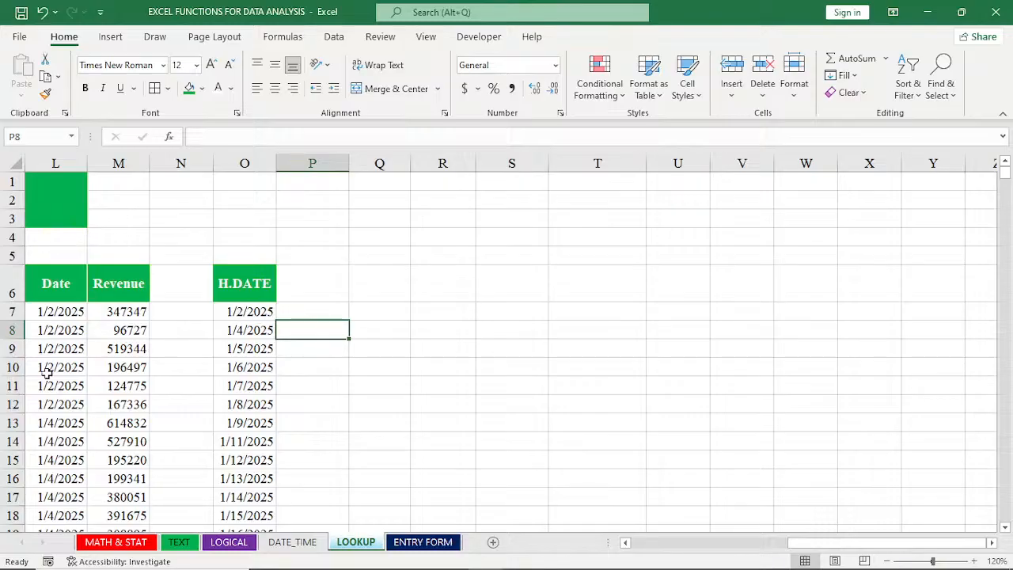
Step: Enter the header H.REVENUE in P6, widen column P to fit, and format the header with green fill and bold white text
click(279, 309)
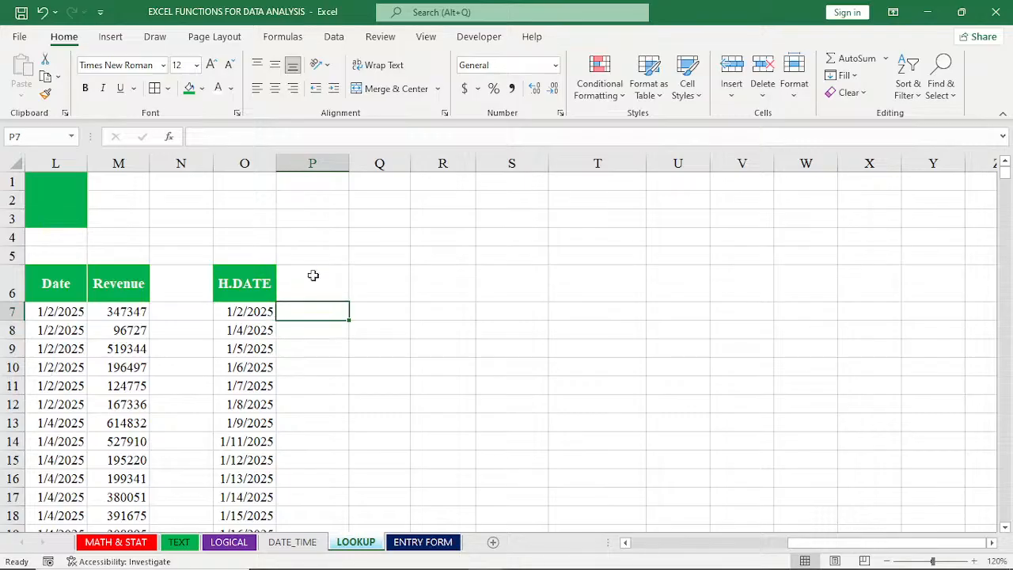
click(308, 280)
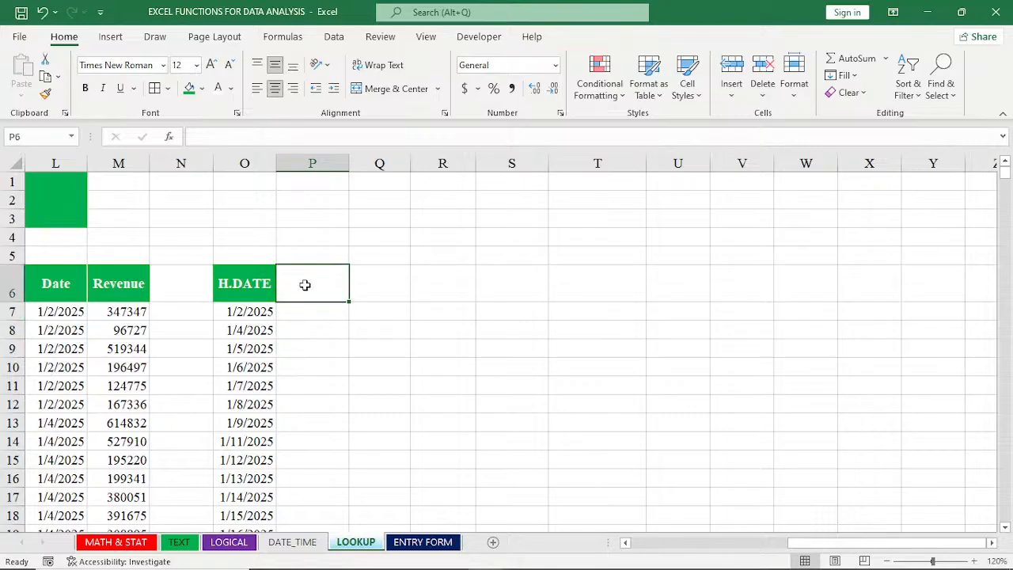
text(H)
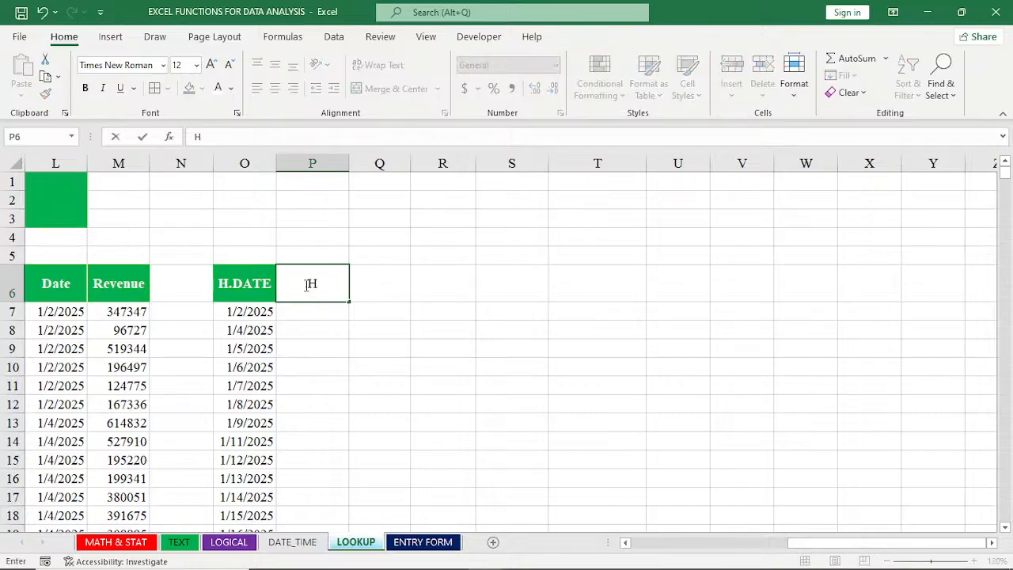
text(.REVENU)
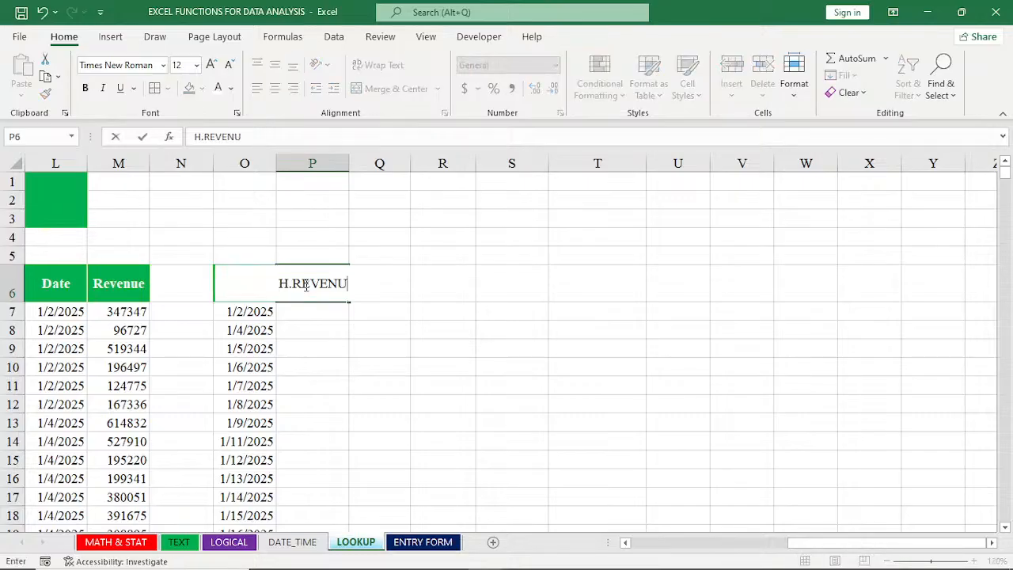
text(E)
key(Return)
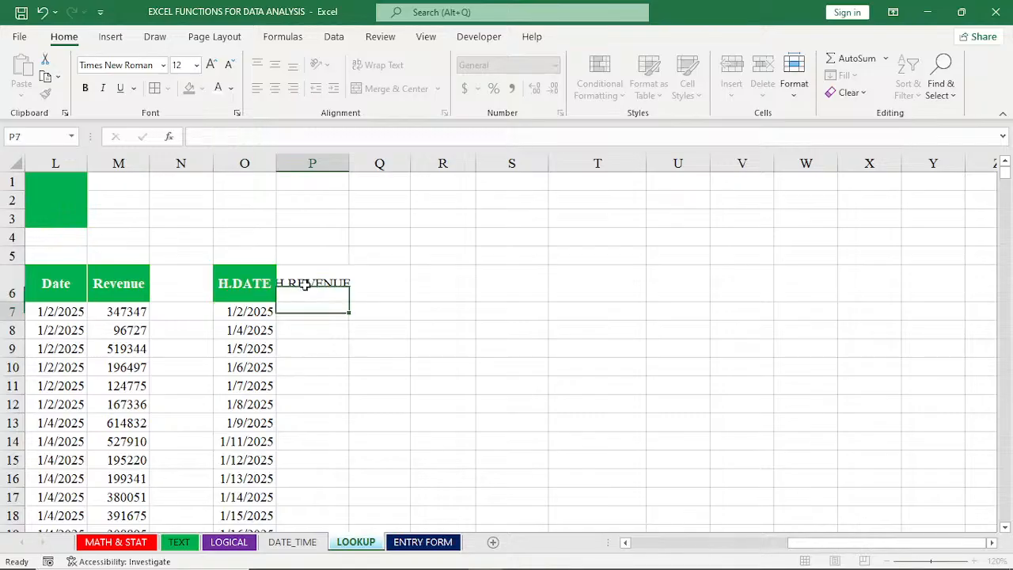
click(305, 285)
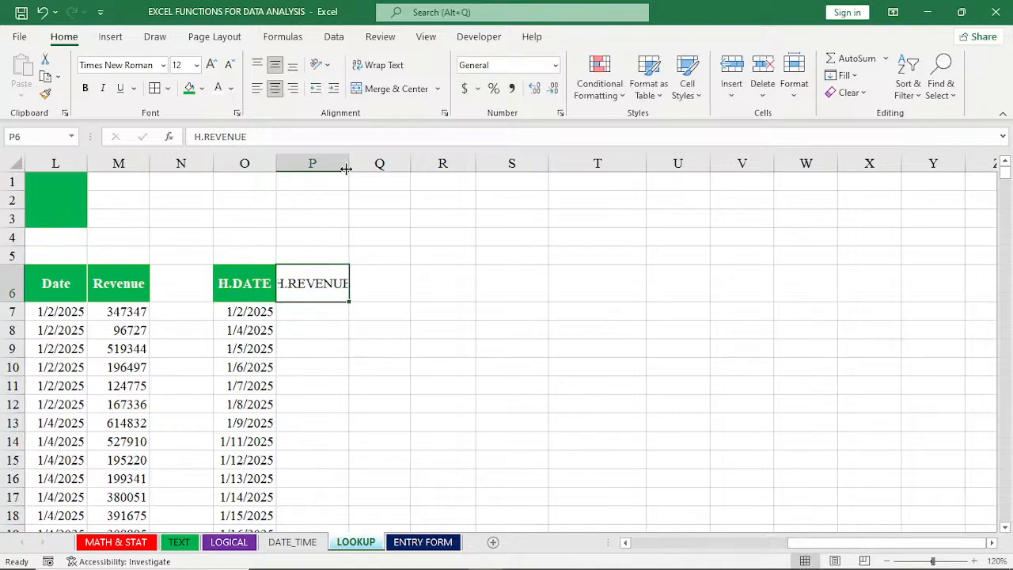
double_click(348, 168)
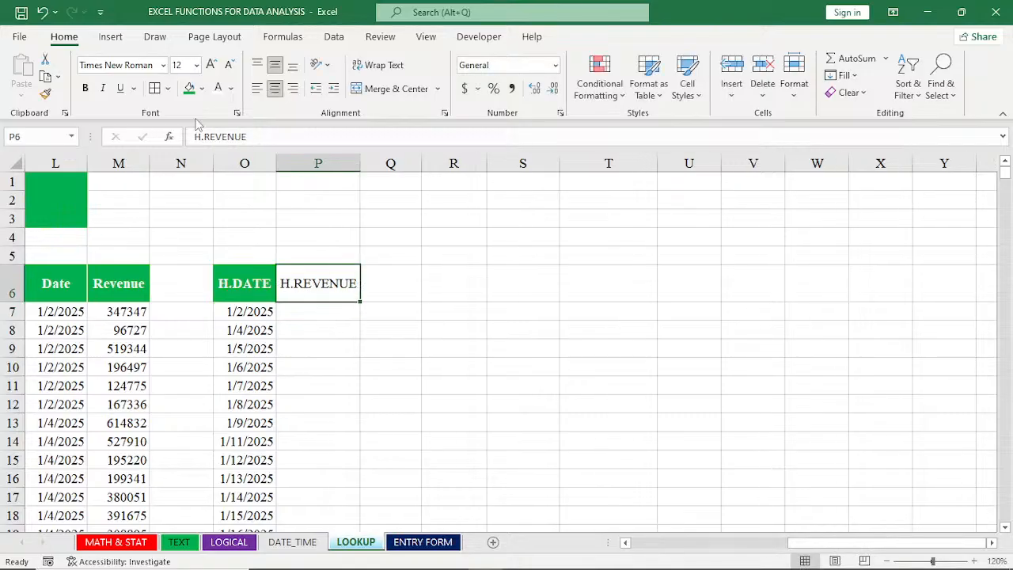
click(320, 295)
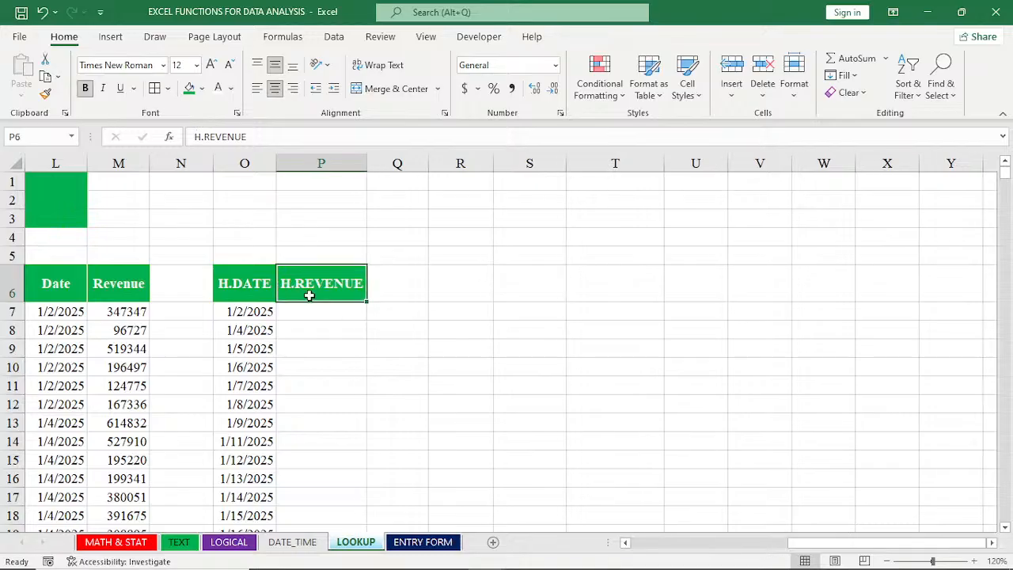
Step: Start a SUMIF formula in P7 with its criteria range beginning at the first sales date, L7
click(313, 316)
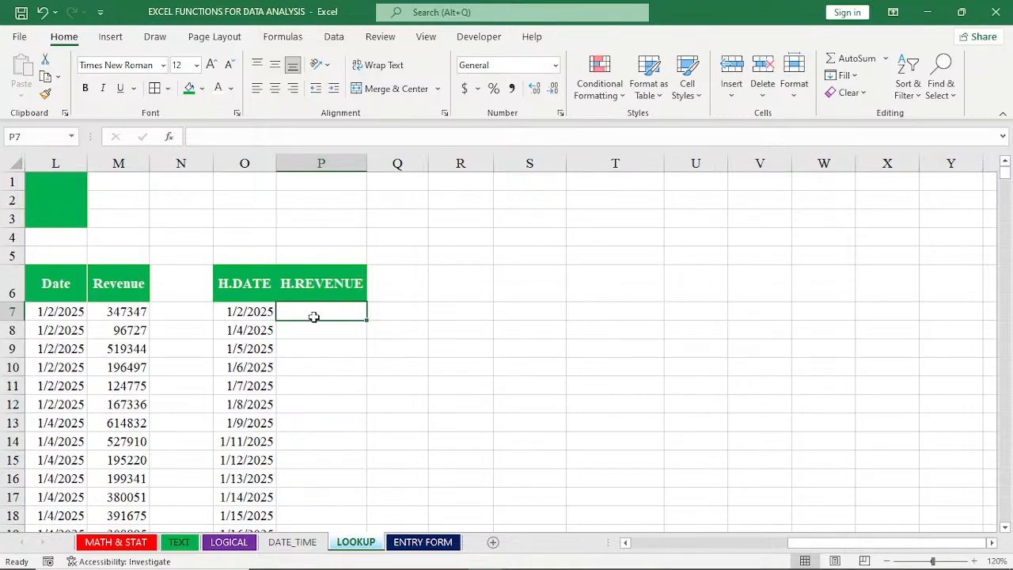
text(=)
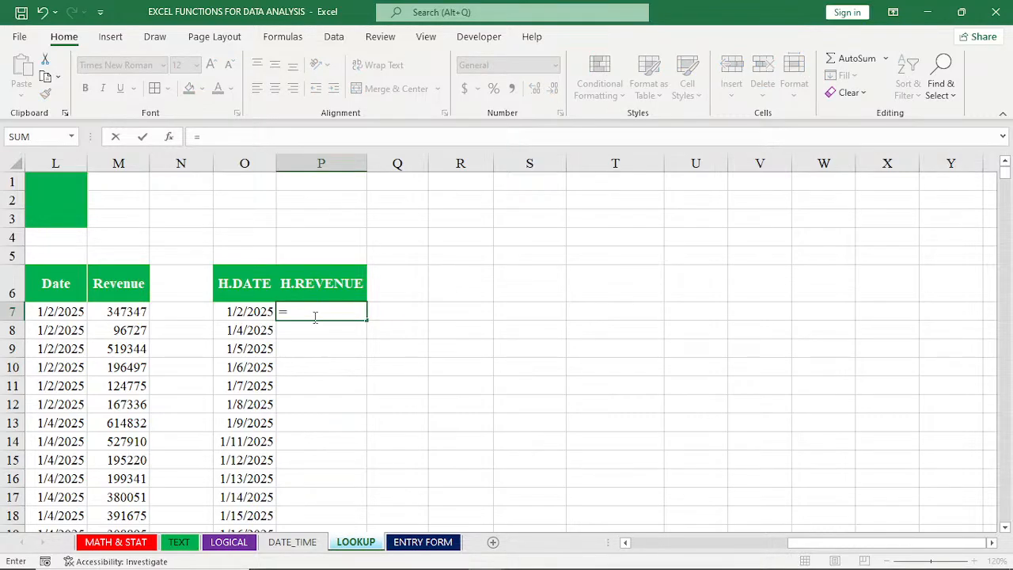
text(SU)
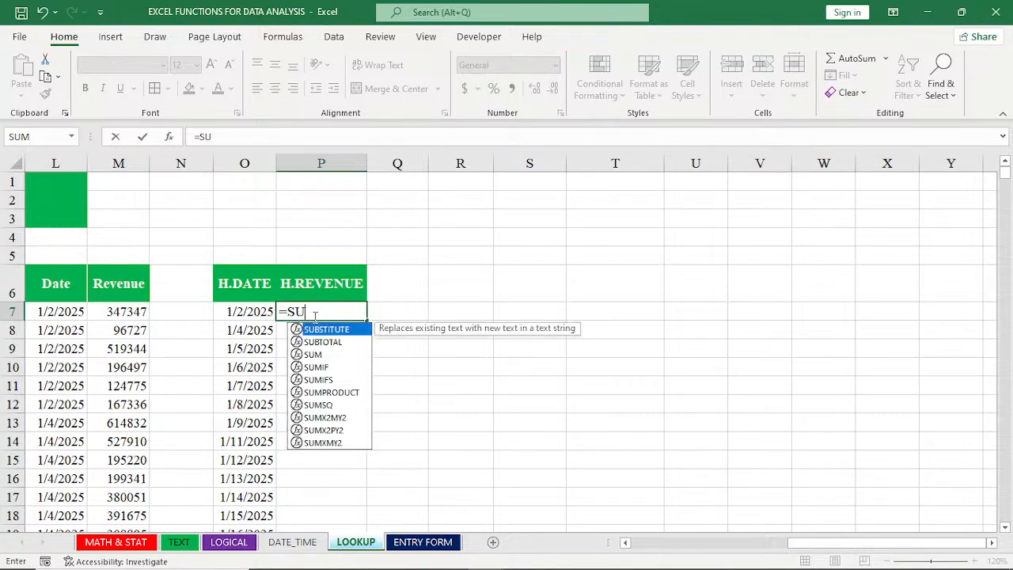
double_click(321, 363)
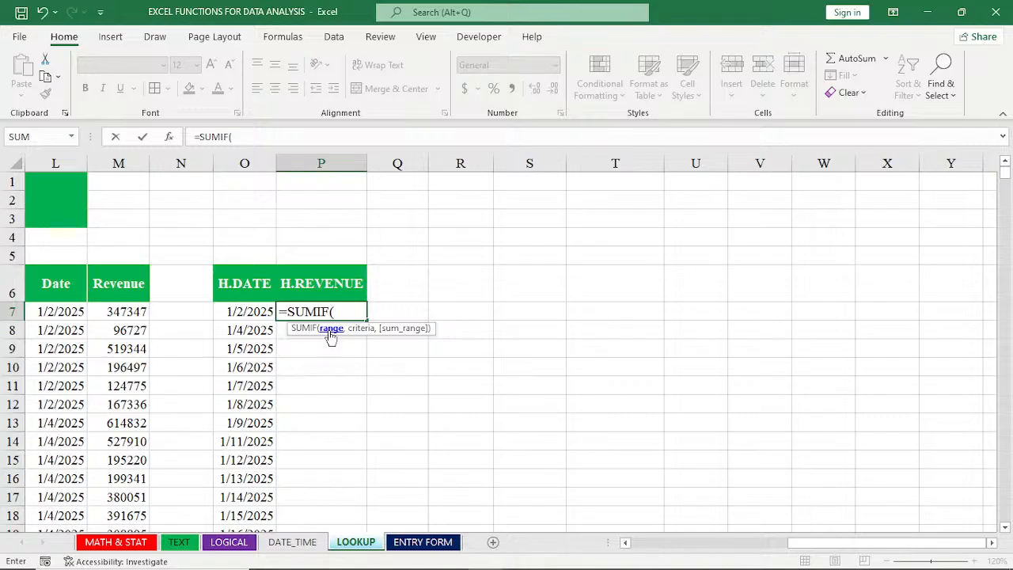
click(60, 313)
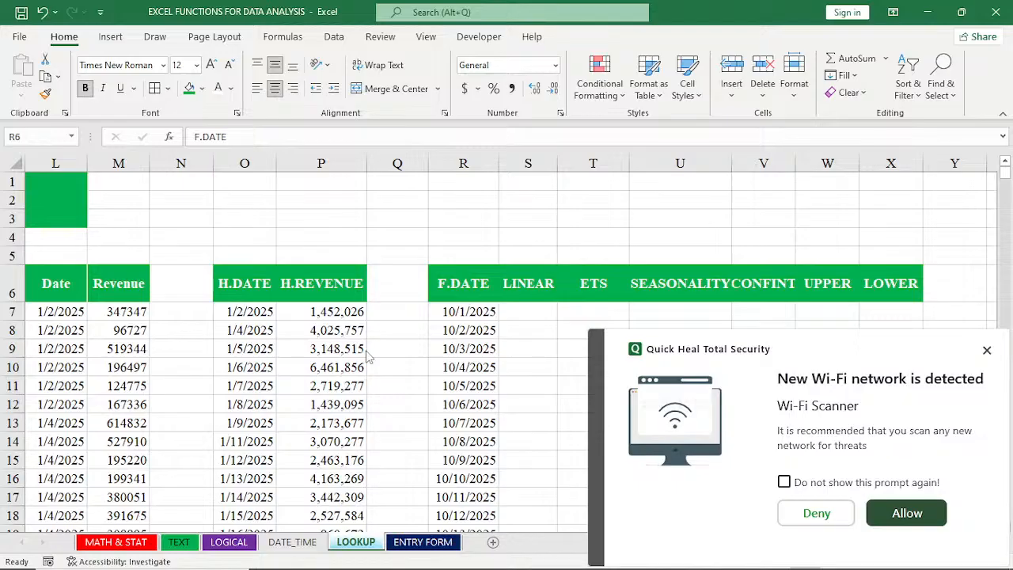
Step: Add white inside borders between the forecast headers in R6:X6, from F.DATE to LOWER
key(ctrl+shift+Right)
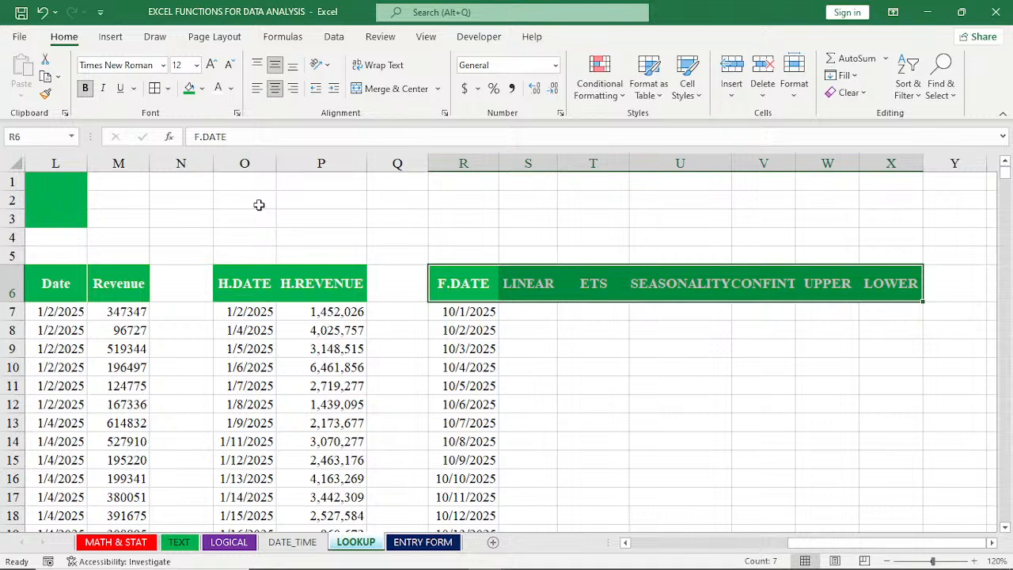
click(168, 88)
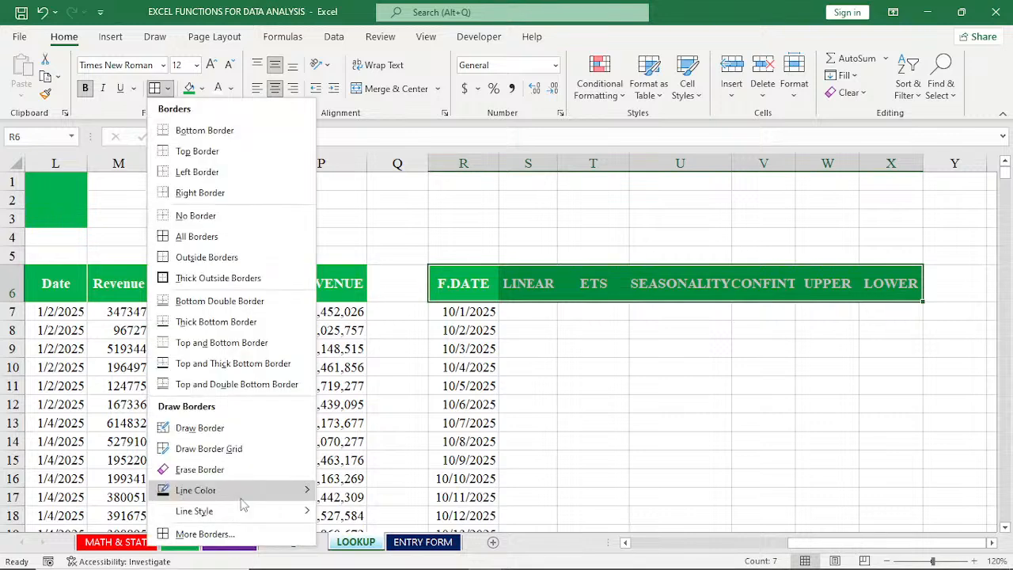
mouse_move(130, 565)
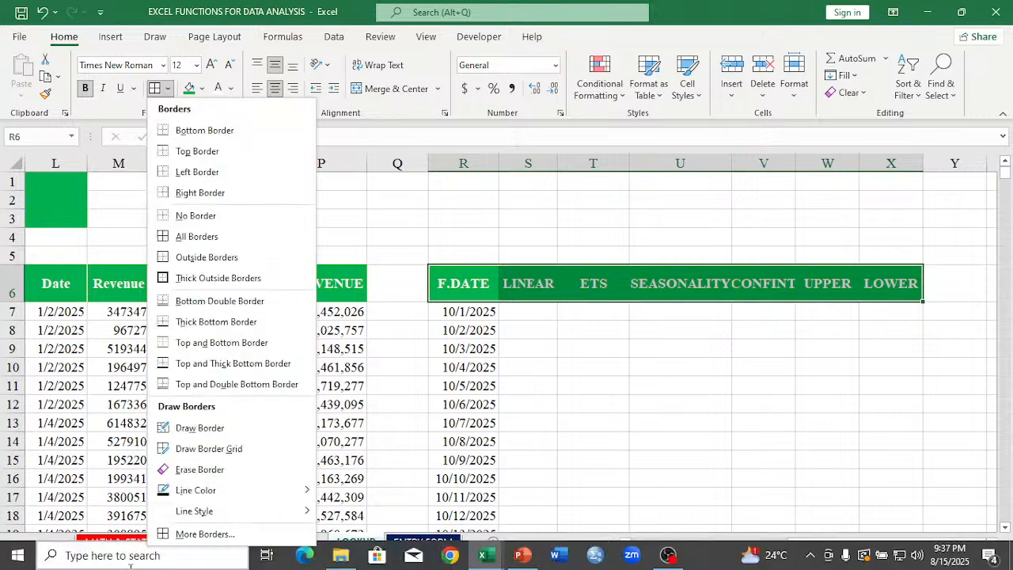
click(190, 533)
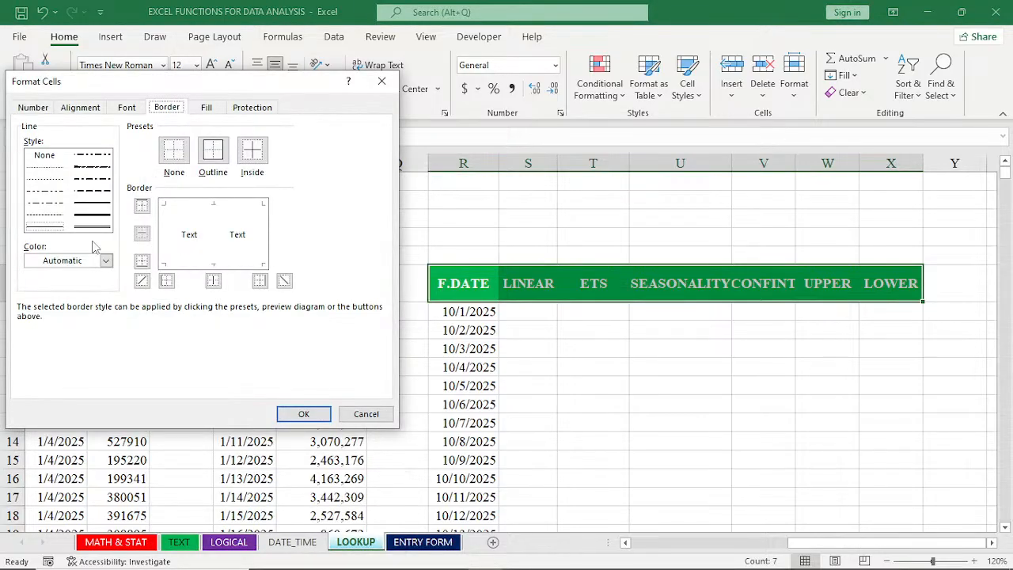
click(104, 260)
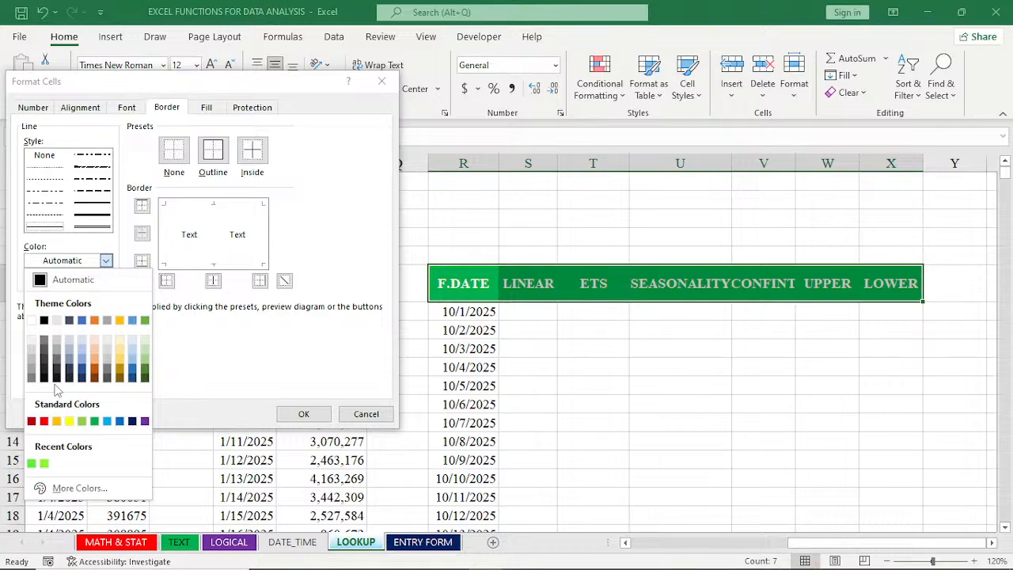
click(32, 321)
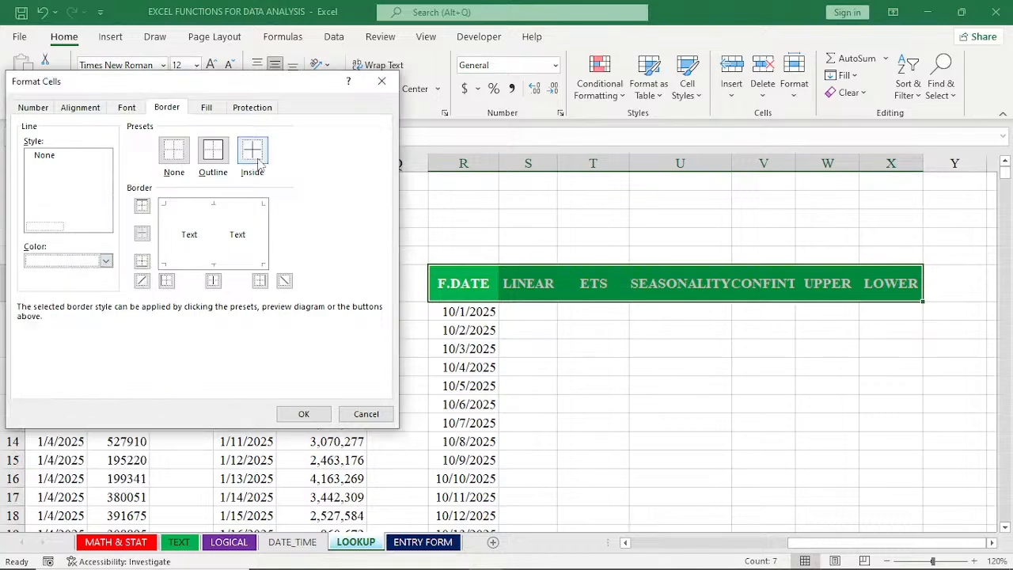
click(258, 162)
click(303, 418)
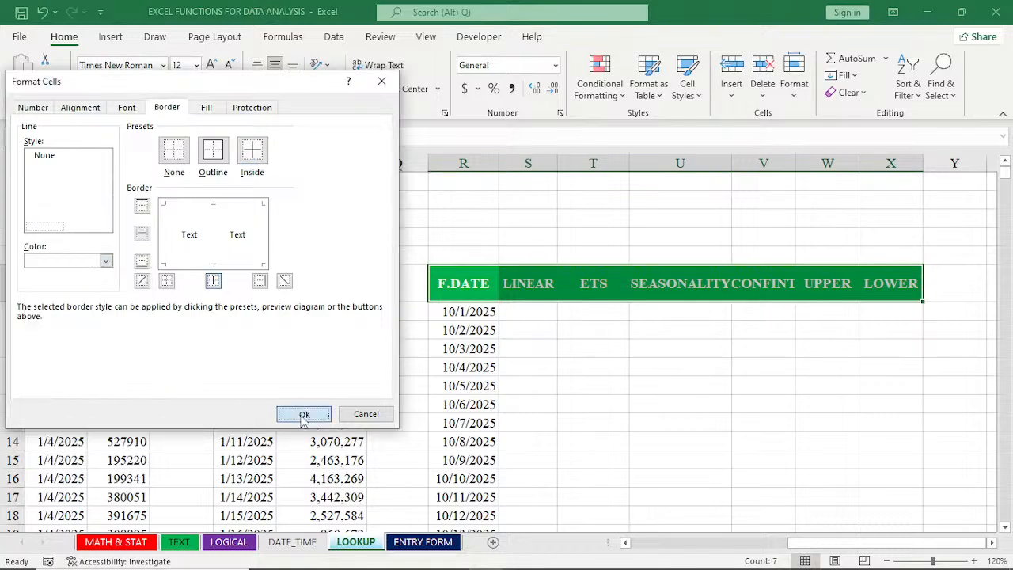
click(303, 417)
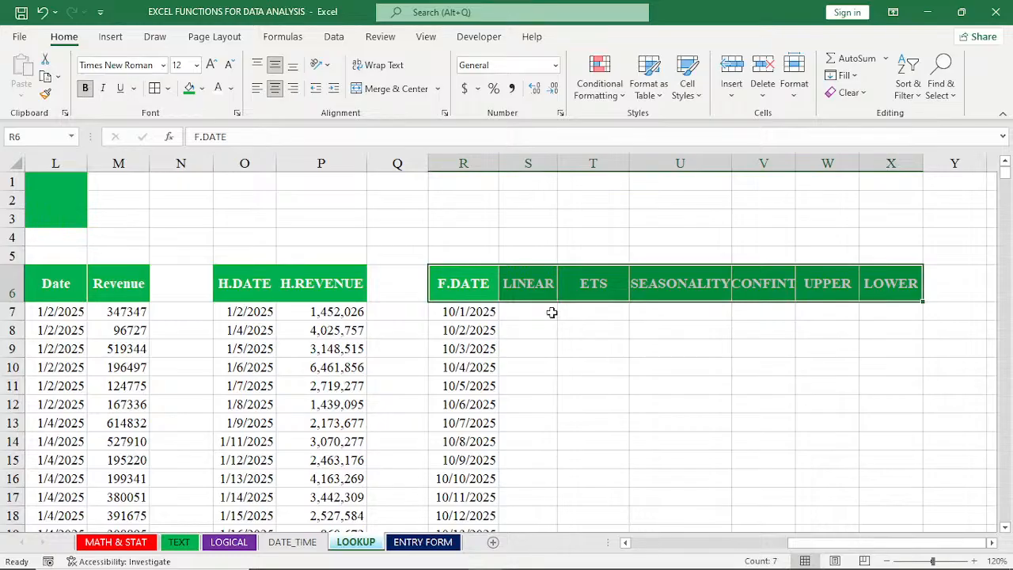
click(552, 313)
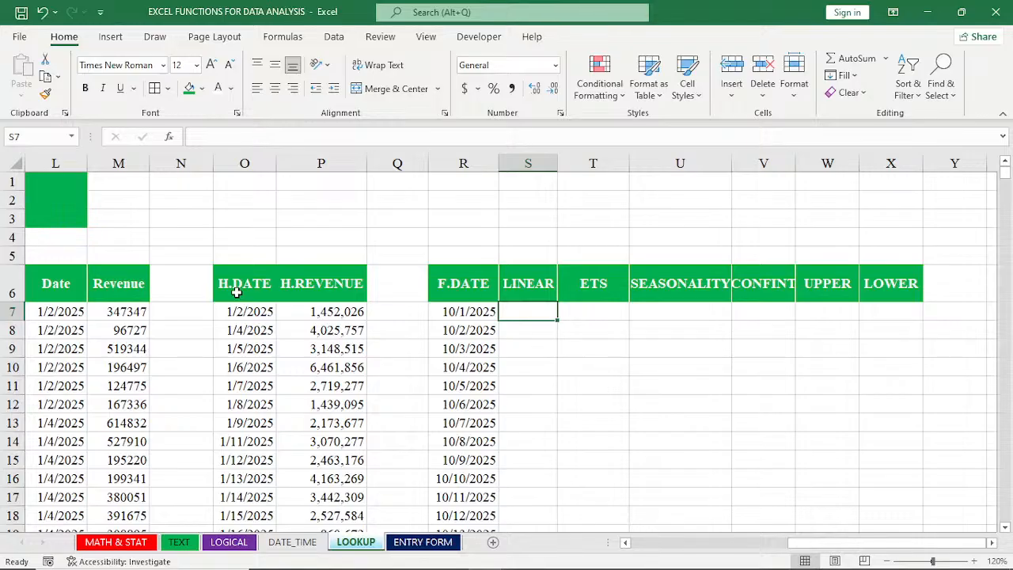
Step: Insert the recommended line chart of historical revenue by date from the H.DATE and H.REVENUE data in O6:P175
drag(237, 292, 331, 295)
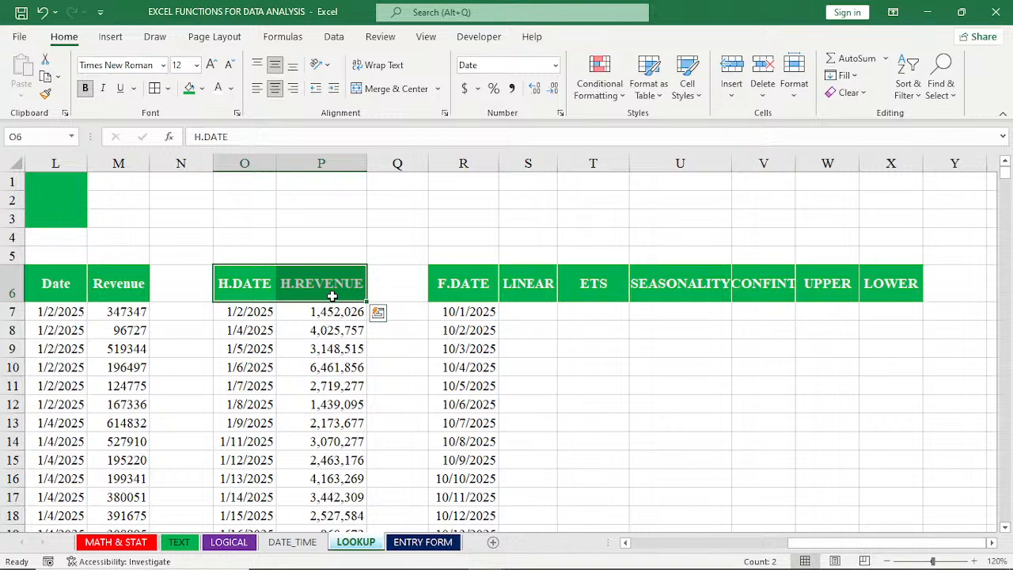
key(ctrl+shift+Down)
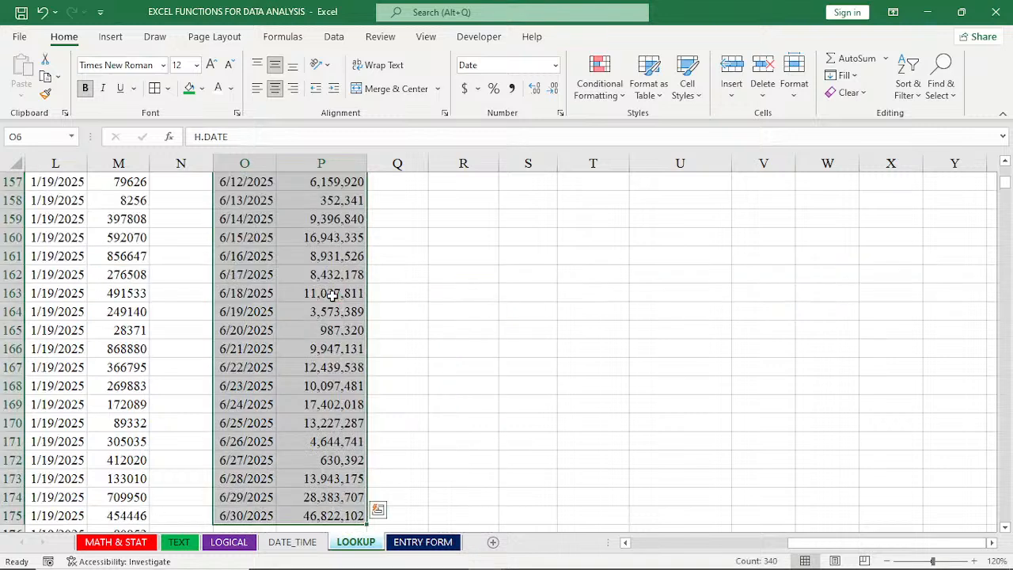
click(110, 36)
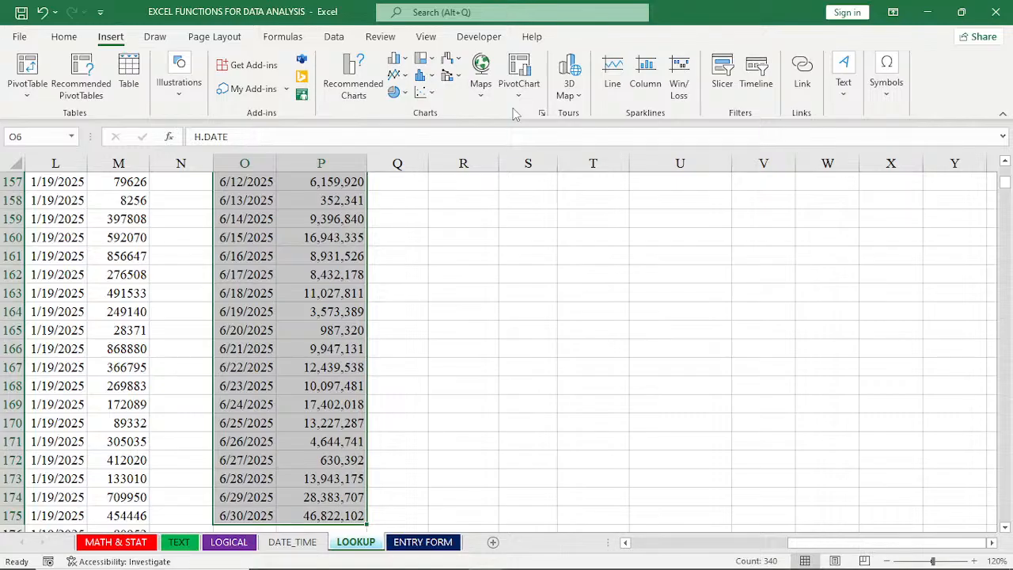
click(353, 79)
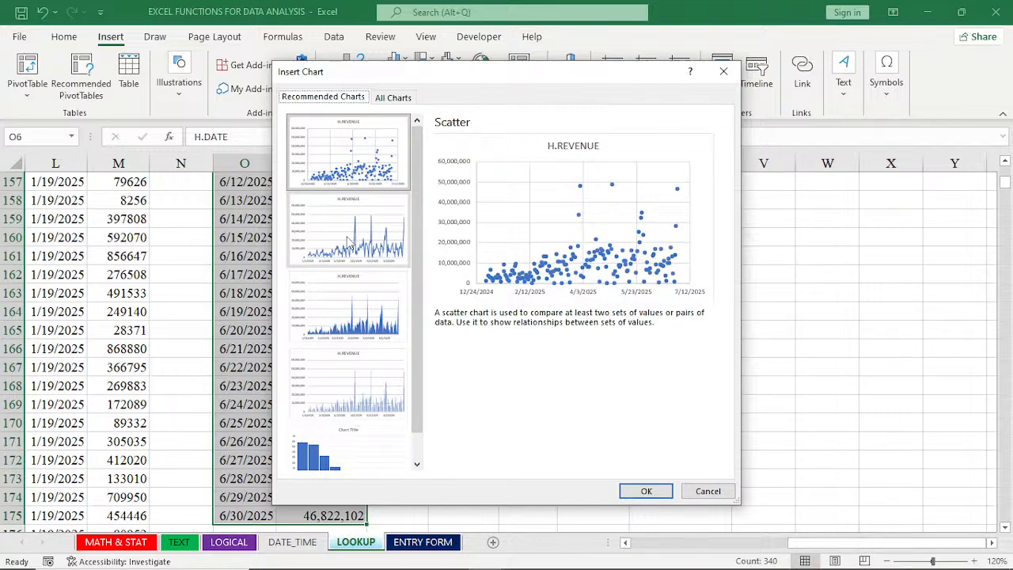
click(348, 242)
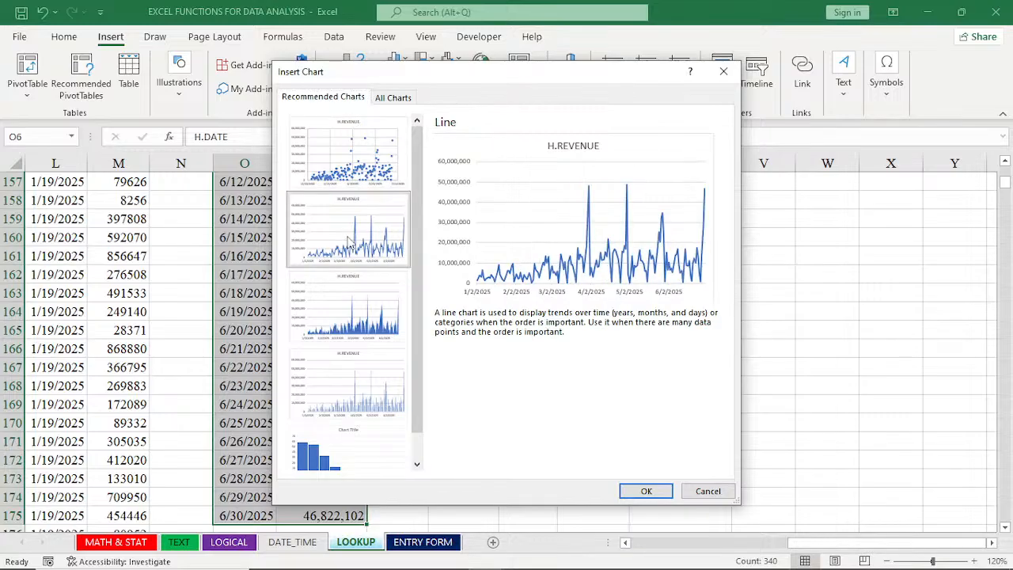
click(647, 491)
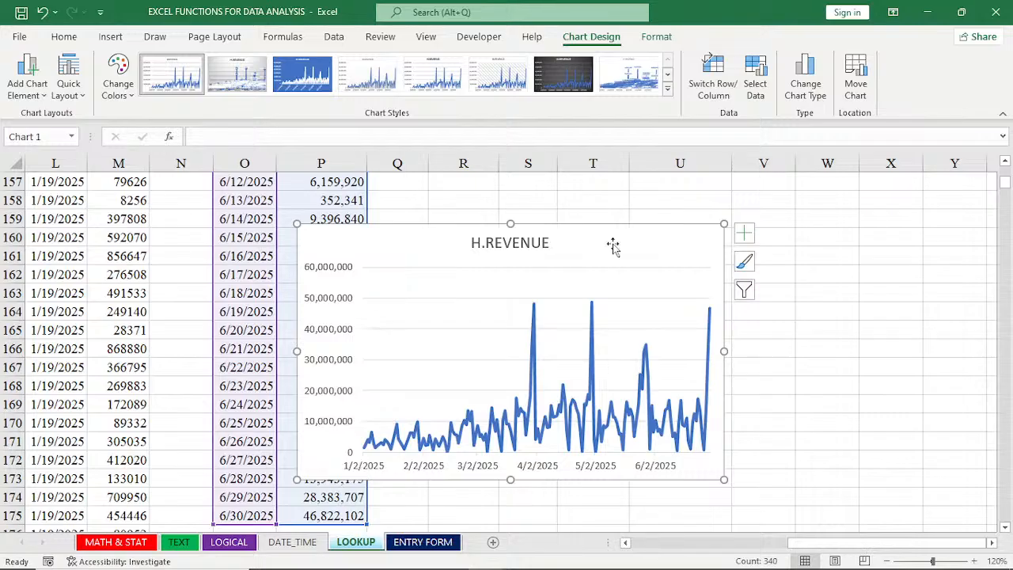
Step: Cut the H.REVENUE line chart, paste it near the table headers, shorten it and place it beneath the forecast headers
key(Delete)
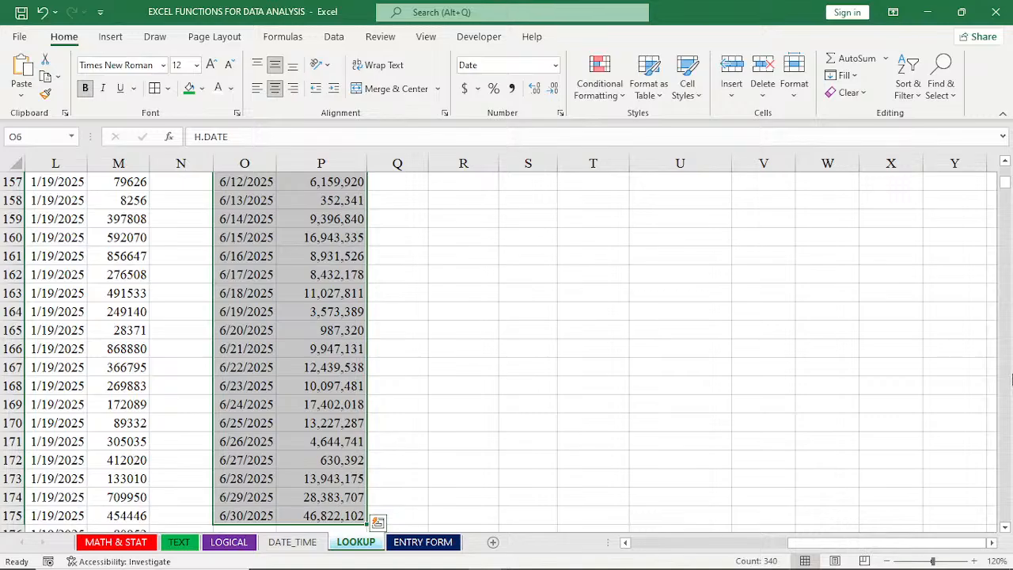
drag(1006, 181, 1005, 163)
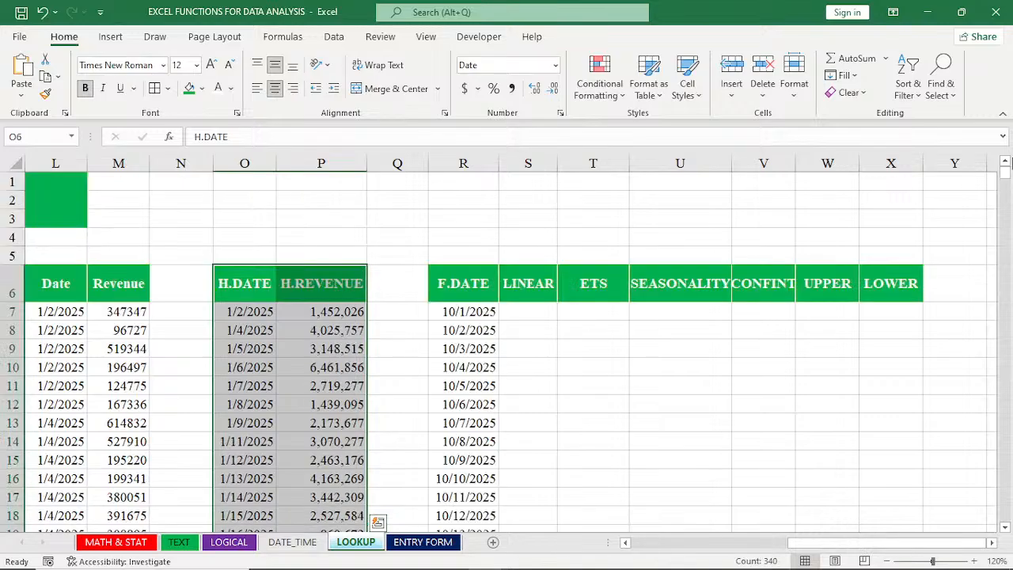
key(ctrl+z)
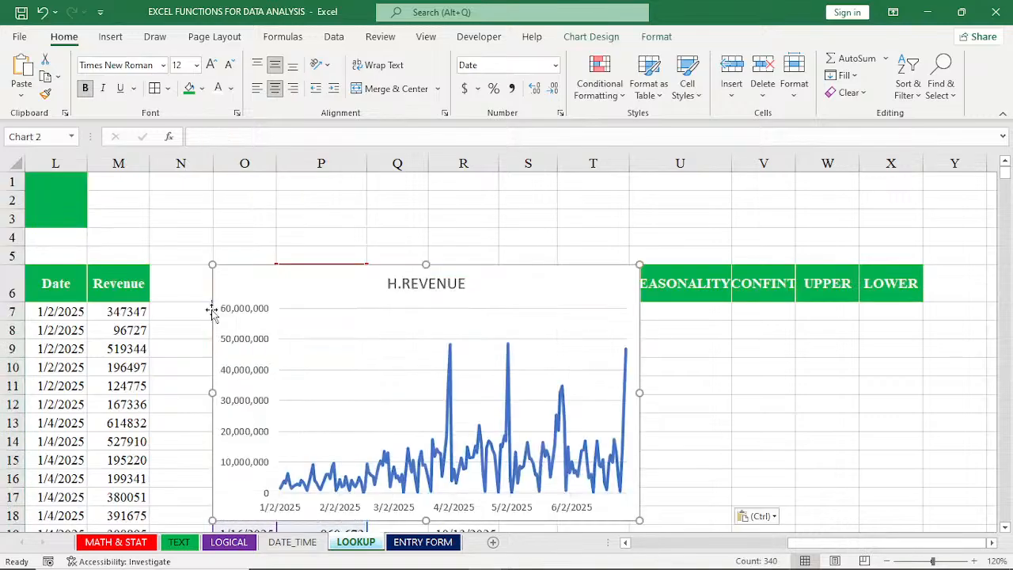
drag(213, 311, 137, 249)
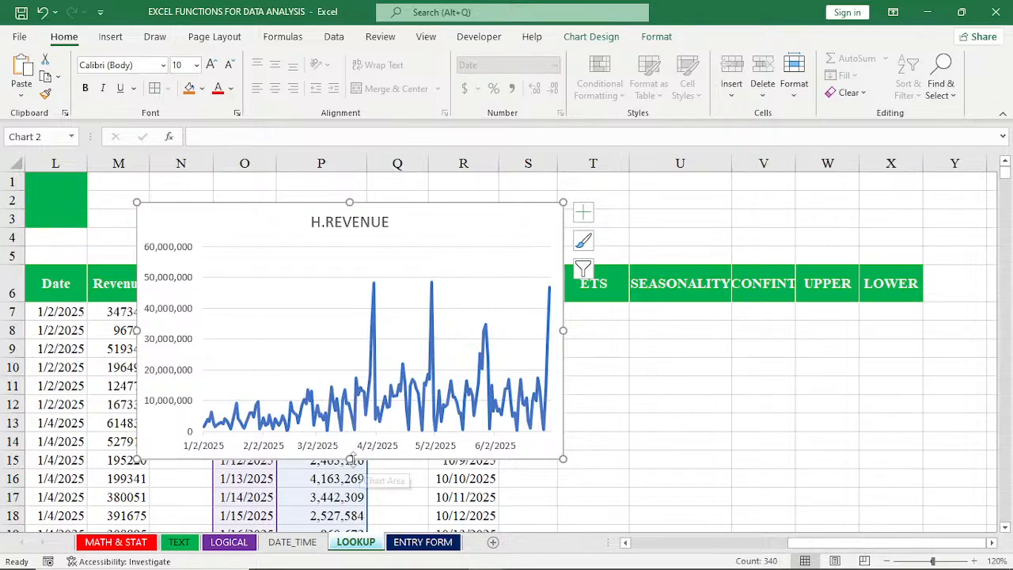
drag(351, 459, 349, 391)
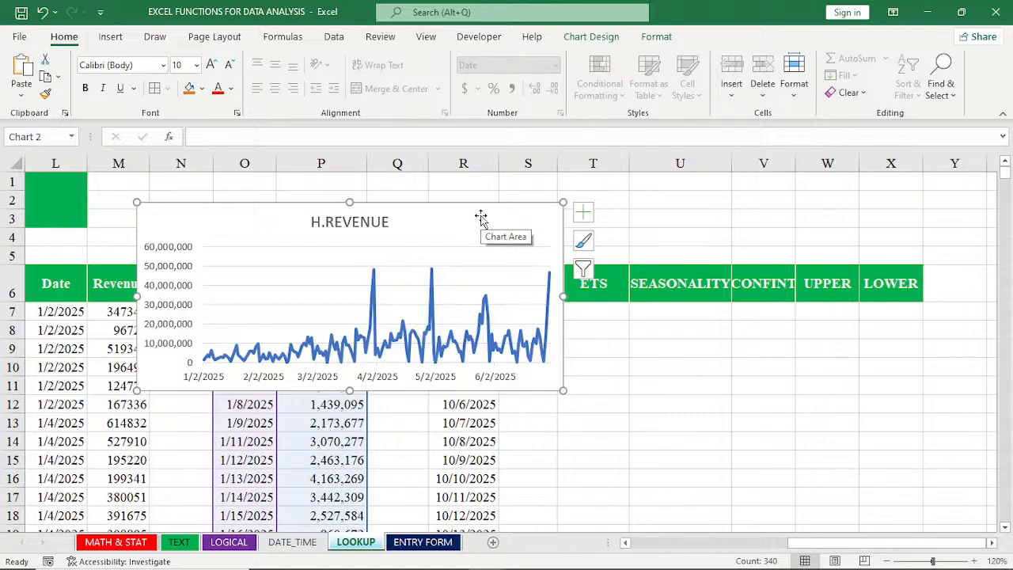
drag(480, 216, 837, 305)
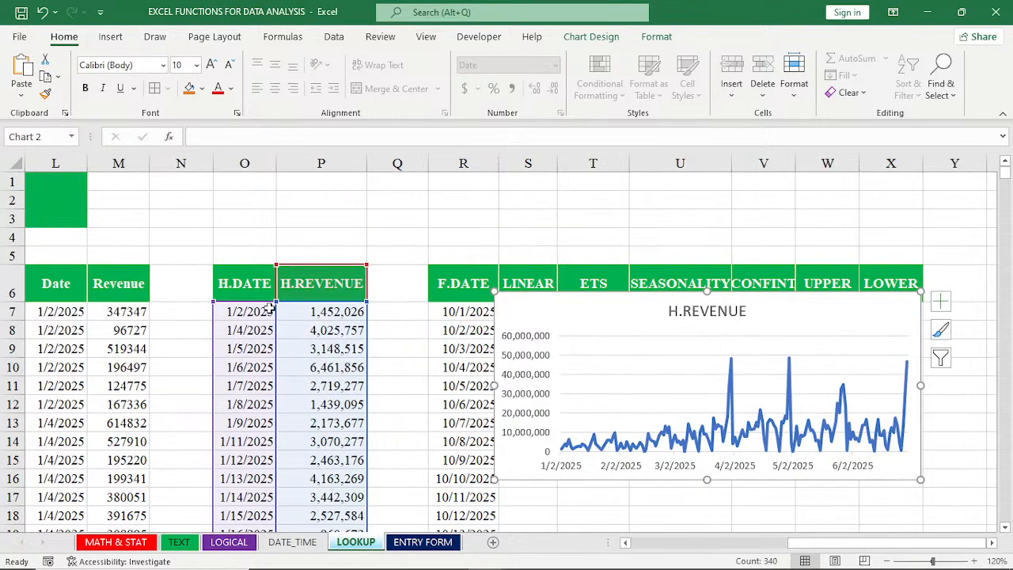
Step: Delete the H.REVENUE line chart and return to cell S7
key(Delete)
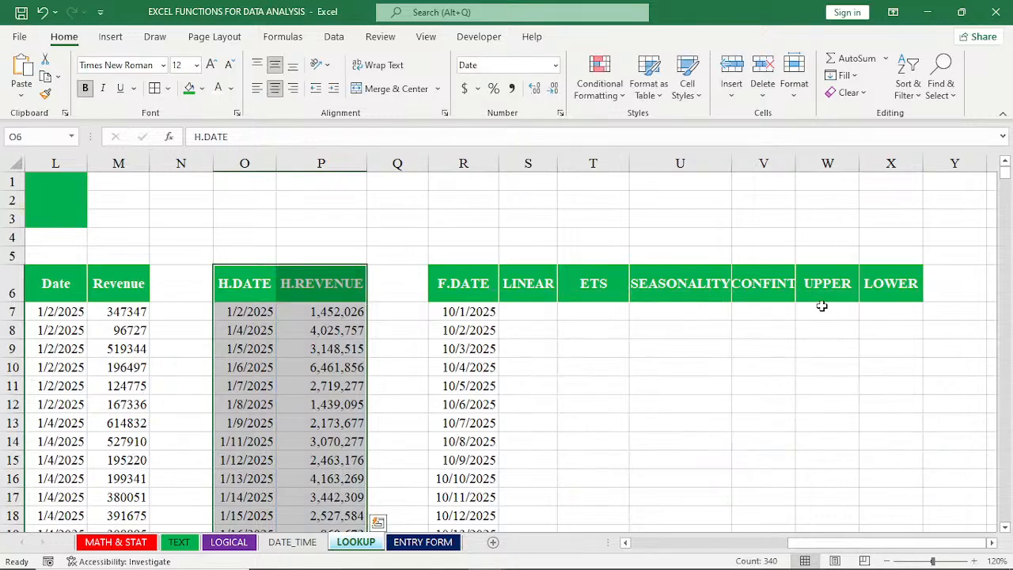
click(519, 315)
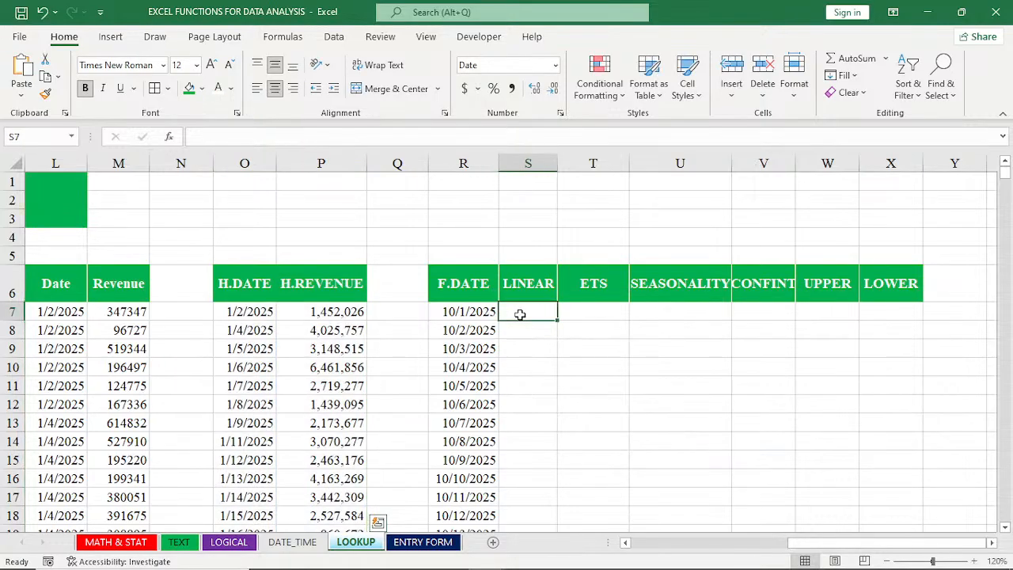
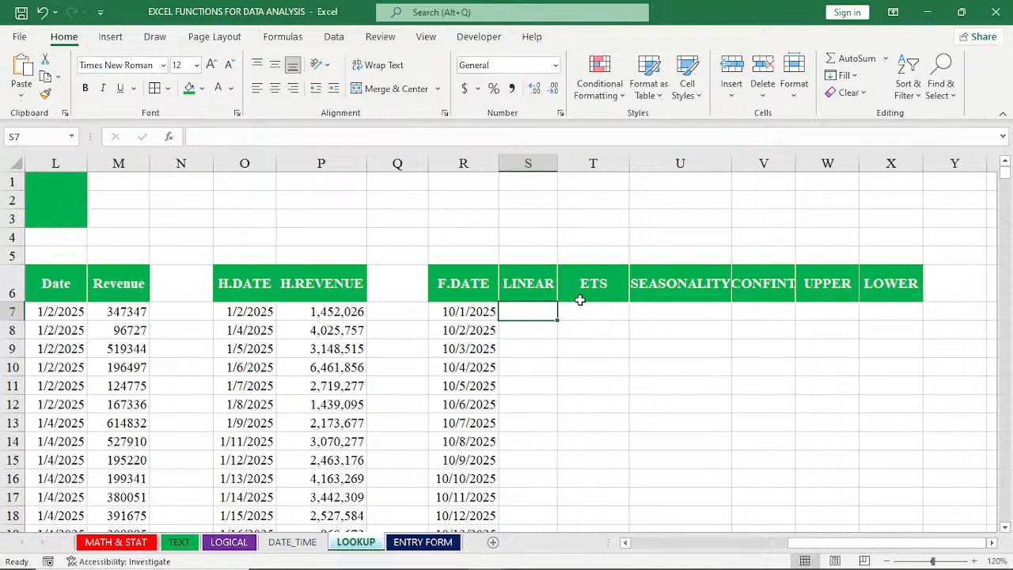
Step: Enter the note EXPONENTIAL TRIPLE SMOOTHING in T2 and autofit column V to its CONFINT header
click(594, 200)
text(E)
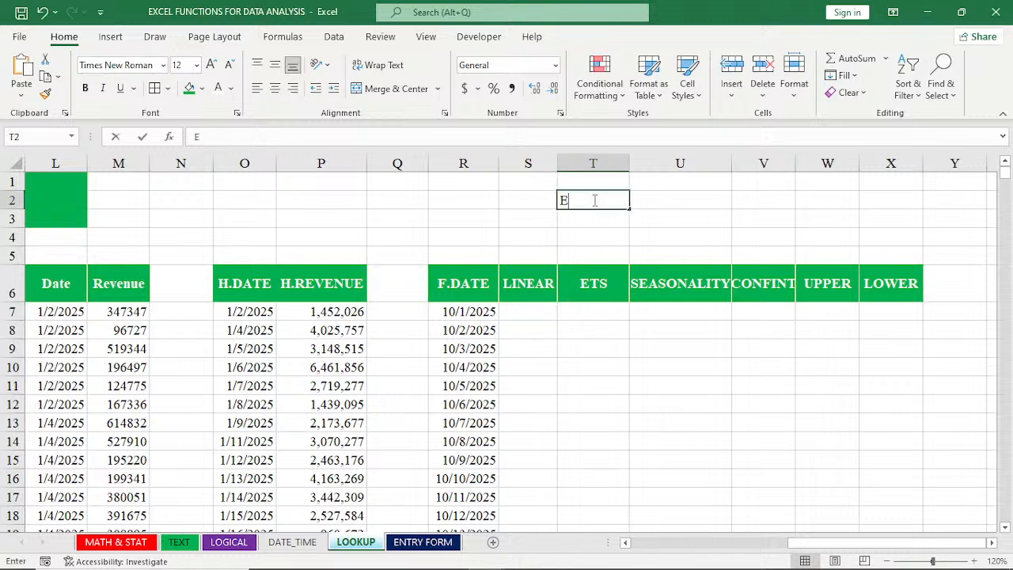
text(XPONEN)
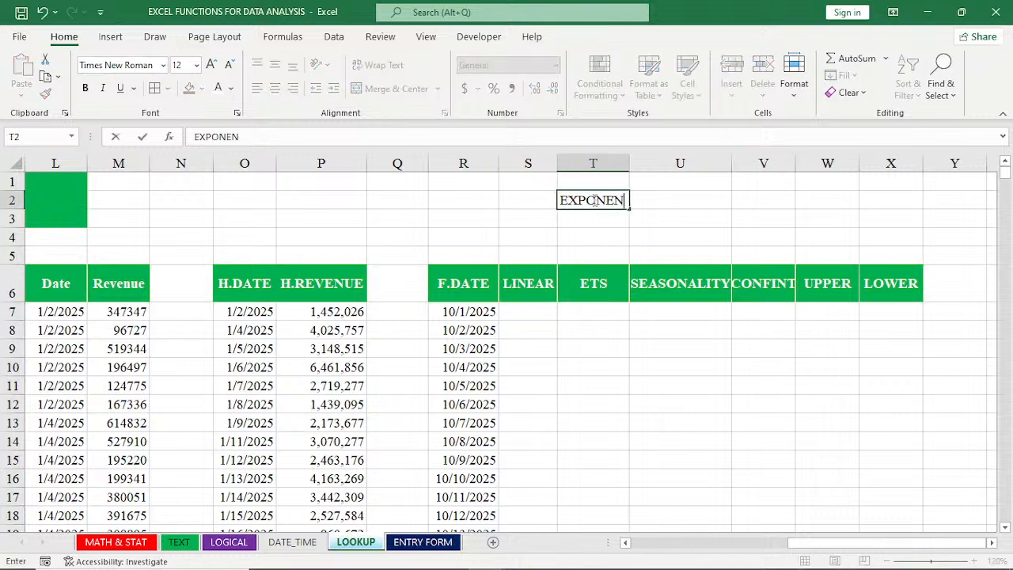
text(TIAL TRIPL)
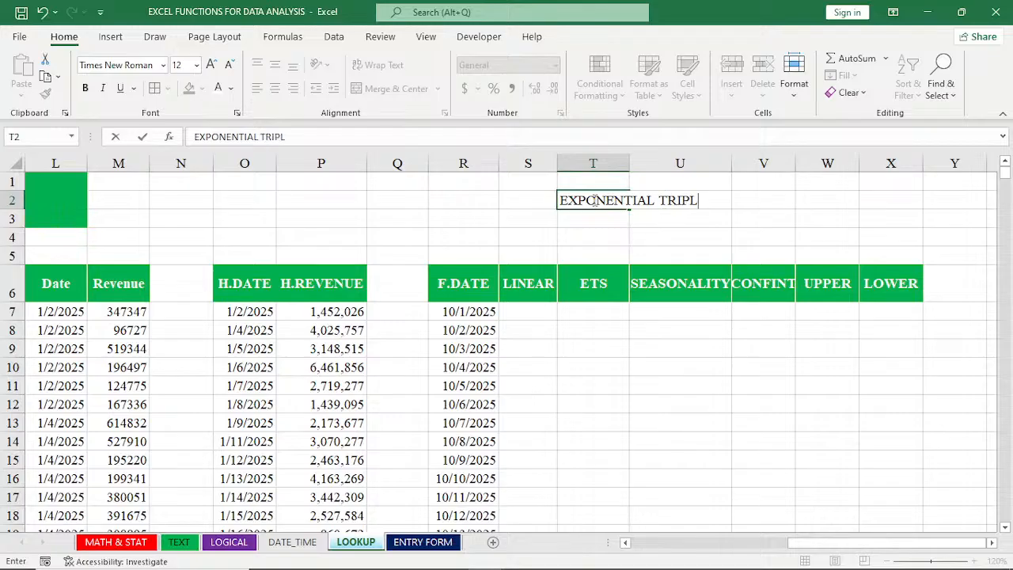
text(E SMOOTHING)
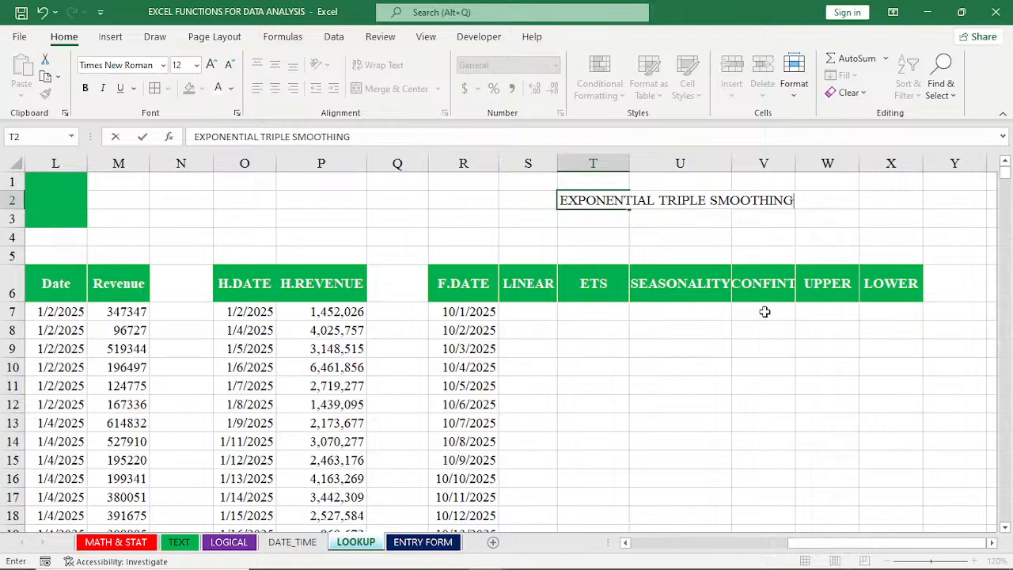
click(796, 163)
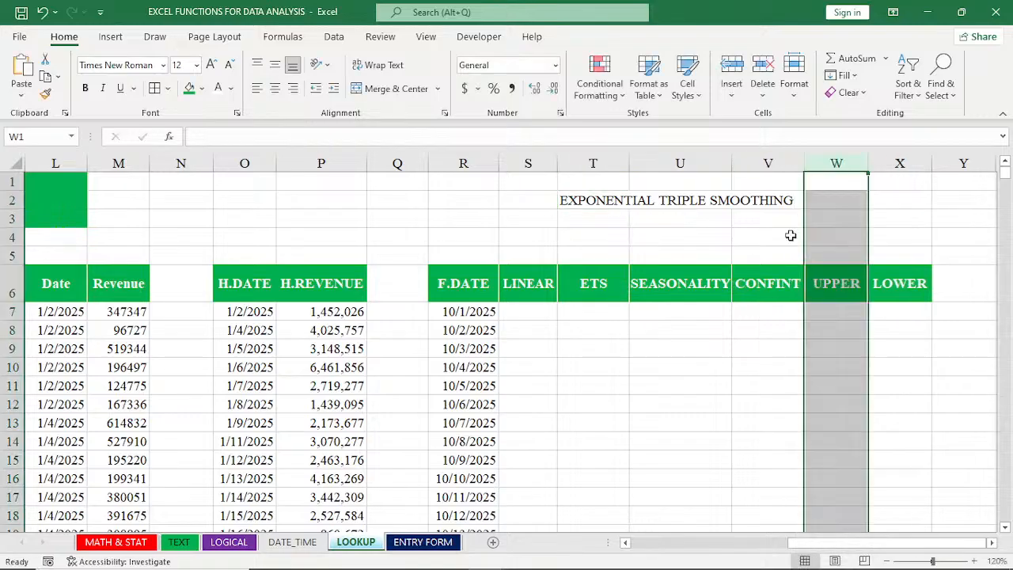
click(778, 314)
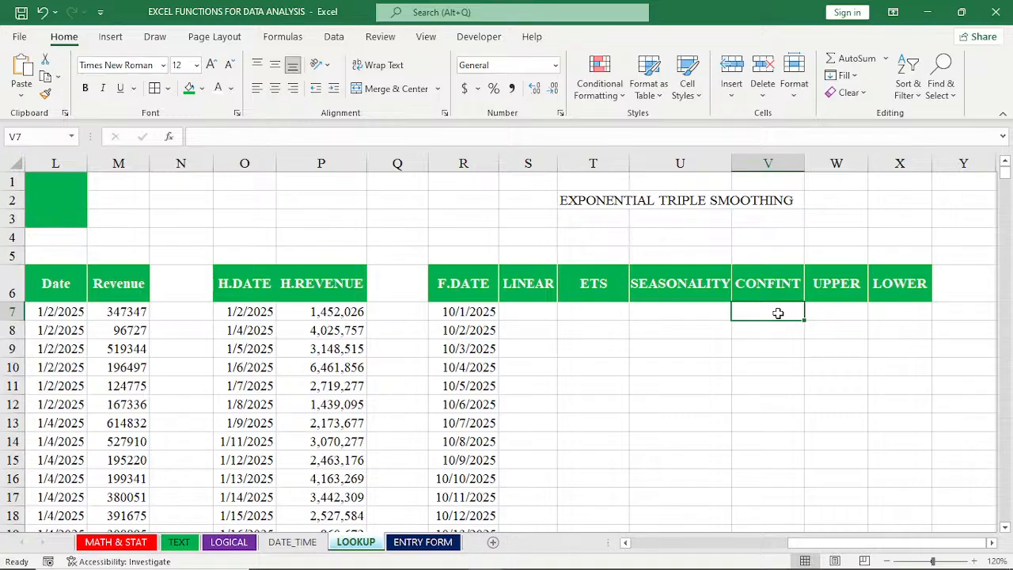
Step: Start a FORECAST.LINEAR formula in S7 with the first forecast date, R7, as the x argument
click(525, 312)
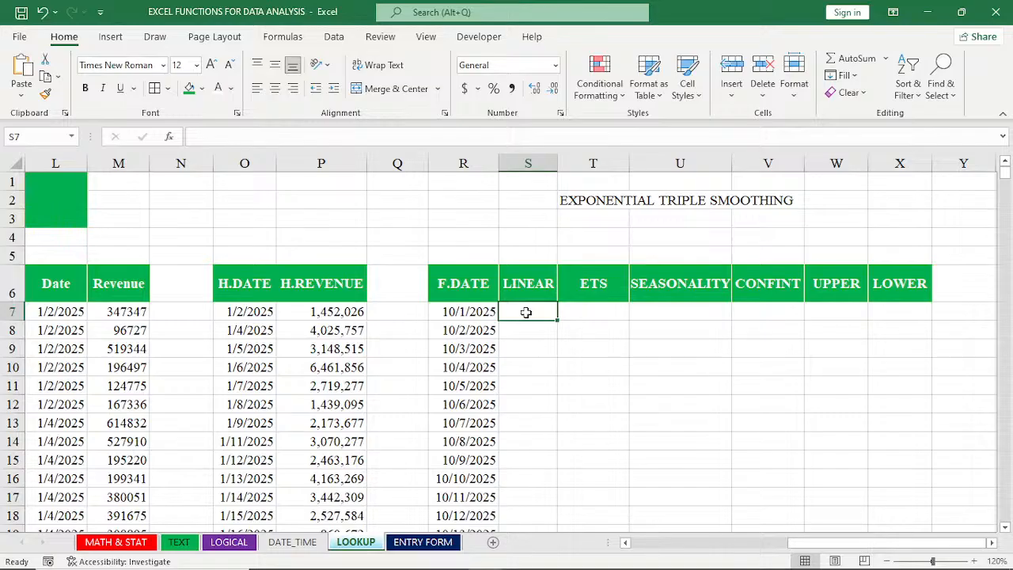
text(=)
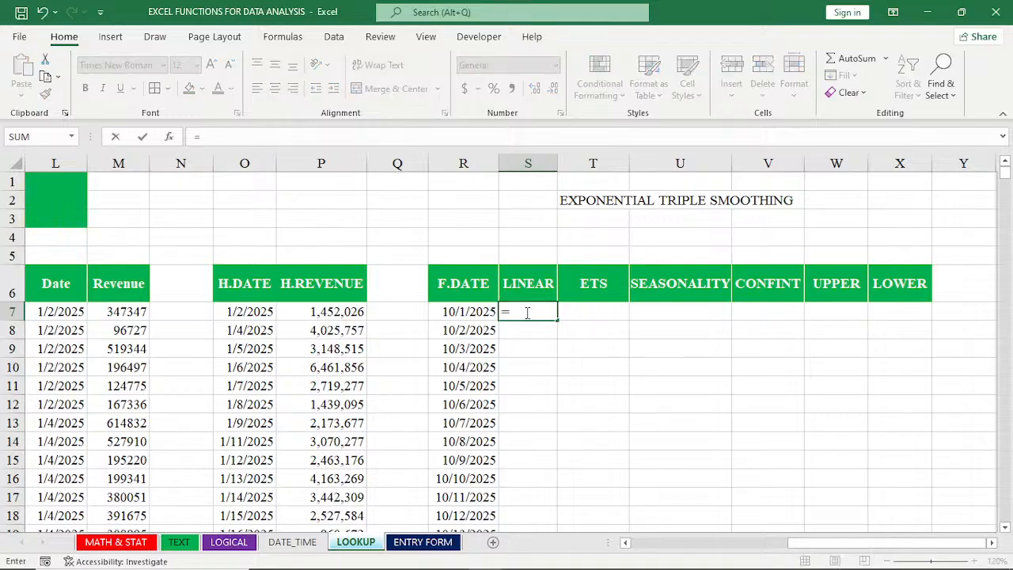
text(FOR)
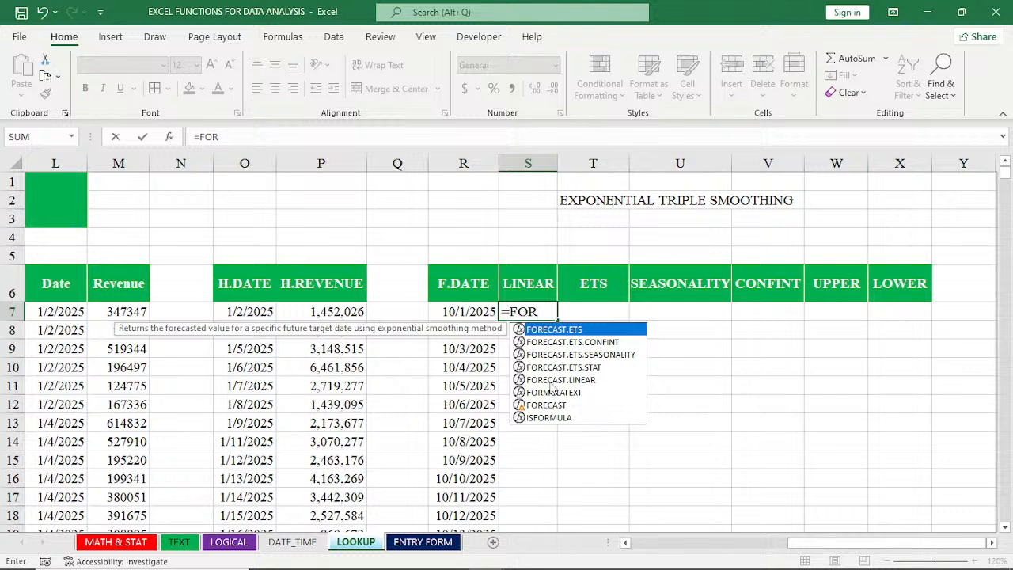
double_click(550, 379)
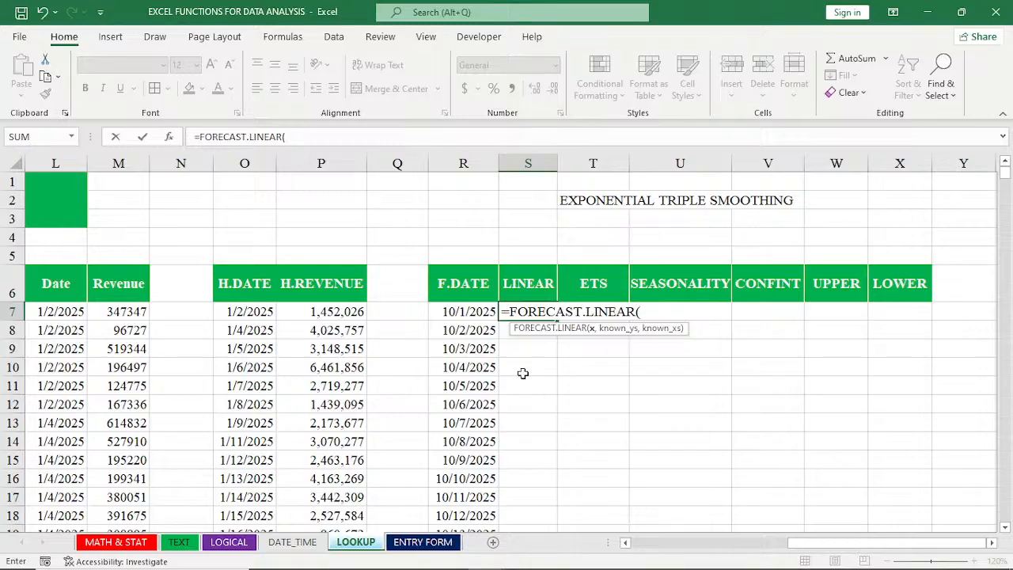
click(460, 312)
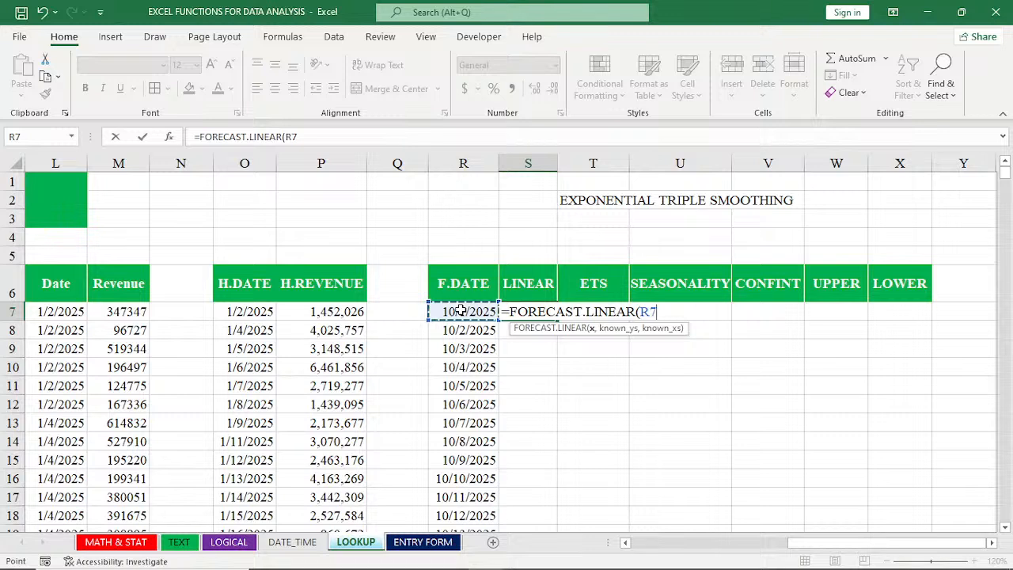
text(,)
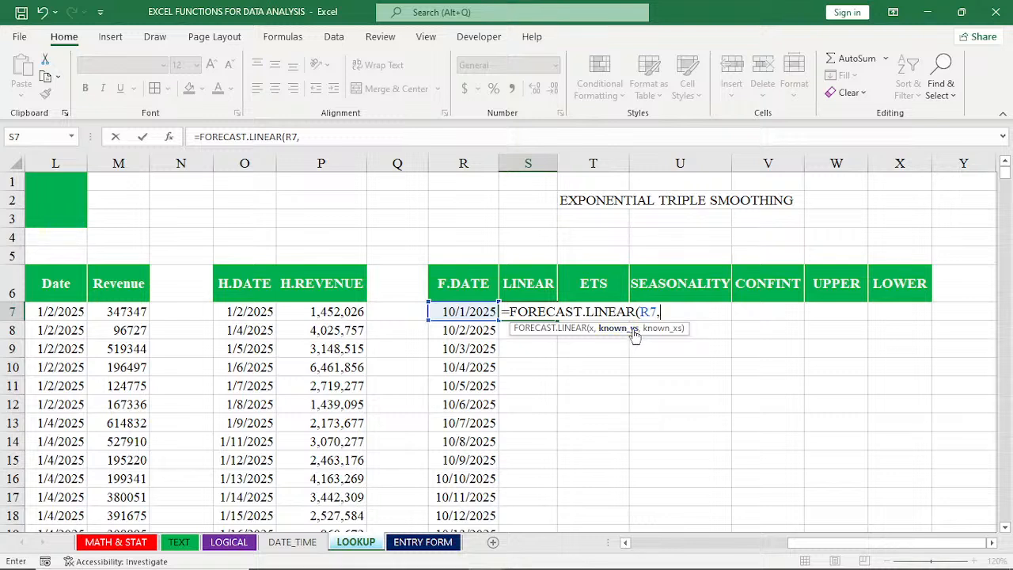
Step: Complete the S7 formula with absolute ranges $P$7:$P$175 as known_ys and $O$7:$O$175 as known_xs
click(324, 314)
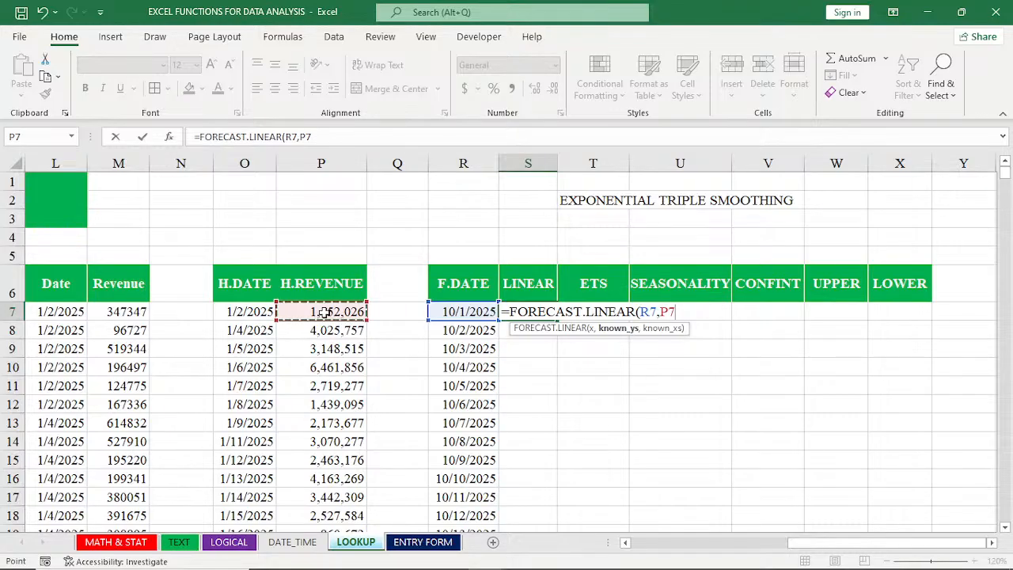
key(ctrl+shift+Down)
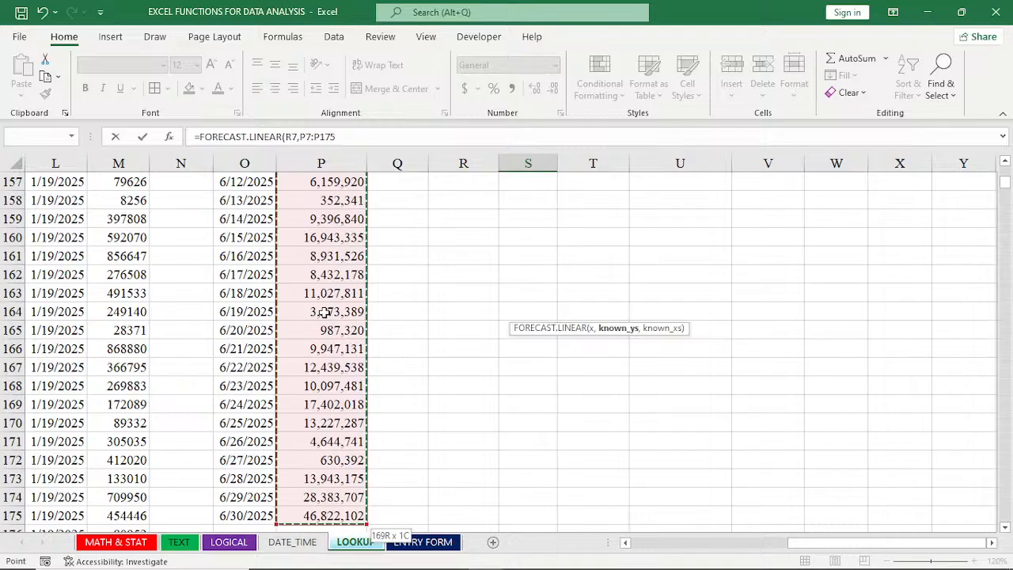
key(F4)
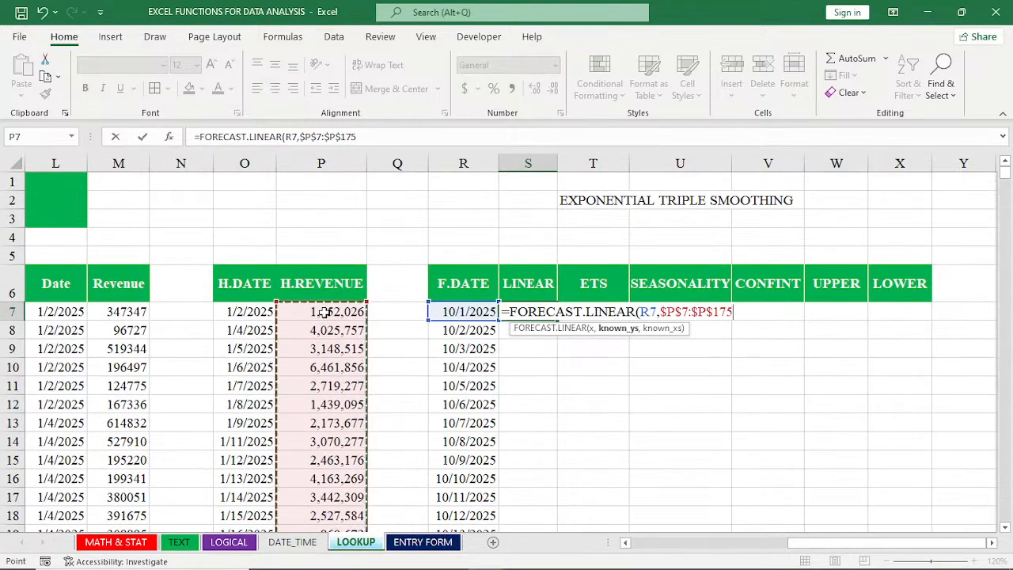
text(,)
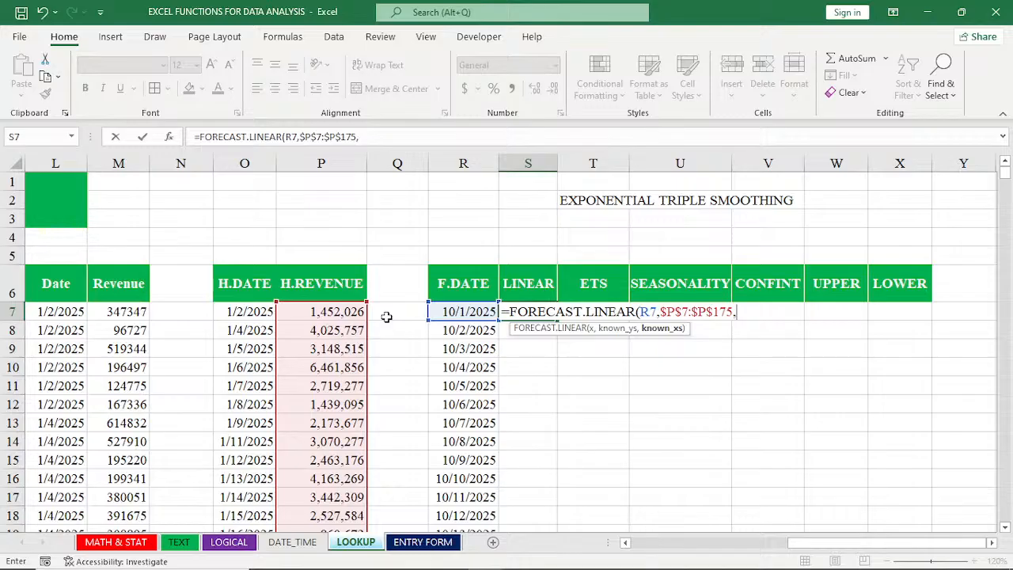
click(242, 311)
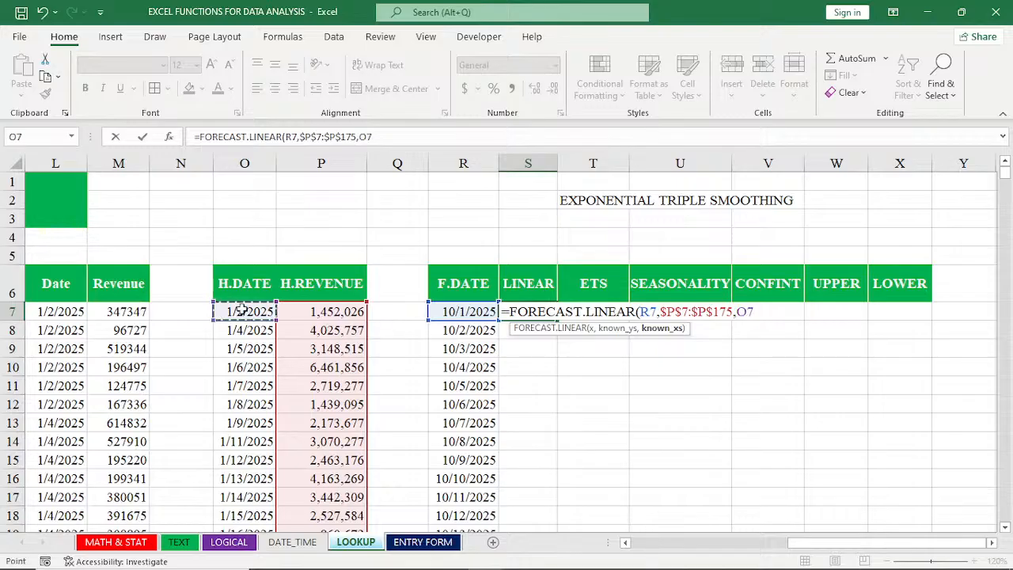
key(ctrl+shift+Down)
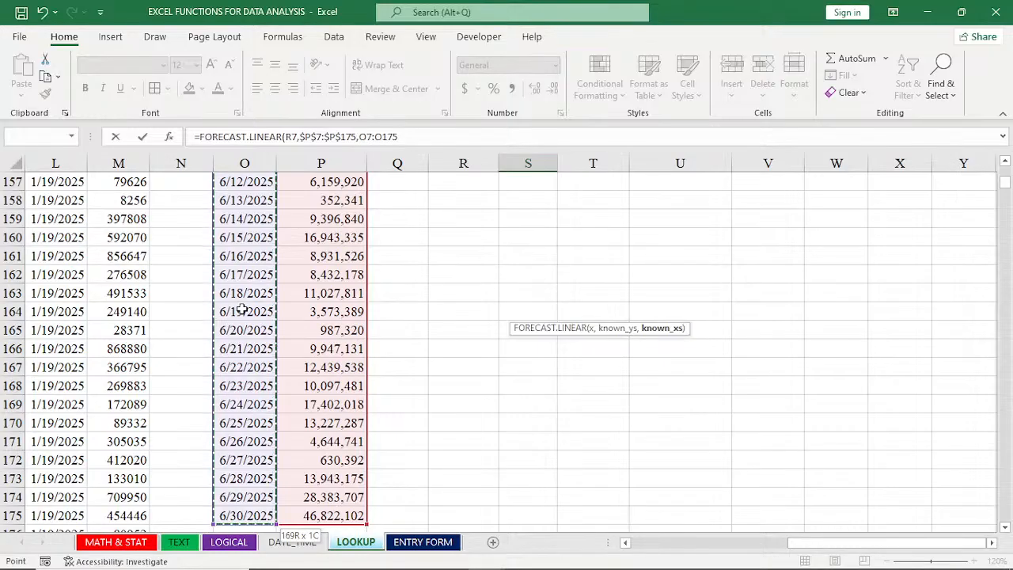
key(F4)
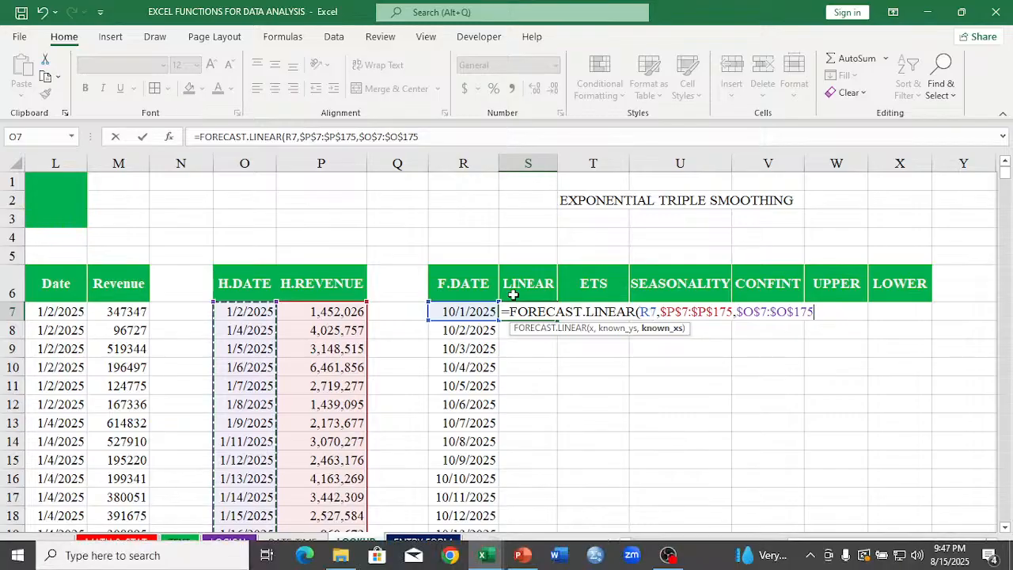
key(Return)
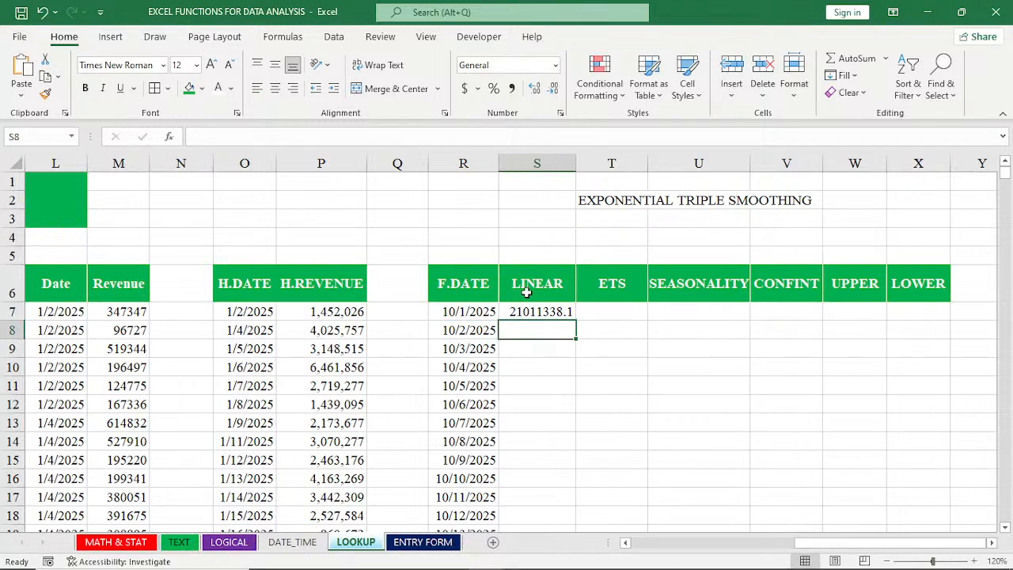
Step: Format columns S to X as Number with 0 decimal places and the 1000 separator
click(538, 312)
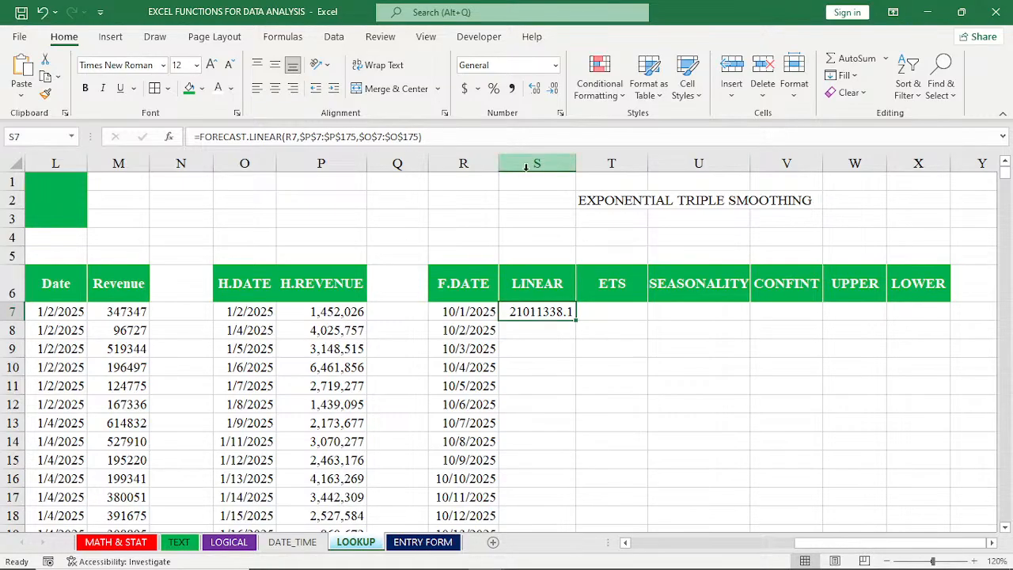
drag(525, 166, 918, 166)
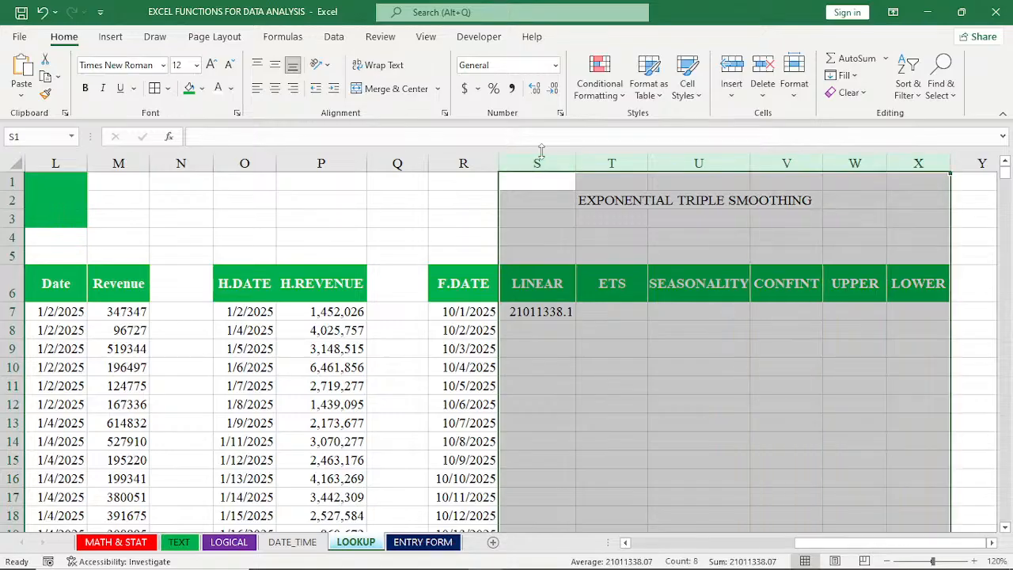
click(561, 114)
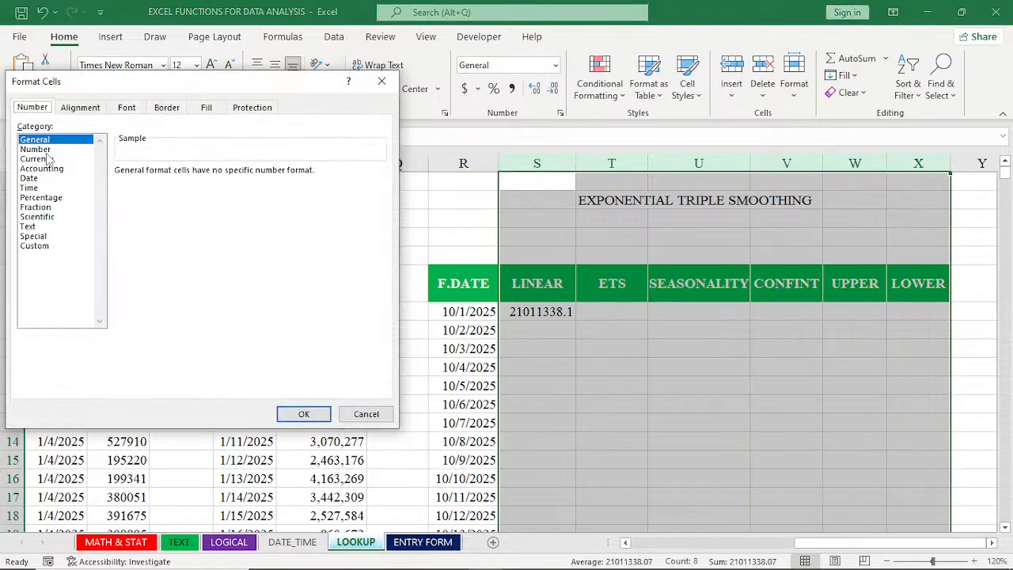
click(36, 148)
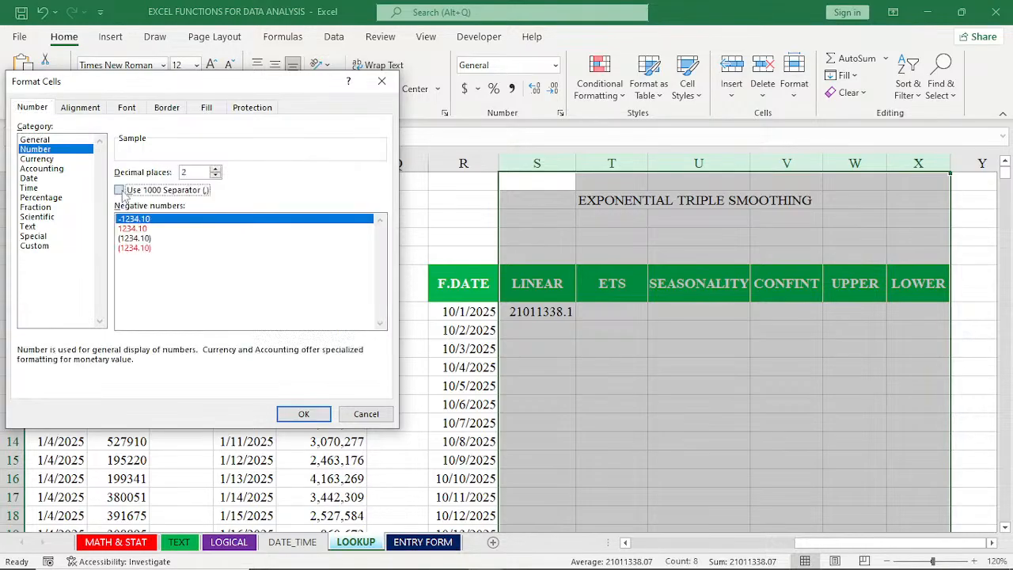
click(119, 190)
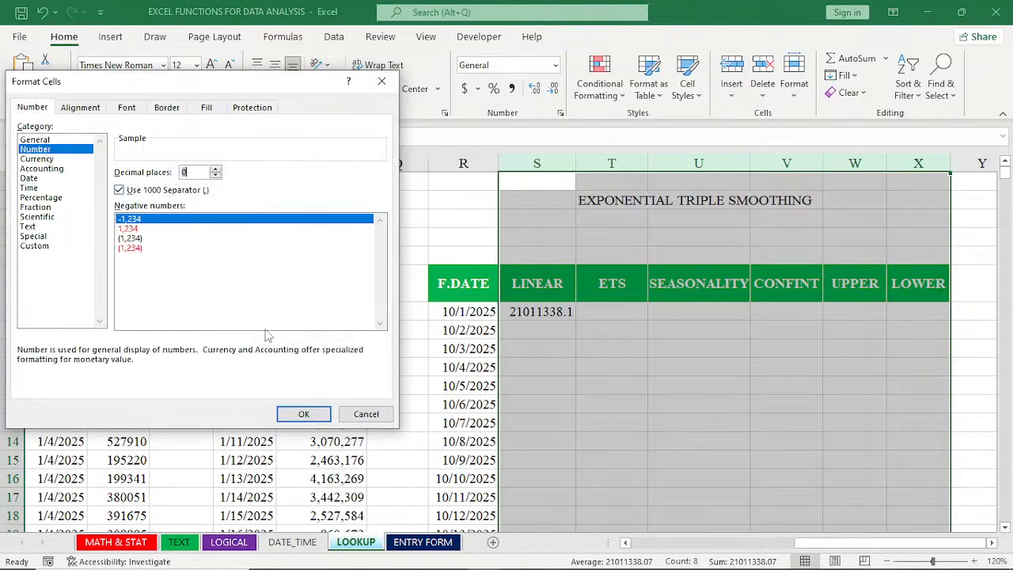
click(304, 414)
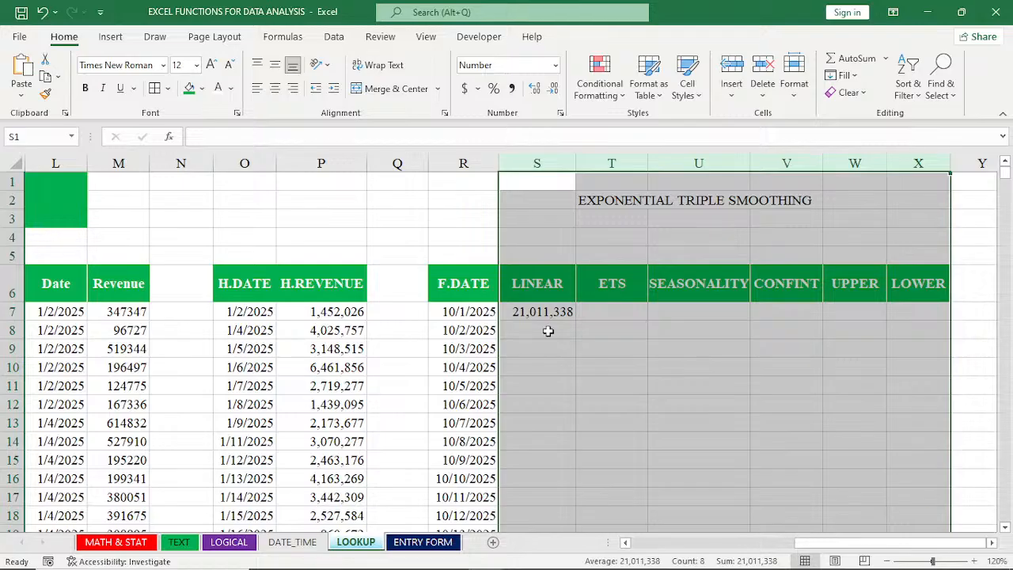
Step: Fill the FORECAST.LINEAR formula from S7 down to the last forecast date in row 37 and check the results
click(569, 313)
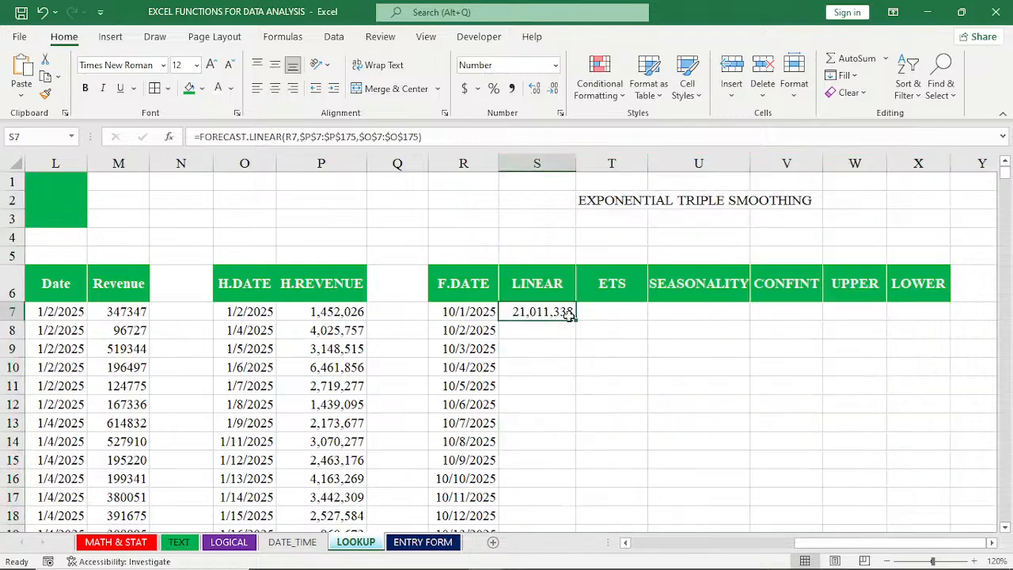
double_click(571, 316)
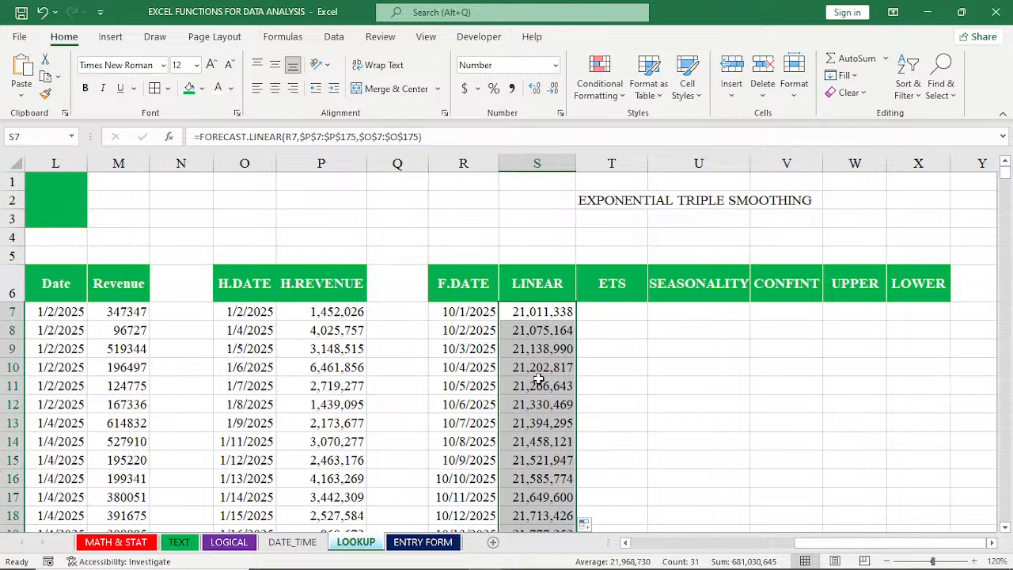
scroll(538, 380, down, 1)
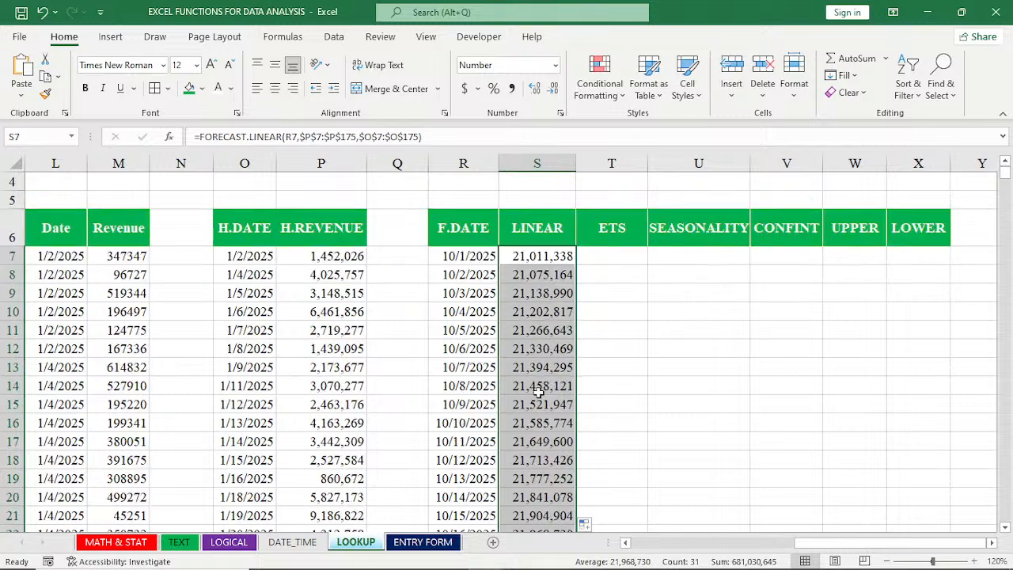
scroll(538, 391, down, 3)
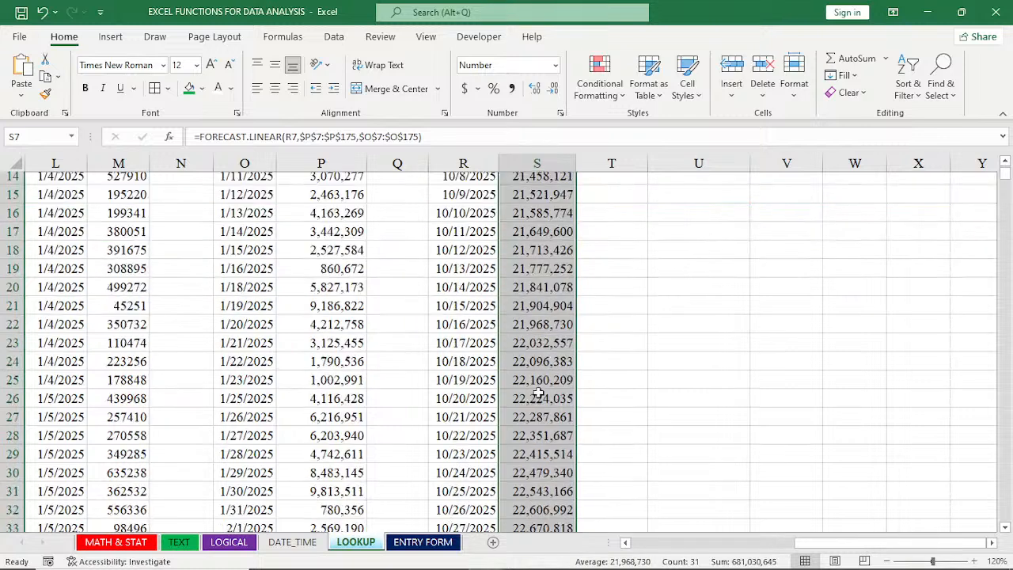
scroll(538, 394, down, 3)
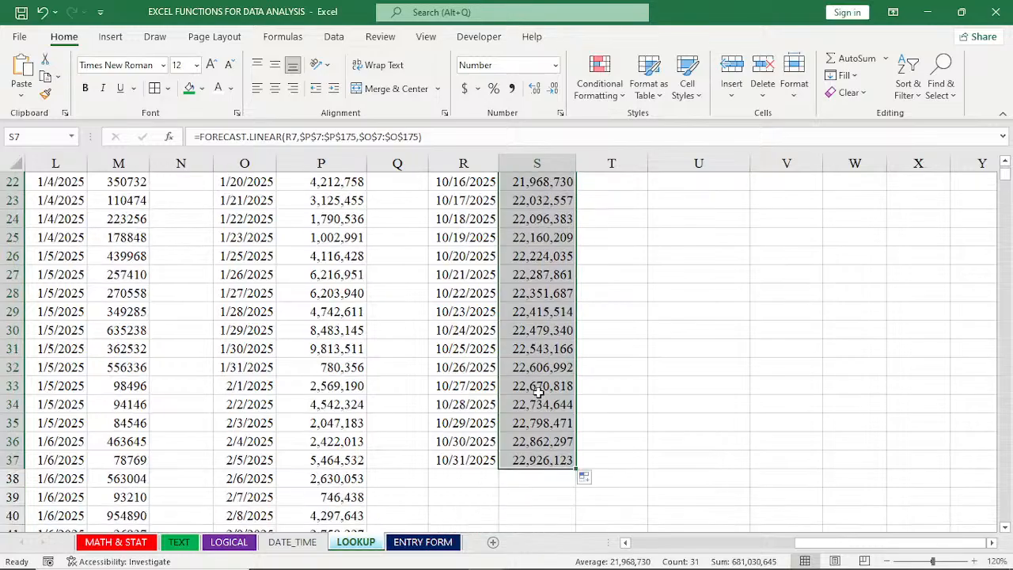
scroll(538, 391, up, 7)
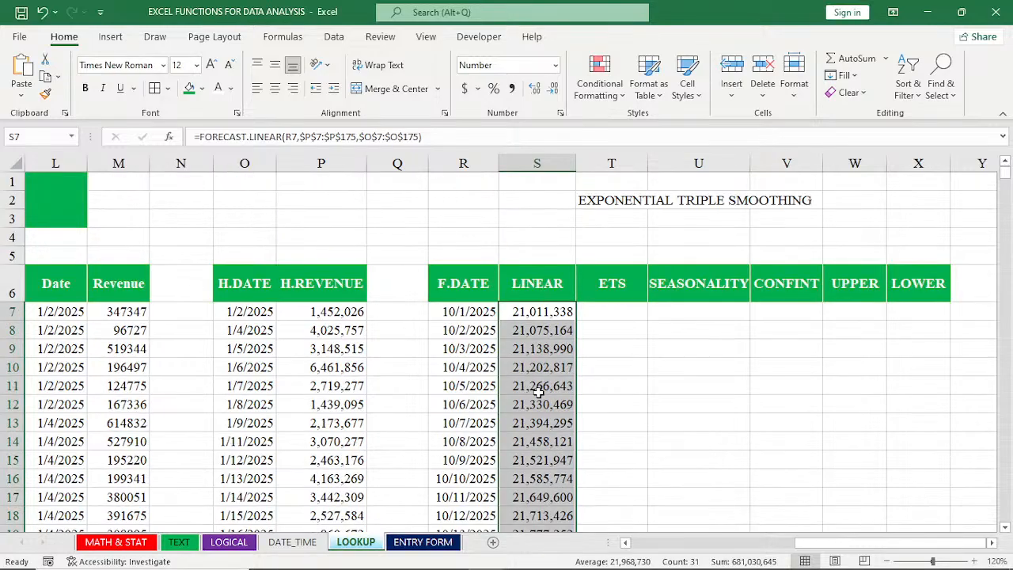
Step: Insert the recommended line chart for the F.DATE and LINEAR columns, R6:S37
click(486, 292)
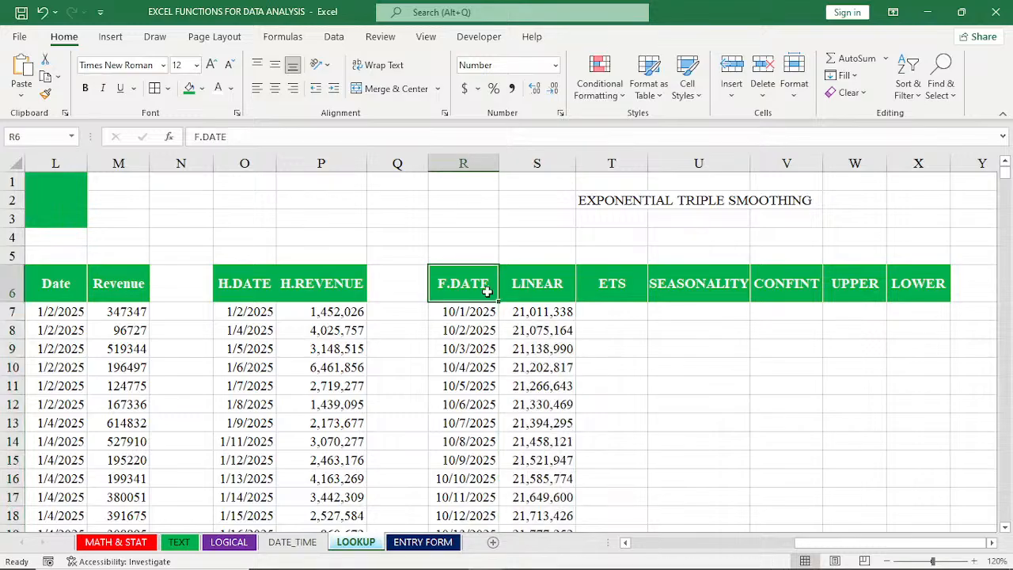
drag(487, 291, 520, 294)
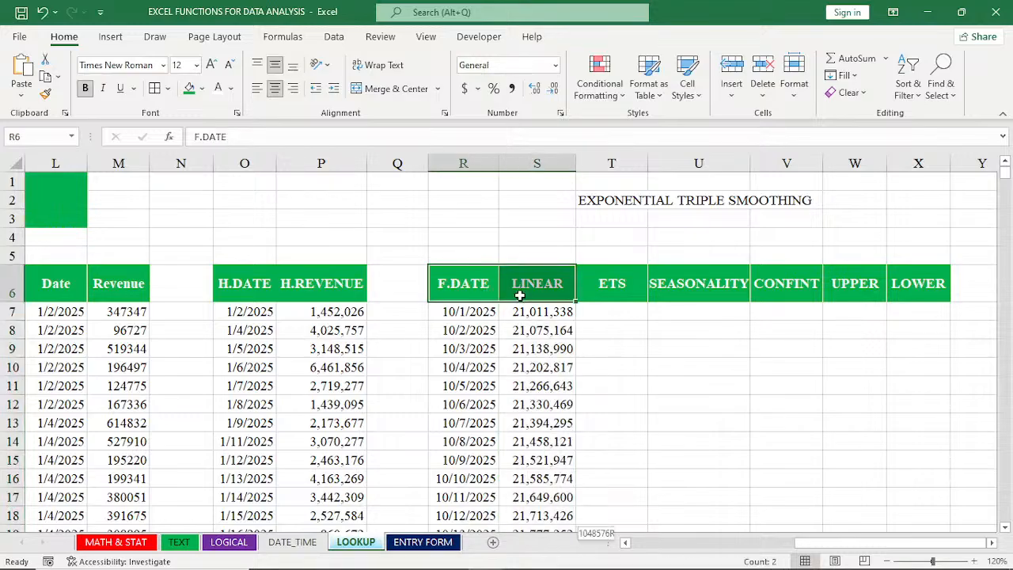
key(ctrl+shift+Down)
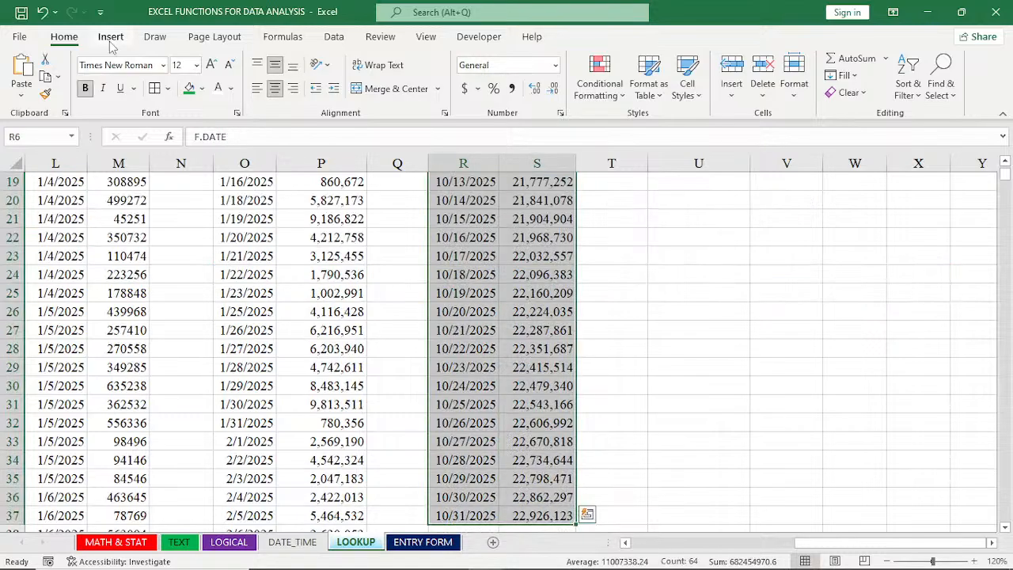
click(111, 38)
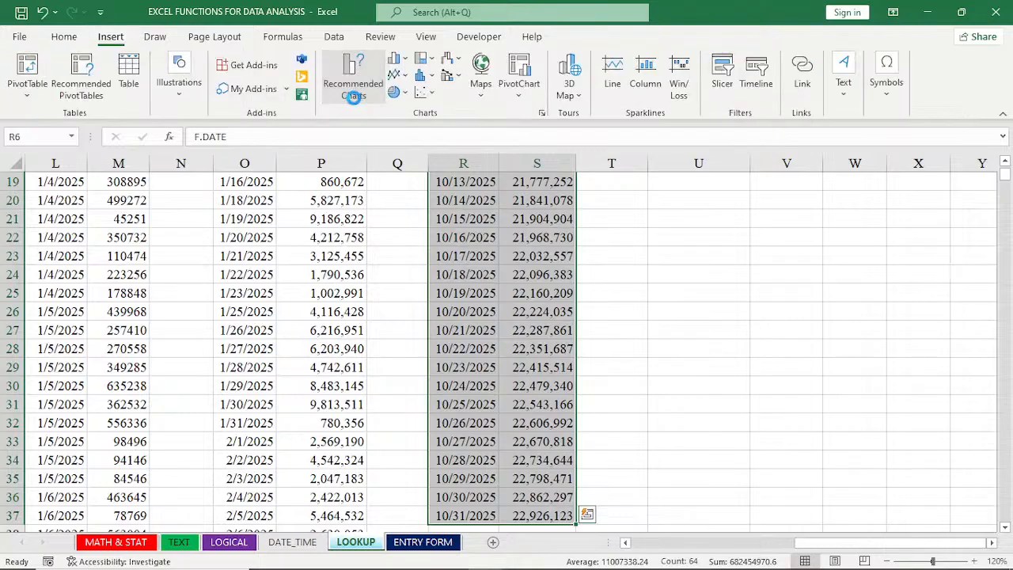
click(353, 79)
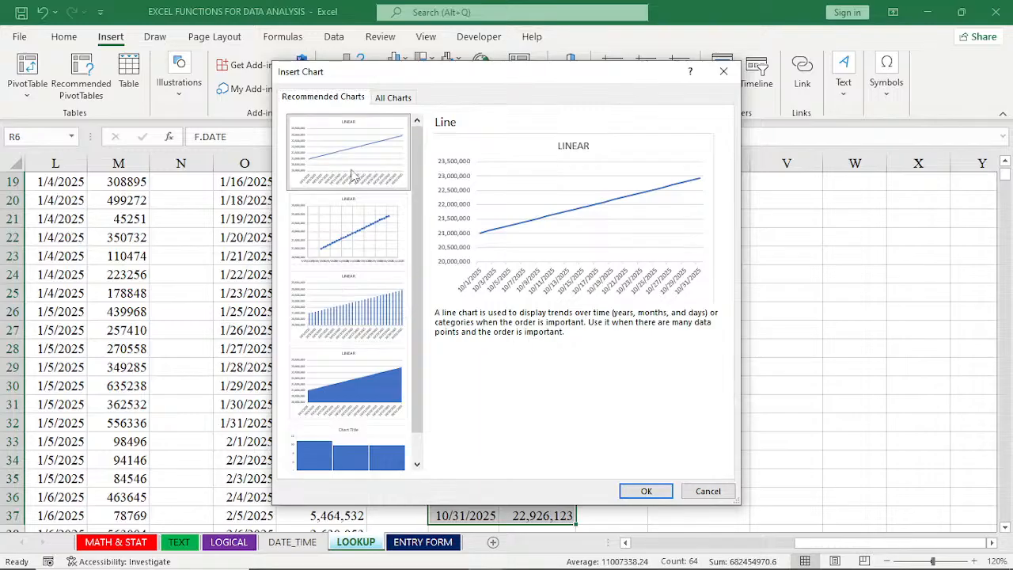
click(647, 491)
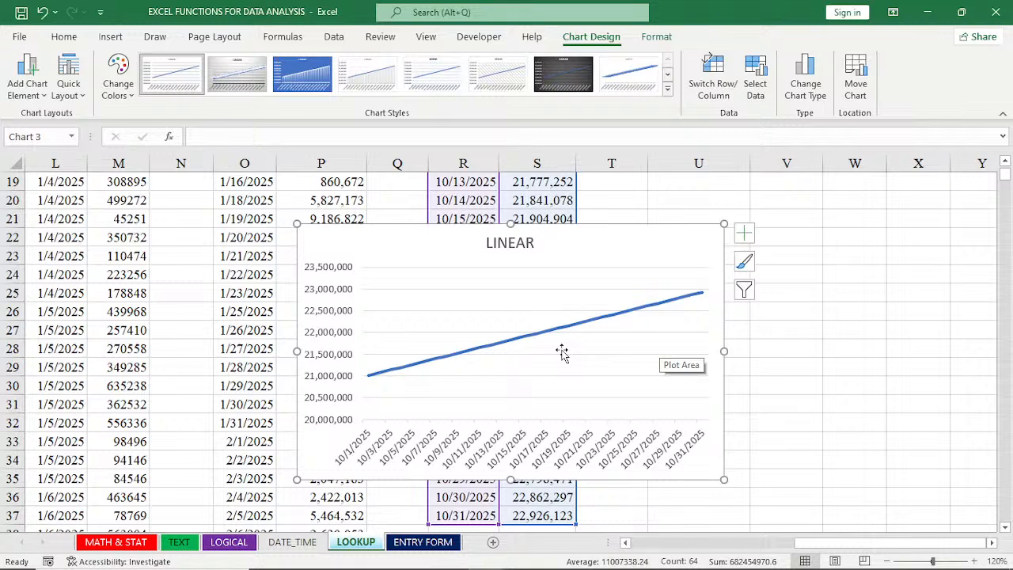
Step: Delete the LINEAR line chart and return to cell S8 near the top of the LINEAR column
scroll(562, 352, up, 1)
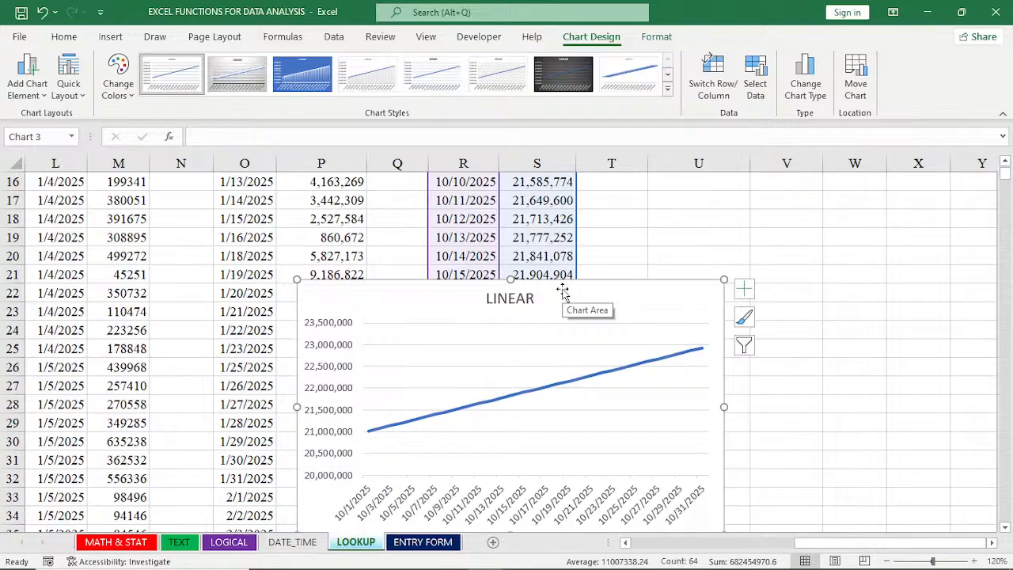
key(Delete)
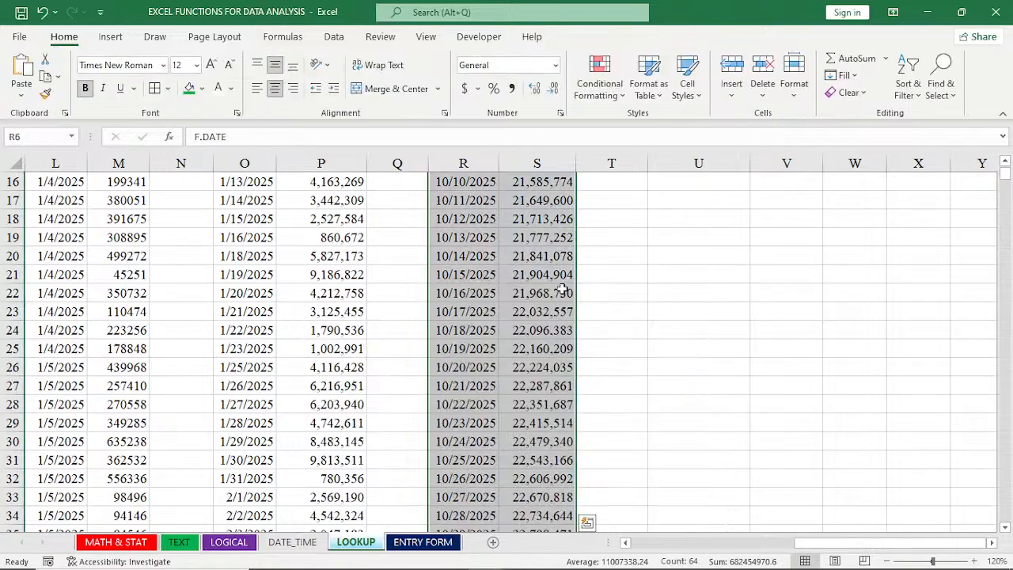
click(1005, 163)
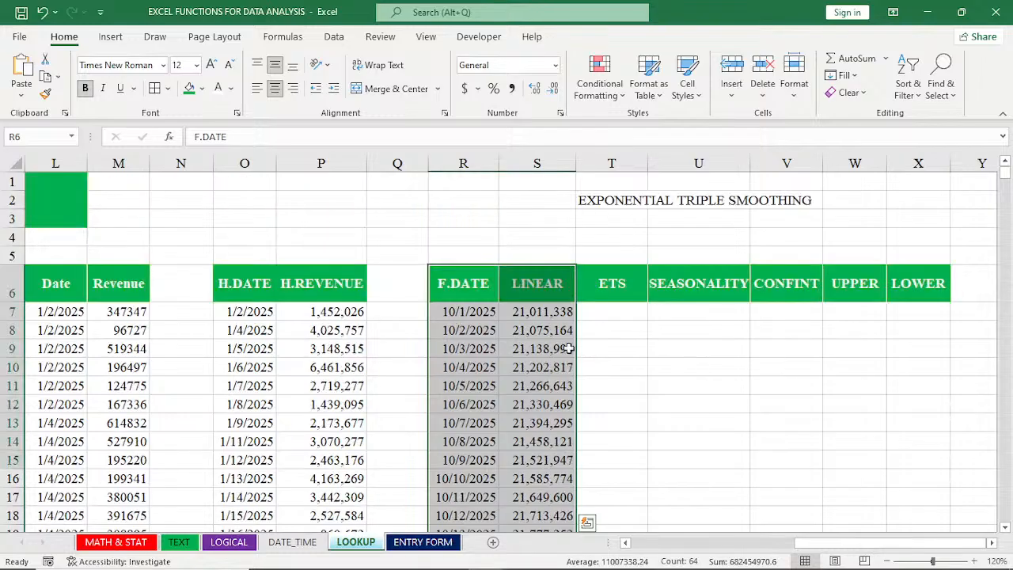
click(508, 321)
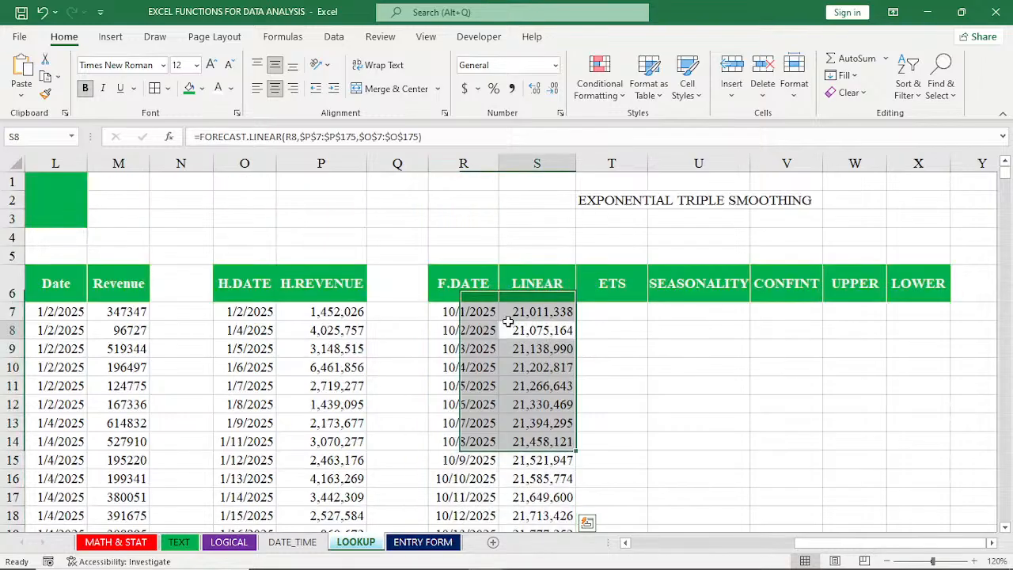
click(508, 322)
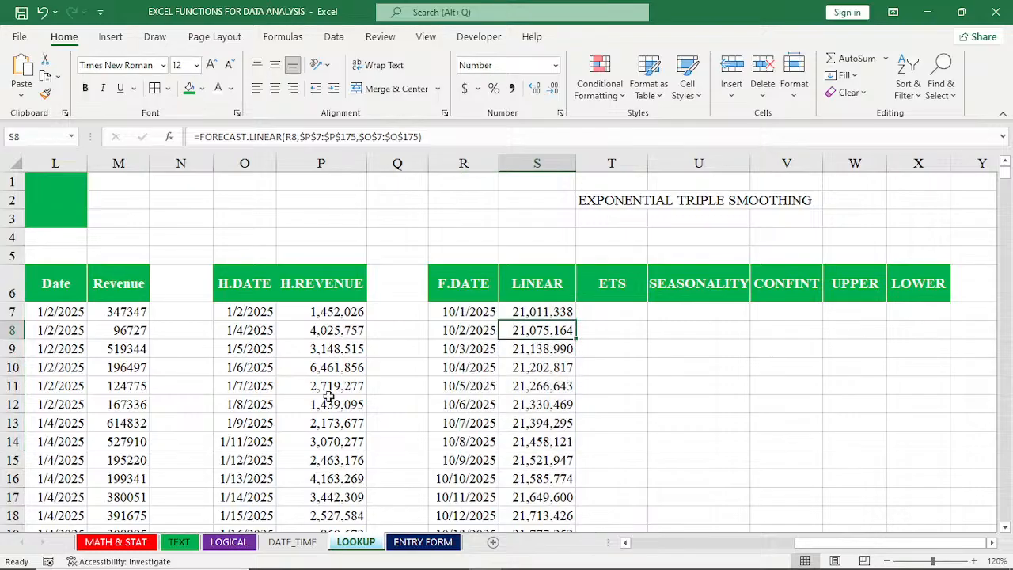
Step: Start a FORECAST.ETS formula in T7 with the first forecast date, R7, as the target_date argument
click(613, 314)
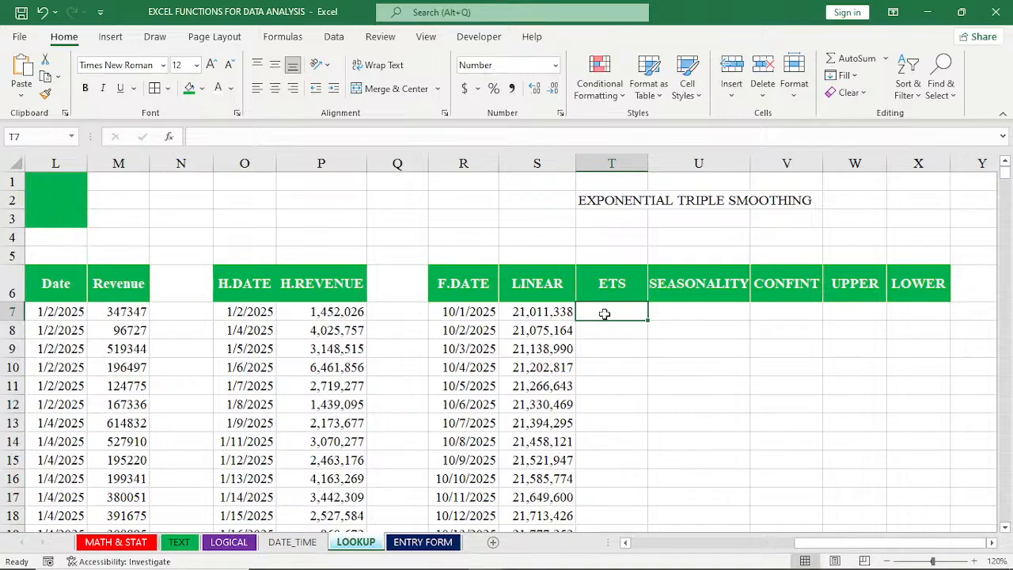
text(=)
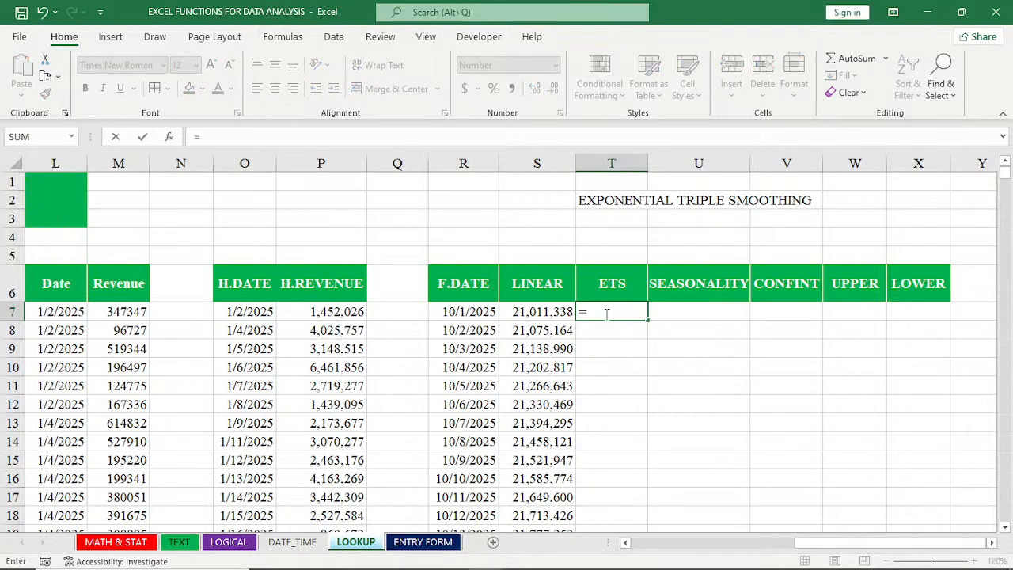
text(FOR)
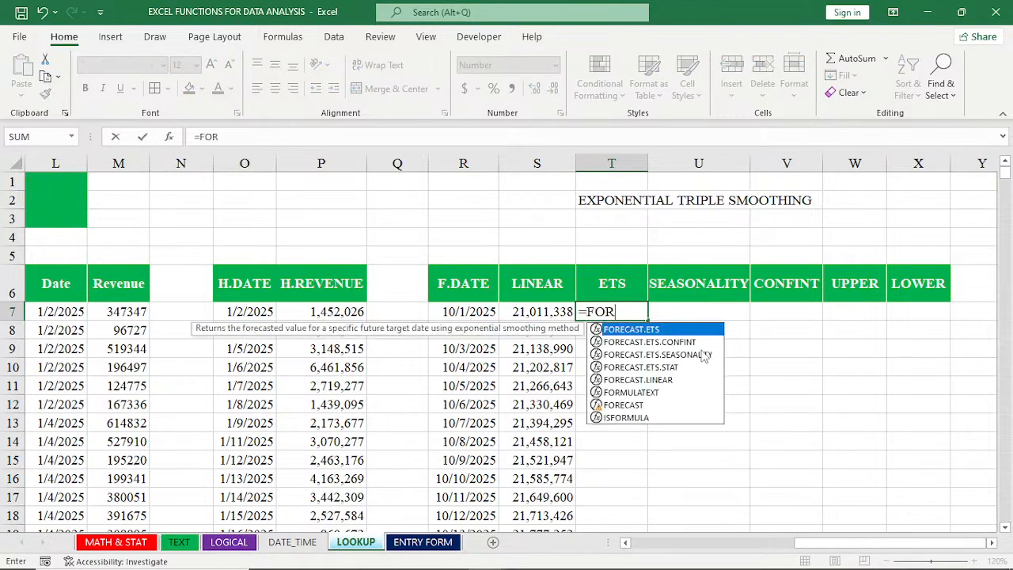
double_click(641, 329)
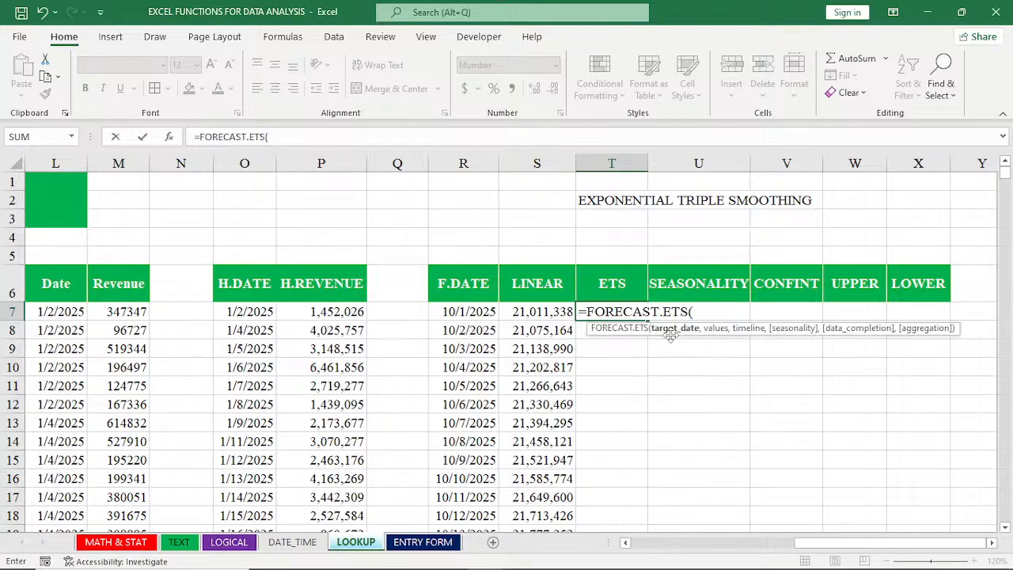
click(469, 311)
text(,)
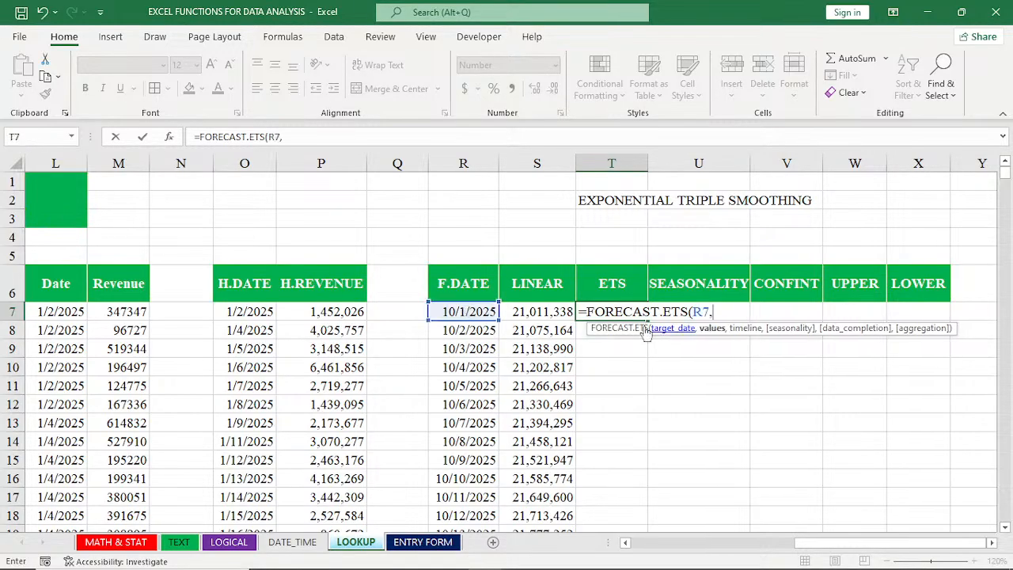
Step: Complete the T7 FORECAST.ETS formula with the absolute ranges $P$7:$P$175 as values and $O$7:$O$175 as timeline
click(326, 311)
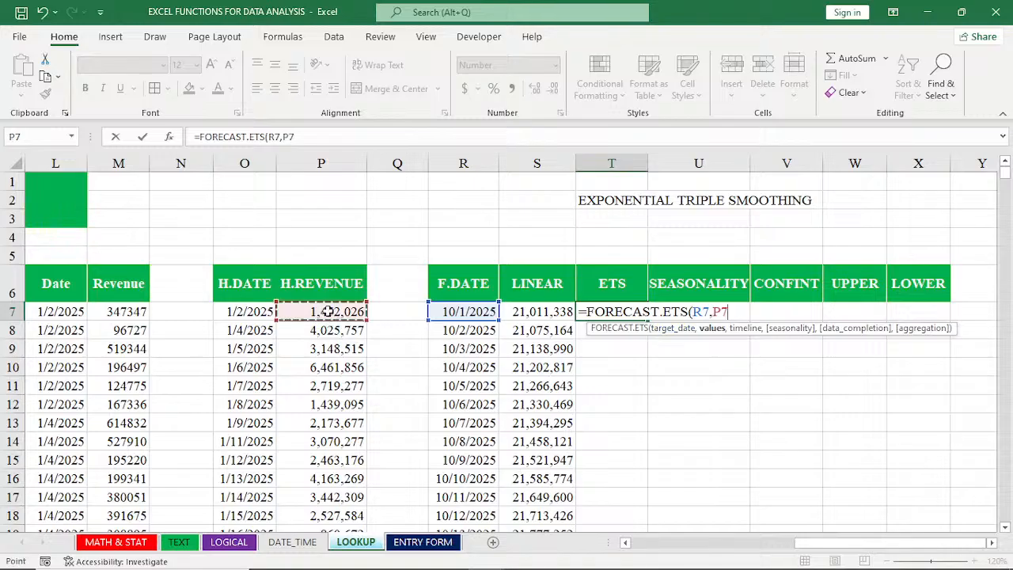
key(ctrl+shift+Down)
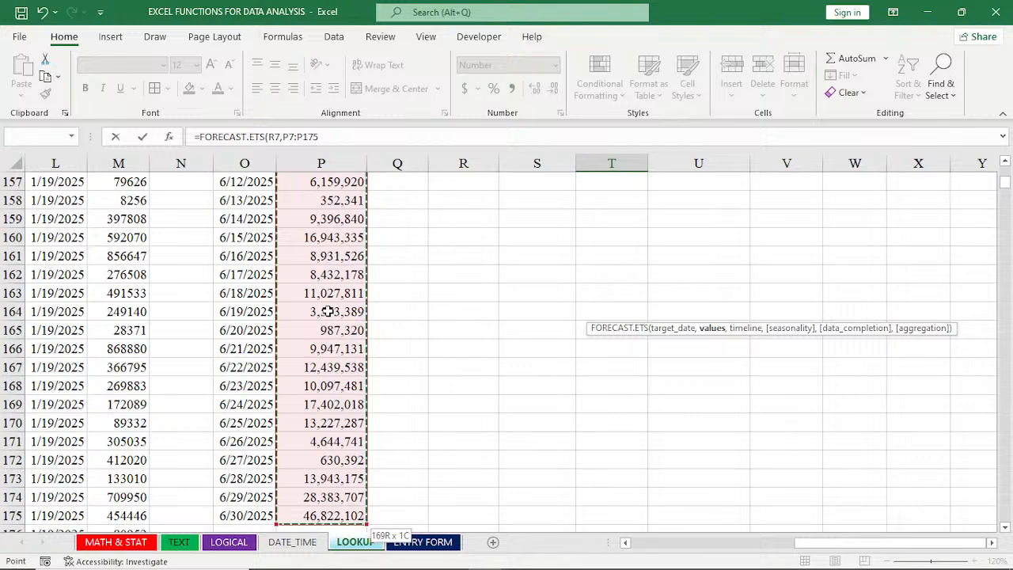
key(F4)
scroll(326, 311, up, 1)
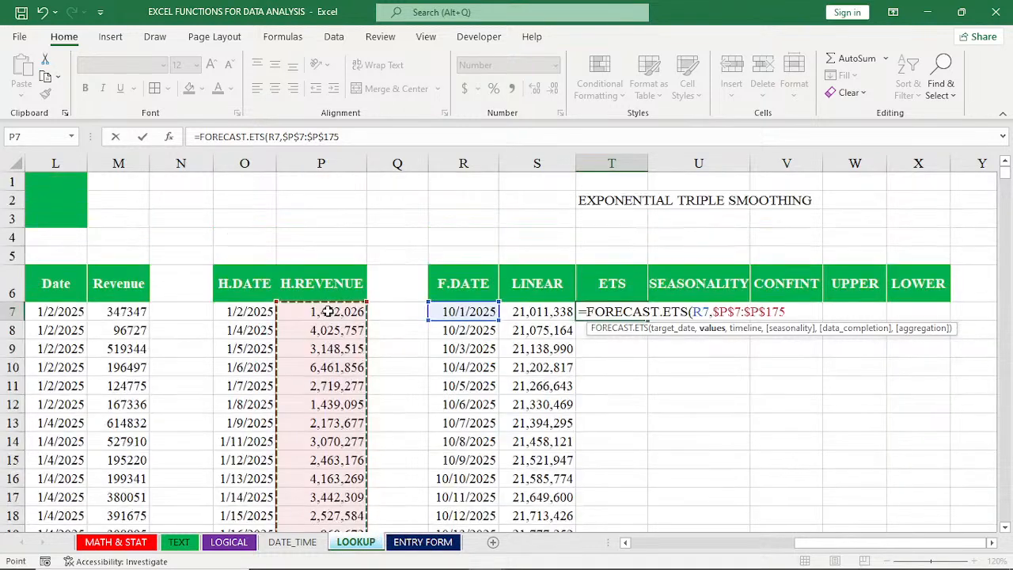
text(,)
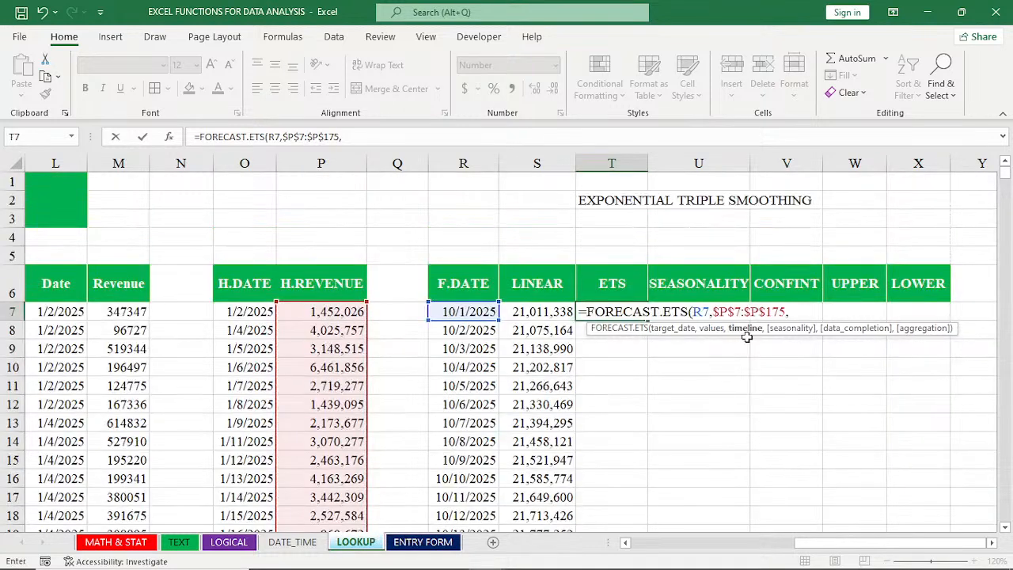
click(247, 312)
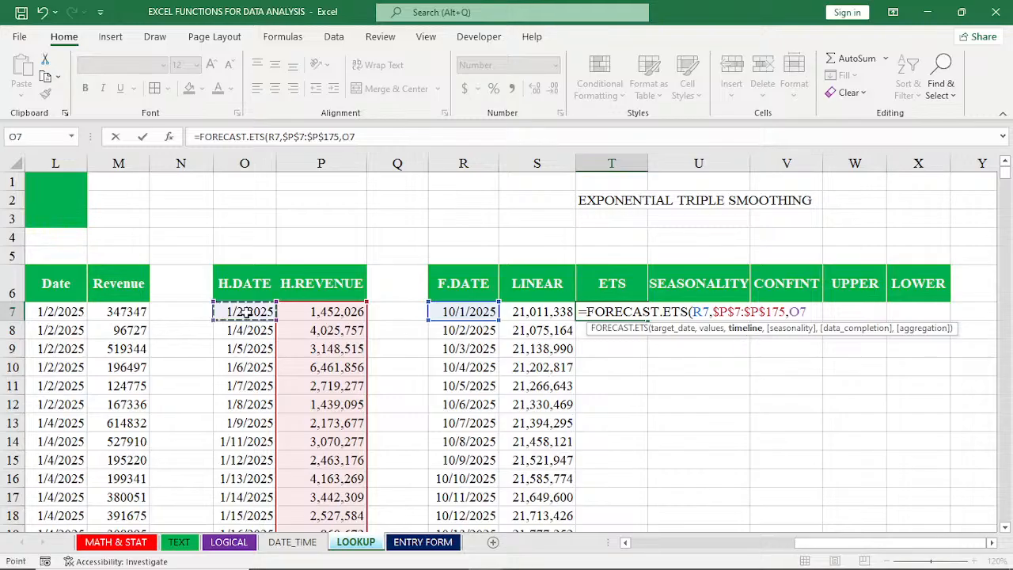
key(ctrl+shift+Down)
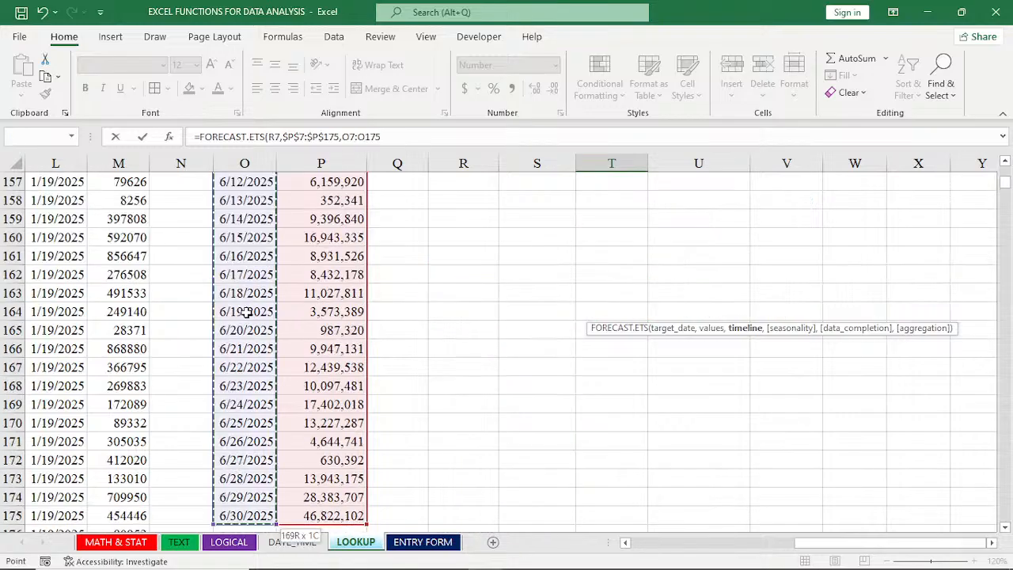
key(F4)
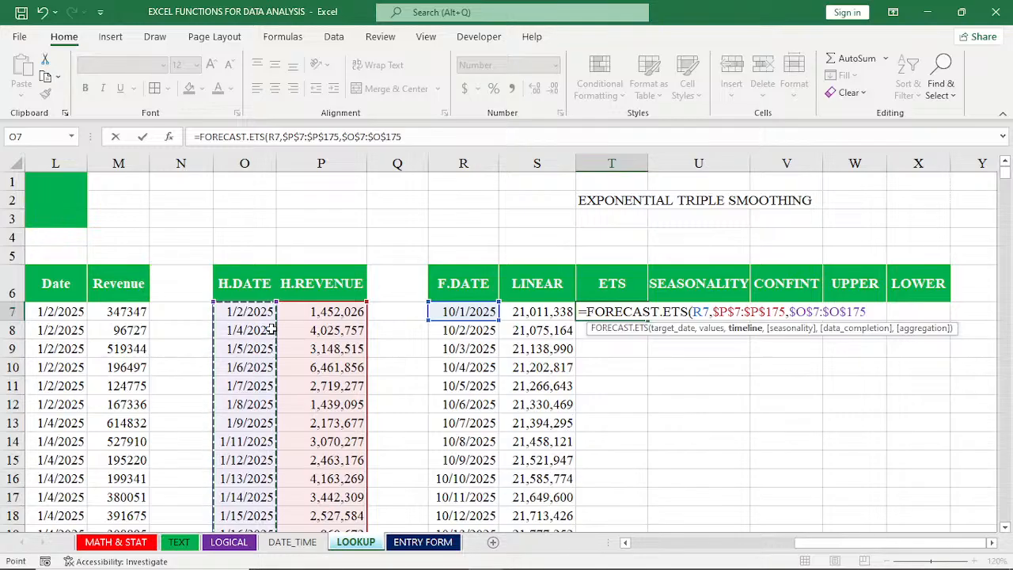
key(Return)
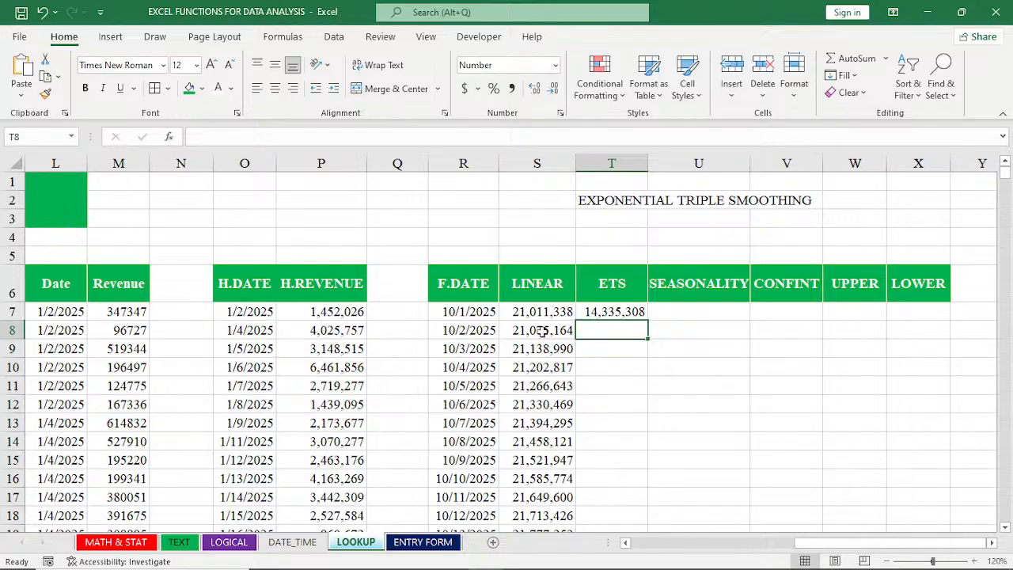
Step: Fill the FORECAST.ETS formula from T7 down to the last forecast date in row 37 and check the results
click(607, 318)
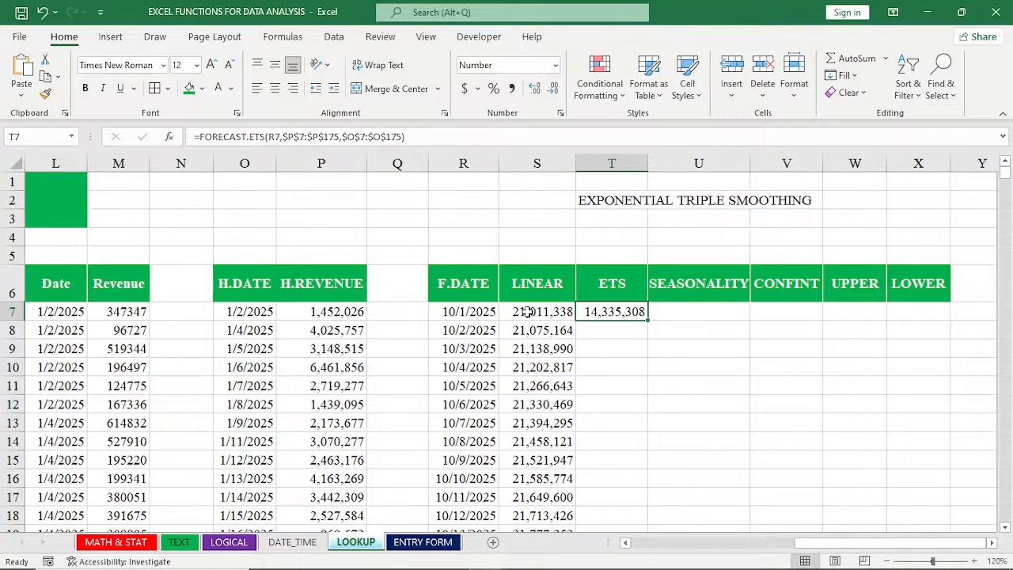
double_click(646, 319)
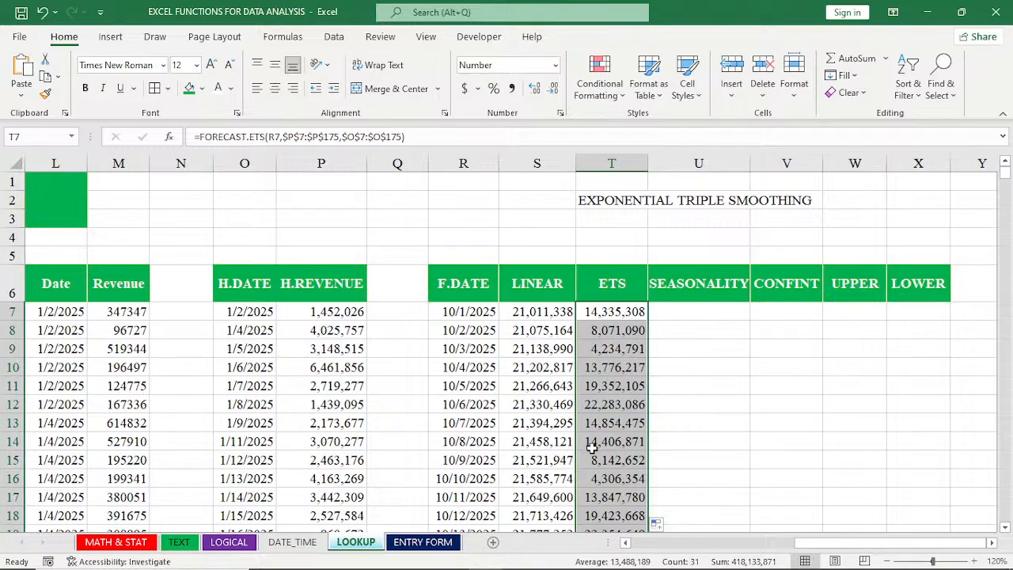
scroll(595, 467, down, 2)
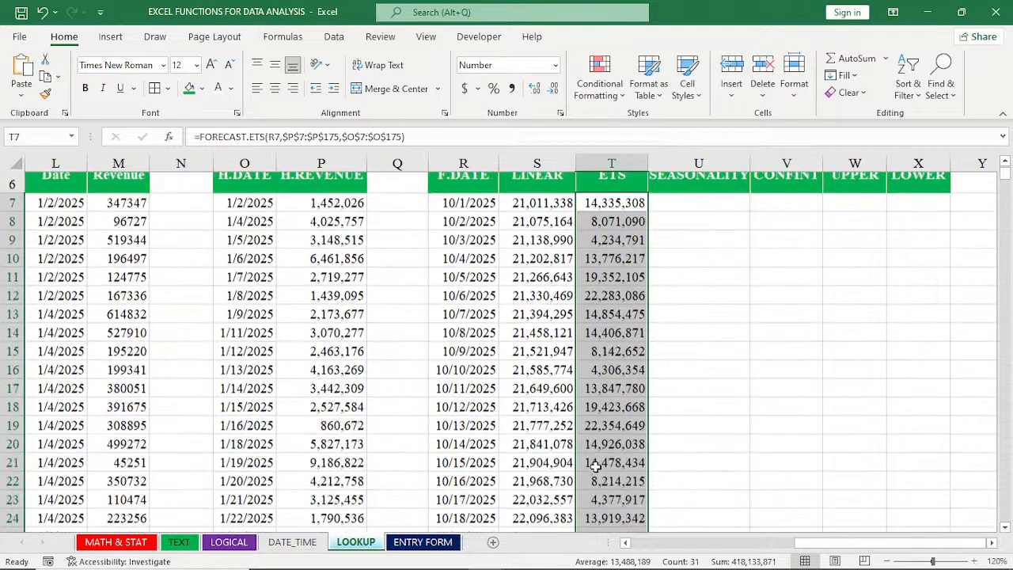
scroll(595, 467, down, 1)
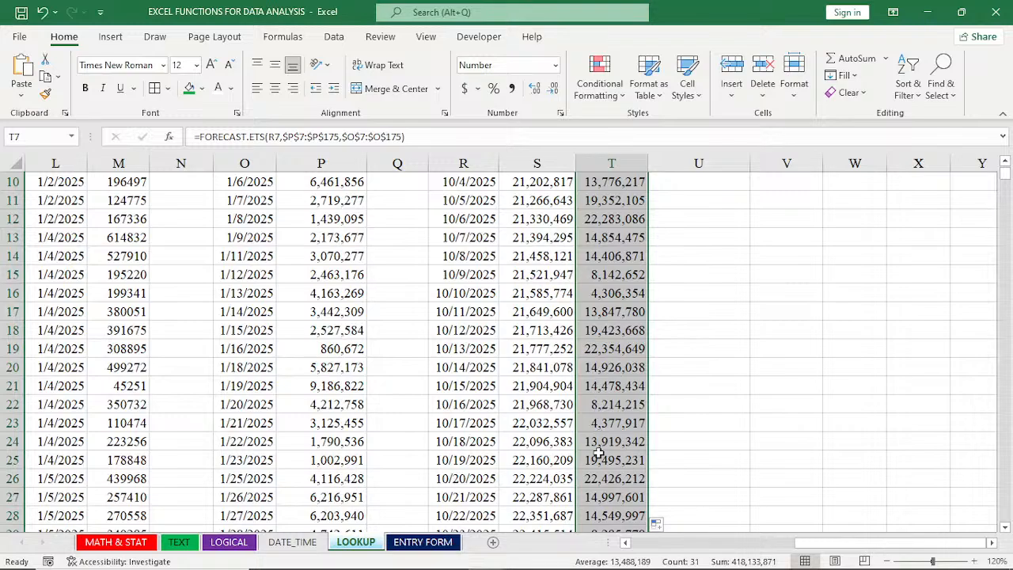
scroll(599, 453, down, 2)
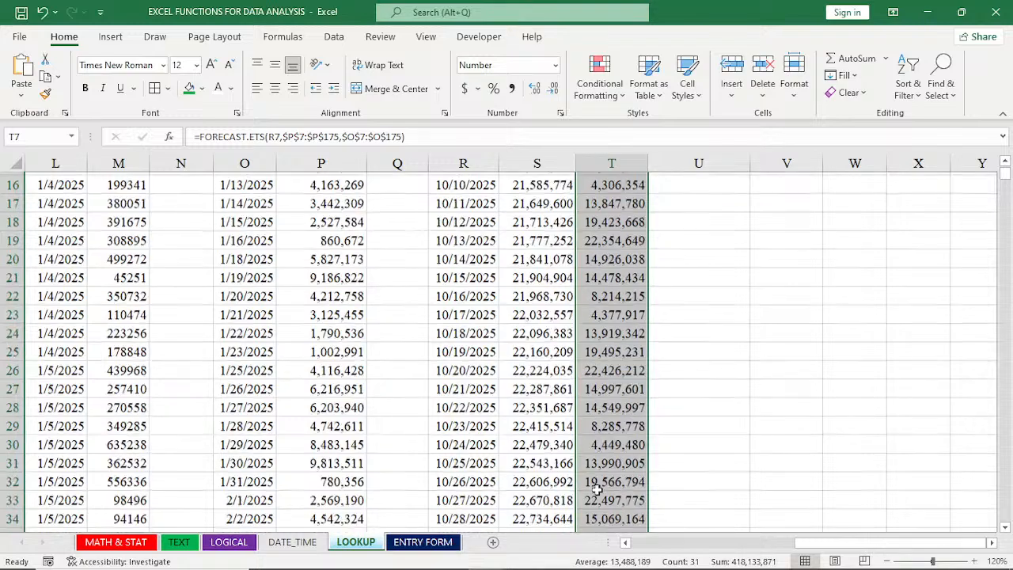
scroll(597, 490, up, 5)
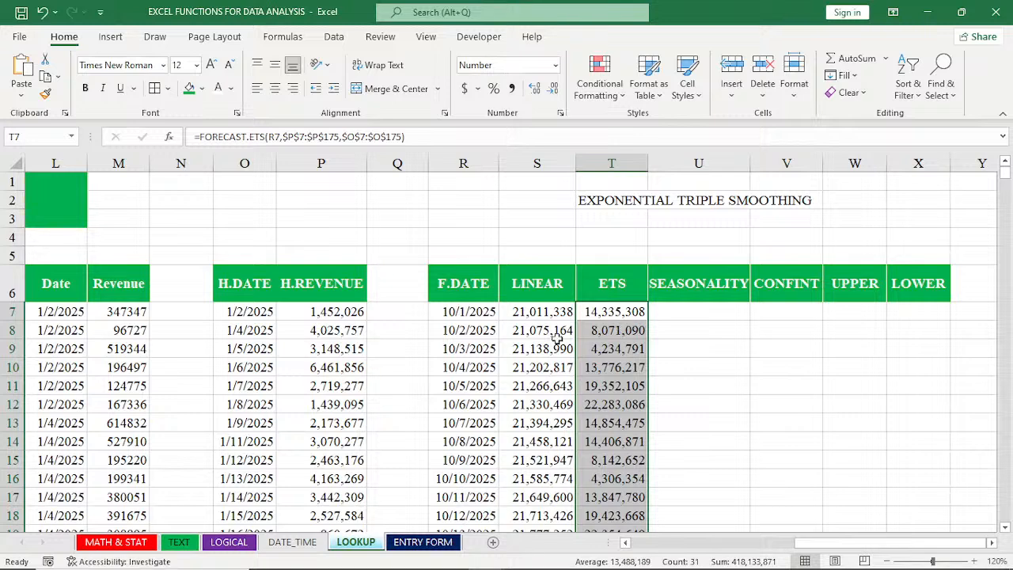
Step: Insert the recommended line chart for the F.DATE and ETS columns, R6:R37 and T6:T37
drag(463, 283, 472, 497)
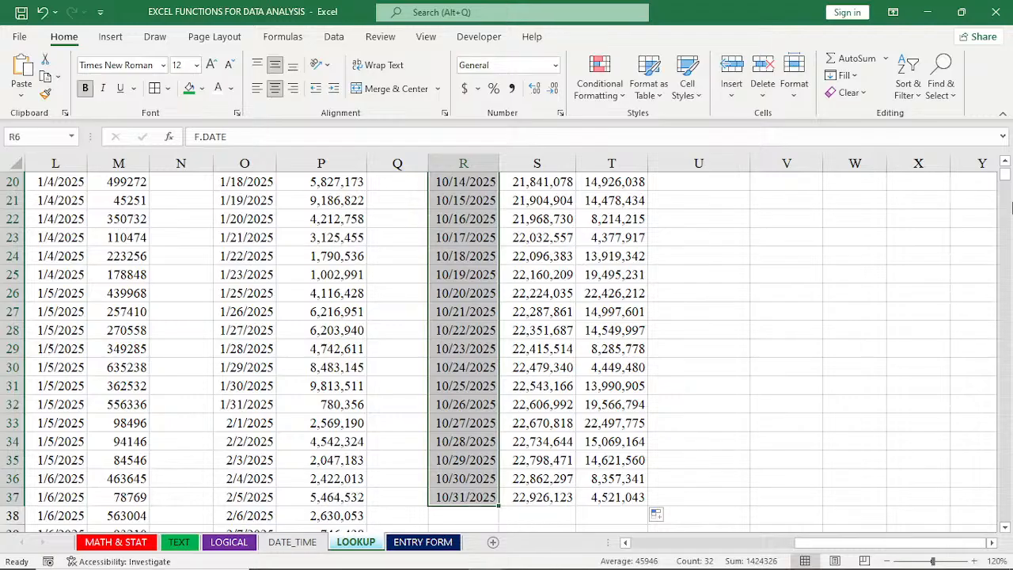
scroll(1010, 207, up, 2)
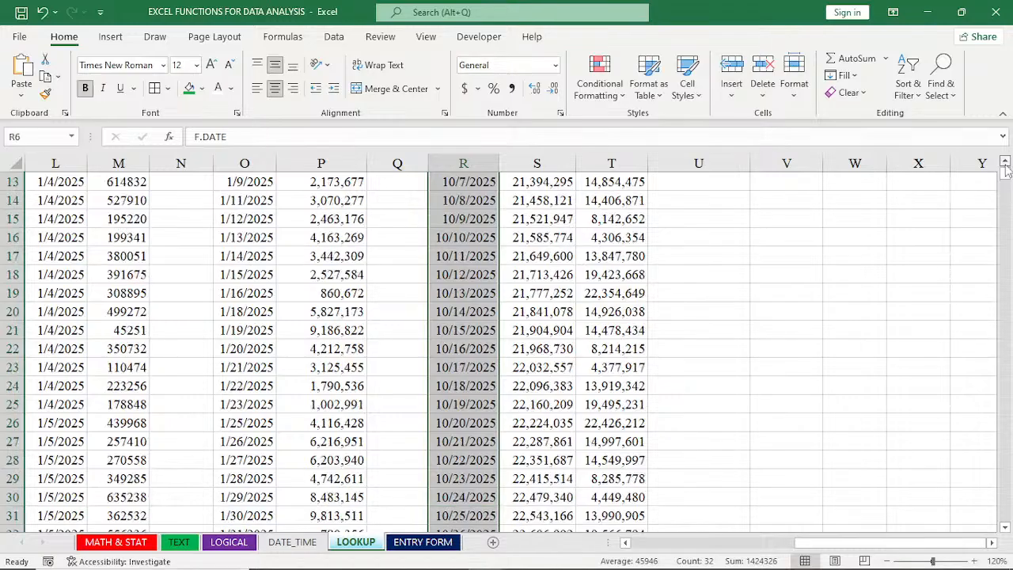
drag(1006, 171, 1006, 163)
drag(611, 285, 610, 483)
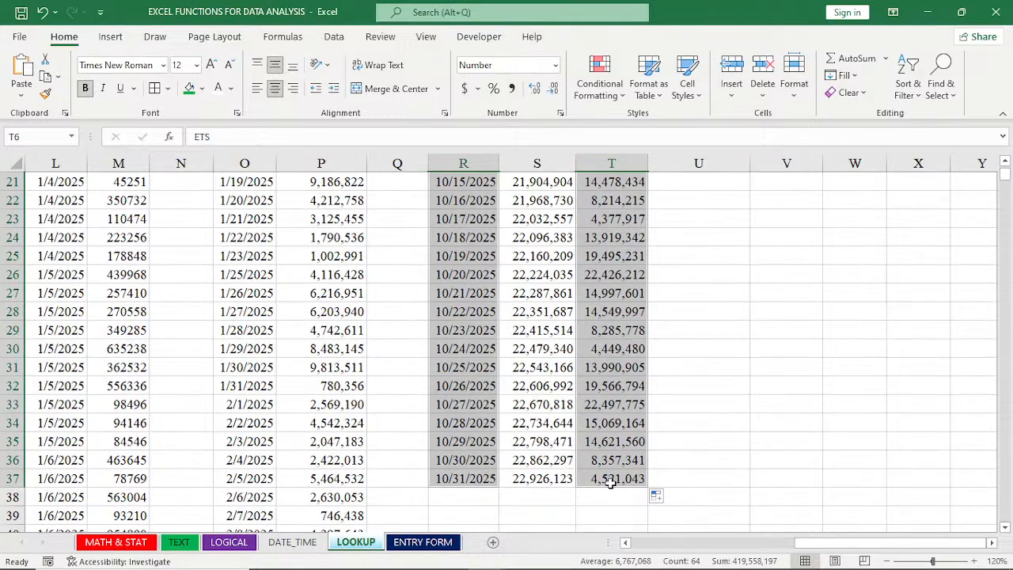
click(110, 37)
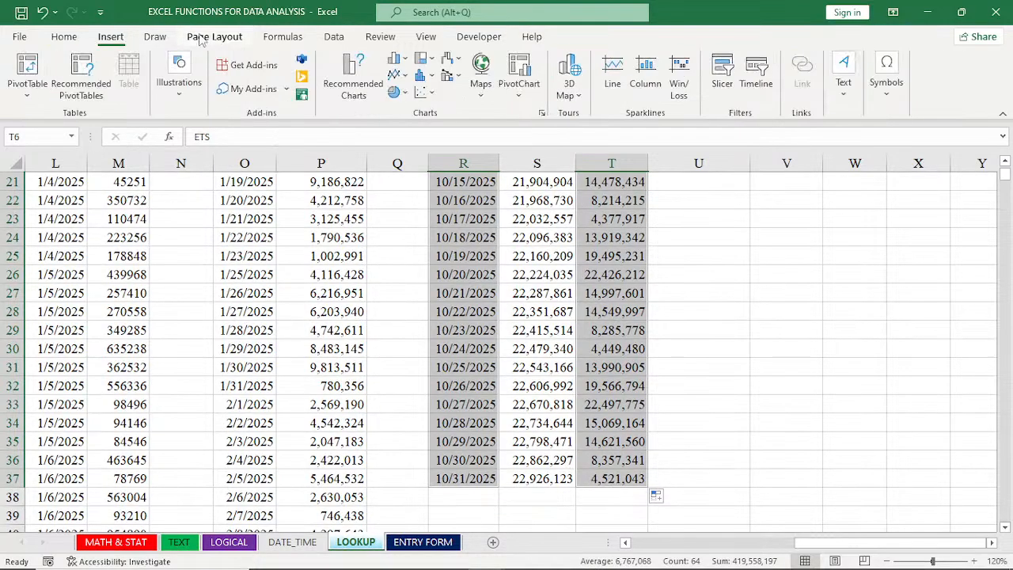
click(353, 85)
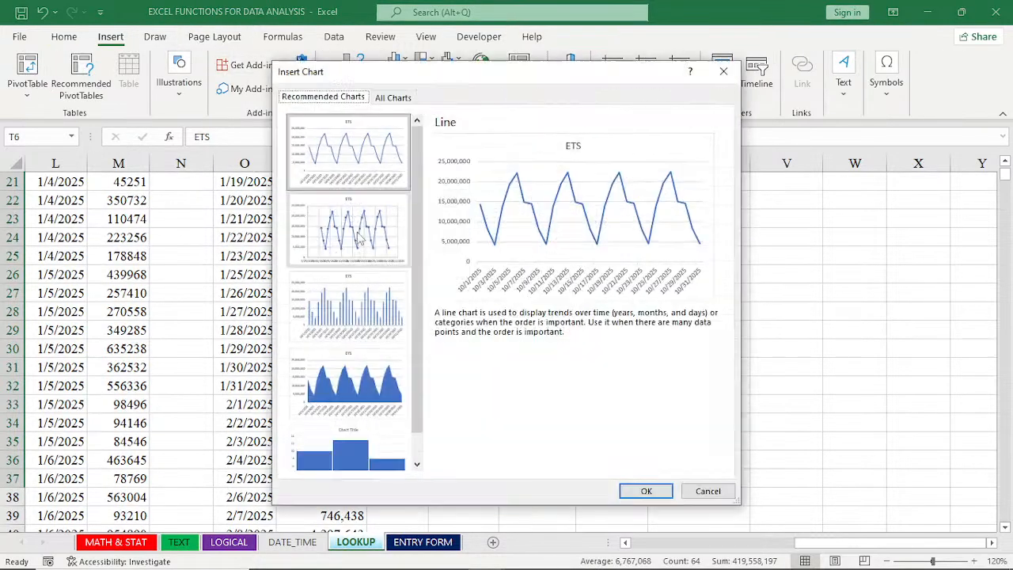
click(365, 159)
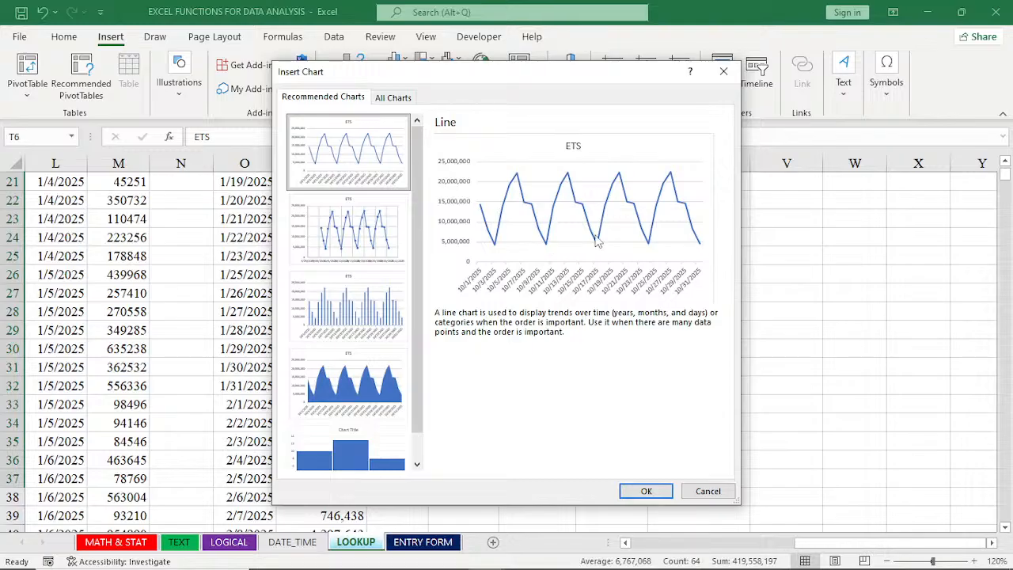
click(645, 491)
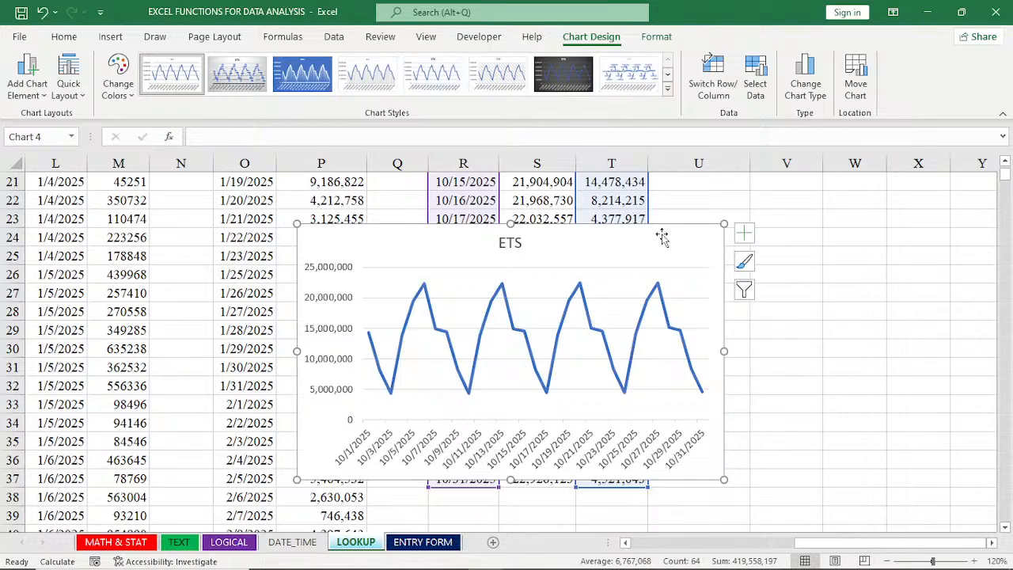
Step: Delete the ETS line chart and return to the header row of the forecast table
key(Delete)
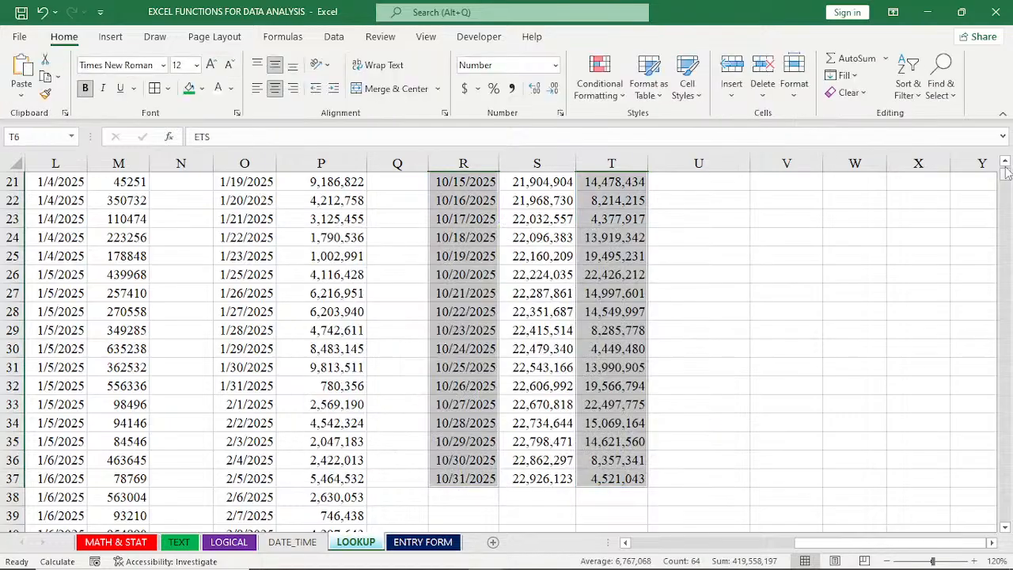
scroll(1006, 167, up, 4)
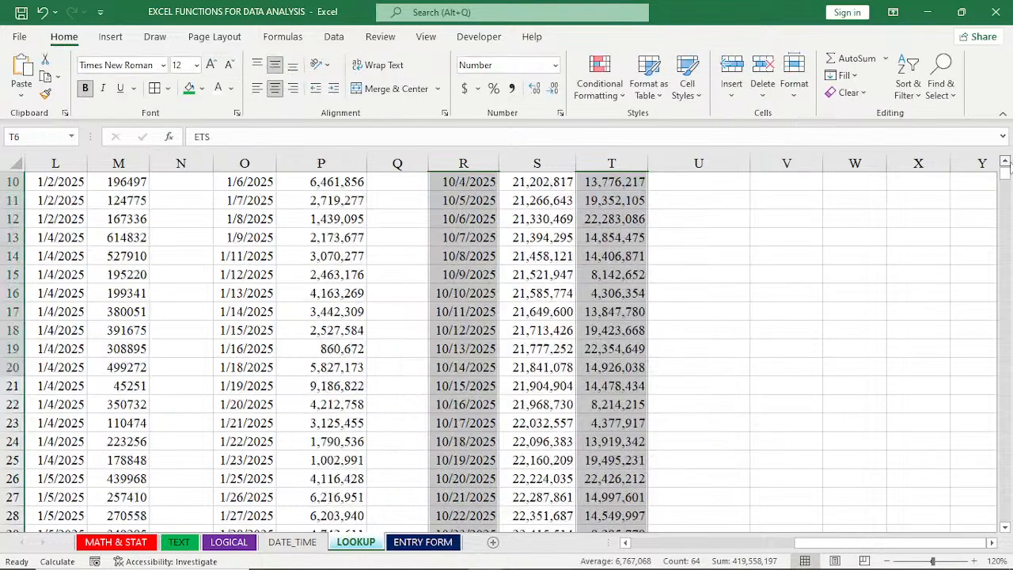
scroll(574, 322, up, 3)
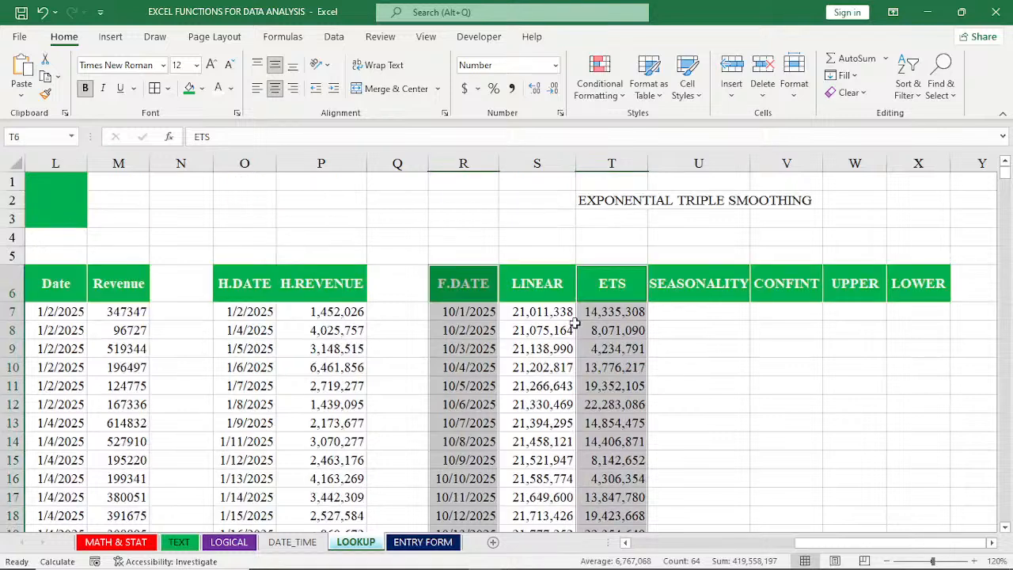
Step: Shorten the SEASONALITY header in U6 to SEASONS and autofit the width of column U
click(669, 315)
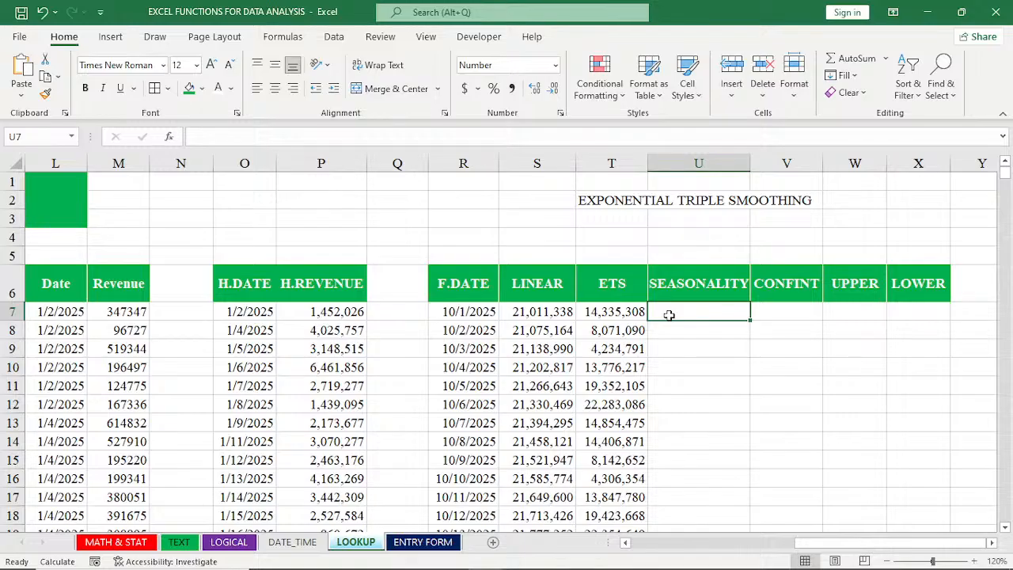
click(716, 299)
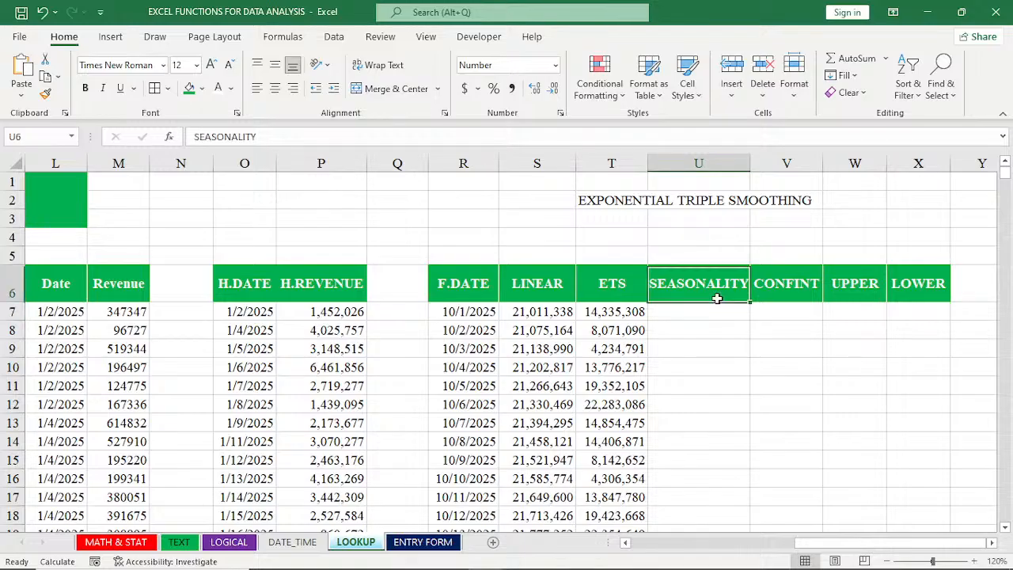
double_click(744, 289)
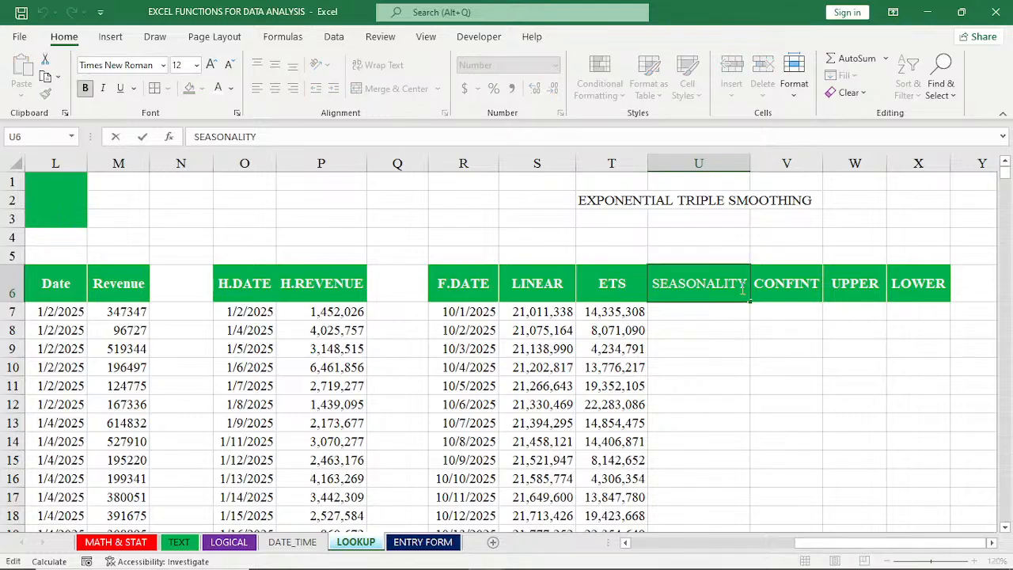
key(BackSpace)
key(BackSpace)
key(BackSpace)
key(BackSpace)
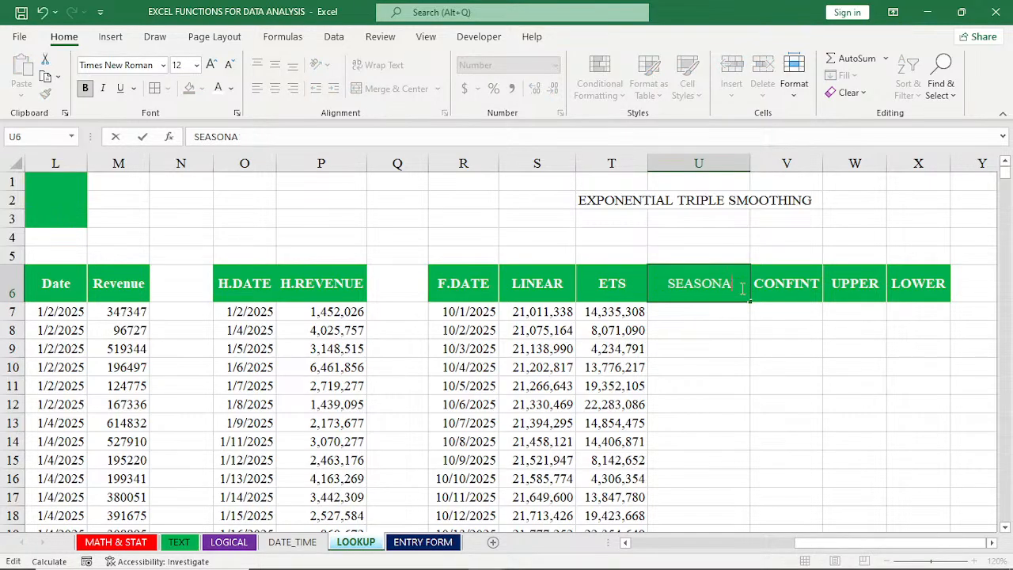
key(BackSpace)
text(S)
key(Return)
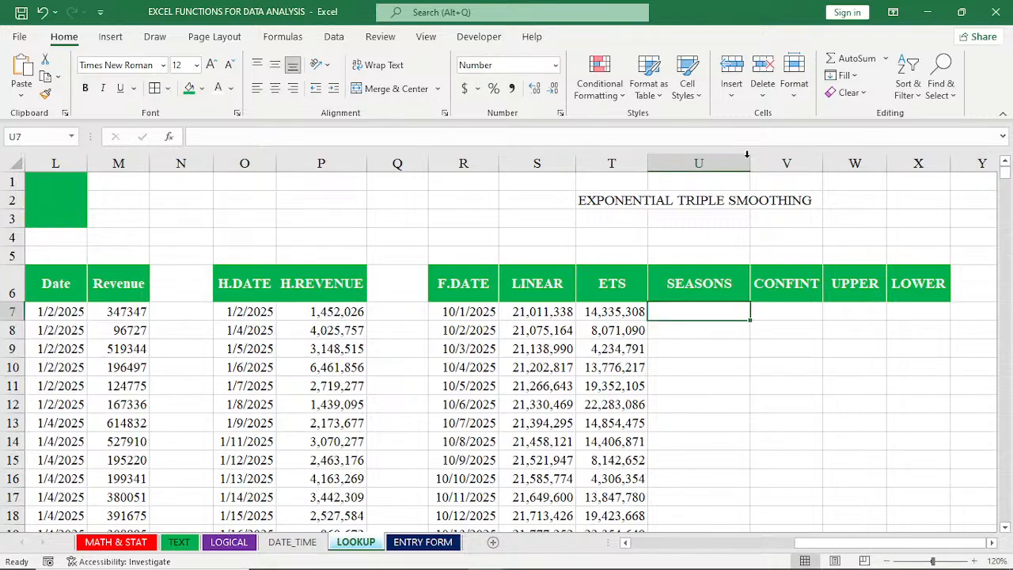
double_click(748, 158)
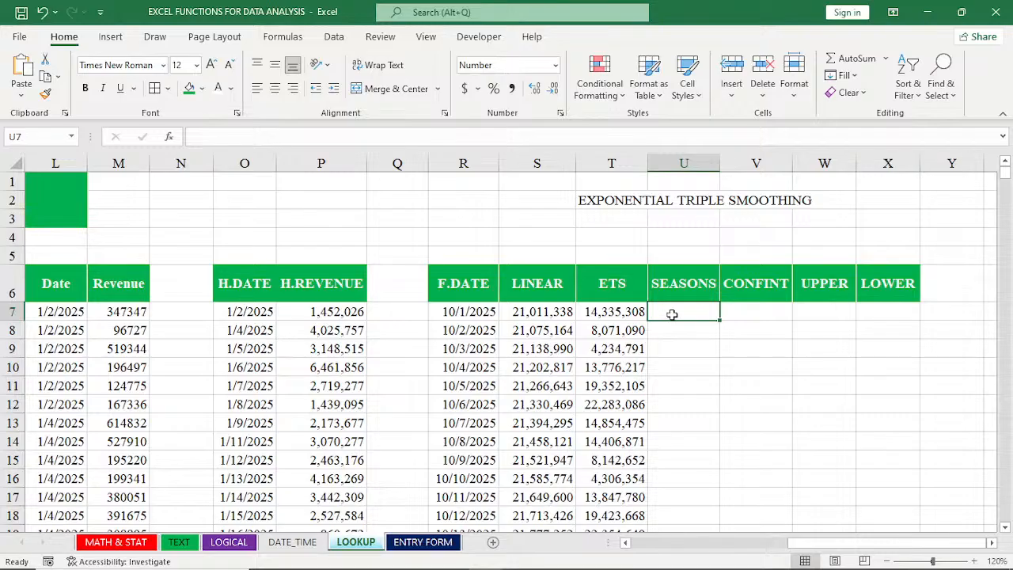
Step: Enter a FORECAST.ETS.SEASONALITY formula in U7 using values P7:P175 and timeline O7:O175
text(=)
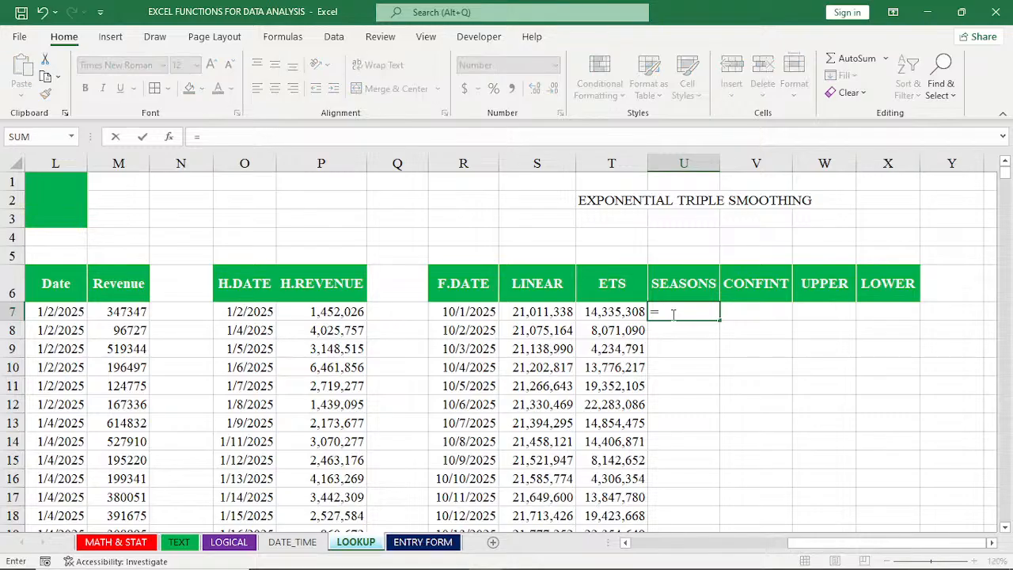
text(FOR)
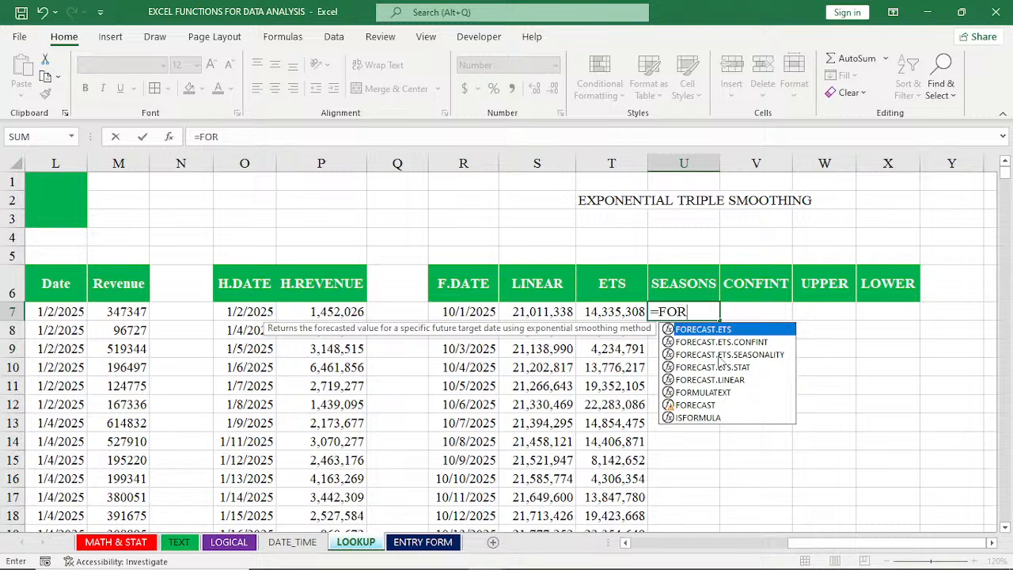
double_click(718, 356)
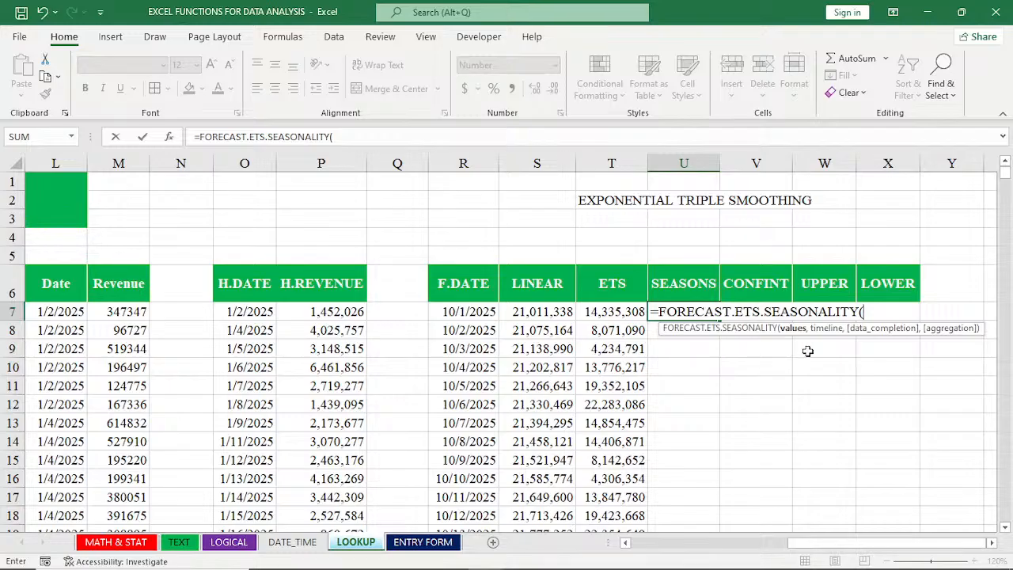
click(322, 313)
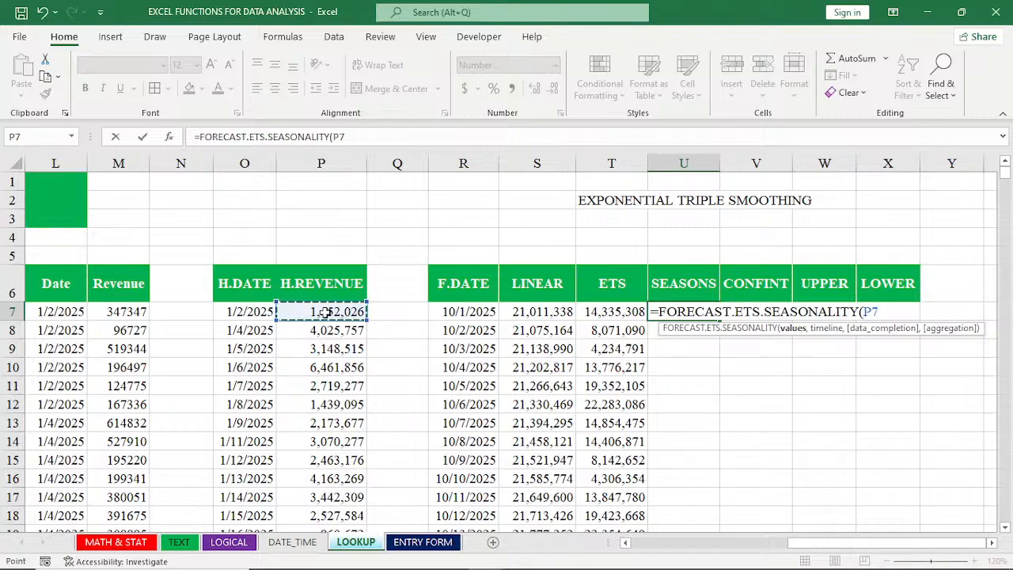
key(ctrl+shift+Down)
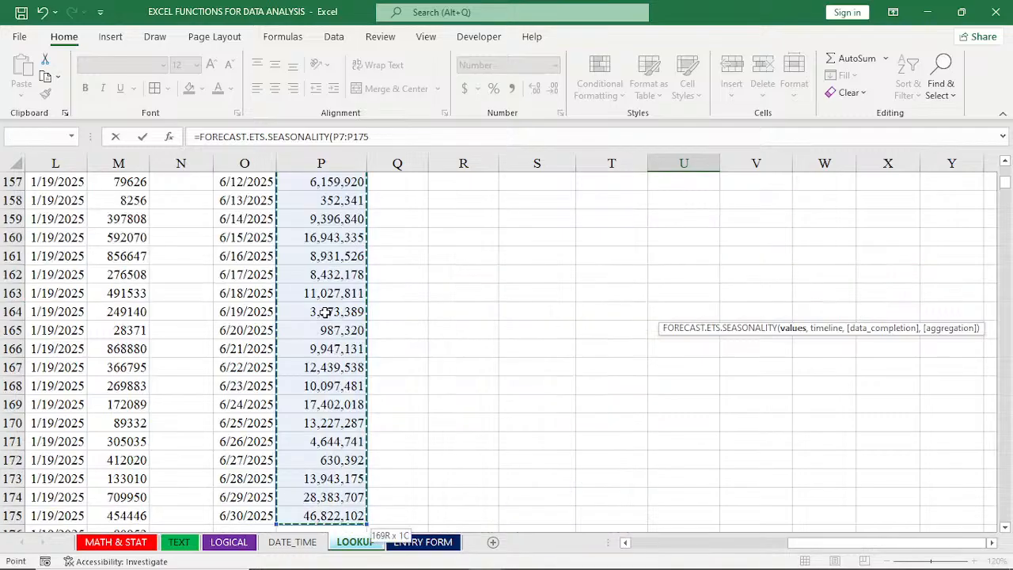
key(ctrl+BackSpace)
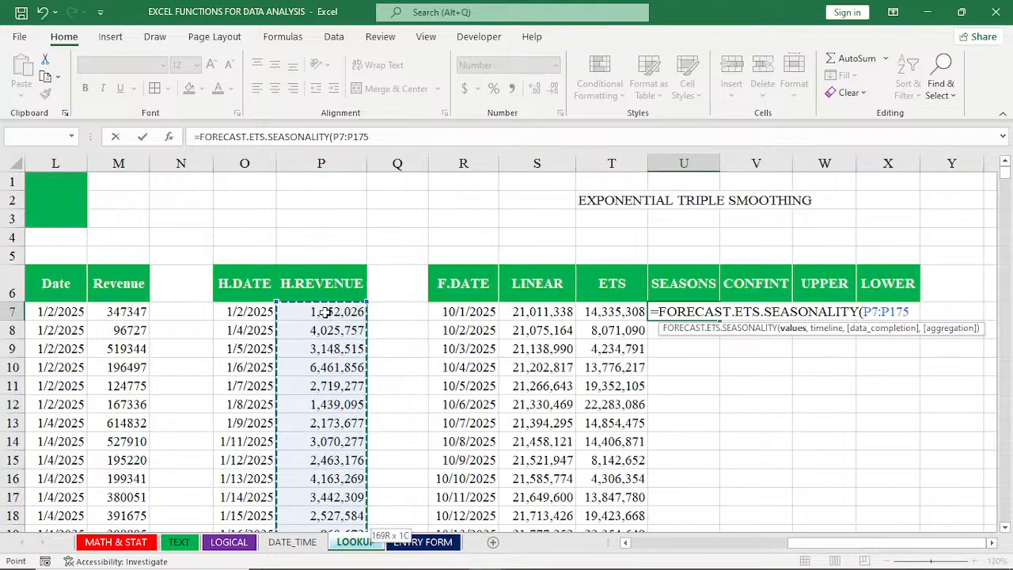
text(,)
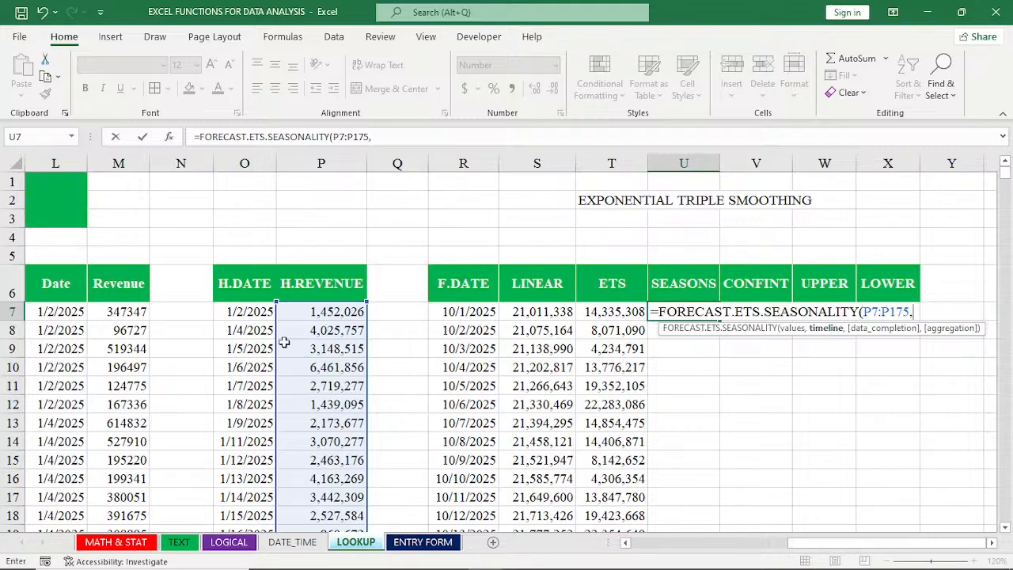
click(239, 312)
key(ctrl+shift+Down)
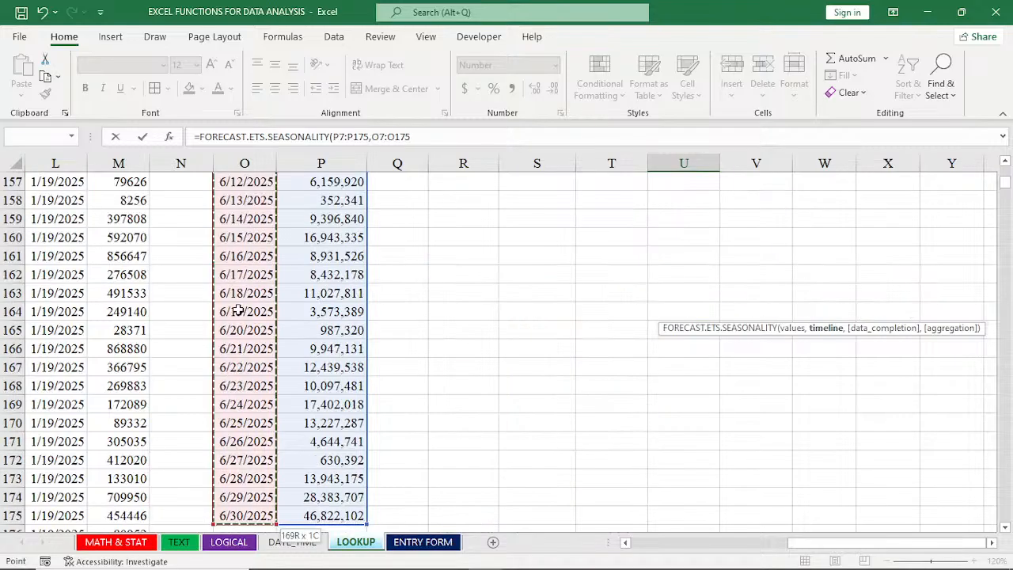
key(ctrl+BackSpace)
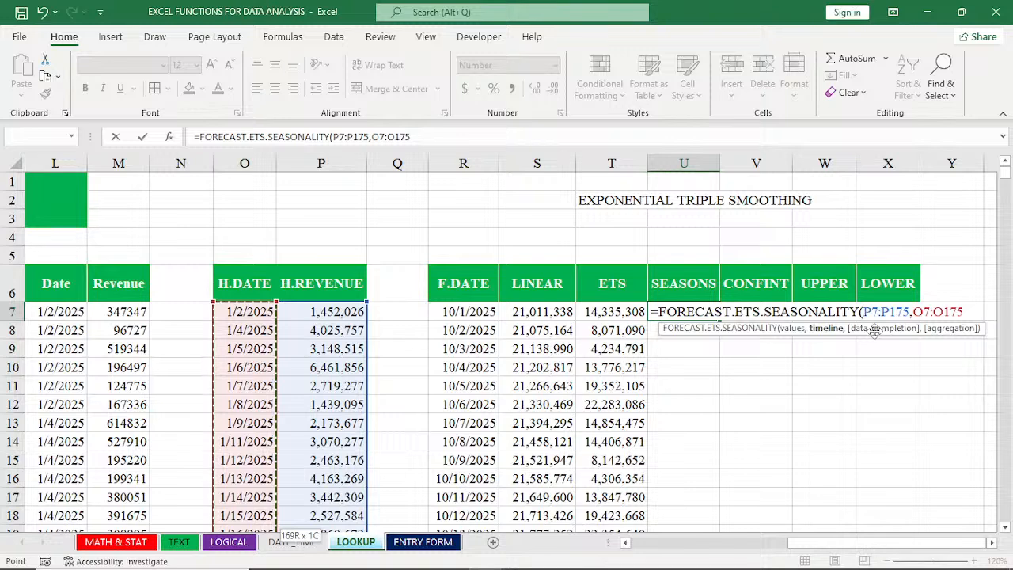
key(Return)
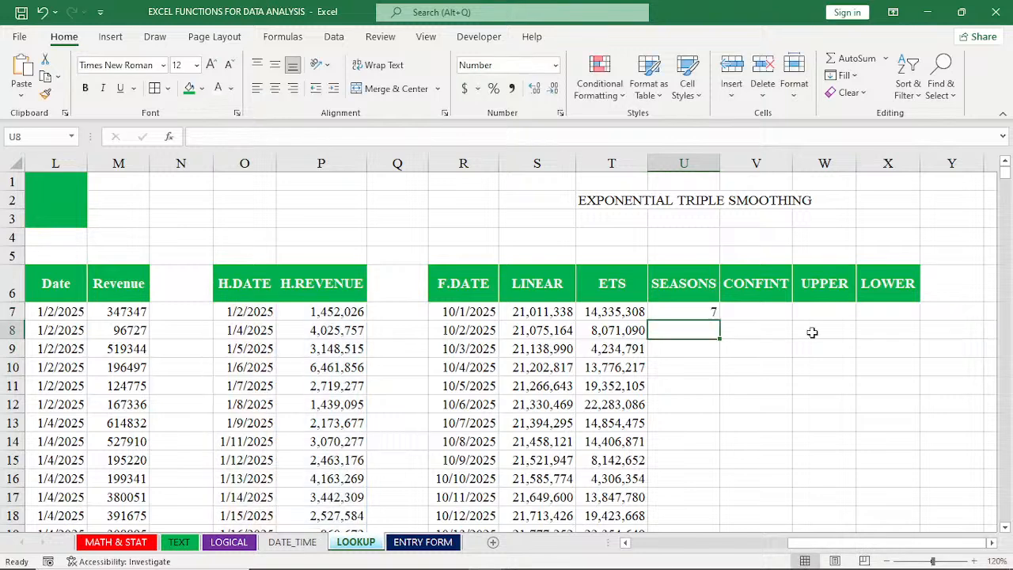
click(703, 308)
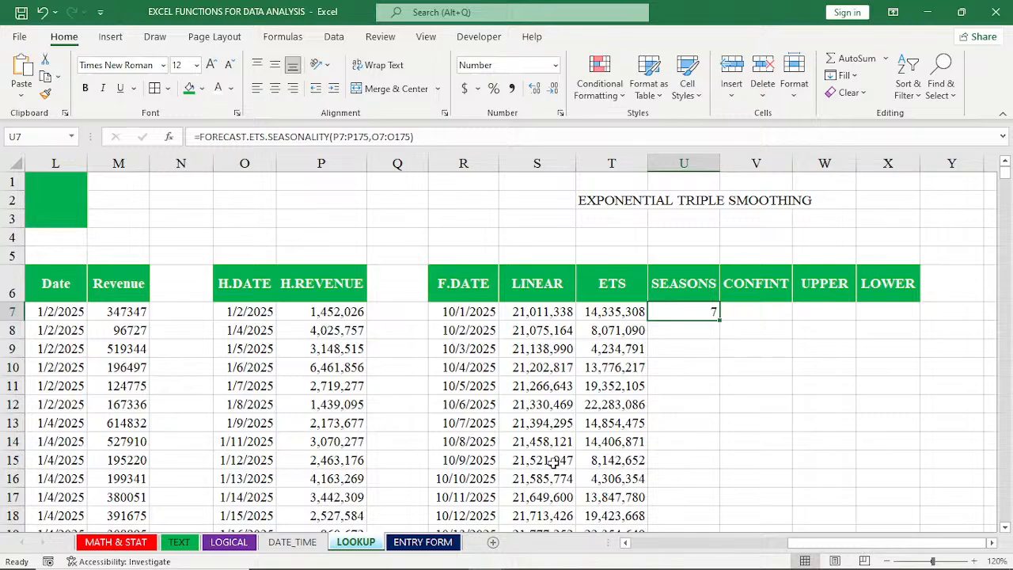
Step: Begin a FORECAST.ETS.CONFINT formula in V7 with target date R7 and the absolute values range $P$7:$P$175
click(758, 316)
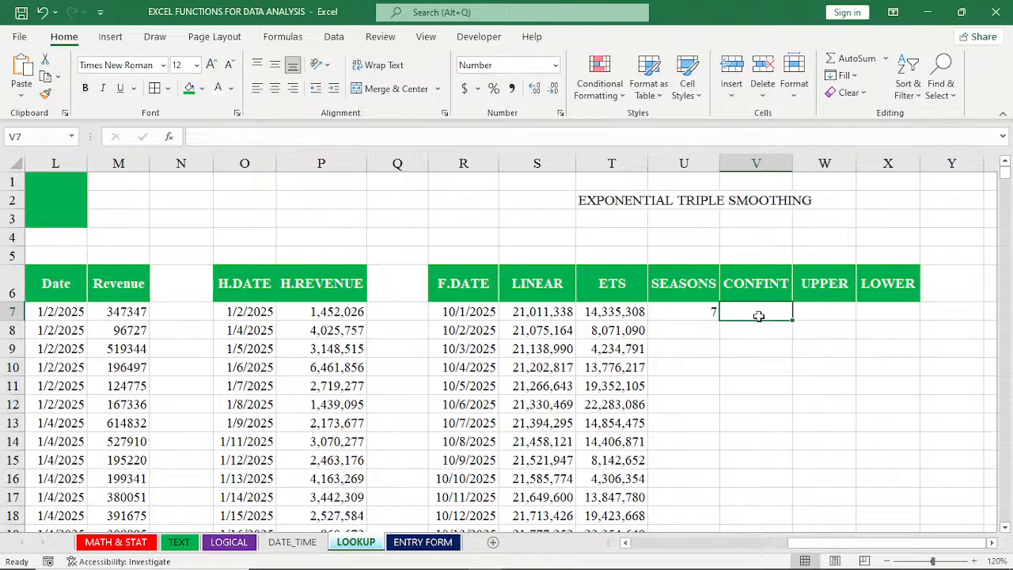
text(=)
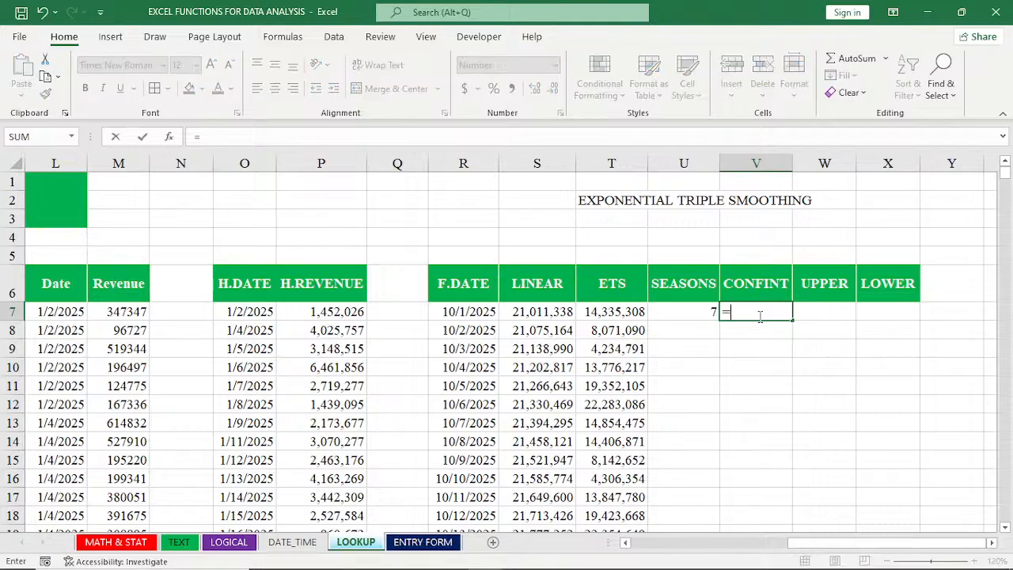
text(FOR)
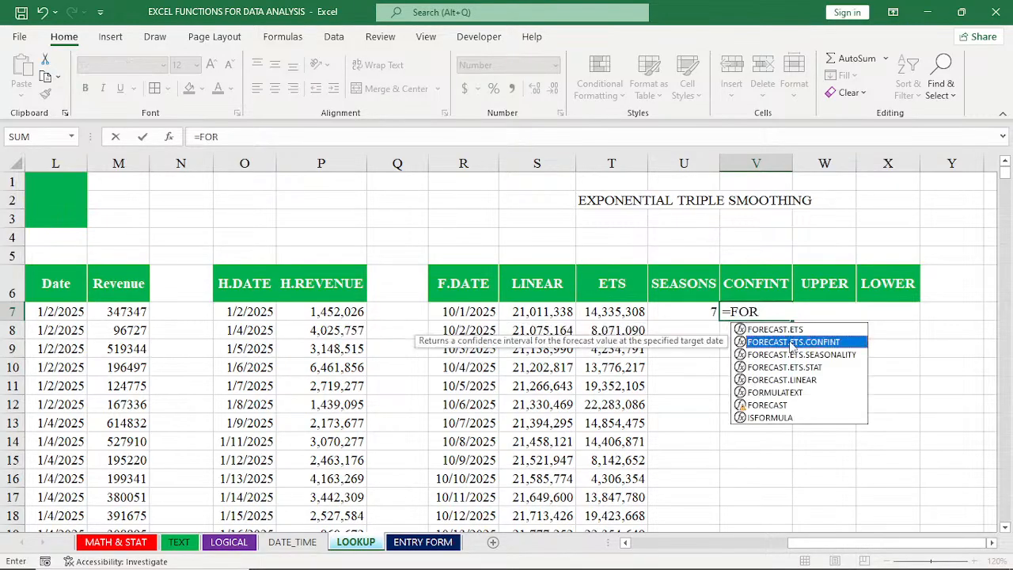
double_click(791, 342)
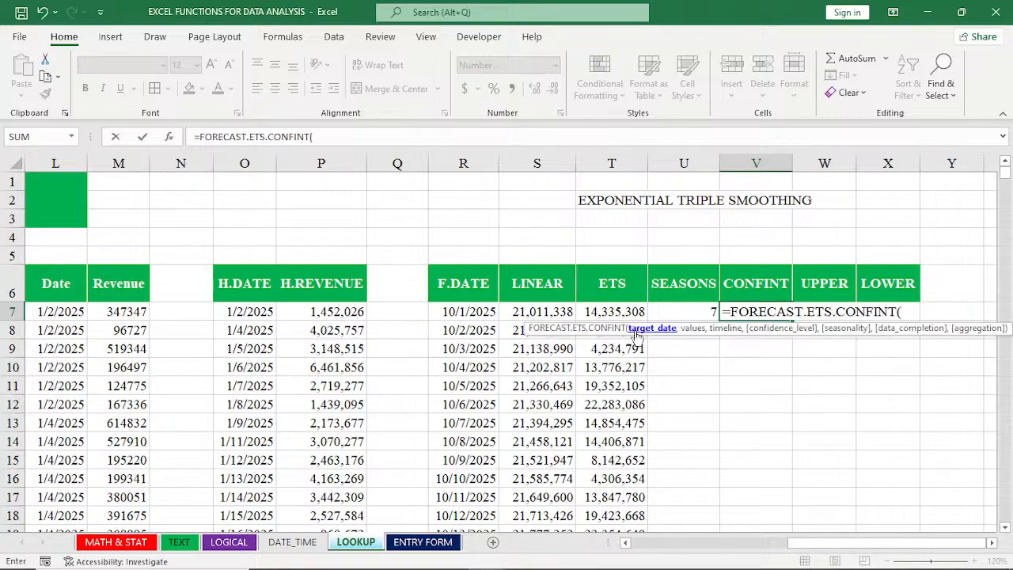
click(467, 313)
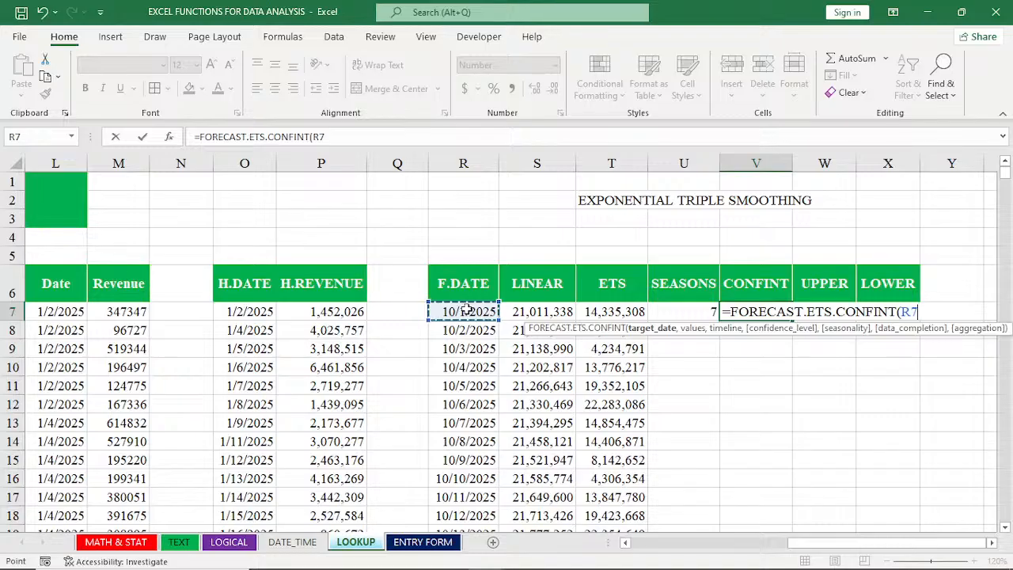
text(,)
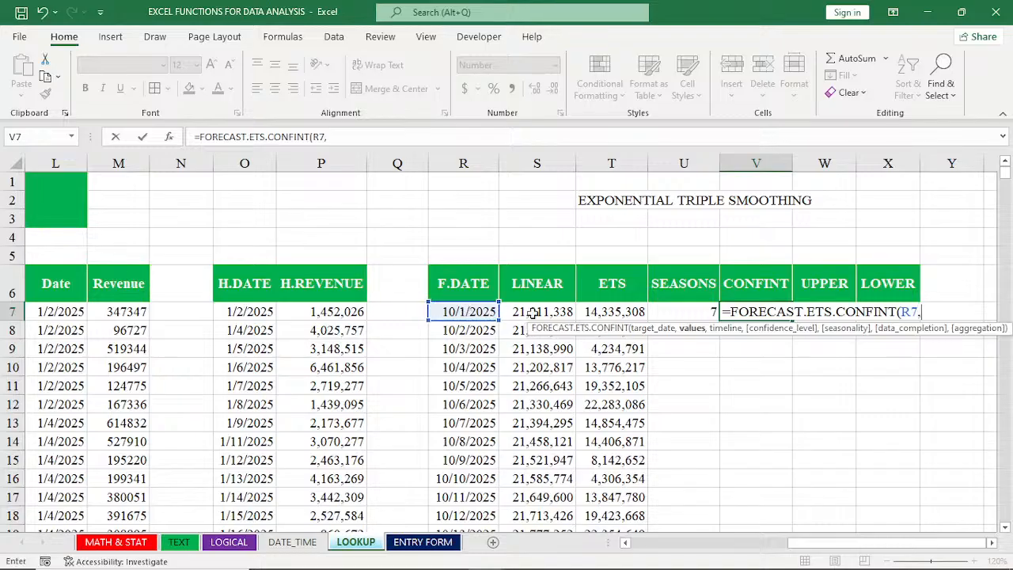
click(331, 313)
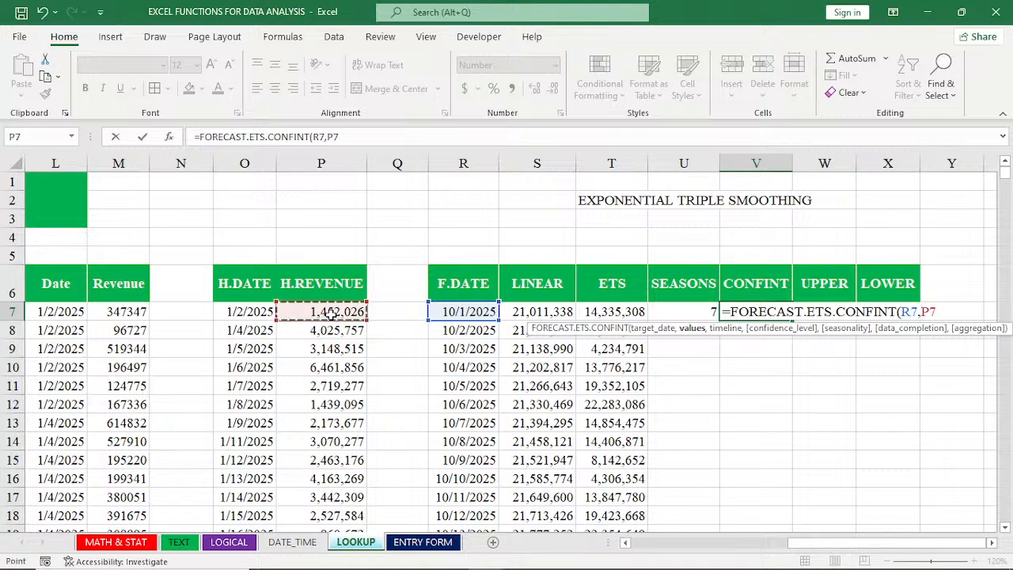
key(ctrl+shift+Down)
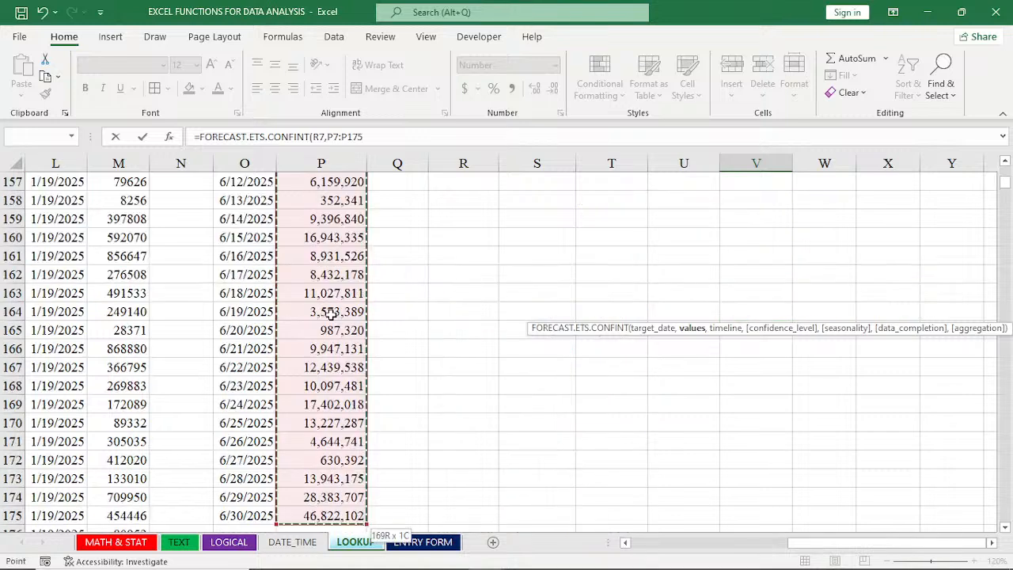
key(F4)
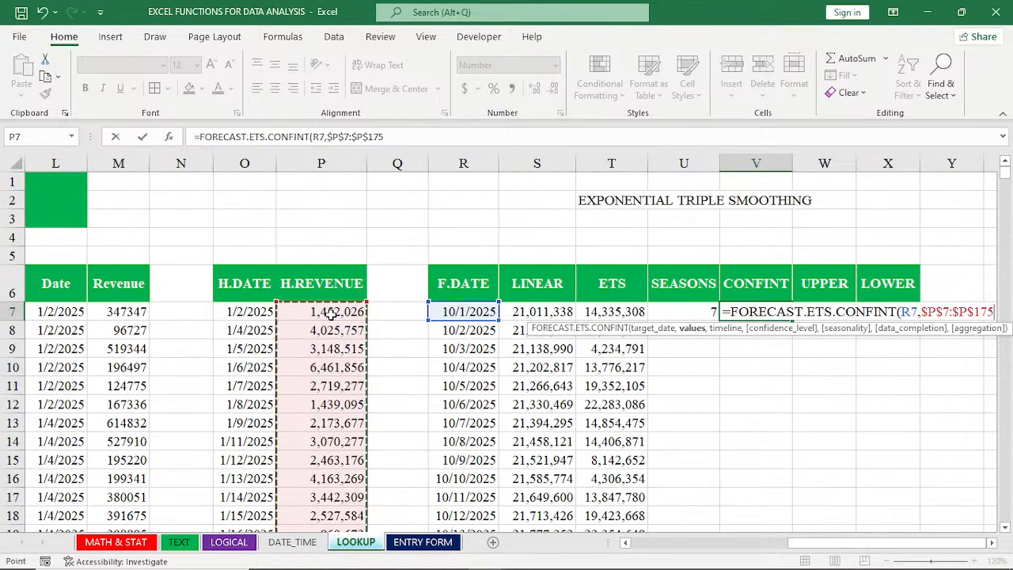
Step: Complete the confidence interval formula in V7 with the absolute timeline $O$7:$O$175 and a 95% confidence level
text(,)
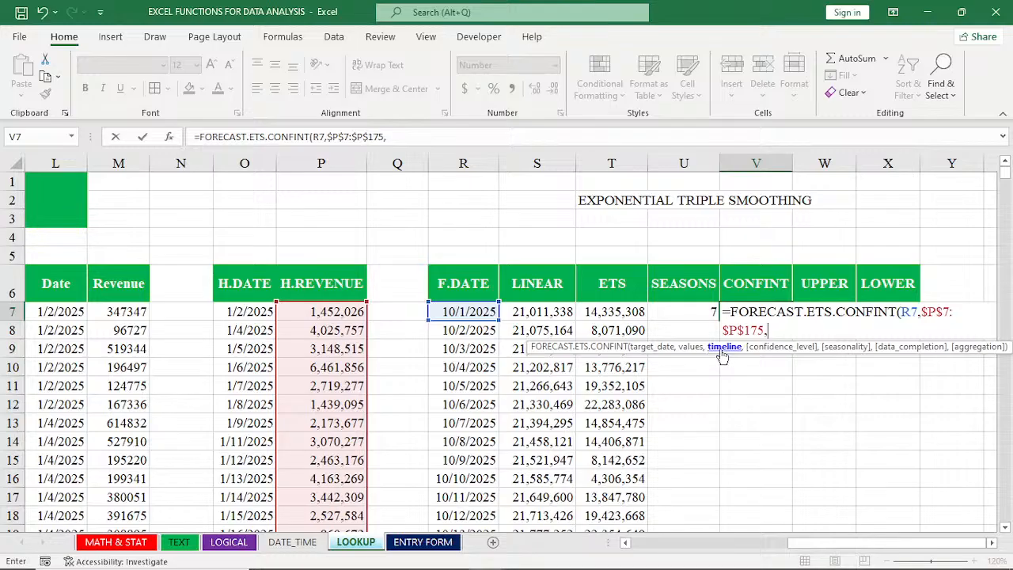
click(242, 314)
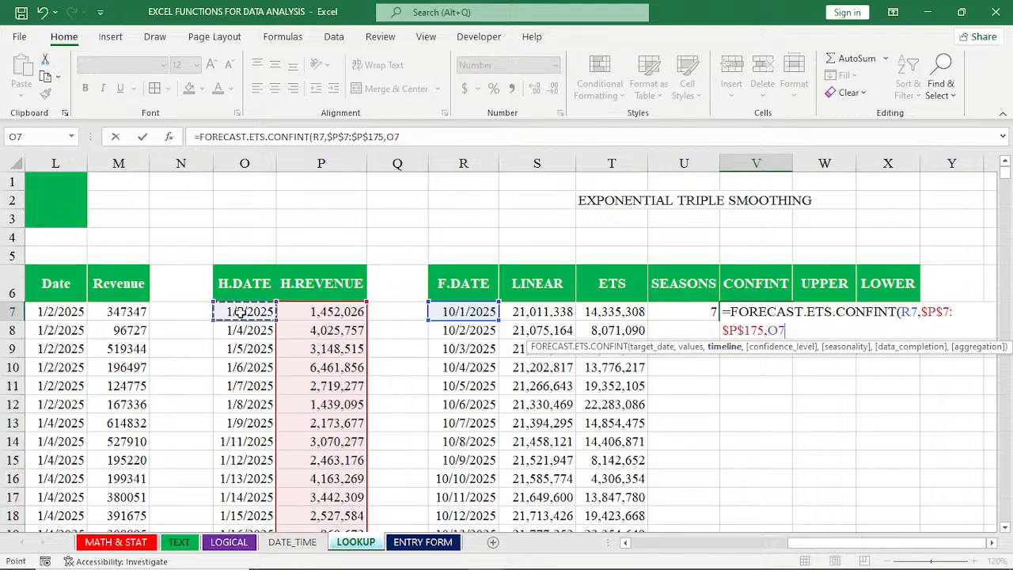
key(ctrl+shift+Down)
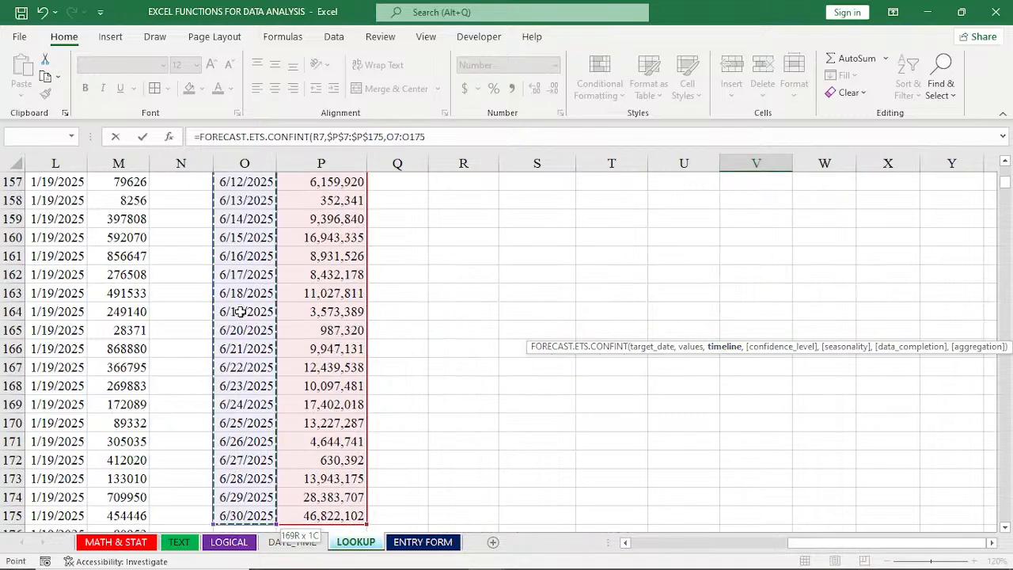
key(F4)
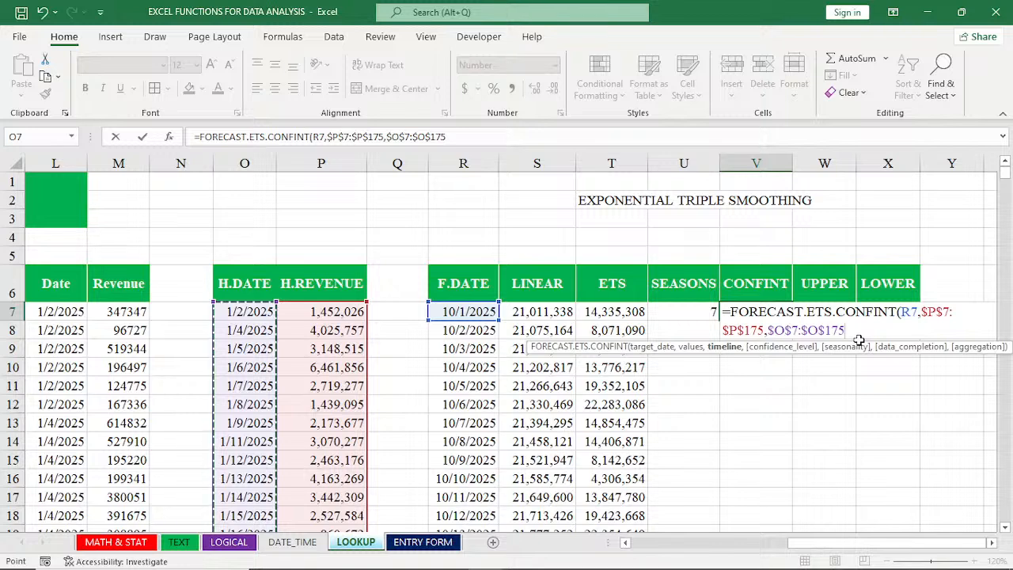
text(,)
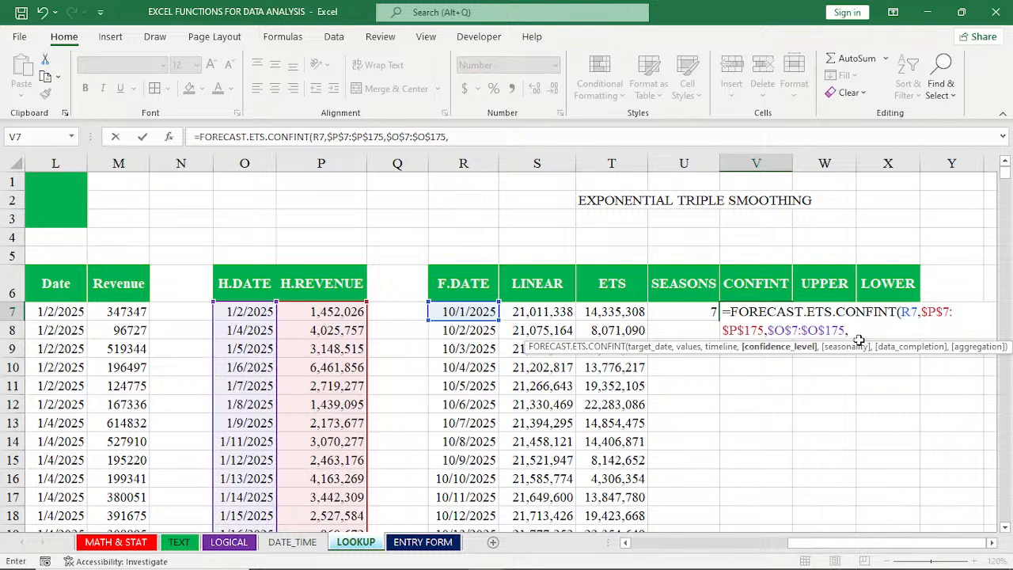
text(95%)
key(Return)
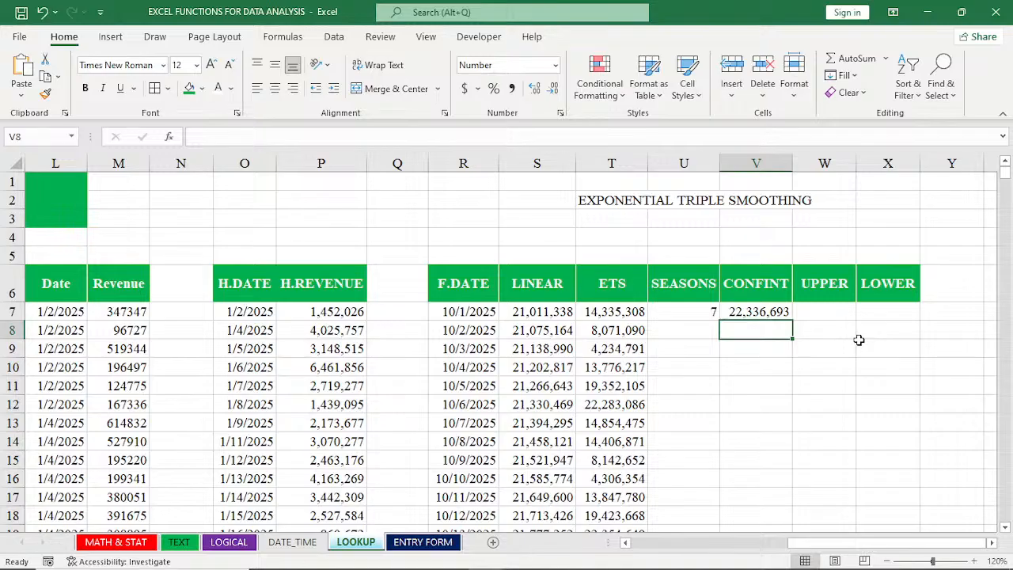
Step: Fill the FORECAST.ETS.CONFINT formula from V7 down to the last forecast date in row 37
click(762, 313)
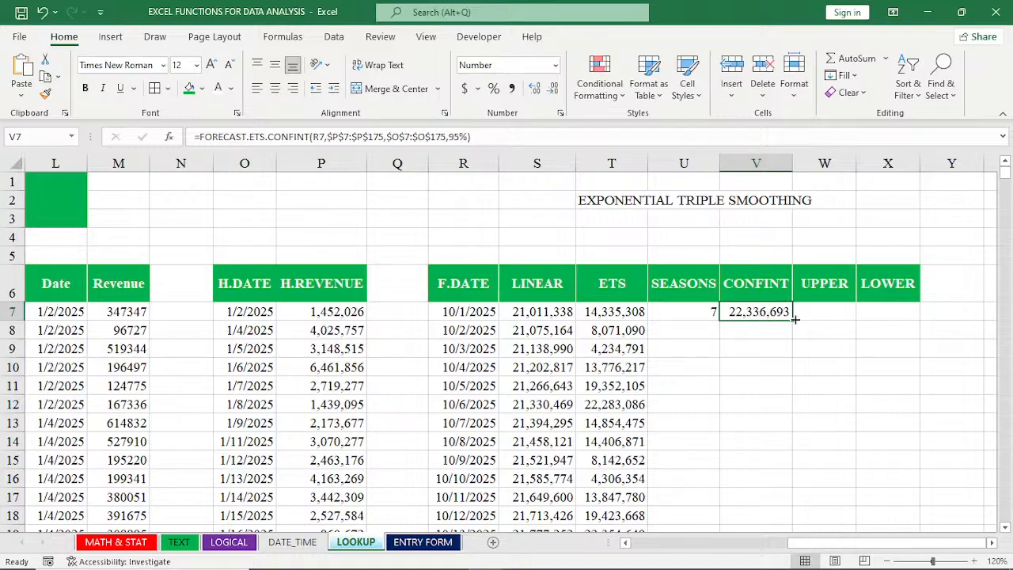
double_click(794, 318)
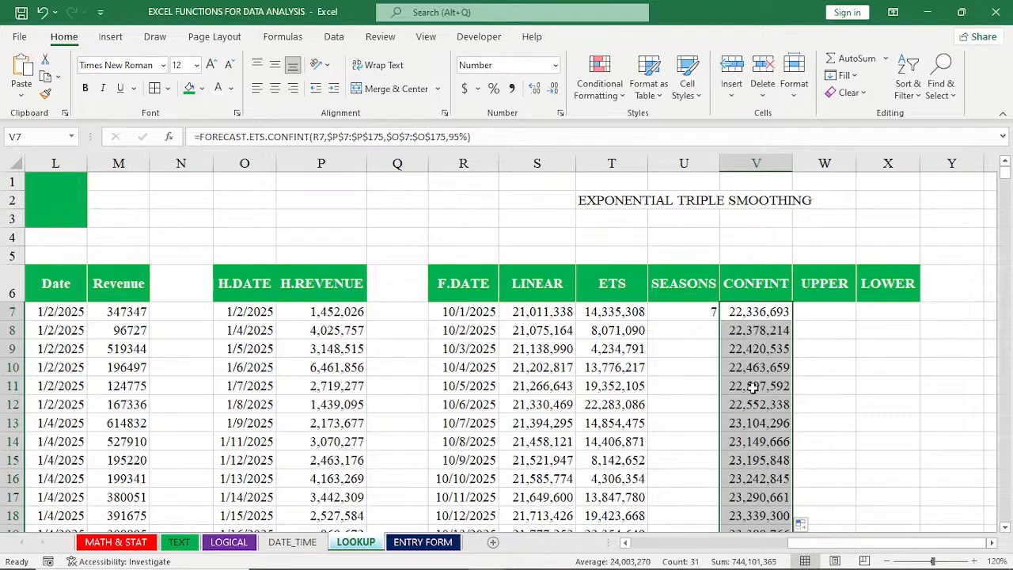
click(757, 308)
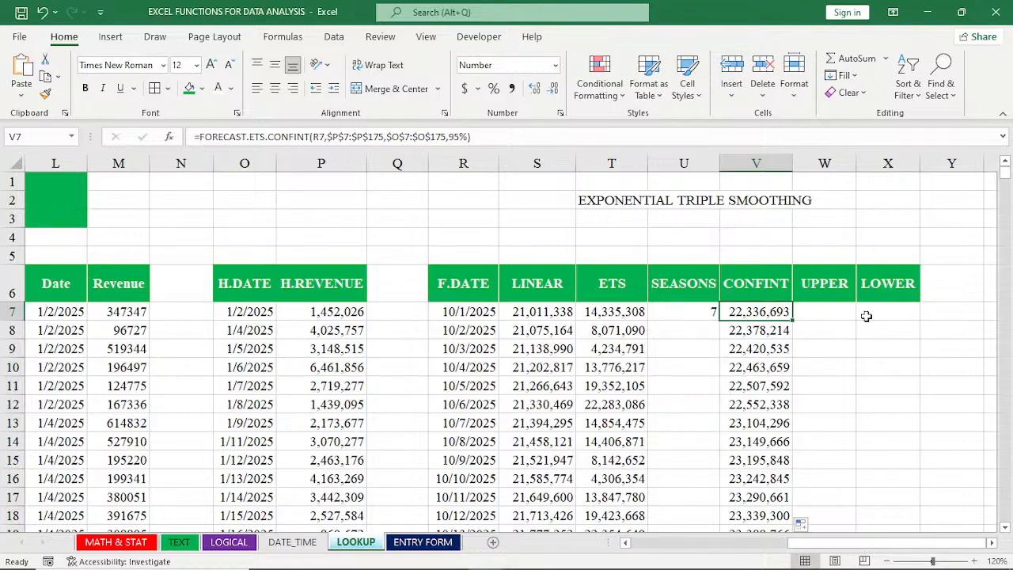
Step: Calculate the first UPPER bound in W7 by adding the confidence interval to the ETS forecast with =V7+T7
click(825, 316)
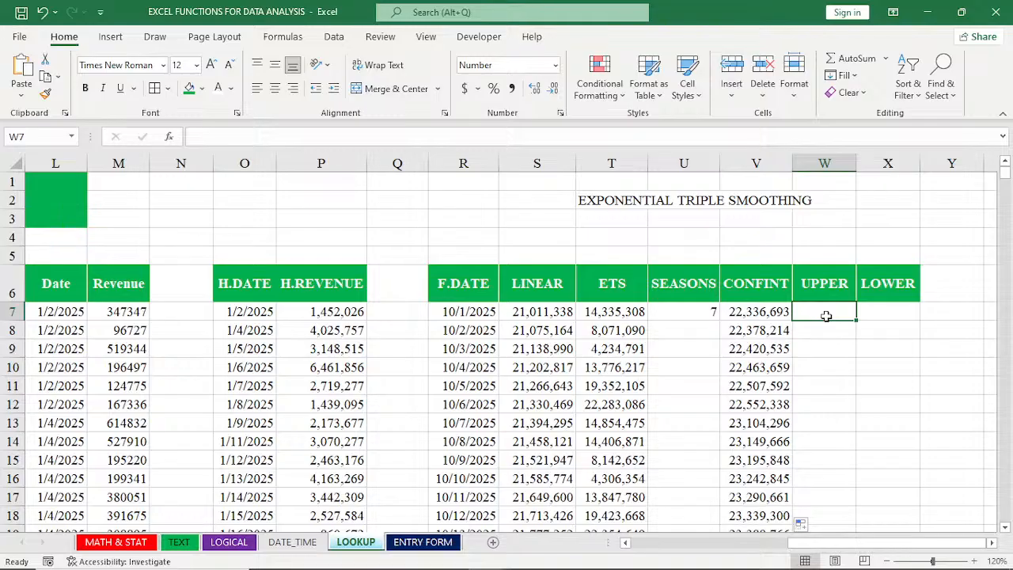
double_click(826, 316)
text(=)
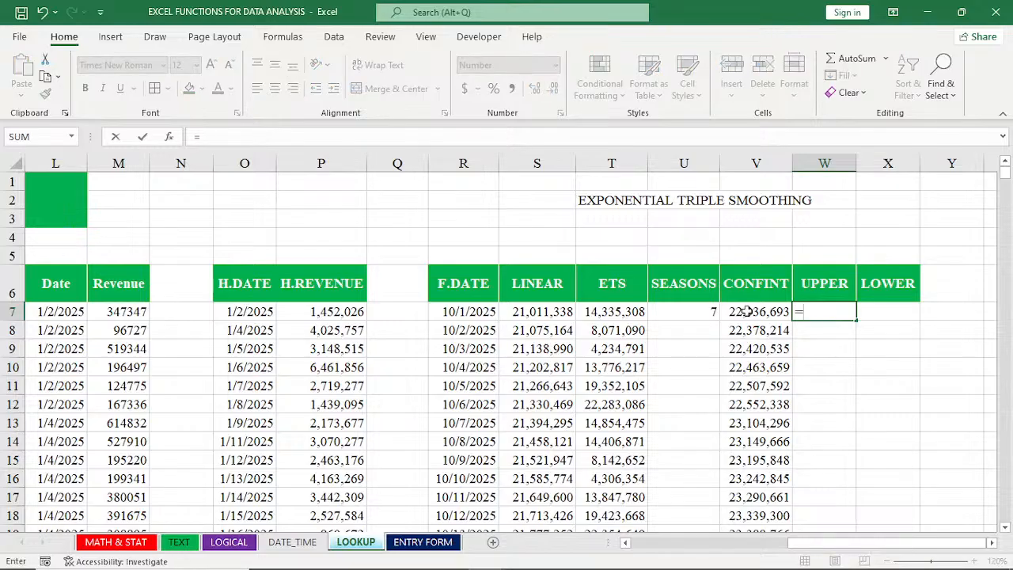
click(747, 312)
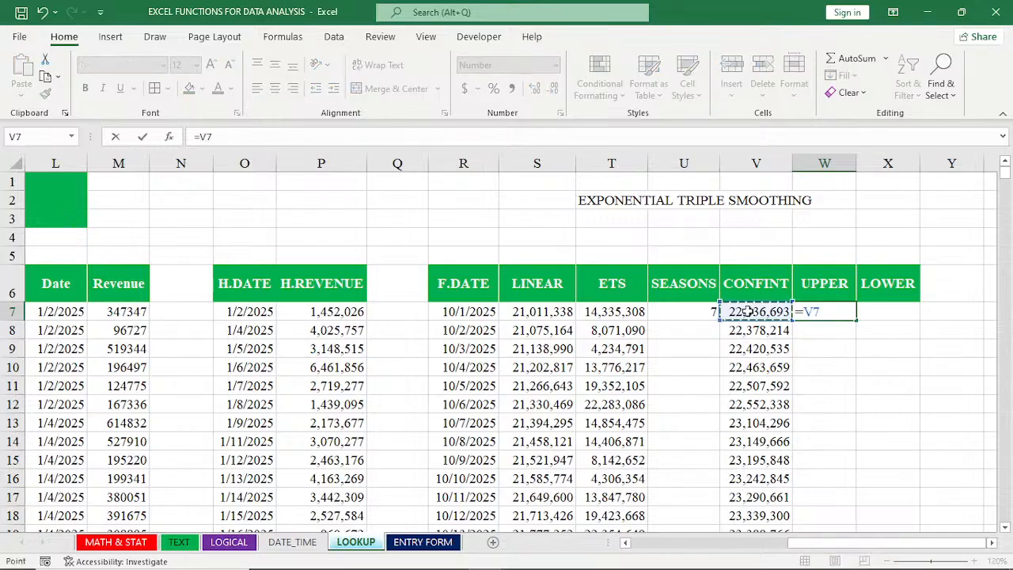
text(+)
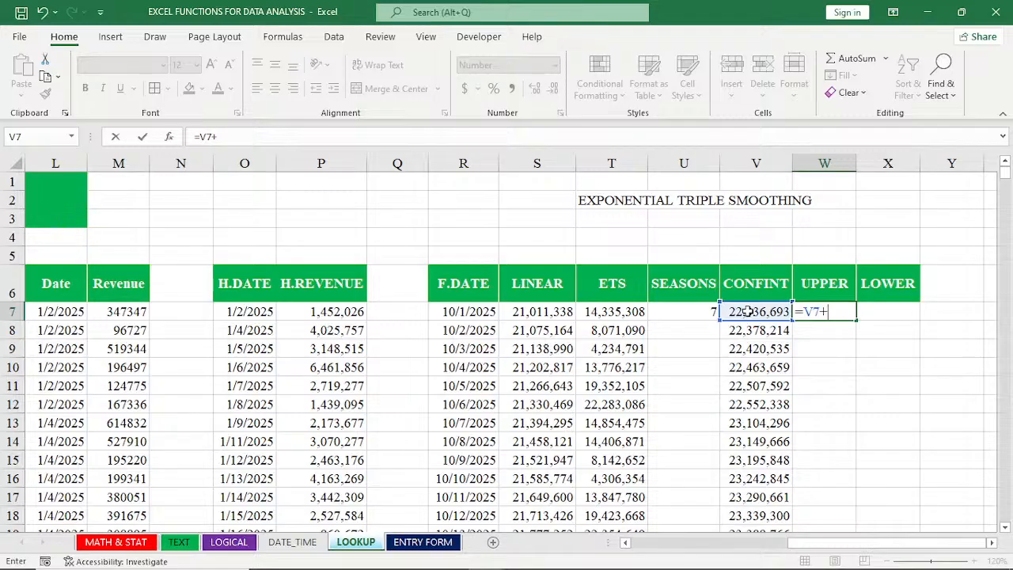
click(617, 313)
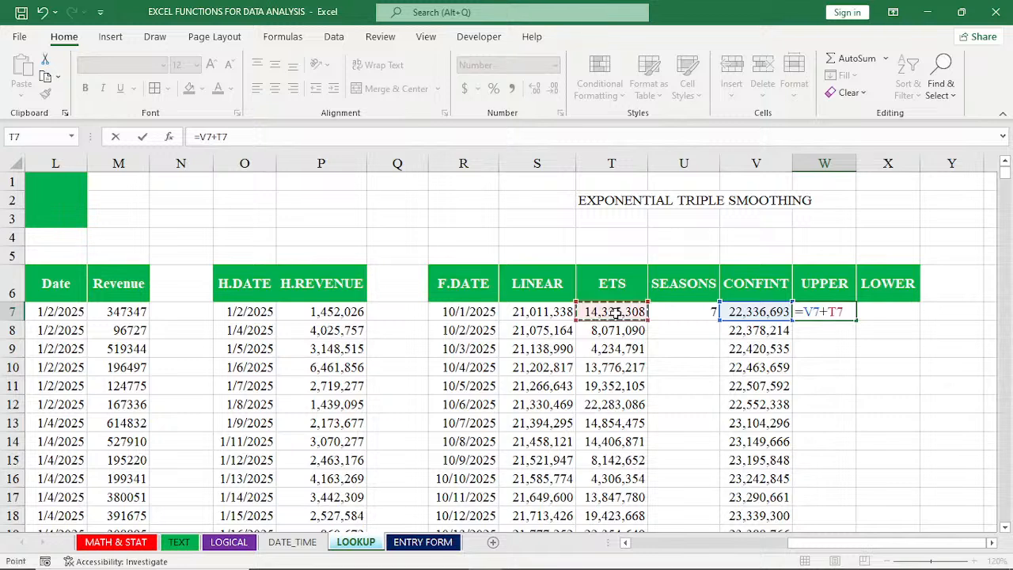
key(Return)
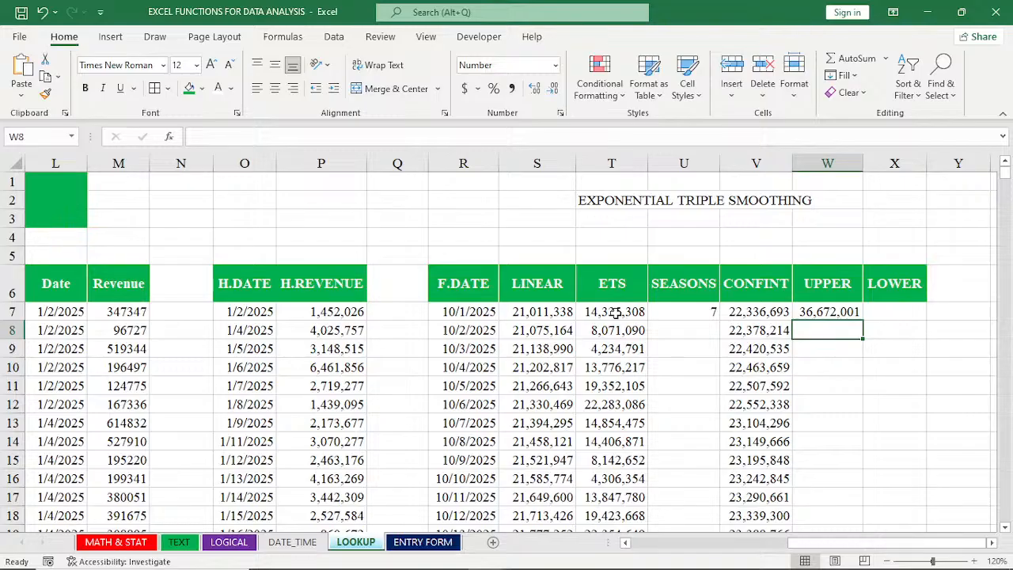
Step: Fill the UPPER formula down column W, and calculate the first LOWER bound in X7 with =T7-V7
click(839, 313)
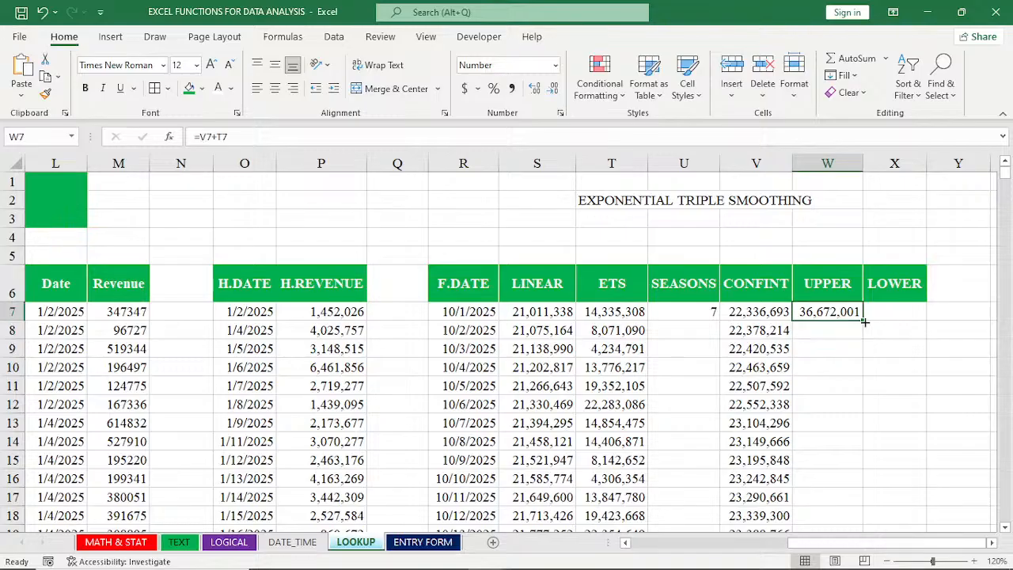
double_click(864, 321)
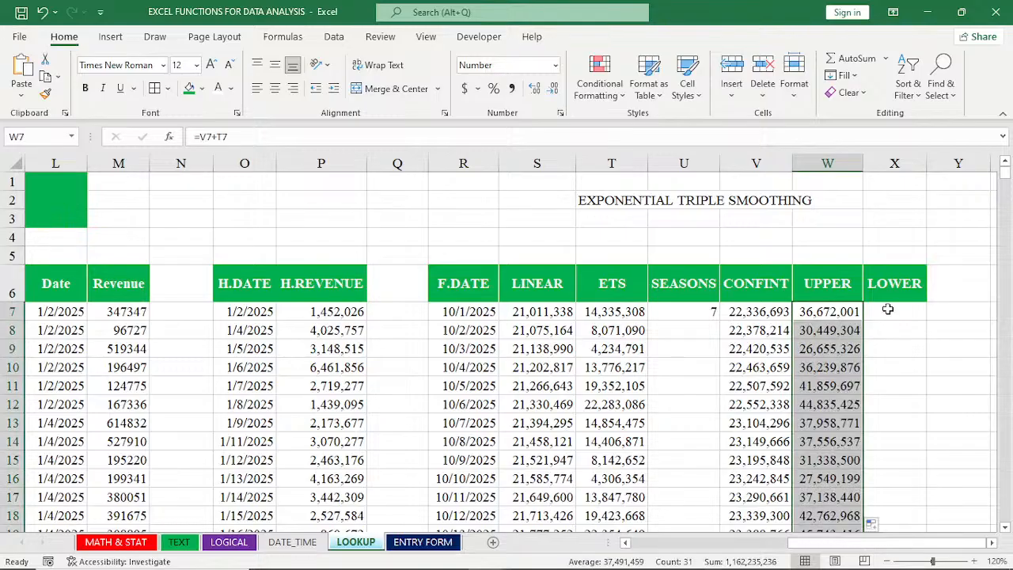
click(891, 314)
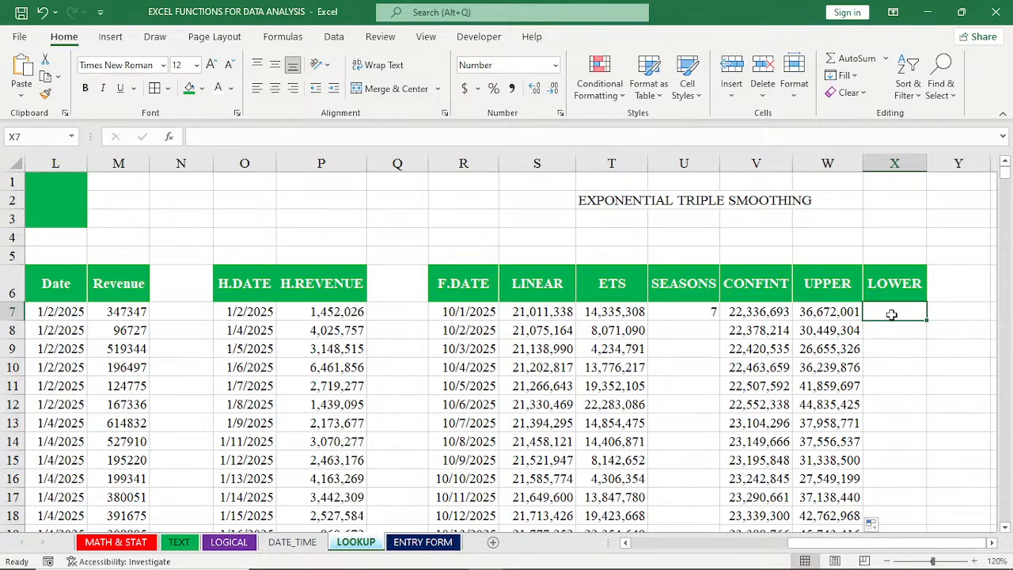
text(=)
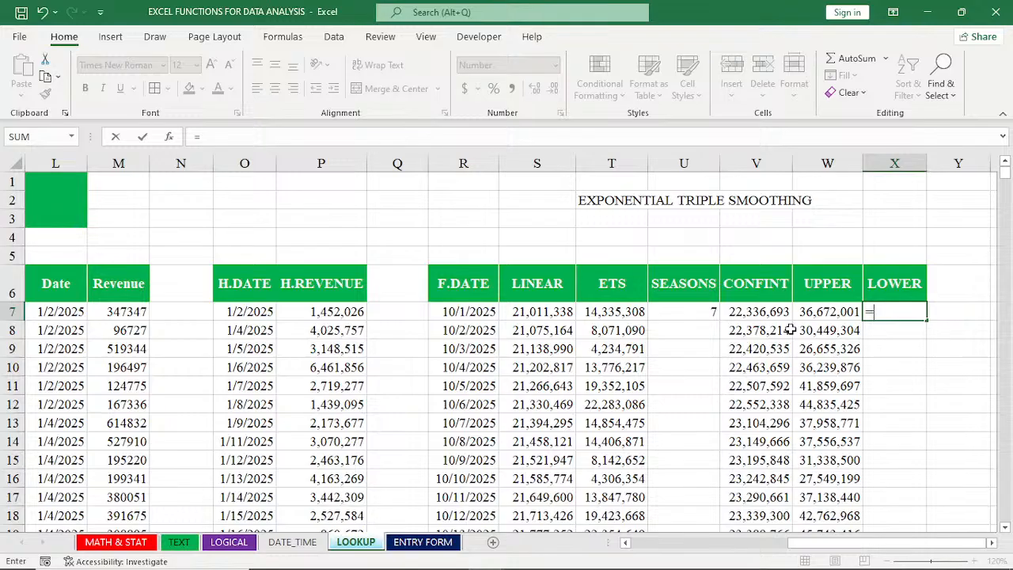
click(618, 315)
text(-)
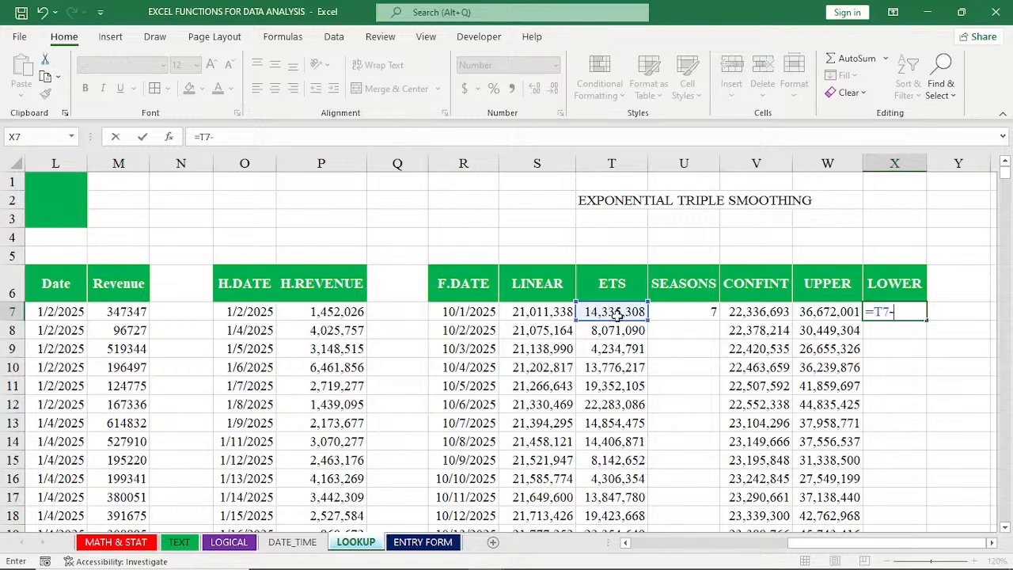
click(766, 313)
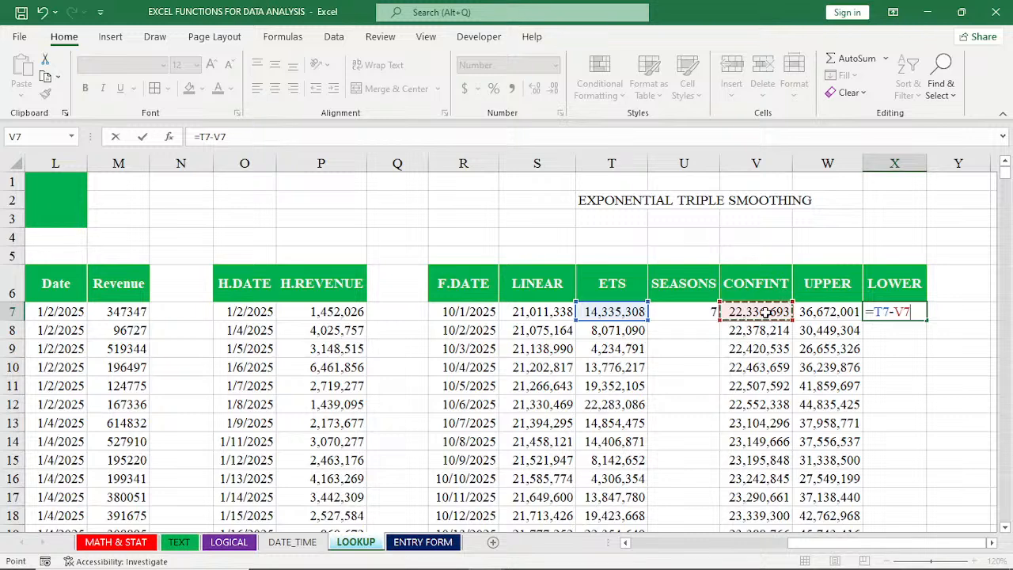
key(Return)
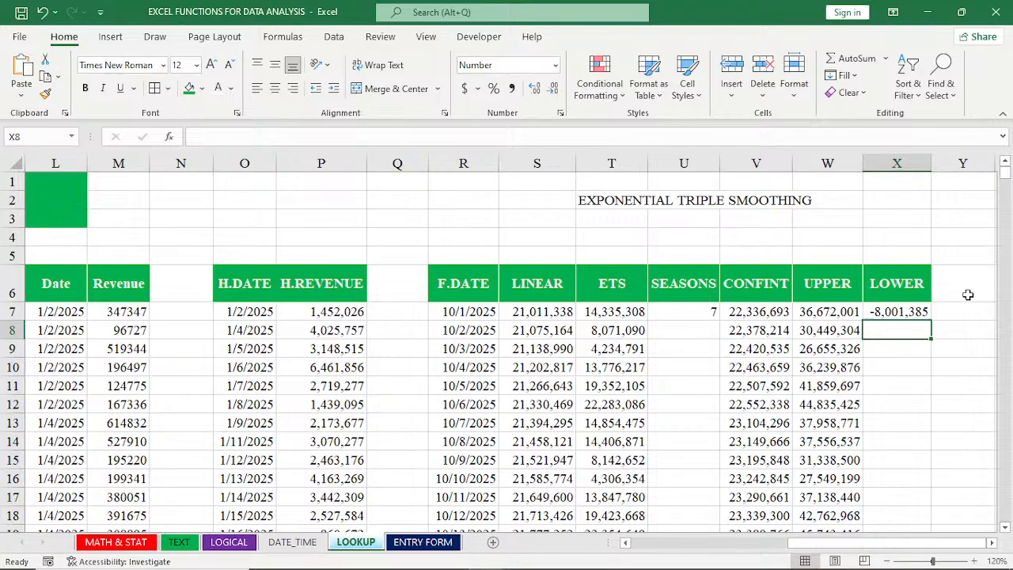
Step: Fill the LOWER formula from X7 down to the last forecast date in row 37 and autofit column X
click(923, 314)
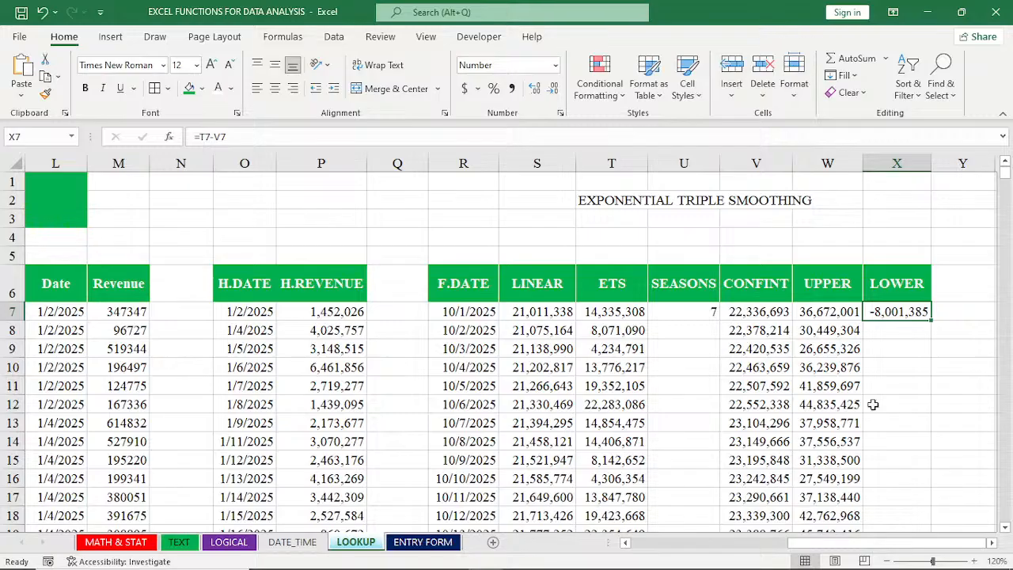
double_click(930, 320)
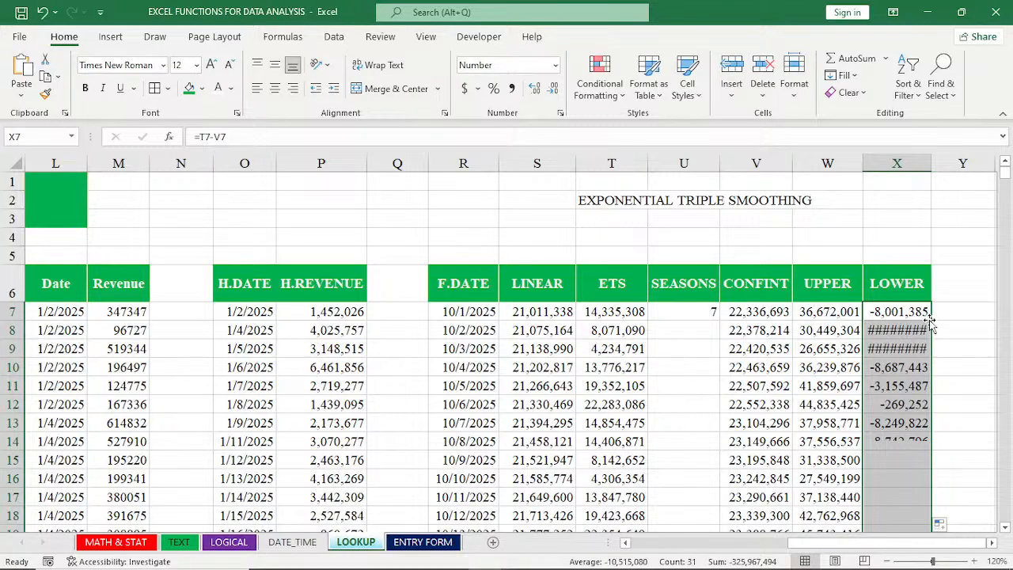
double_click(930, 159)
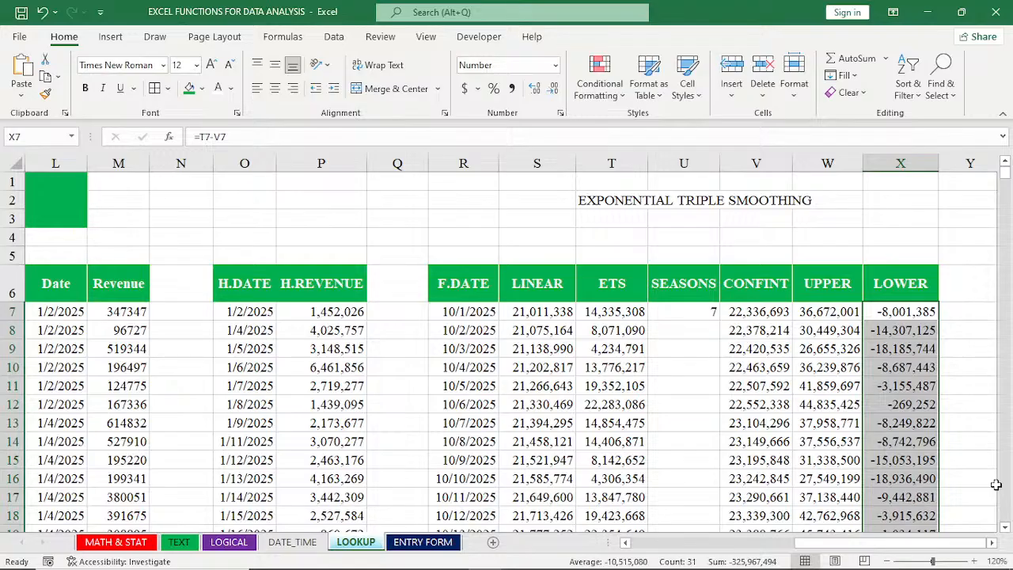
click(1004, 527)
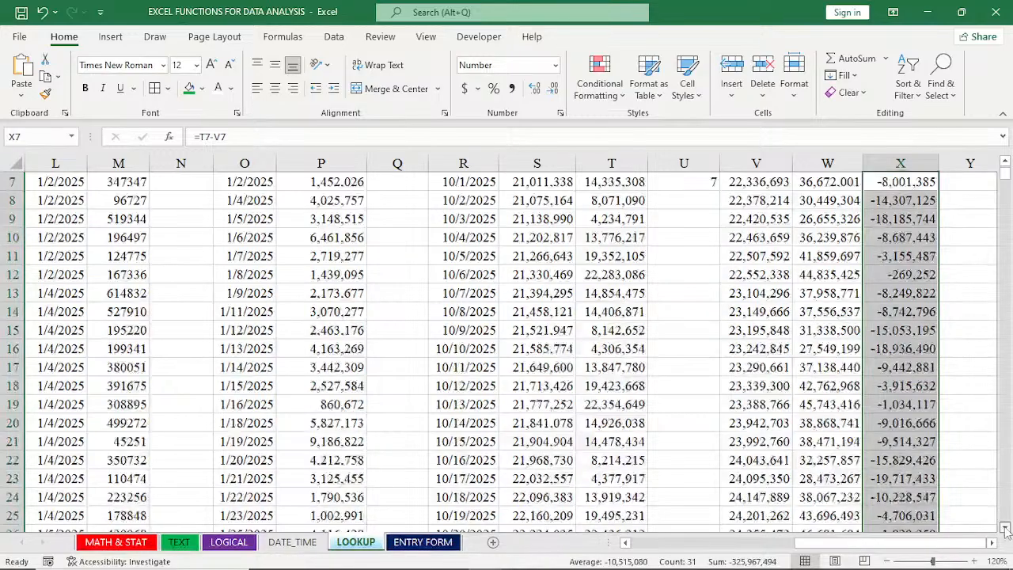
click(1005, 528)
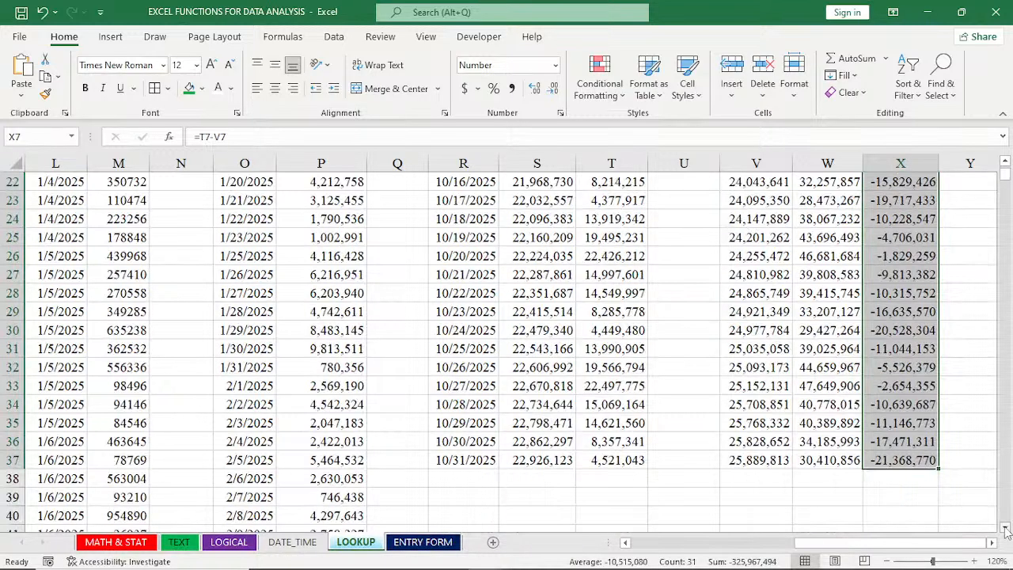
scroll(752, 374, up, 7)
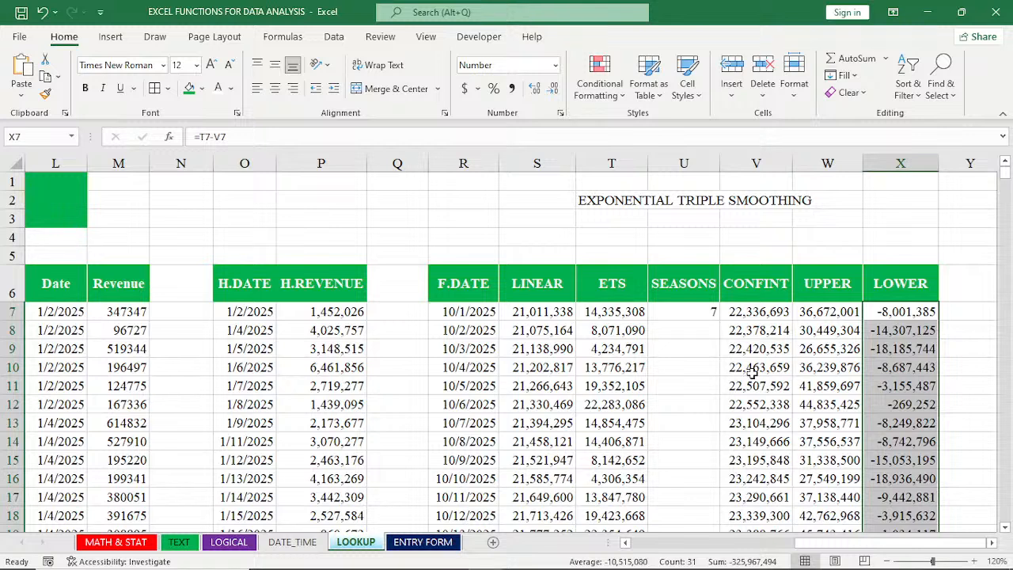
Step: Change the confidence level in the V7 FORECAST.ETS.CONFINT formula to 90% and fill it down the CONFINT column
click(753, 370)
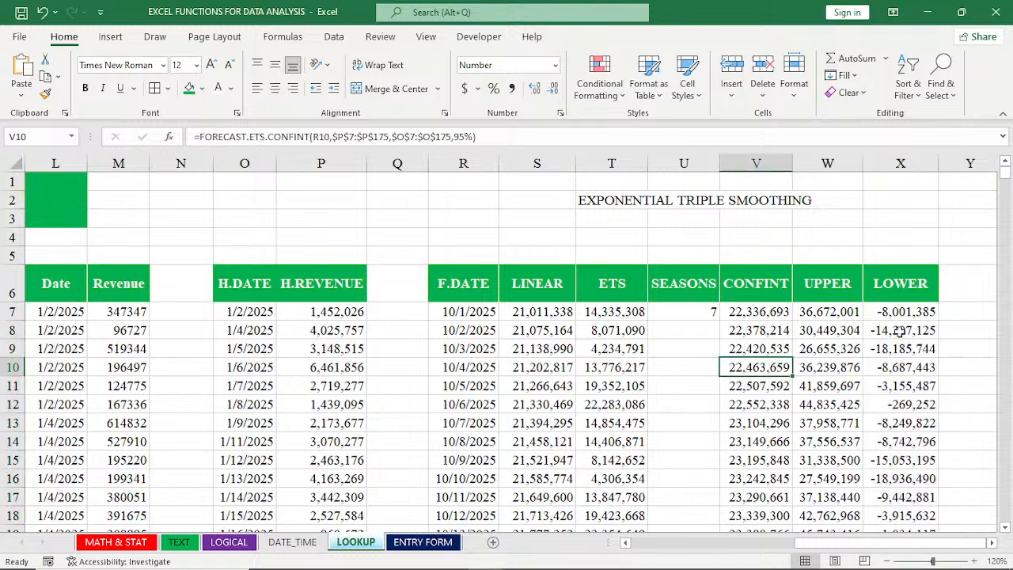
click(827, 314)
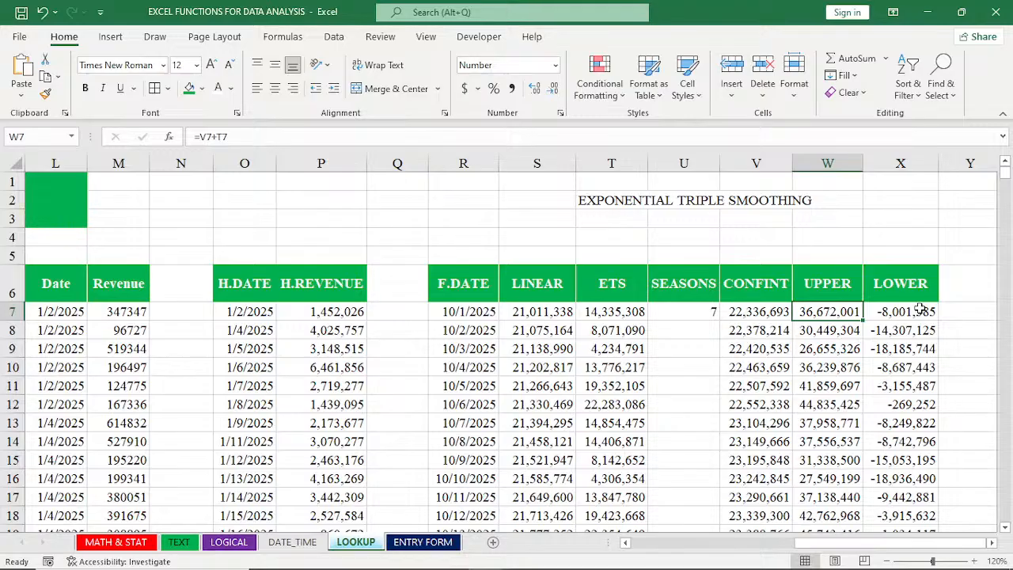
double_click(744, 313)
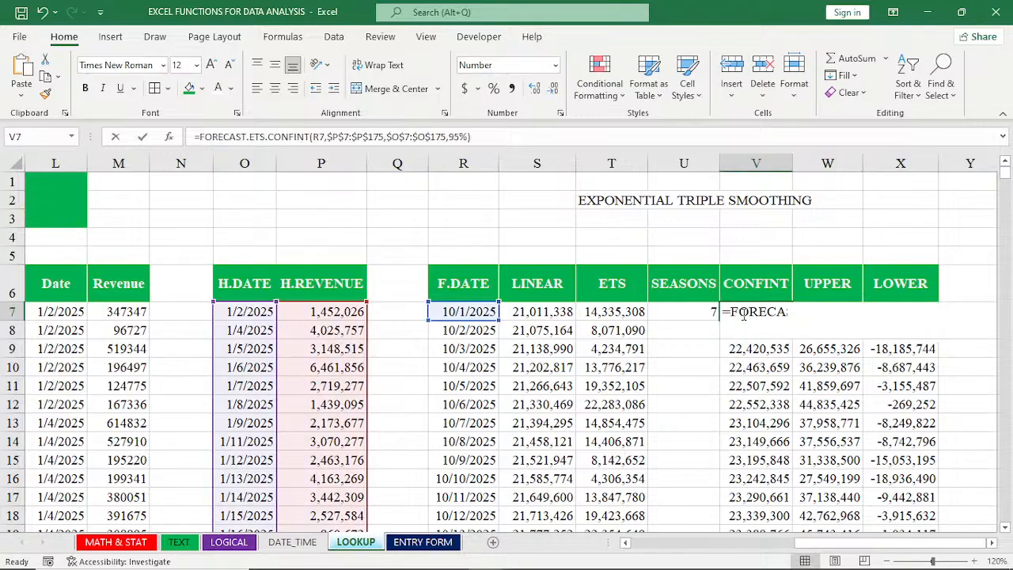
click(863, 331)
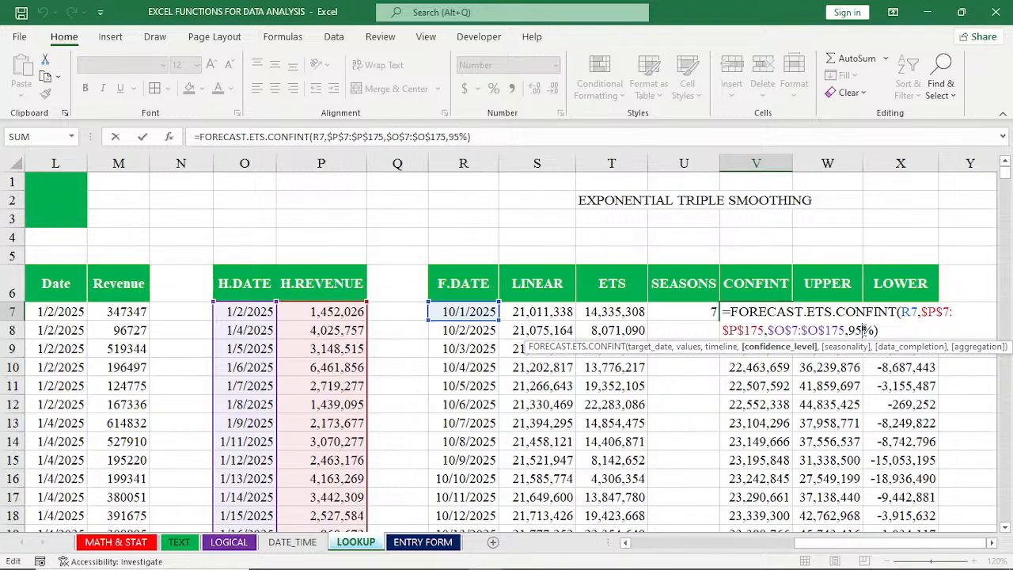
key(BackSpace)
text(0)
key(Return)
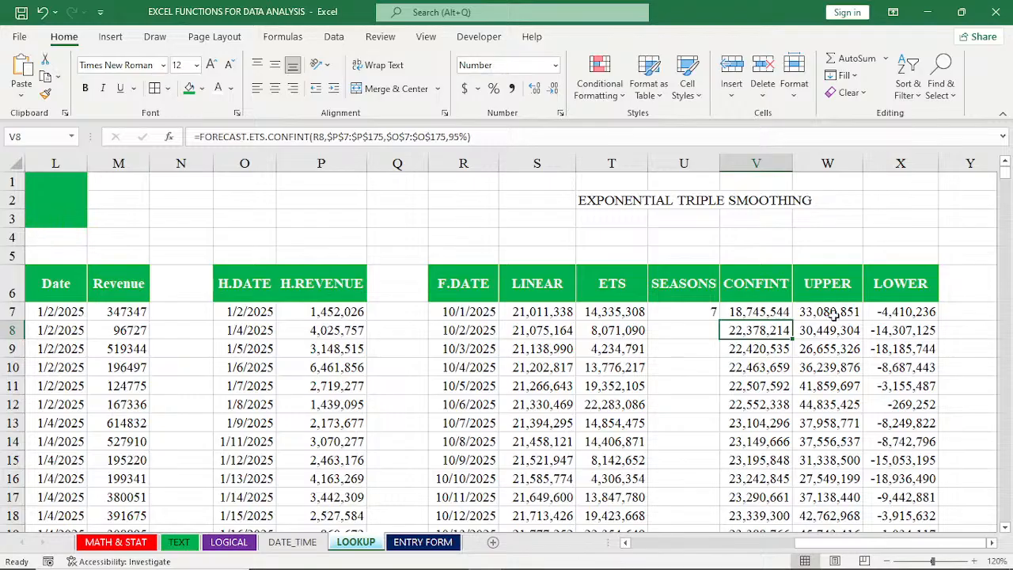
click(759, 309)
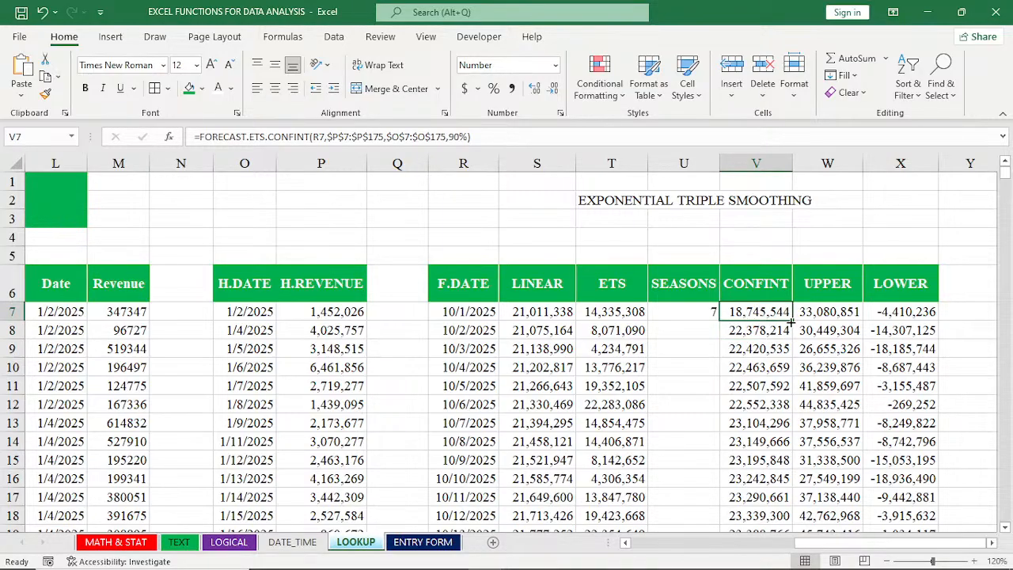
double_click(790, 319)
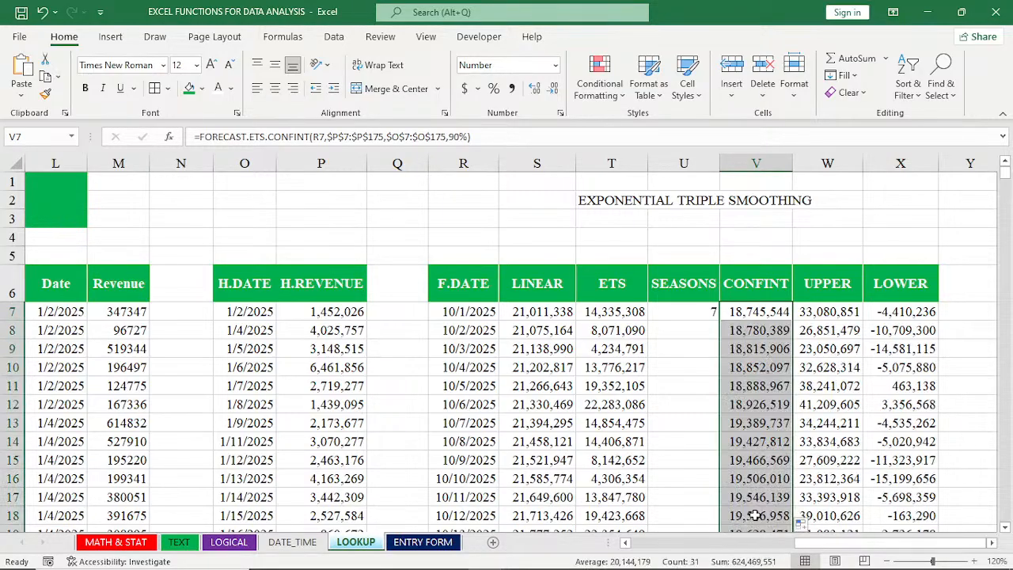
Step: Examine the confidence interval formula in V7 and the historical date and revenue entries in columns O and P
click(758, 312)
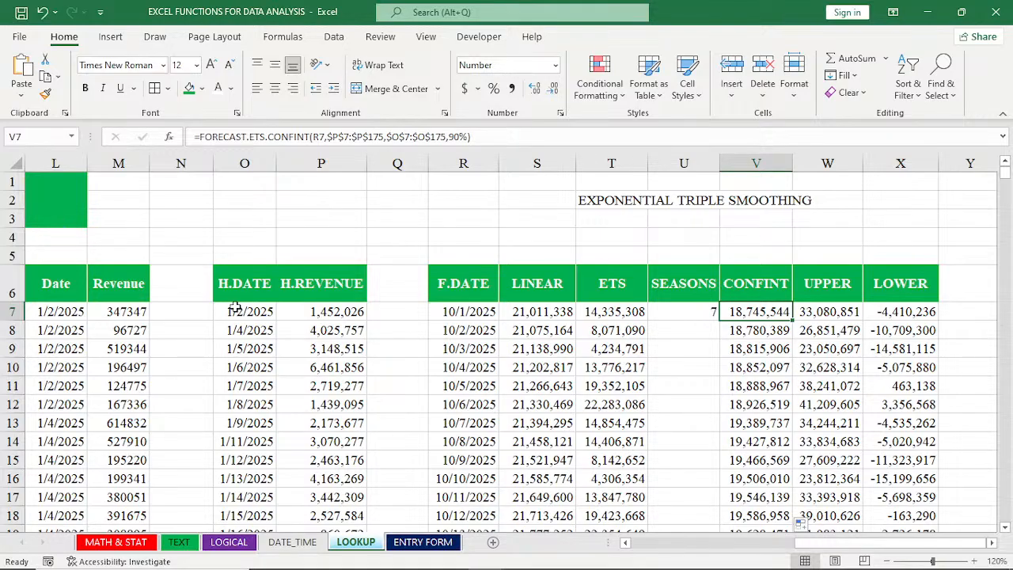
click(312, 365)
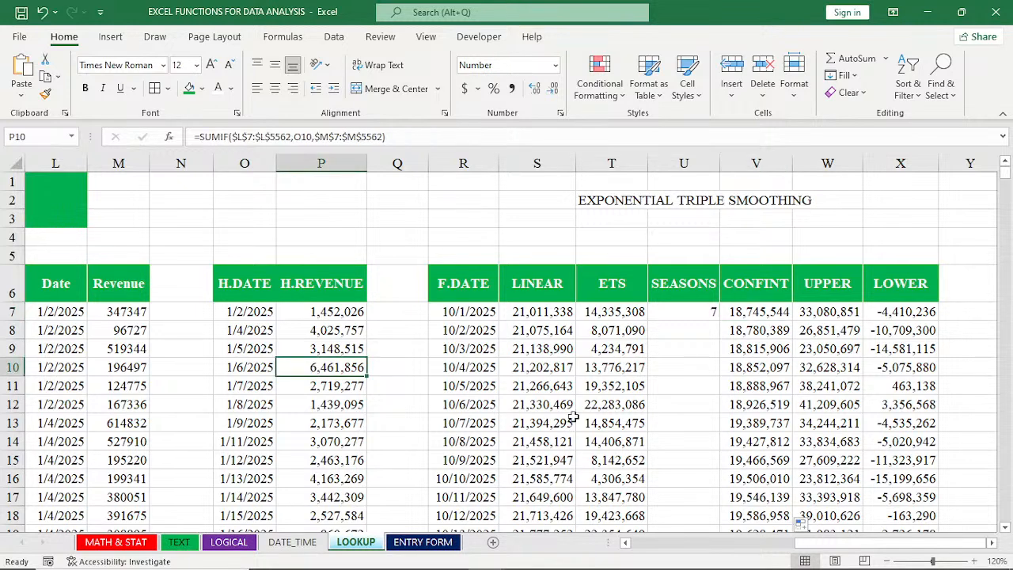
click(254, 369)
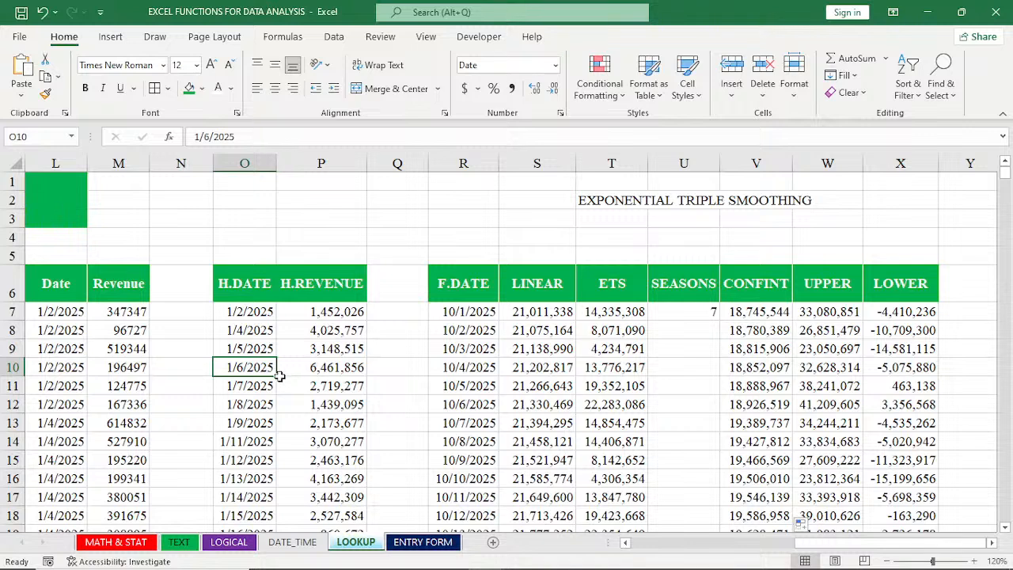
click(1005, 527)
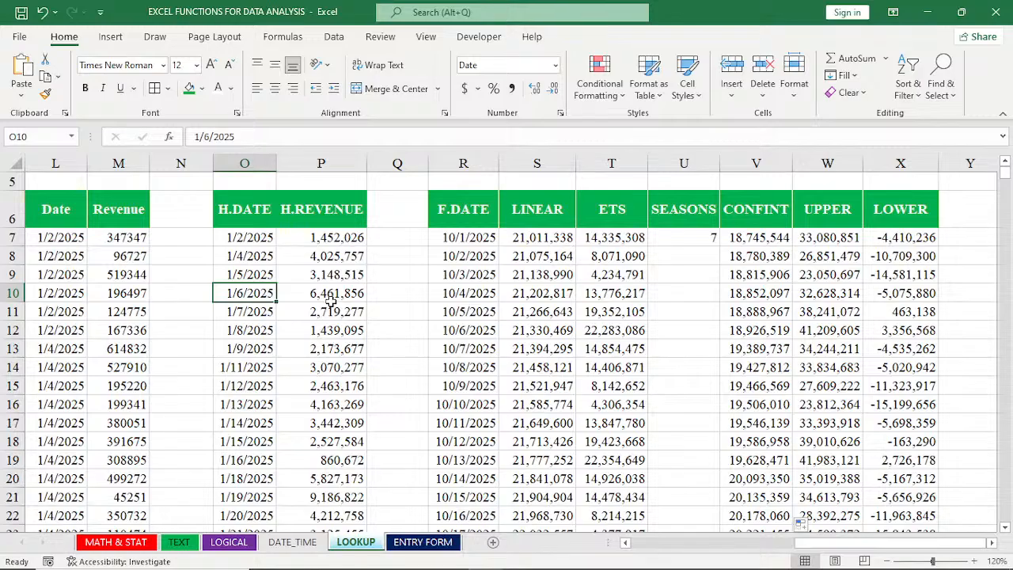
key(Down)
key(Down)
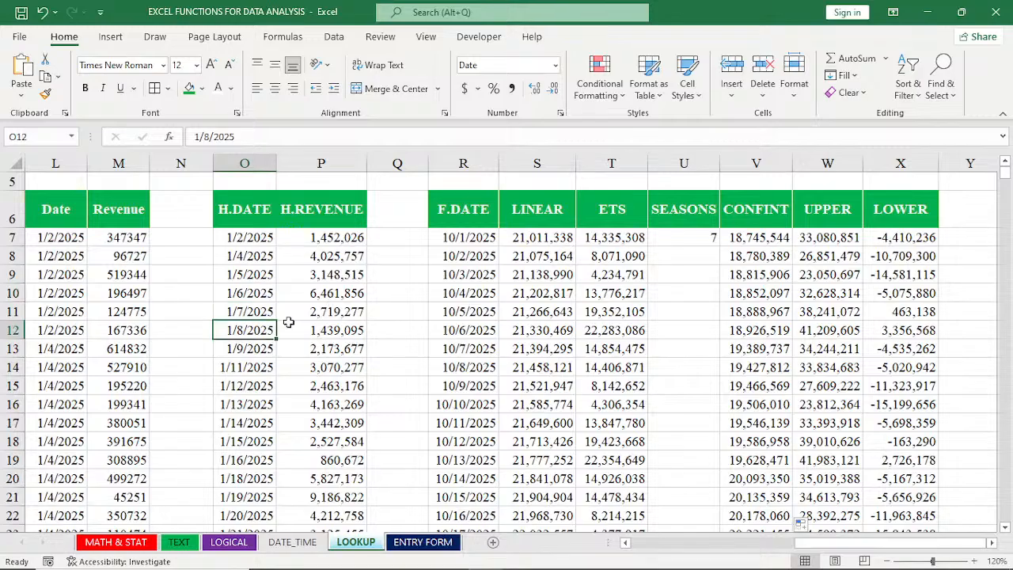
click(282, 298)
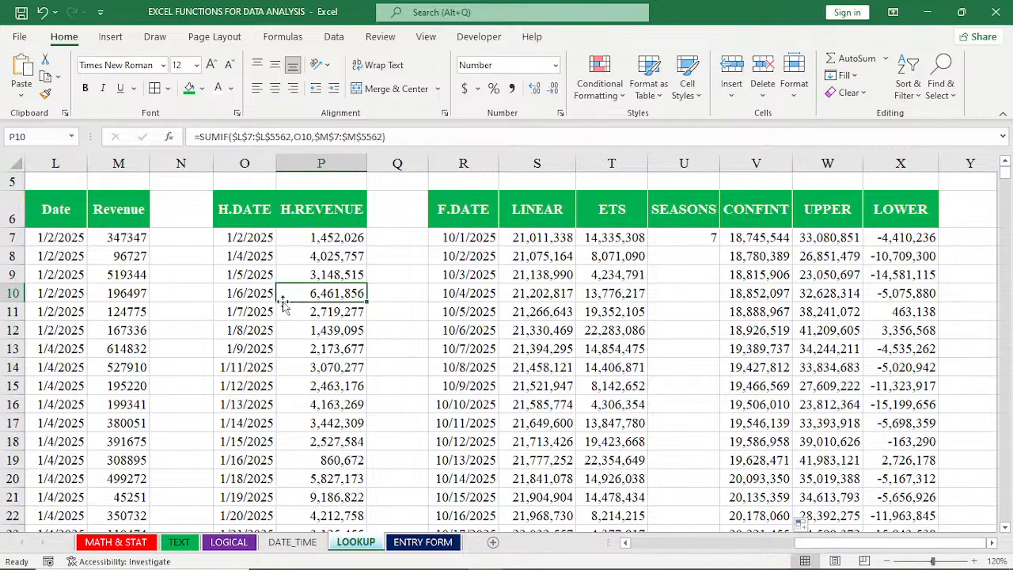
Step: Start a Forecast Sheet from the H.DATE and H.REVENUE data and move its dialog clear of those columns
click(294, 348)
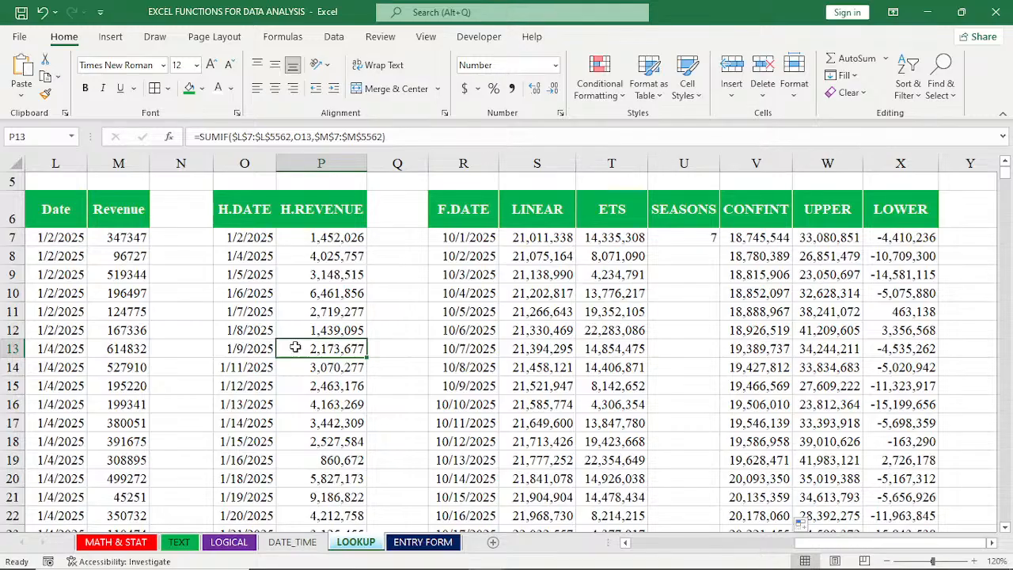
click(334, 37)
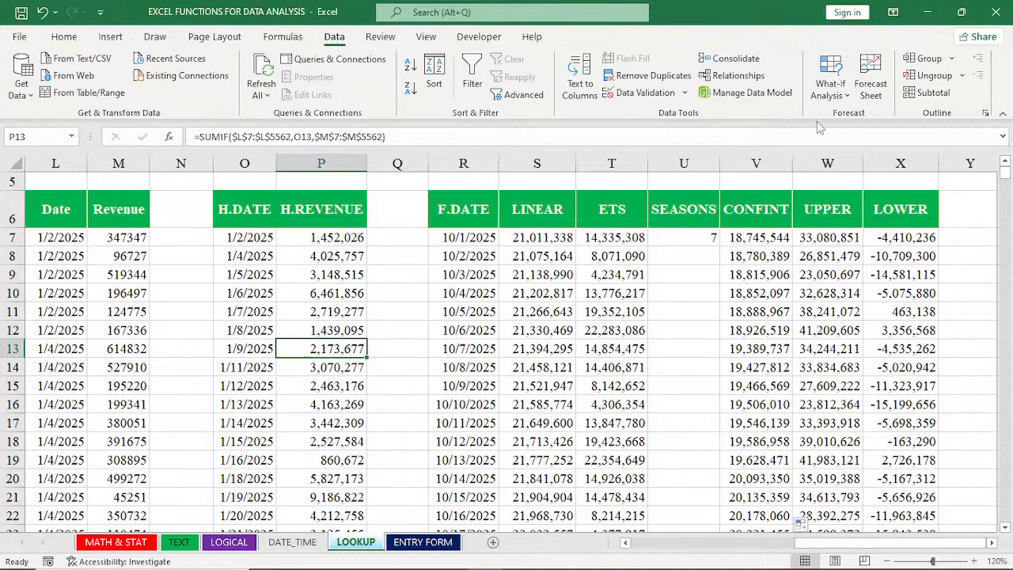
click(873, 98)
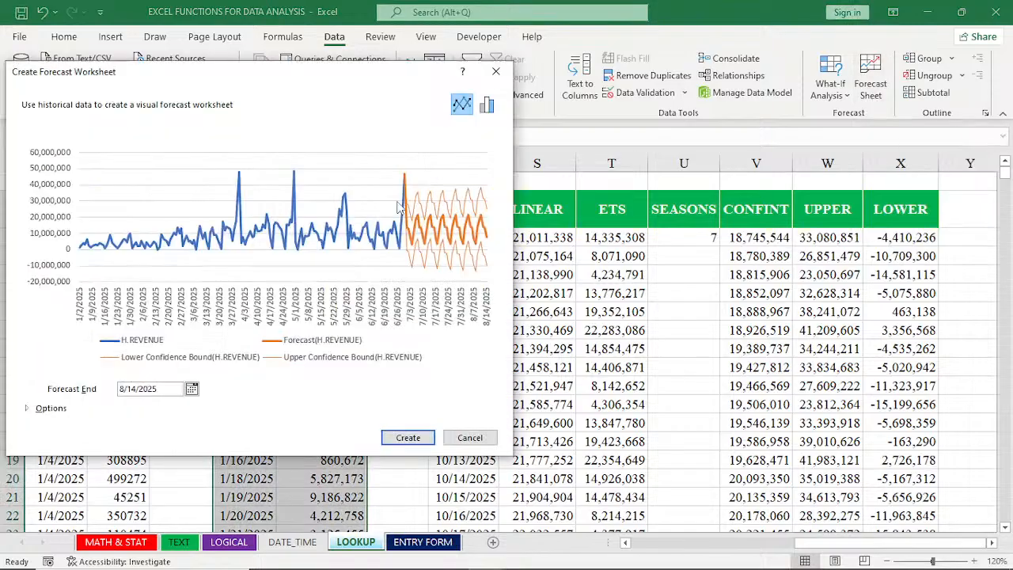
drag(273, 87, 685, 119)
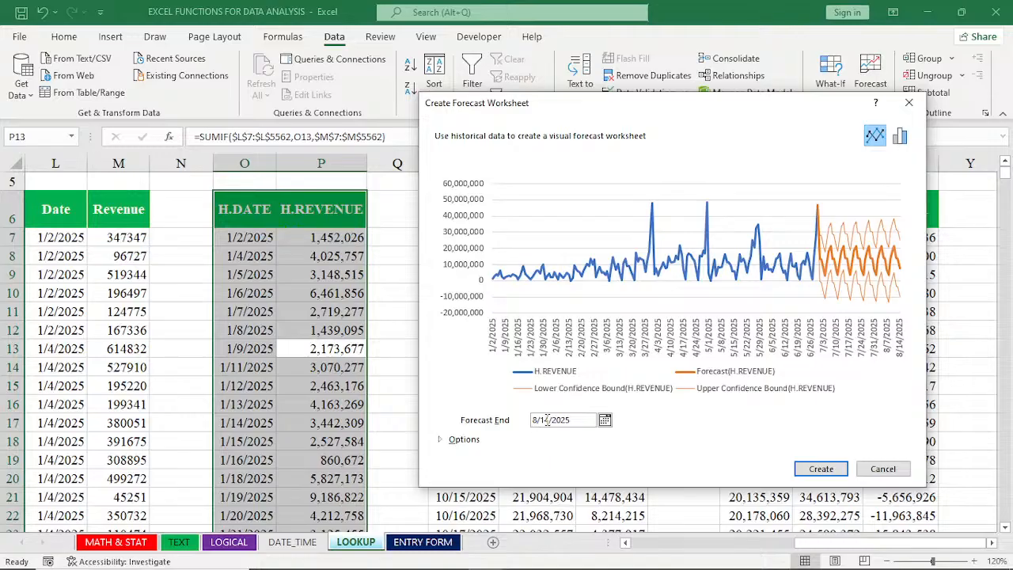
Step: Set the forecast end date to 10/31/2025 for the new forecast worksheet
click(605, 420)
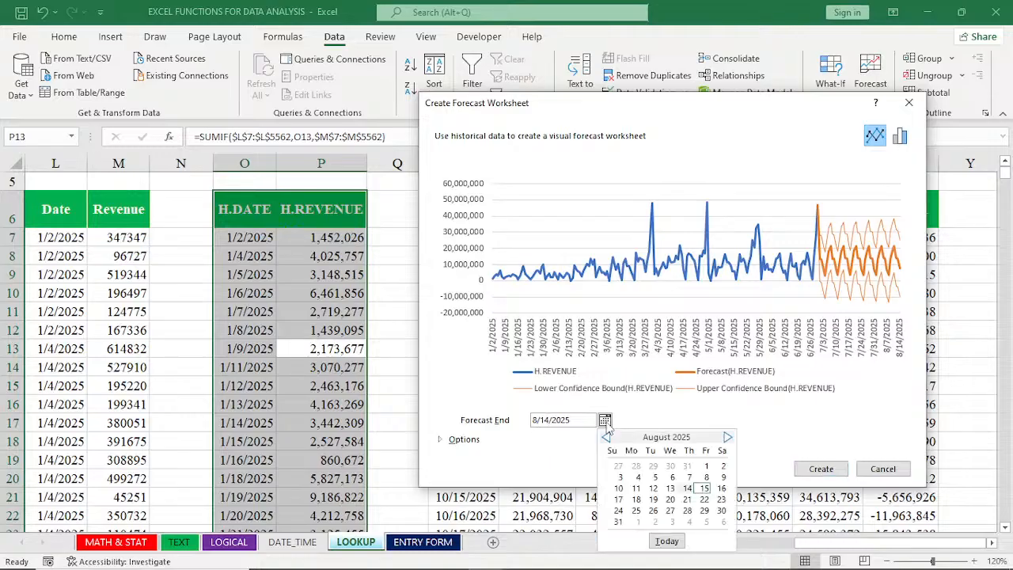
click(727, 438)
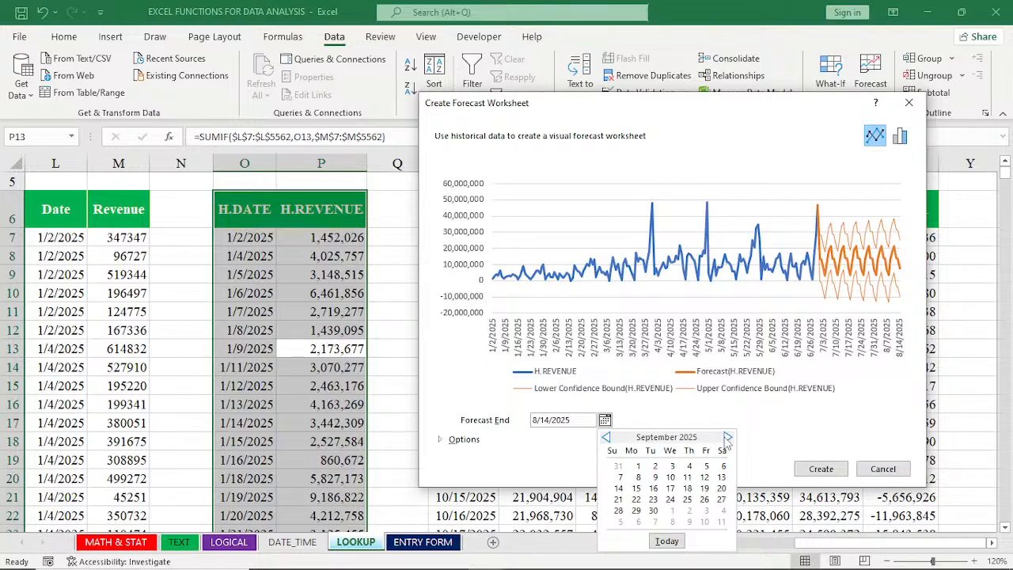
click(727, 438)
click(726, 437)
click(726, 438)
click(606, 437)
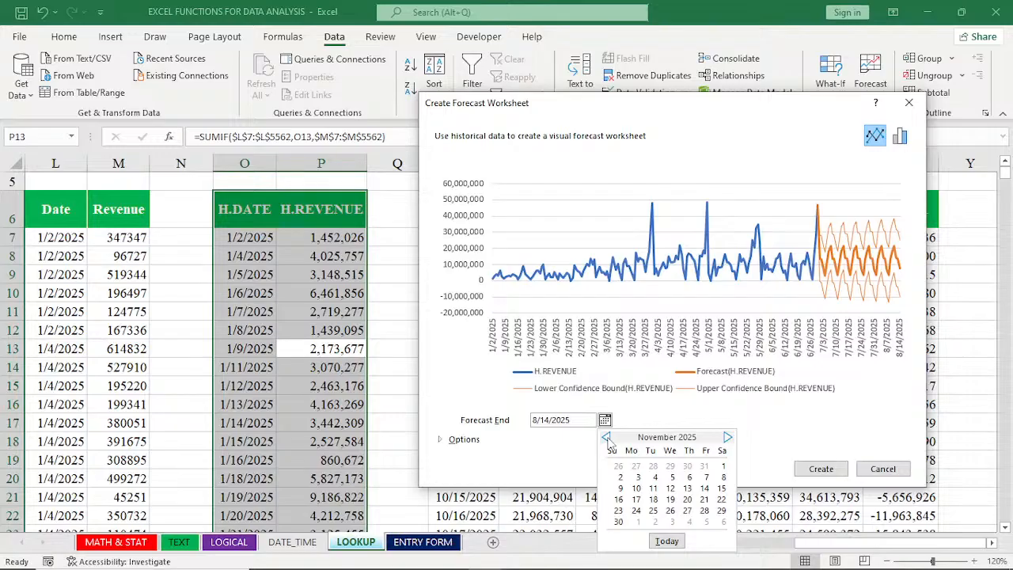
click(607, 438)
click(607, 438)
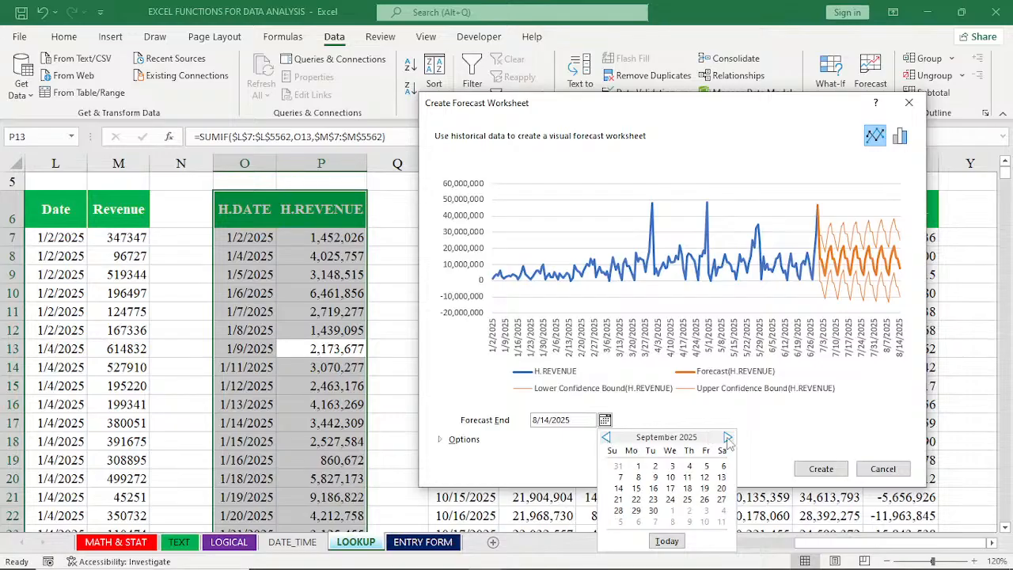
click(727, 438)
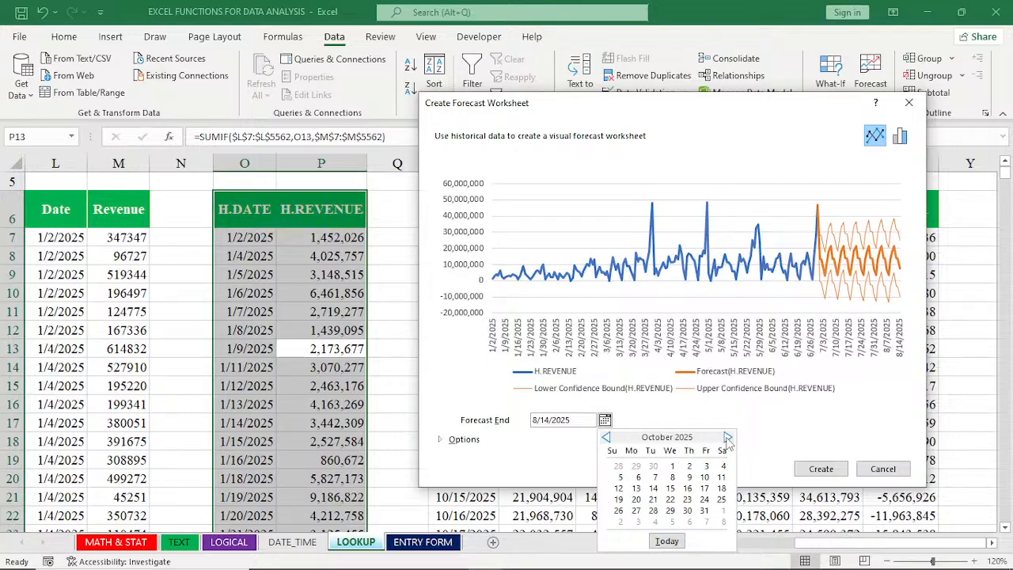
click(704, 510)
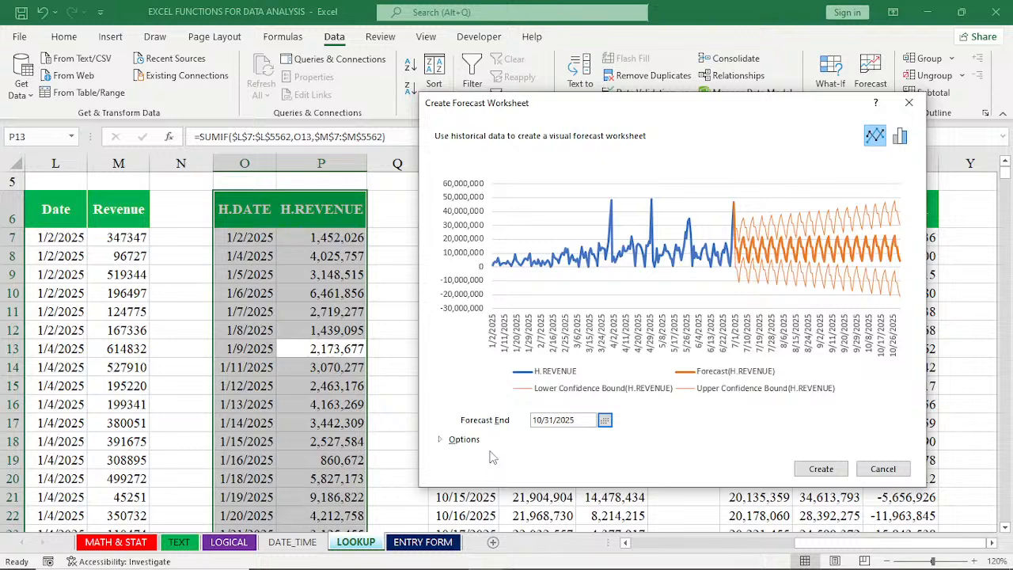
Step: Expand the forecast options and try to set the forecast start date to 10/1/2025
click(441, 437)
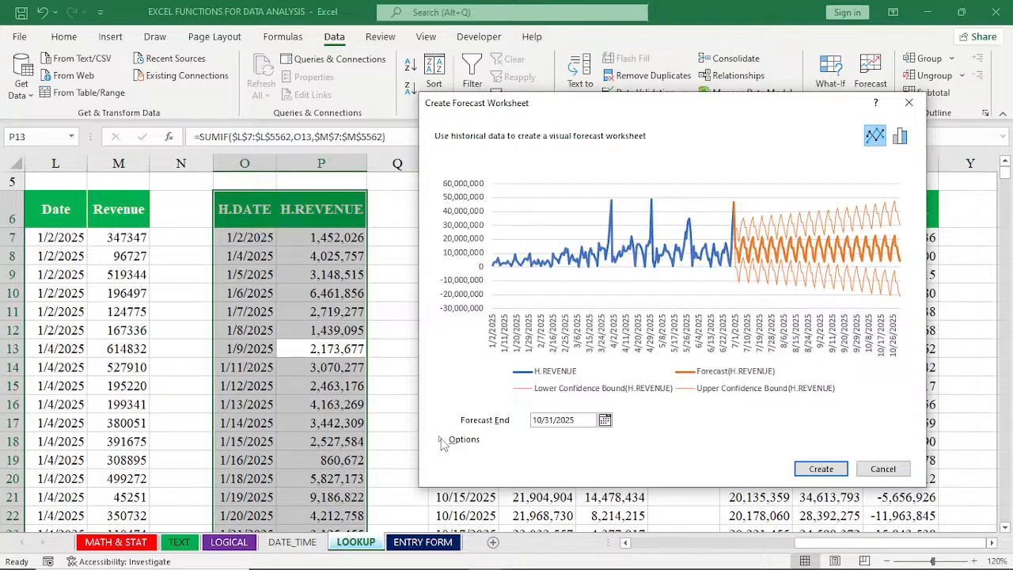
click(442, 440)
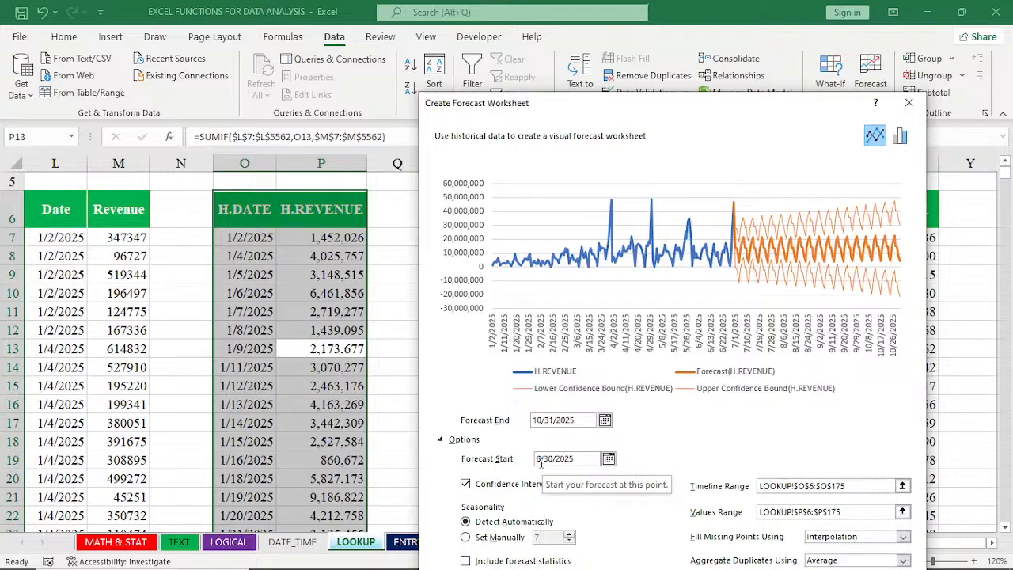
click(608, 459)
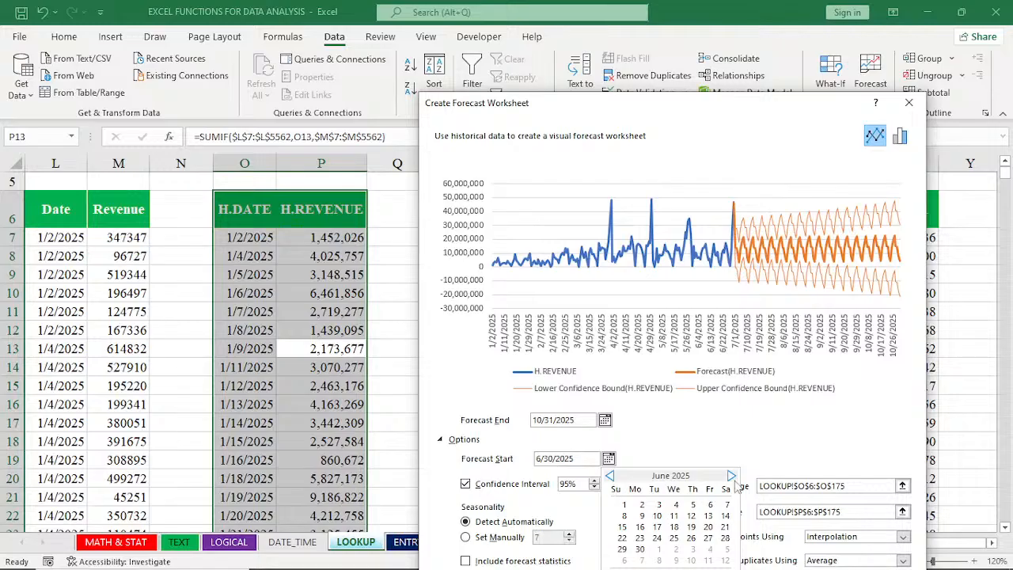
click(552, 460)
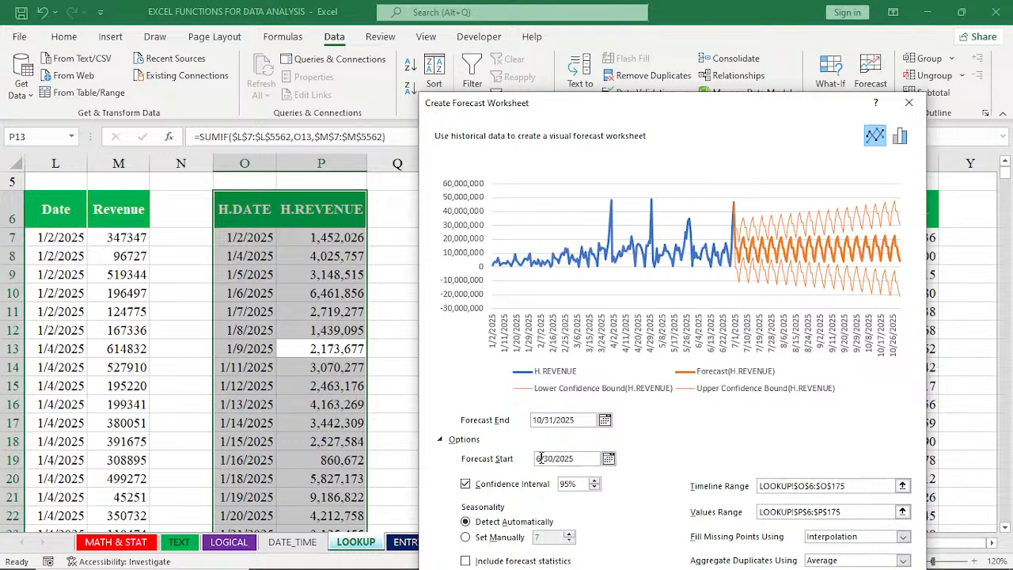
text(10)
click(560, 458)
key(BackSpace)
key(BackSpace)
text(10)
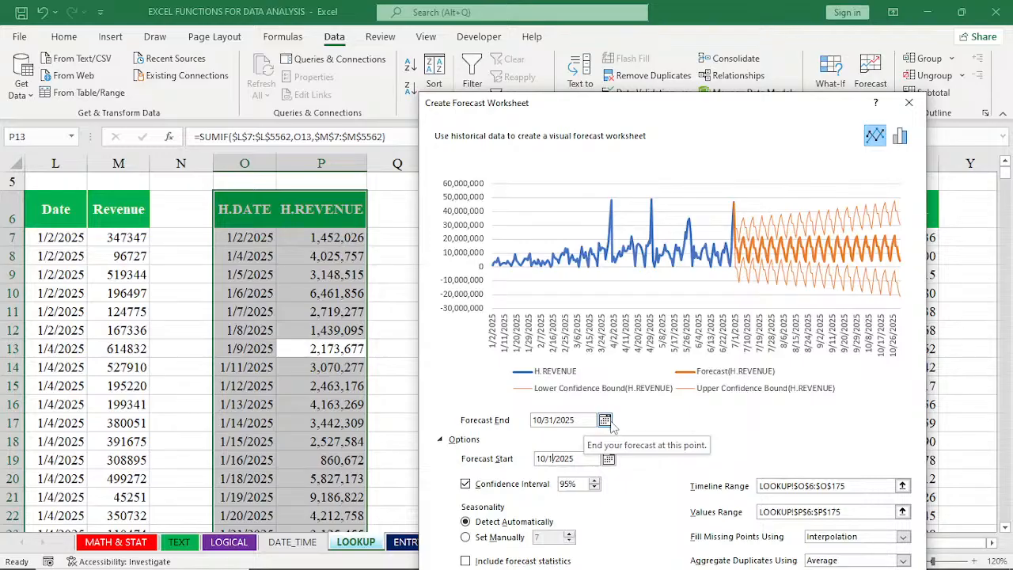
Step: Set the confidence interval to 95%, include the forecast statistics and create the forecast worksheet
click(593, 487)
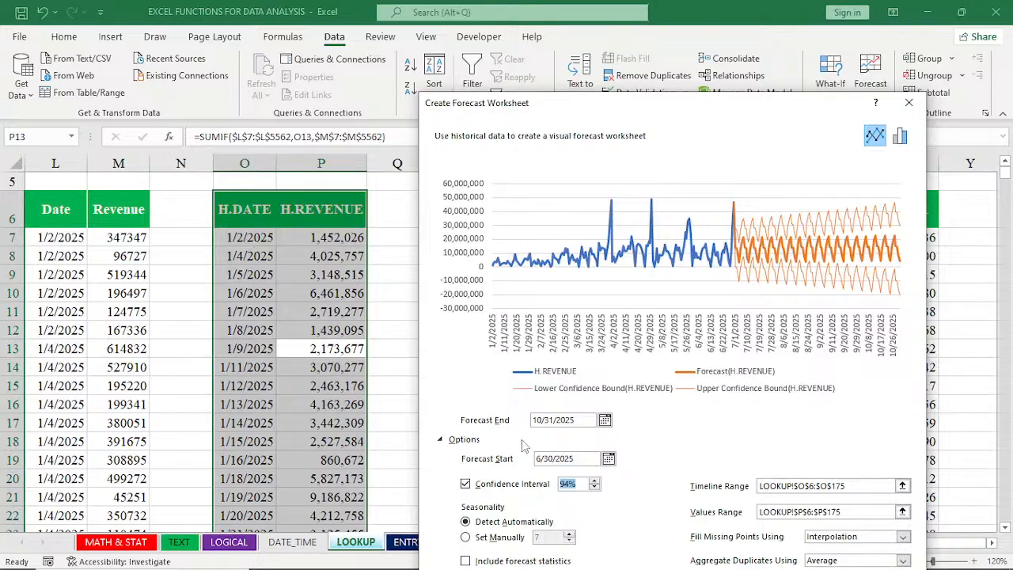
click(593, 481)
drag(665, 97, 601, 41)
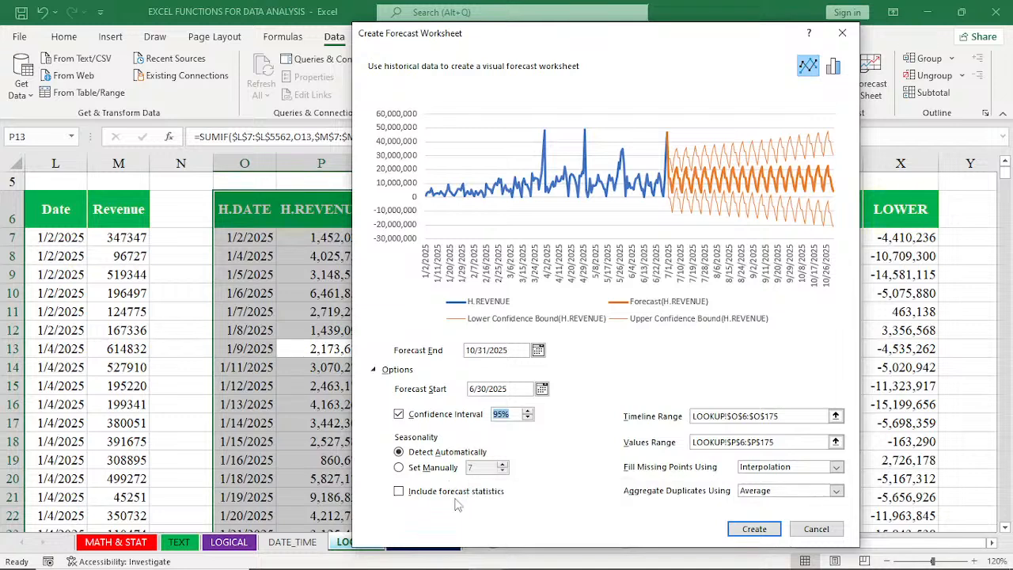
click(398, 491)
click(754, 529)
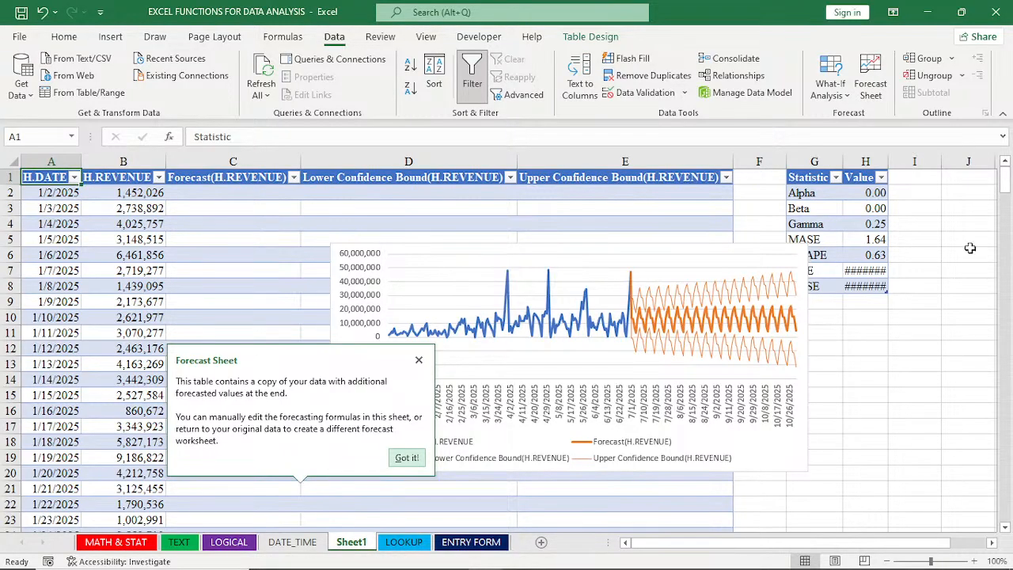
Step: Autofit the statistics table's Value column and move the forecast chart clear of that table
double_click(883, 164)
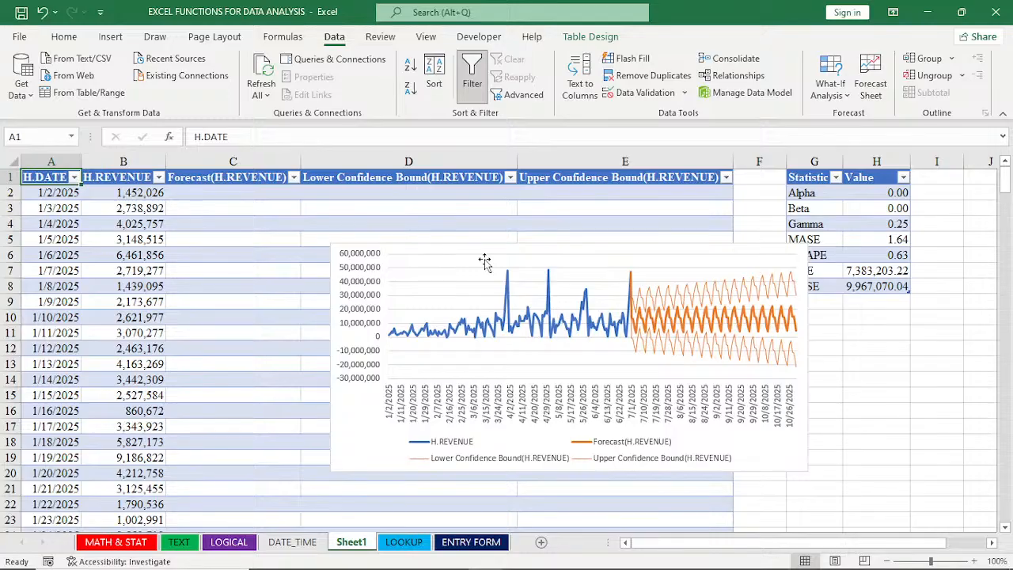
click(628, 246)
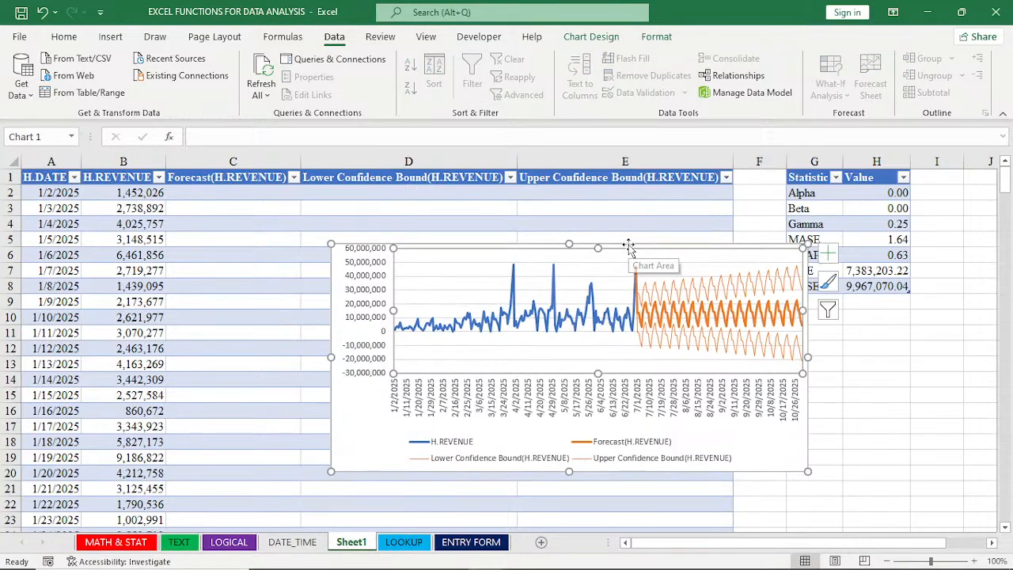
key(ctrl+z)
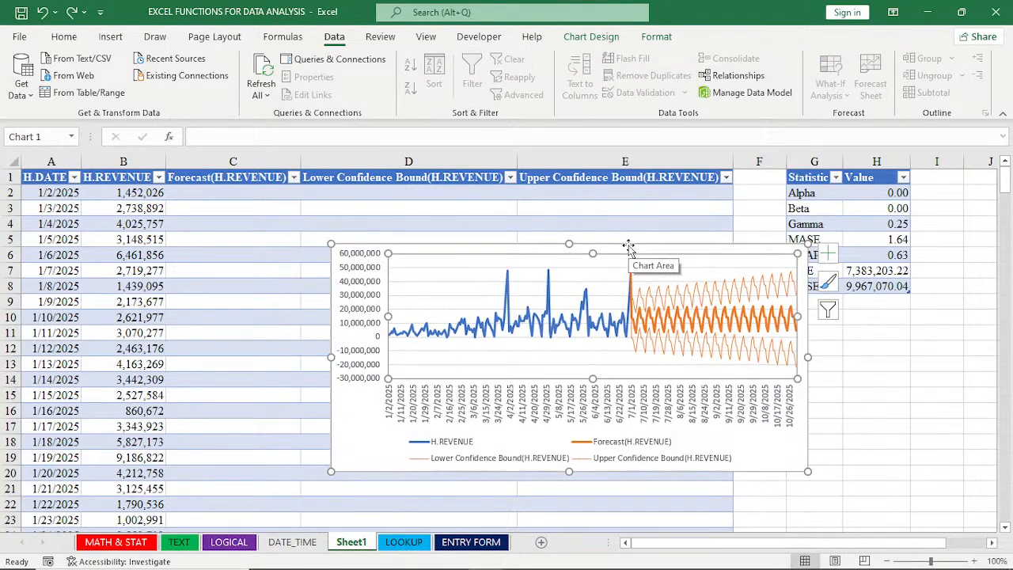
drag(628, 246, 455, 221)
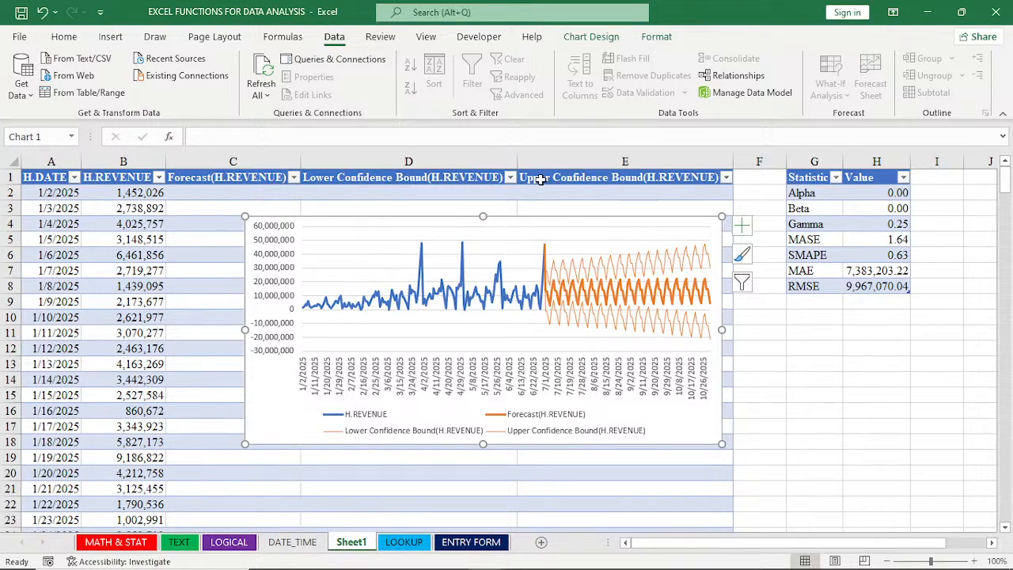
Step: Examine the historical revenue, forecast and confidence bound rows down to 10/31/2025, and return to the chart
click(1005, 527)
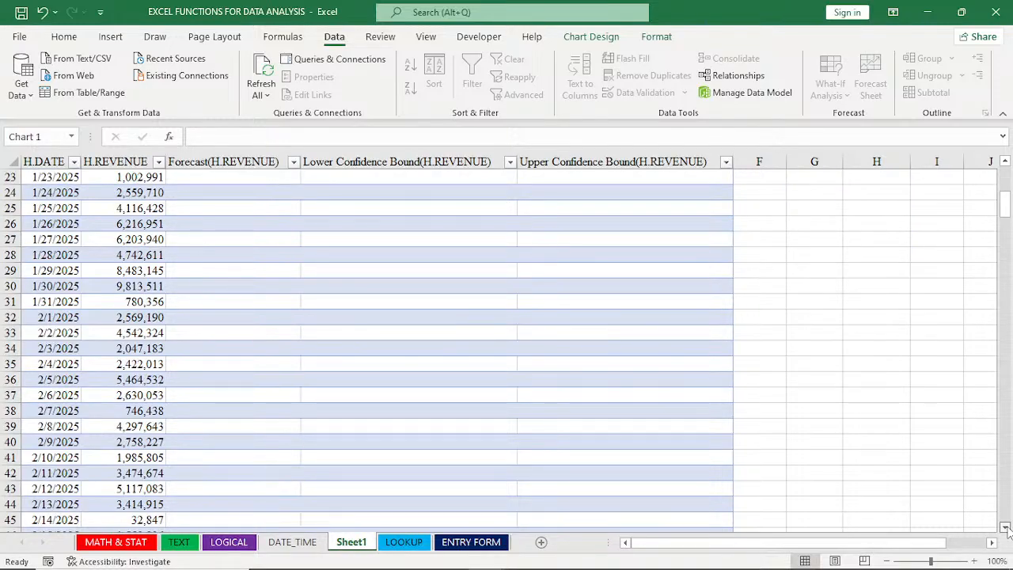
click(1005, 527)
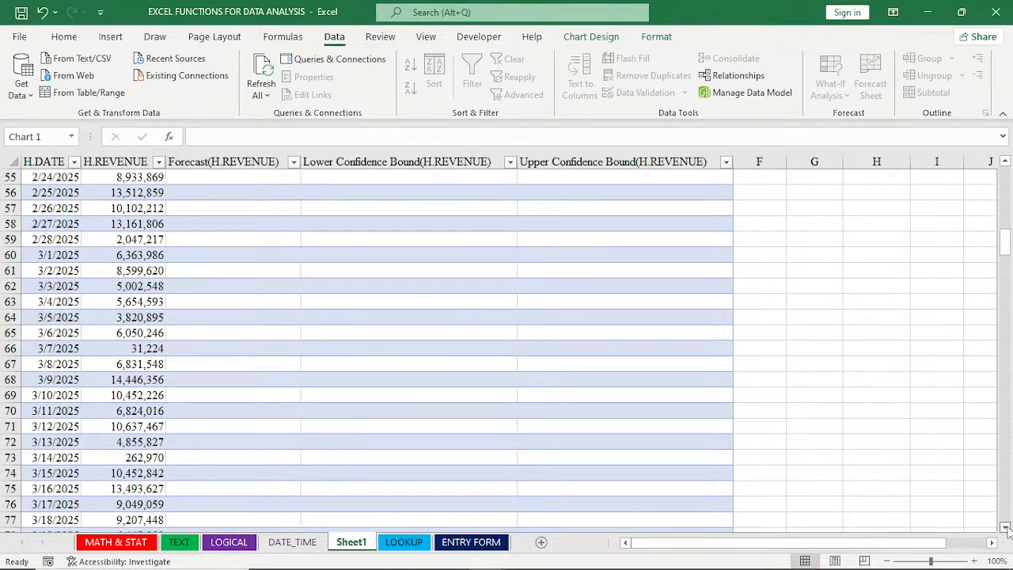
click(1005, 527)
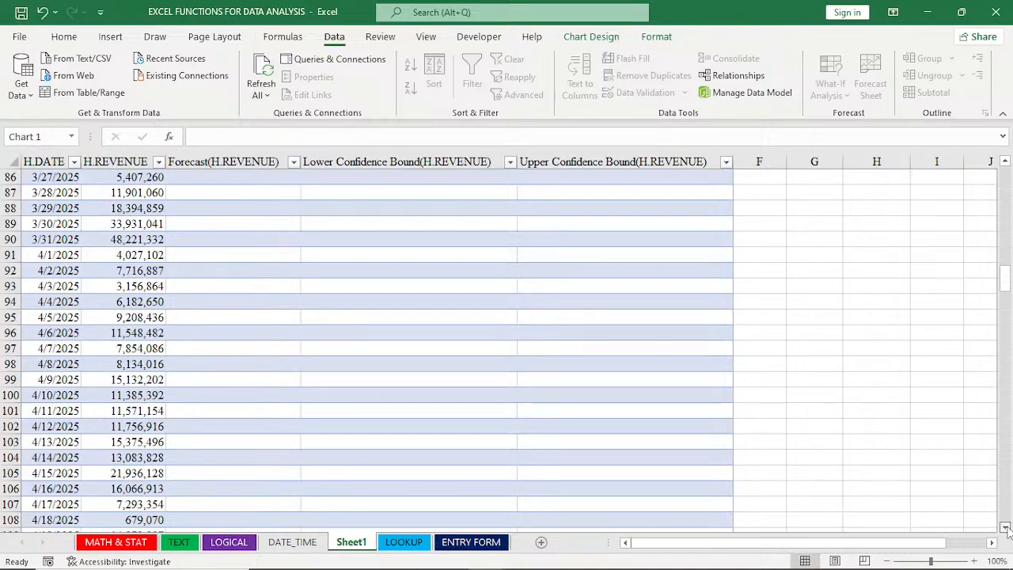
click(1005, 527)
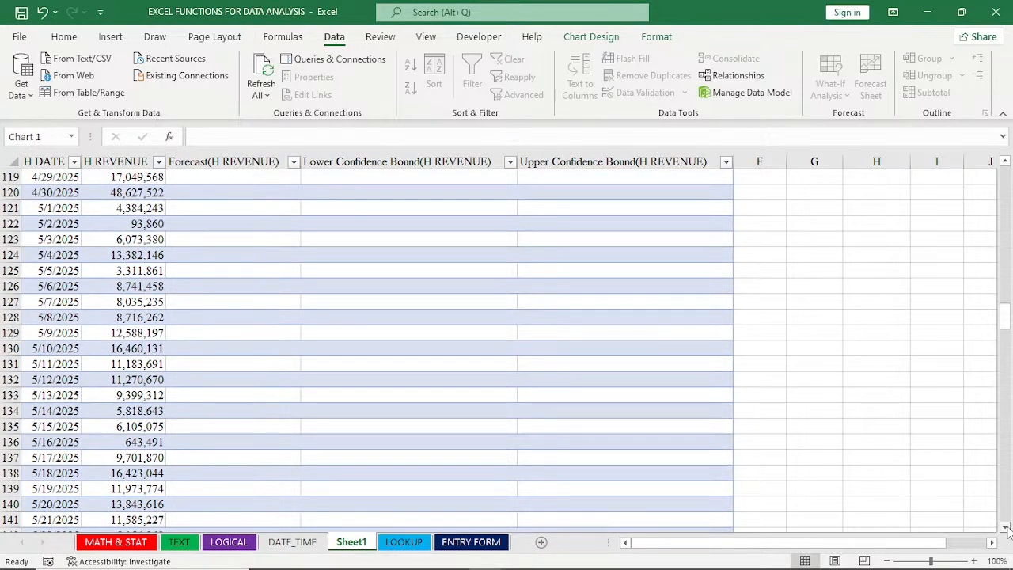
click(1005, 527)
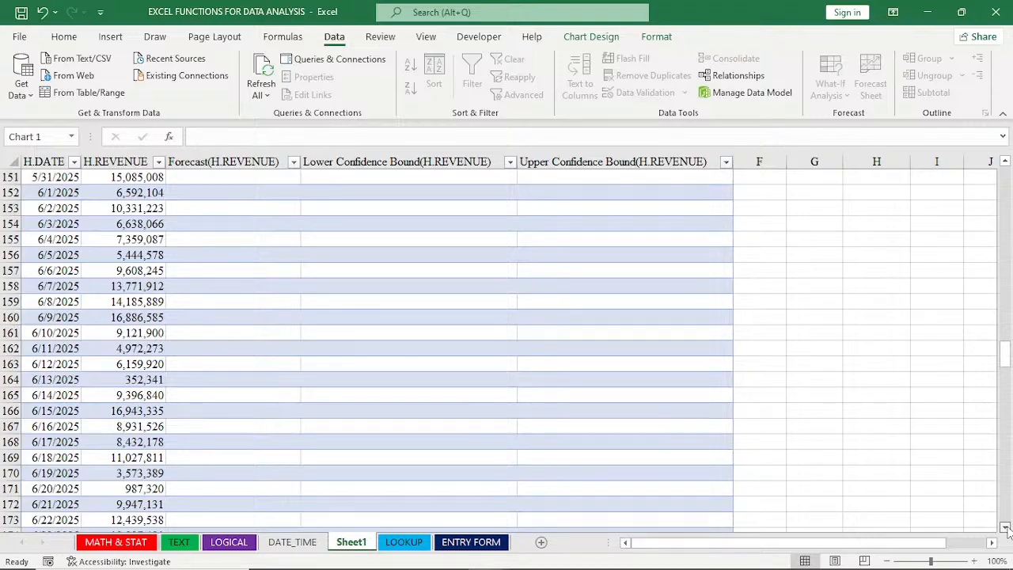
click(1005, 527)
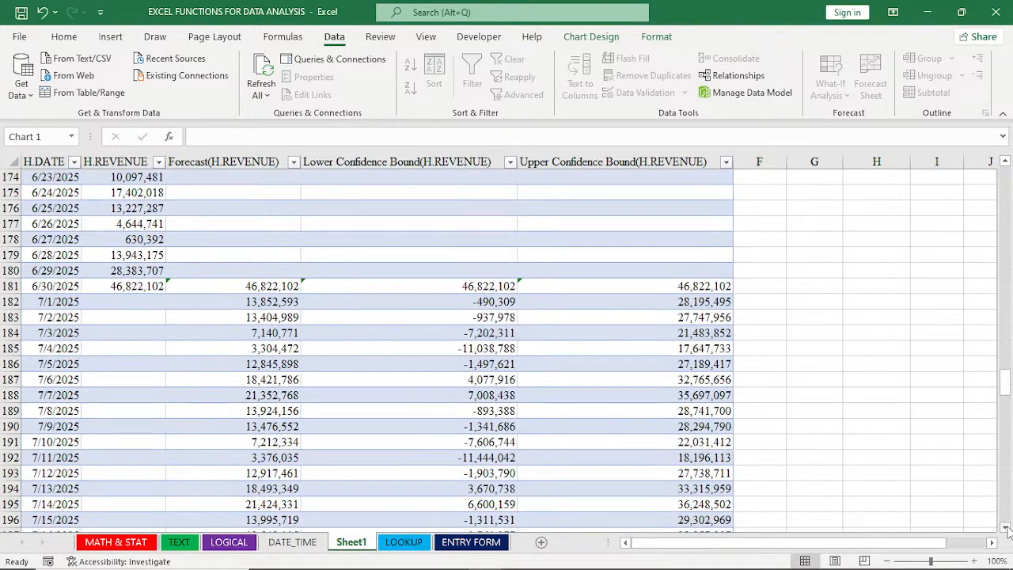
click(1005, 527)
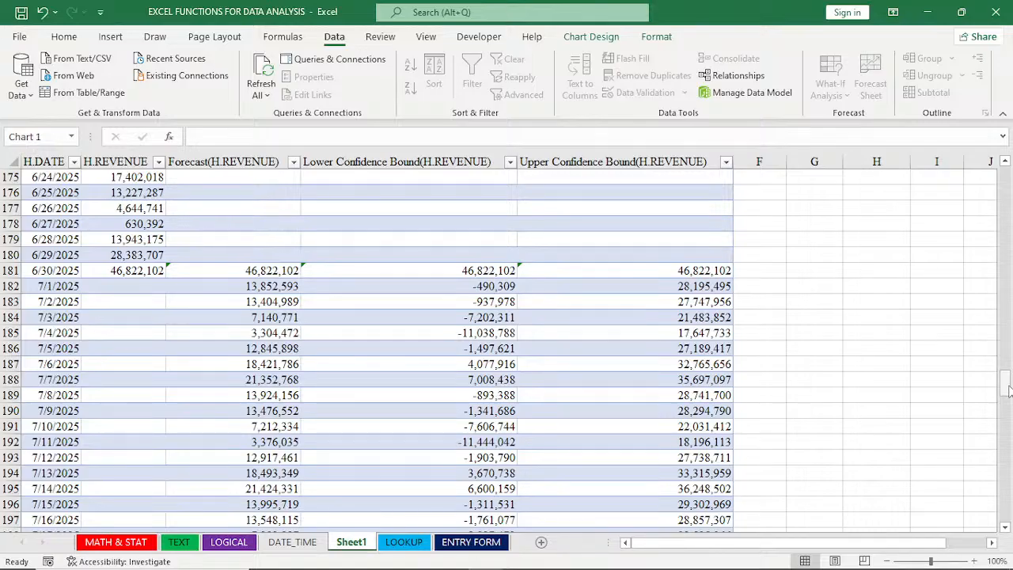
drag(1007, 390, 1007, 506)
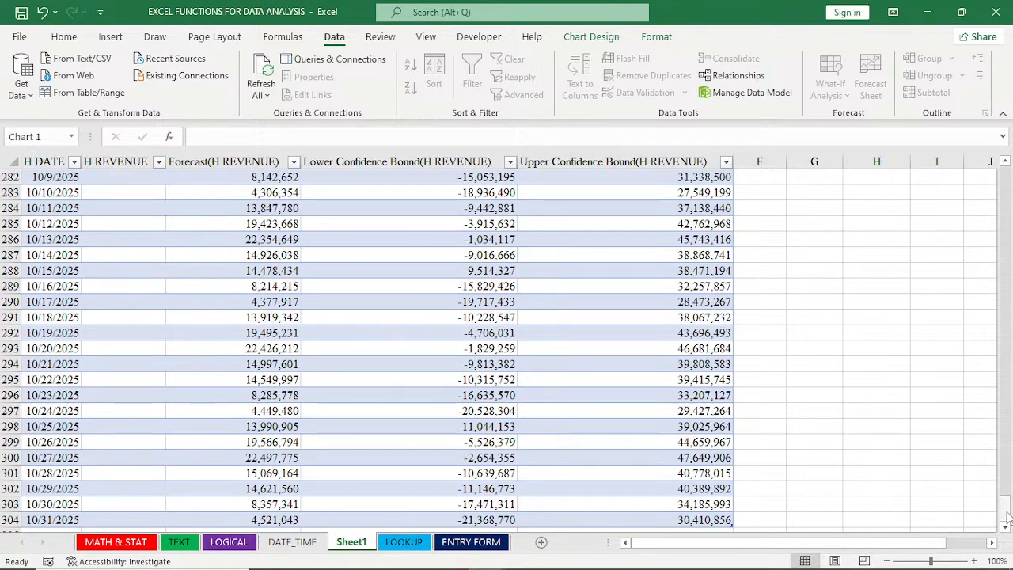
mouse_move(1007, 518)
mouse_down()
mouse_move(1010, 358)
mouse_move(1009, 516)
mouse_up()
drag(1005, 502, 1005, 182)
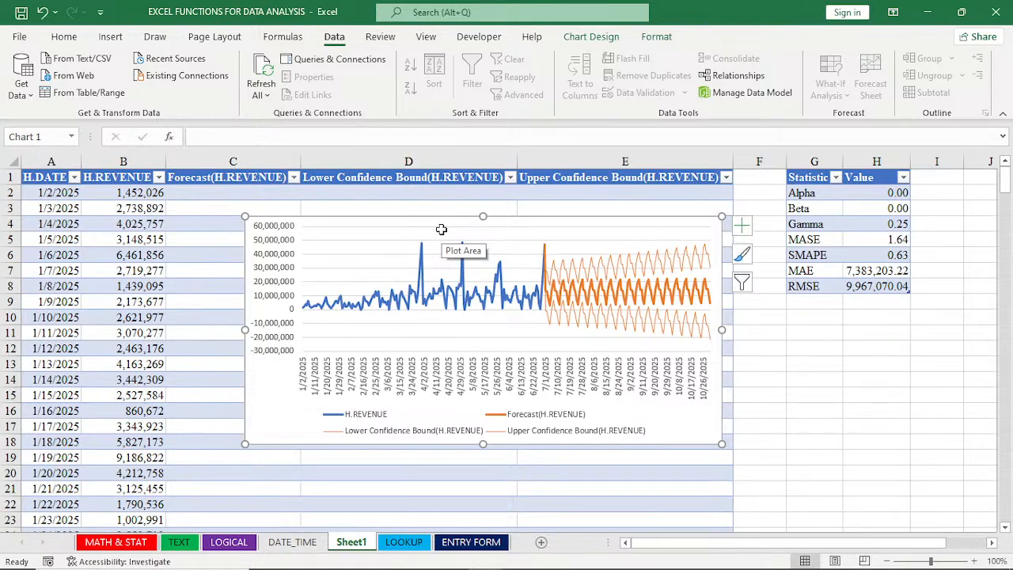
Step: Undo the chart move, the column autofit and the forecast output, and return to the LOOKUP sheet
key(ctrl+z)
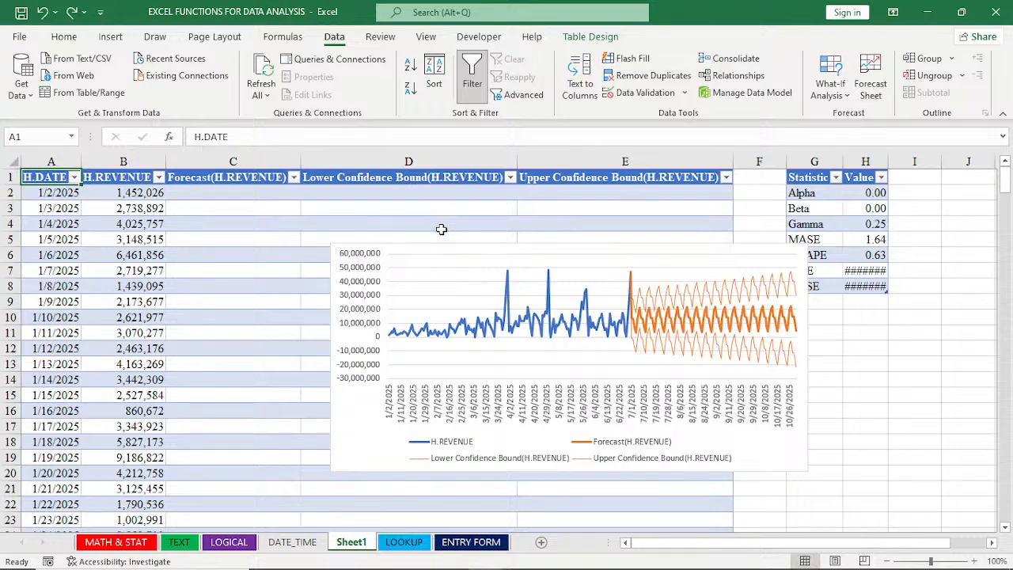
key(ctrl+z)
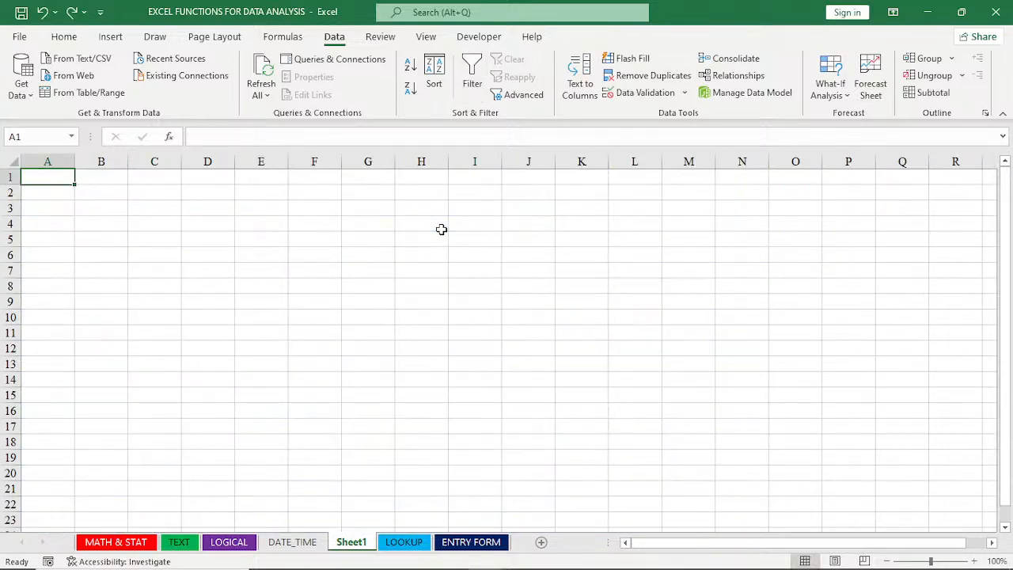
click(404, 543)
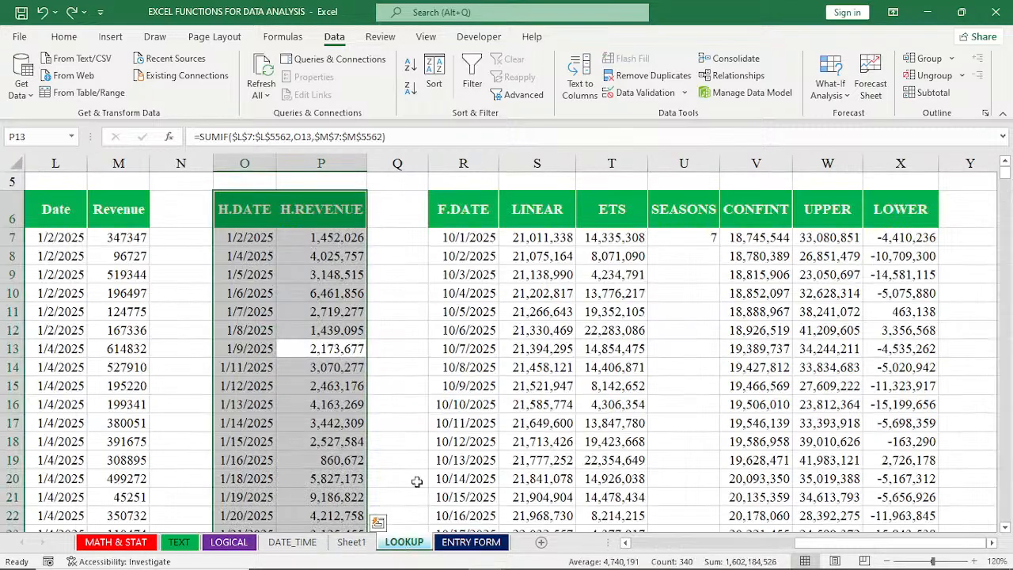
Step: Start a forecast sheet from the H.DATE and H.REVENUE data and advance the forecast end calendar to December 2025
click(330, 367)
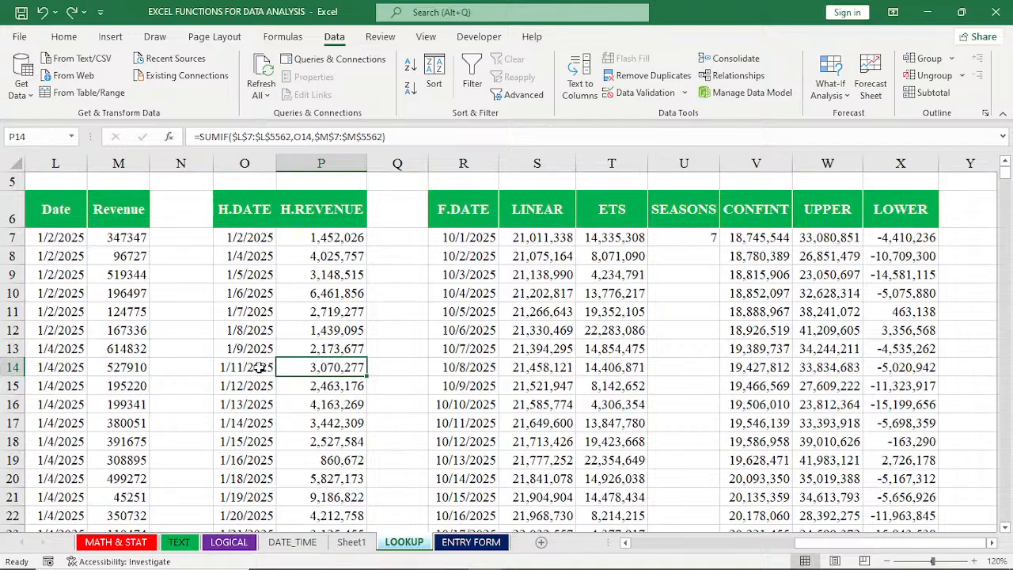
click(882, 93)
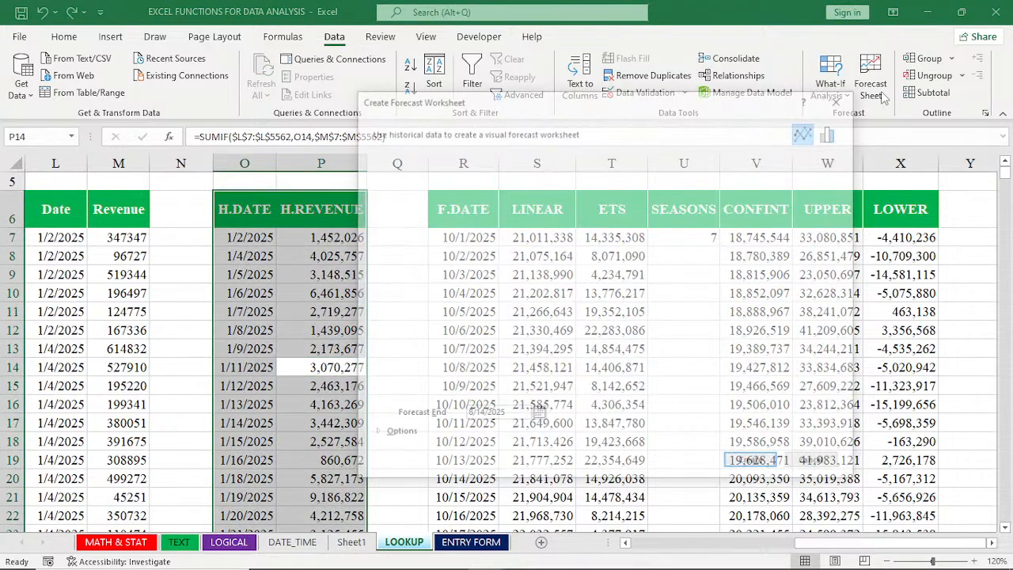
click(538, 415)
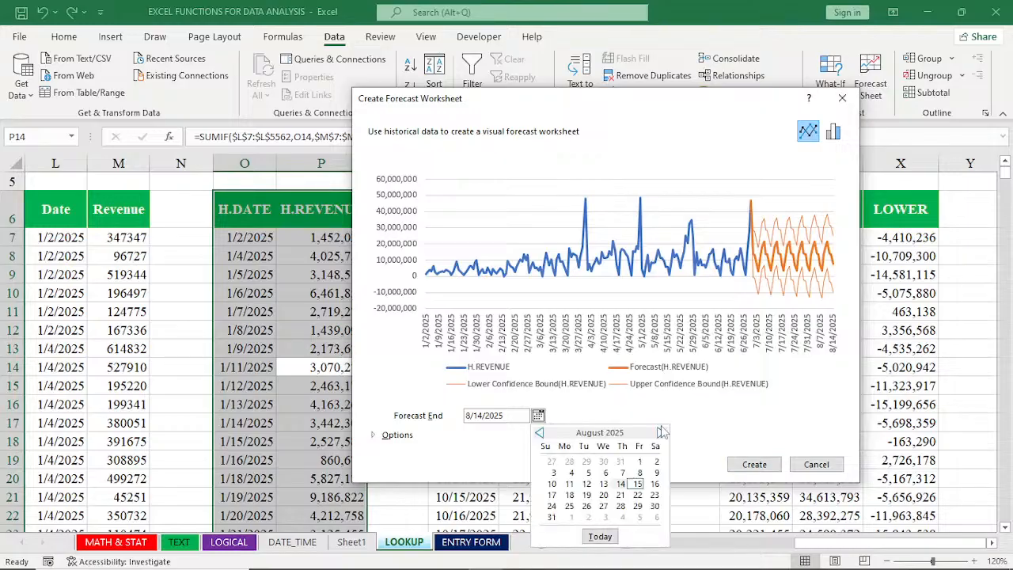
click(661, 432)
click(662, 433)
click(661, 433)
click(661, 432)
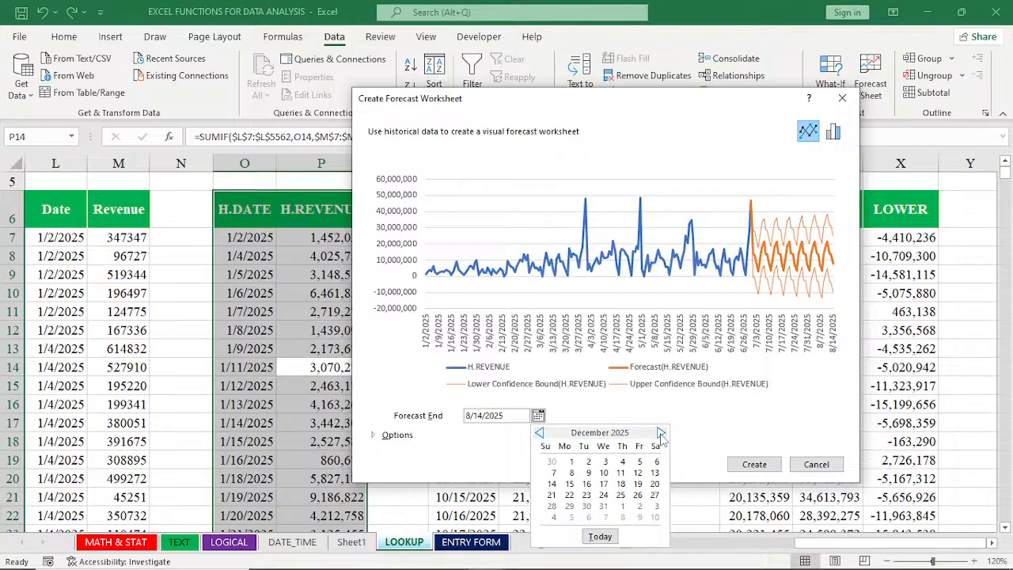
Step: Re-enter the forecast end date as 8/14/2025, create the forecast worksheet and dismiss its introductory note
click(516, 419)
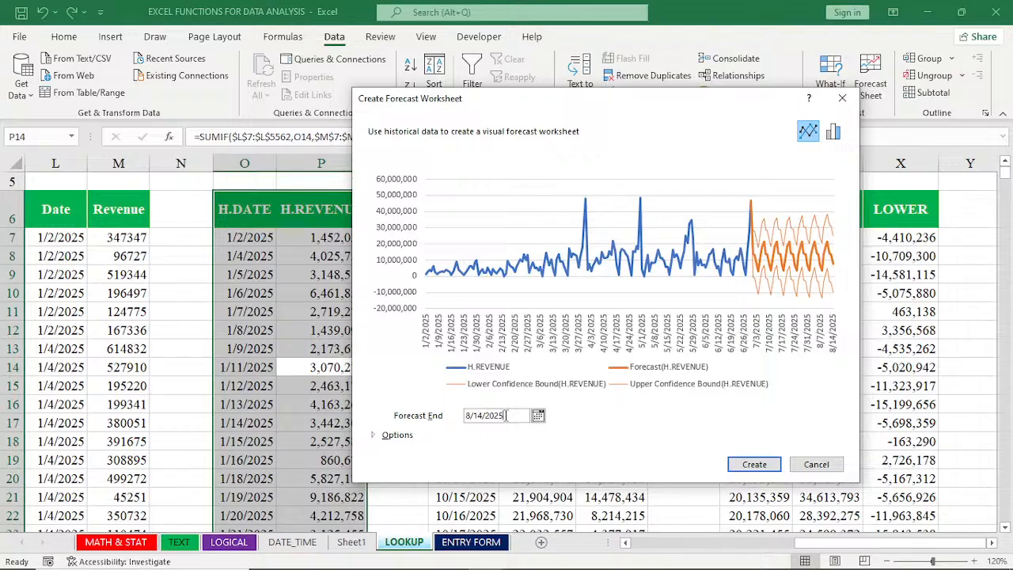
key(BackSpace)
text(6)
key(BackSpace)
key(BackSpace)
text(30)
click(472, 416)
key(BackSpace)
text(4)
click(754, 464)
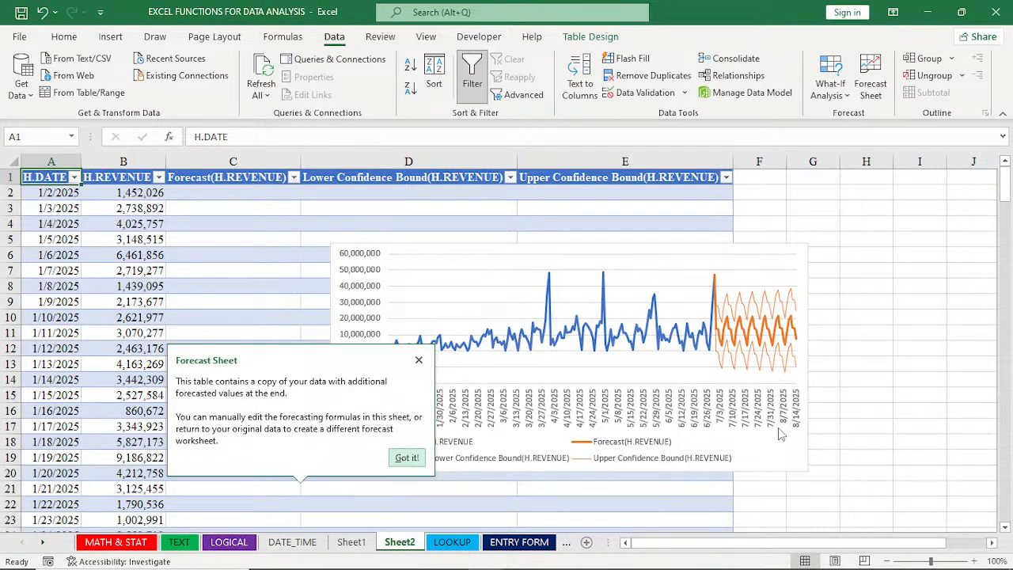
click(419, 361)
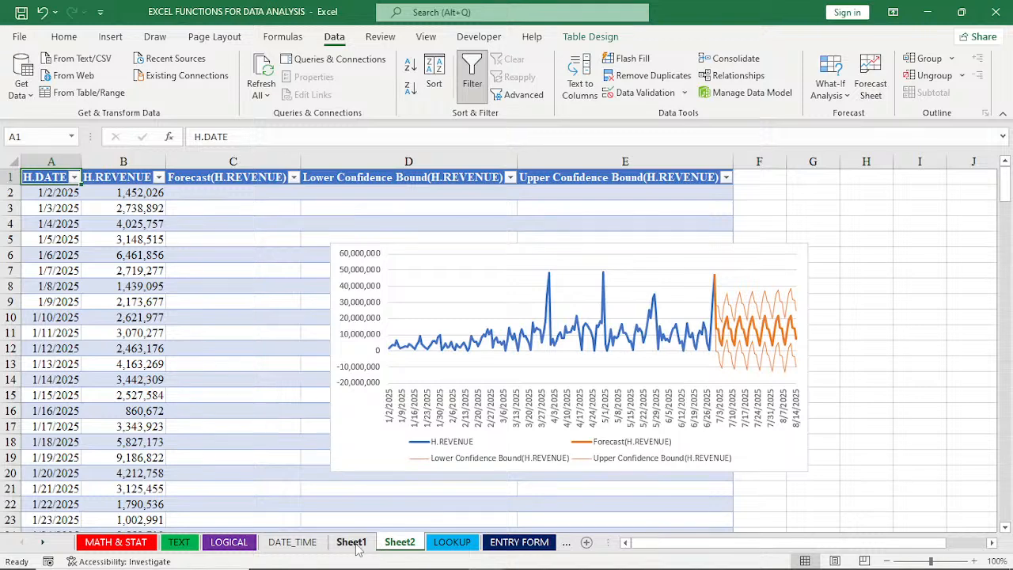
Step: Return to the LOOKUP sheet and examine the sales data table, especially its Revenue column
click(452, 543)
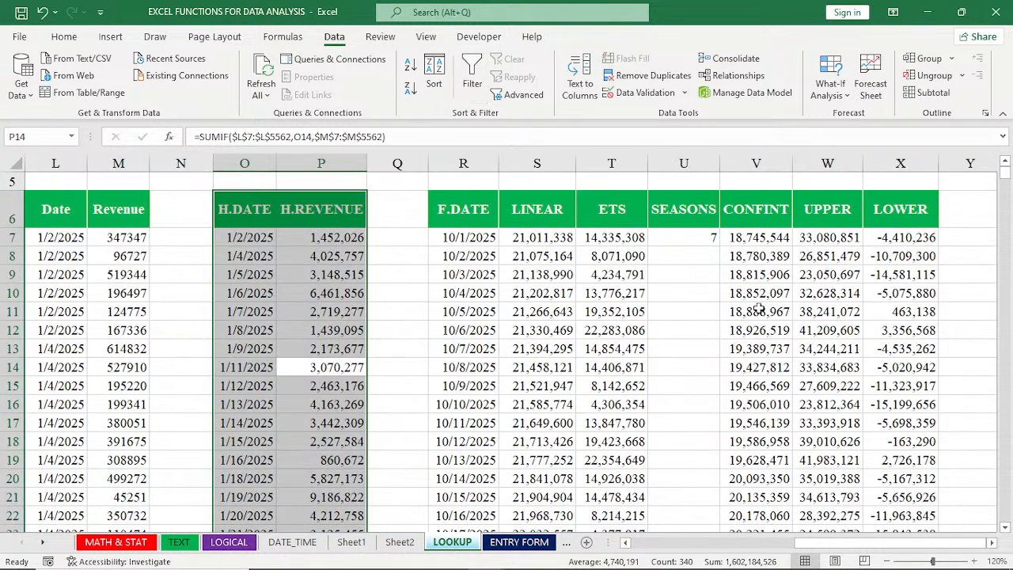
click(332, 386)
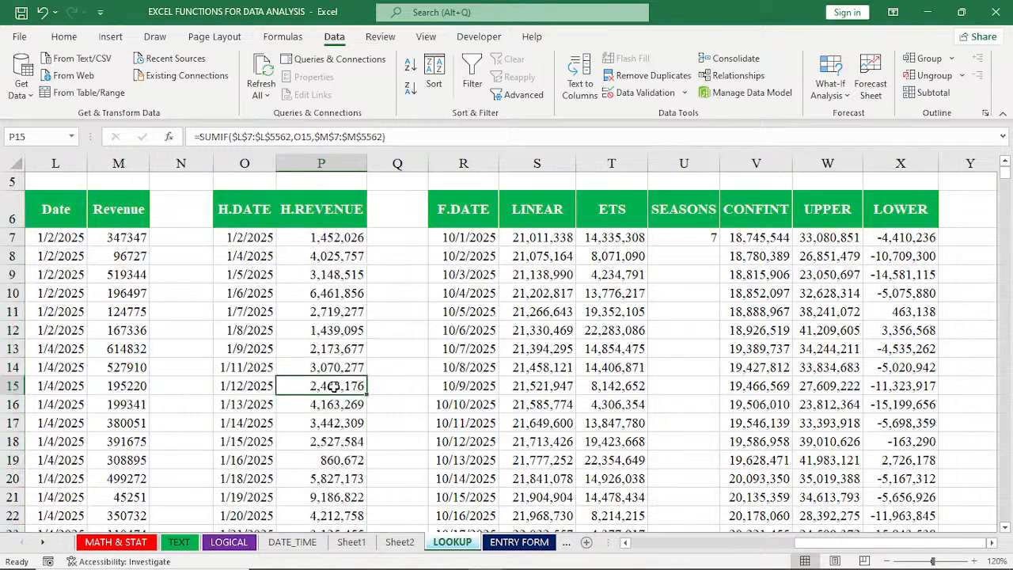
mouse_move(784, 561)
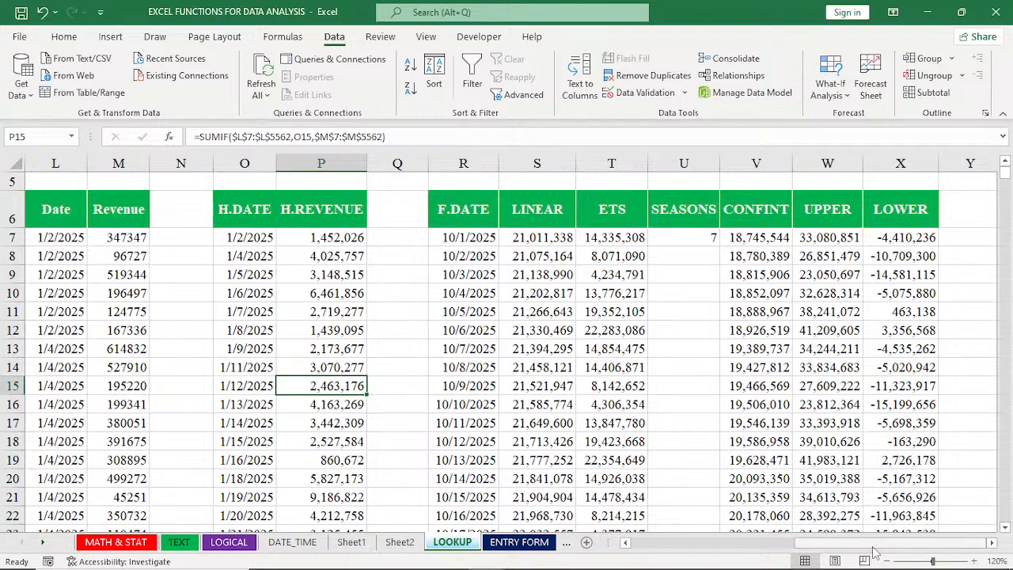
drag(876, 552, 687, 550)
scroll(702, 417, up, 2)
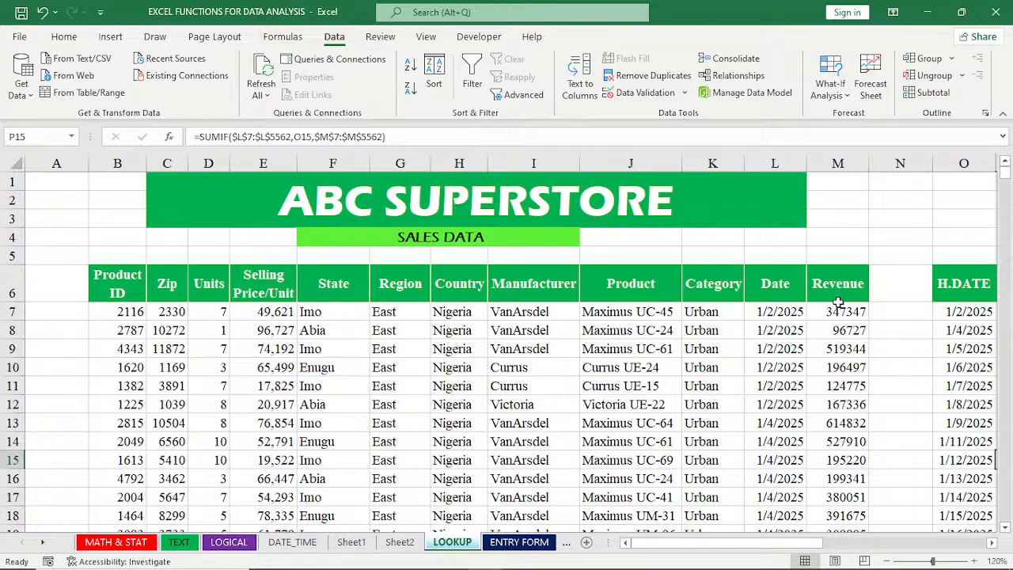
drag(838, 285, 839, 385)
click(843, 352)
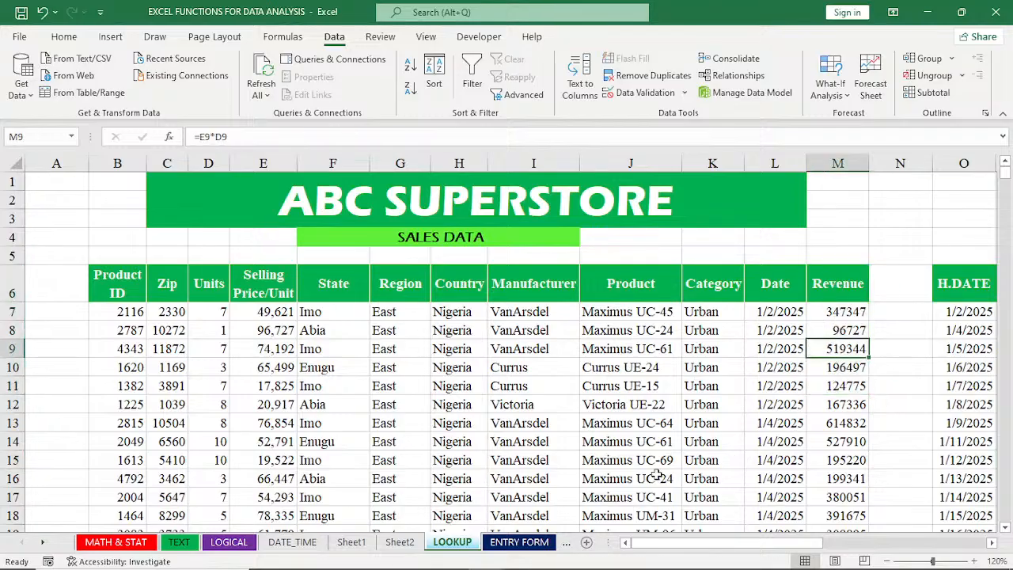
mouse_move(677, 568)
click(899, 242)
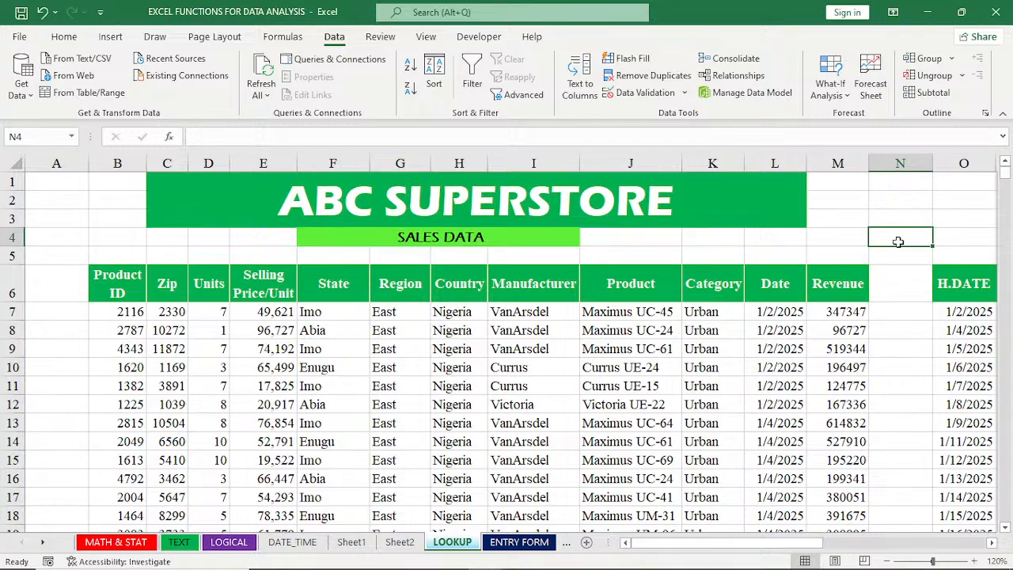
click(839, 312)
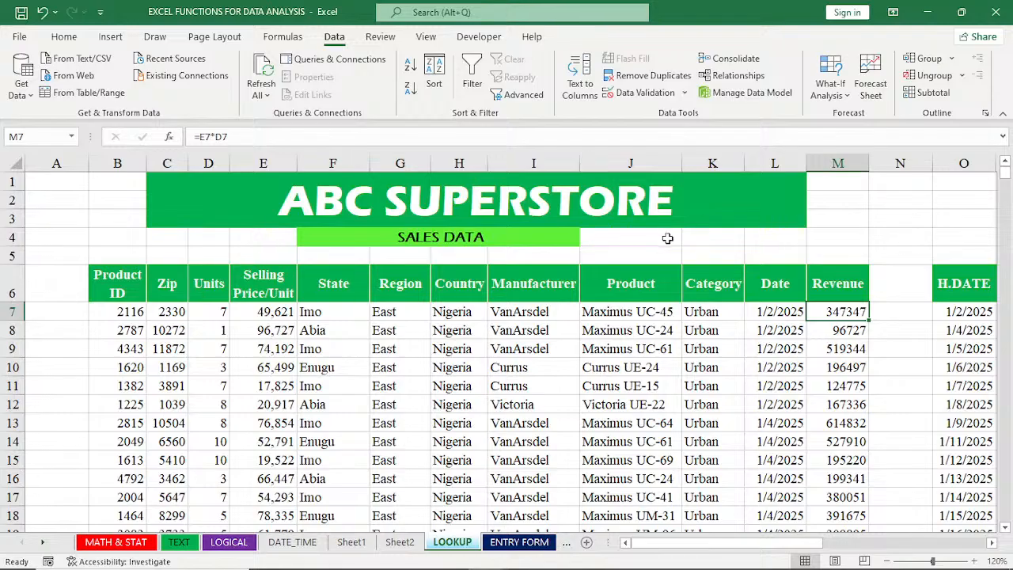
Step: Enter the label DATA ANALYSIS TOOLPAK in cell K4, above the sales table's Category header
click(700, 236)
text(D)
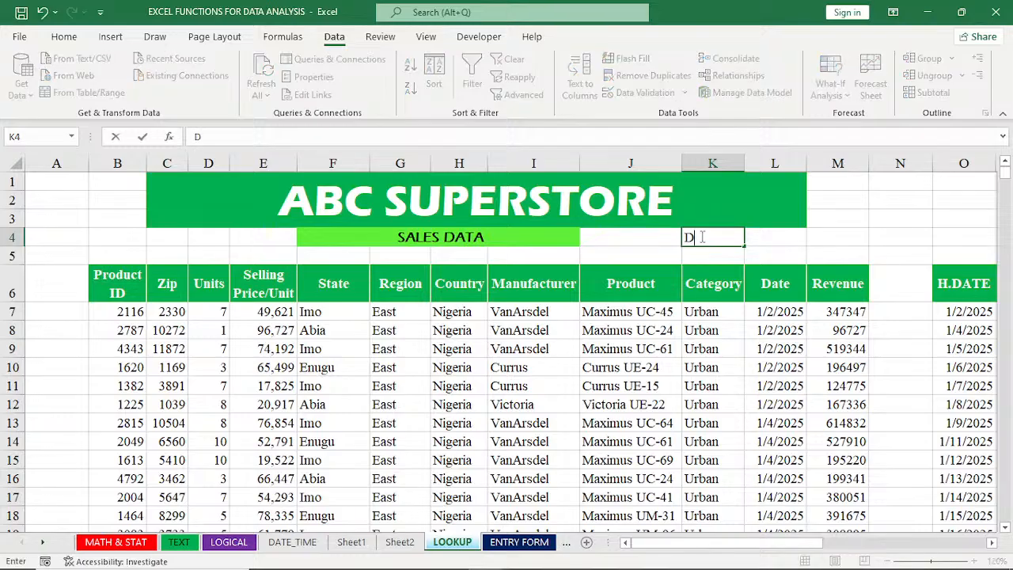
text(ATA ANAL)
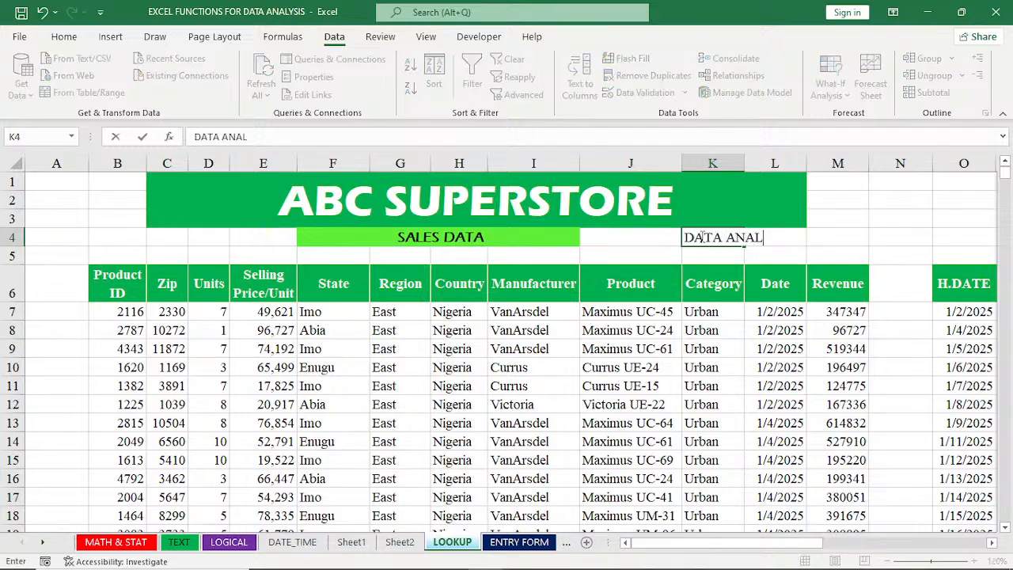
text(YSIS TOOLPAJ)
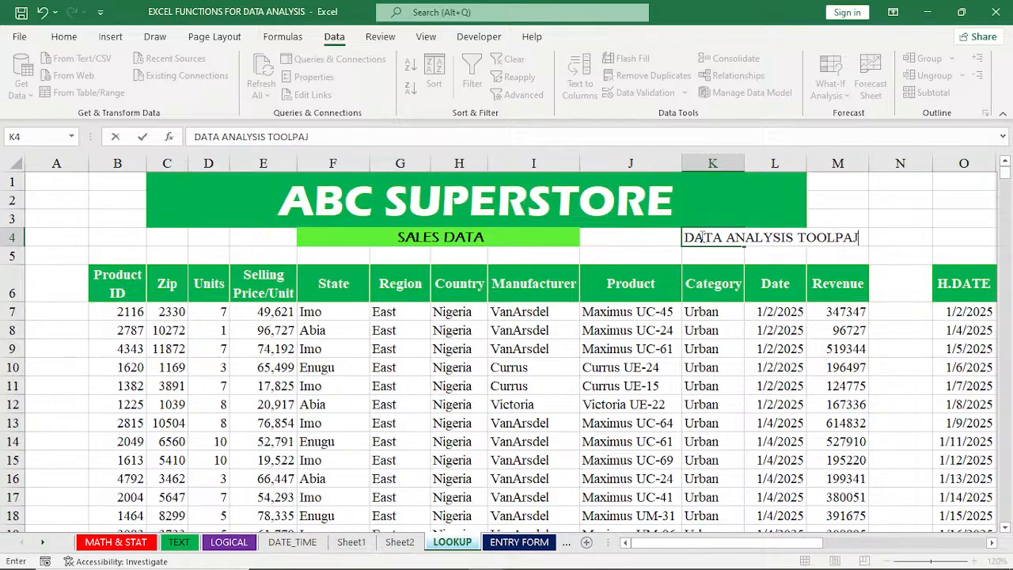
key(BackSpace)
text(K)
key(Return)
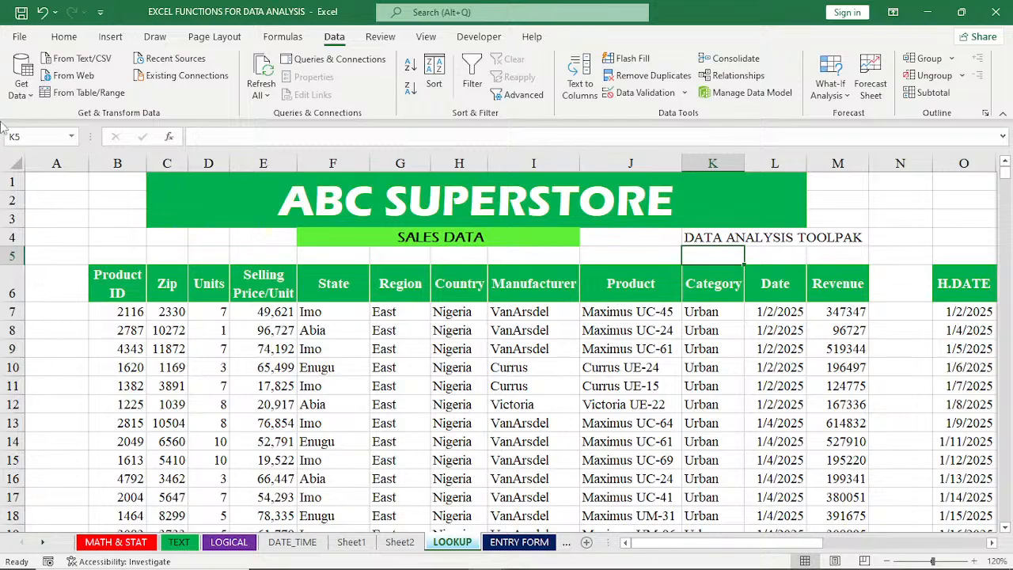
Step: Enable the Analysis ToolPak, Analysis ToolPak - VBA and Solver Add-in through the Excel add-ins options
click(19, 37)
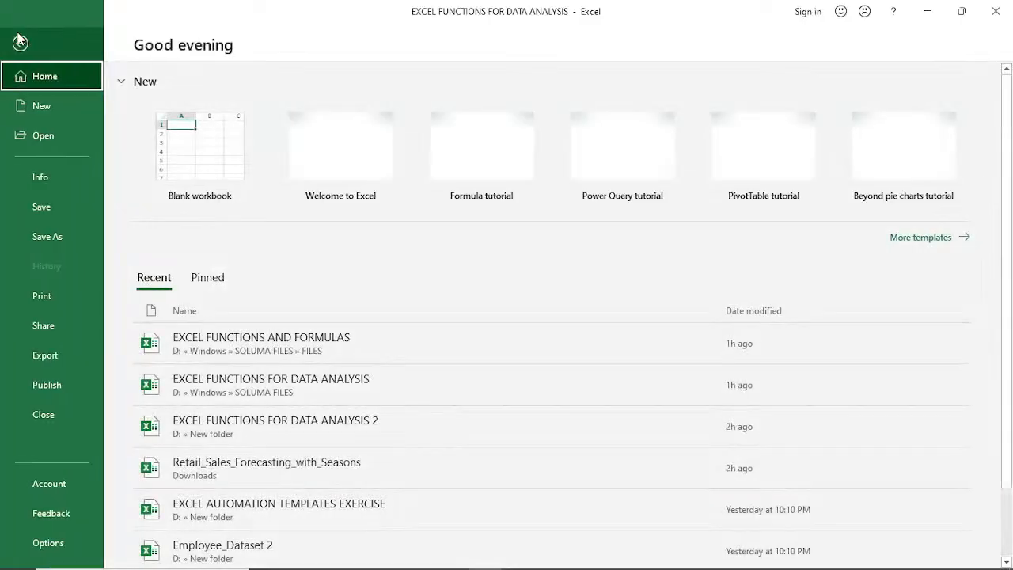
click(57, 543)
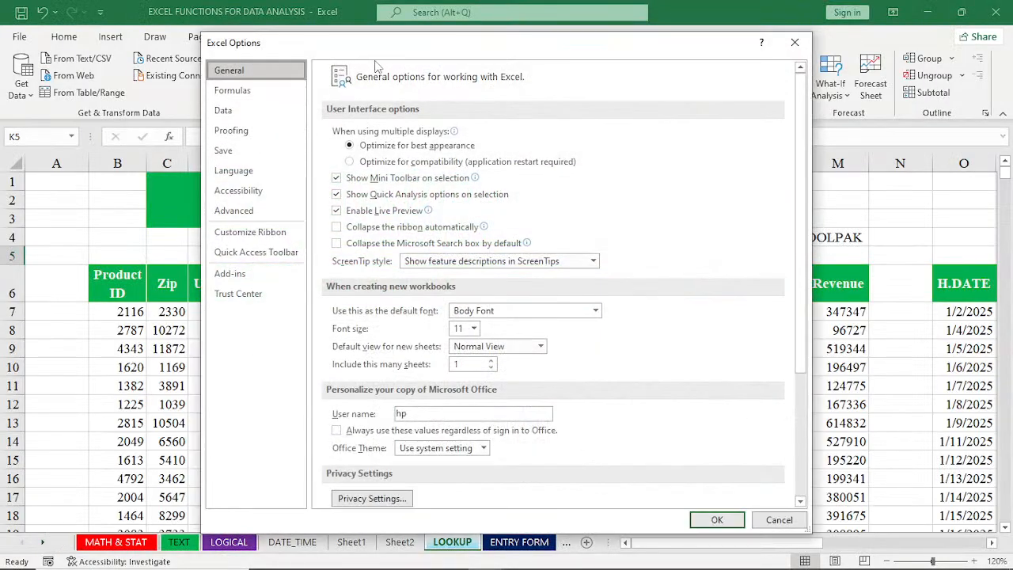
click(230, 275)
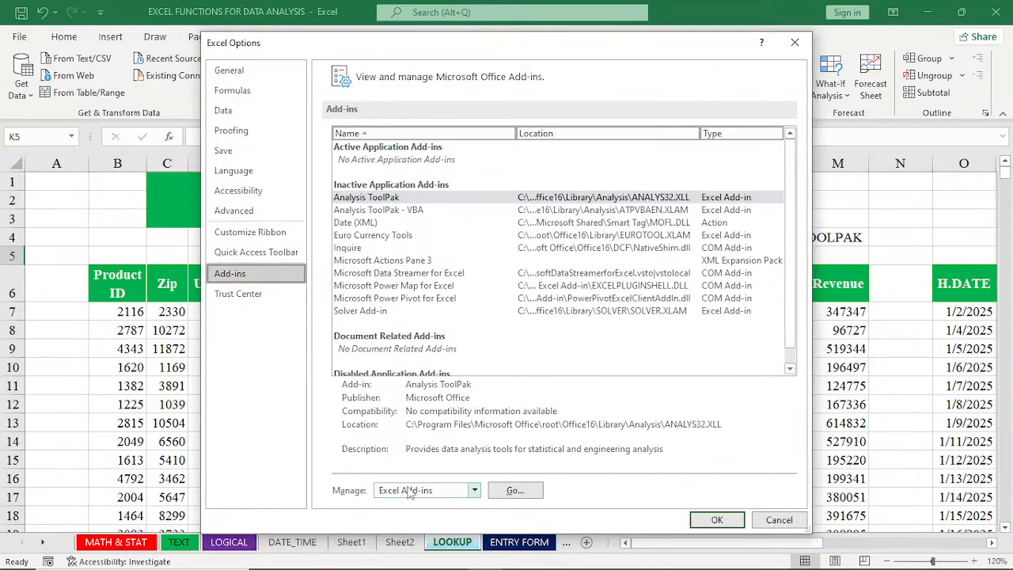
click(516, 491)
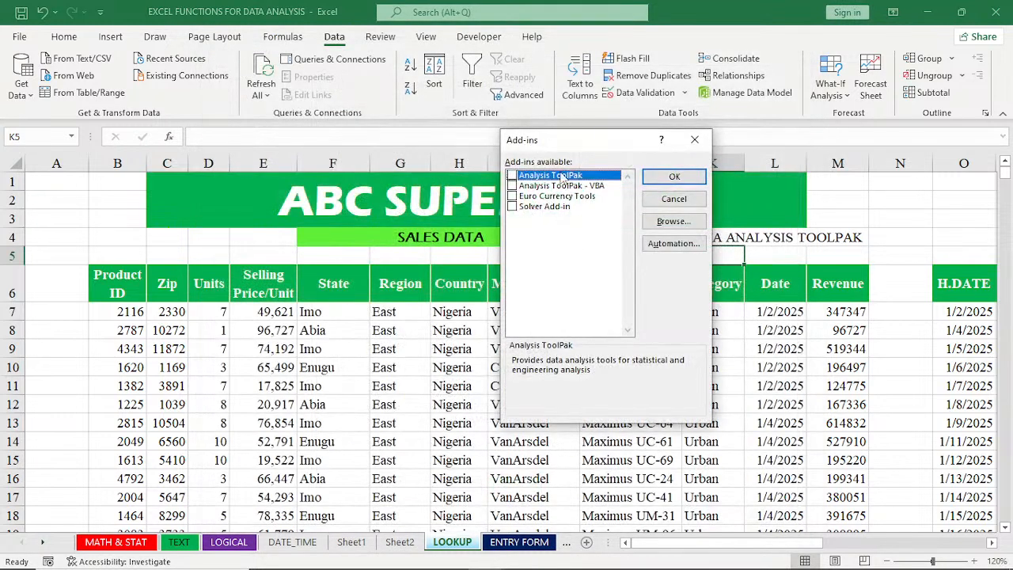
click(512, 175)
click(512, 185)
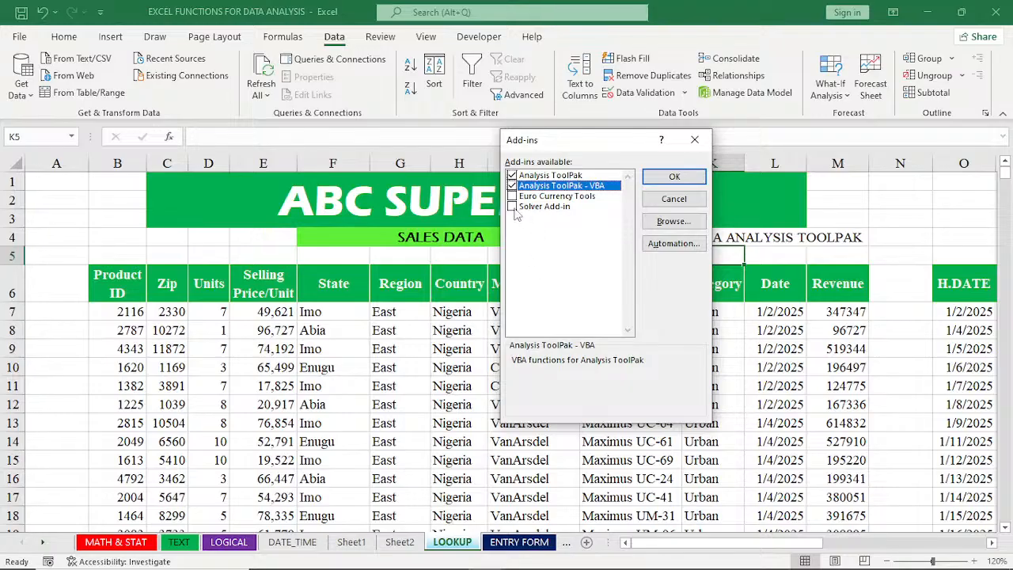
click(512, 207)
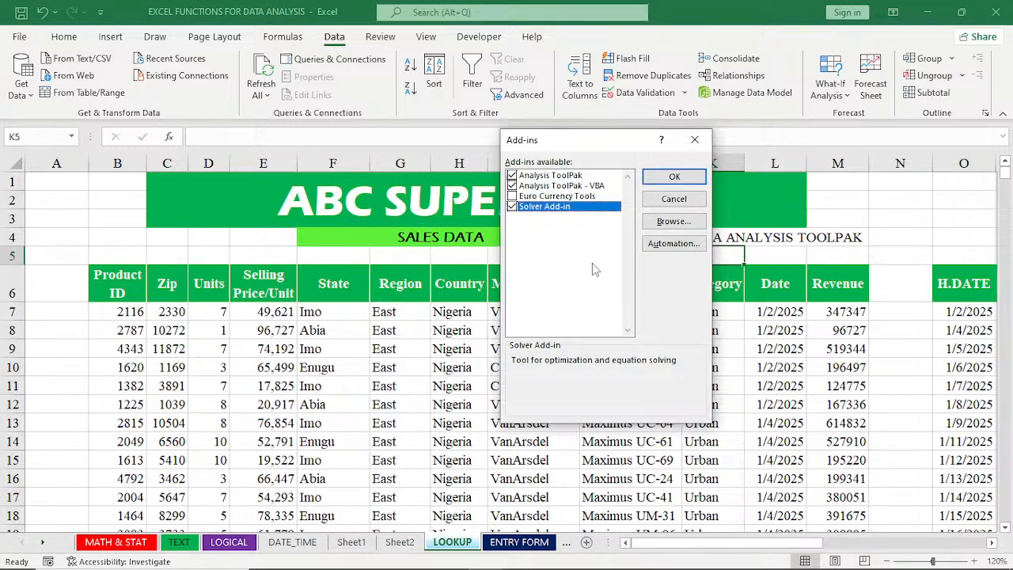
click(674, 179)
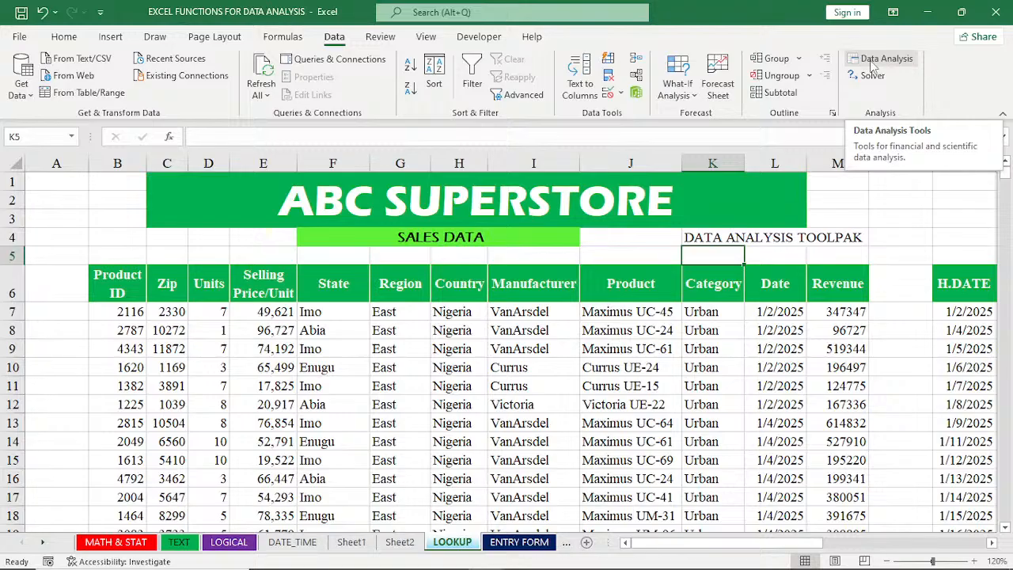
Step: Open the Data Analysis tools and look through the full list of available analysis methods
click(838, 314)
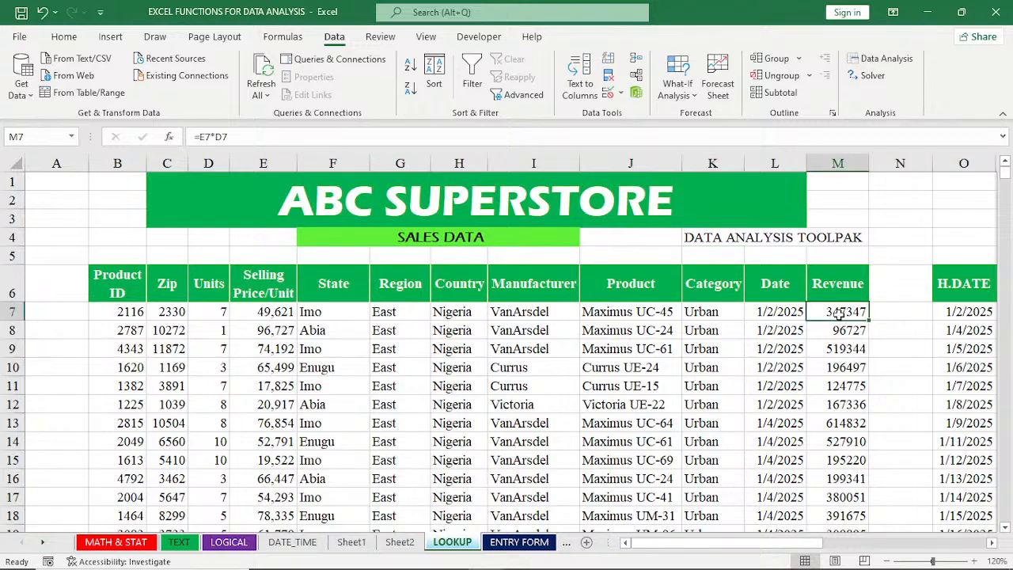
click(889, 61)
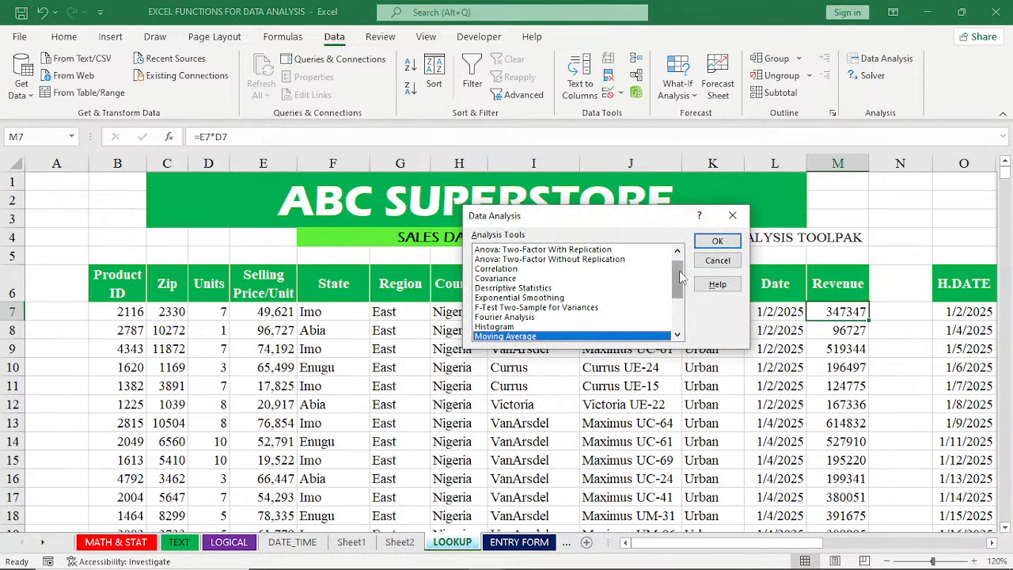
scroll(682, 275, up, 1)
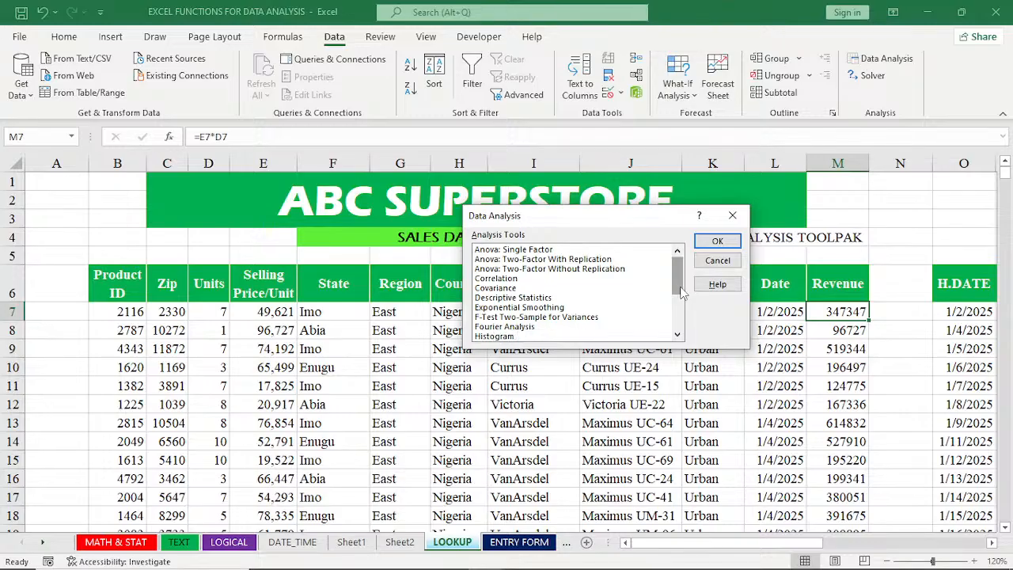
drag(680, 288, 681, 331)
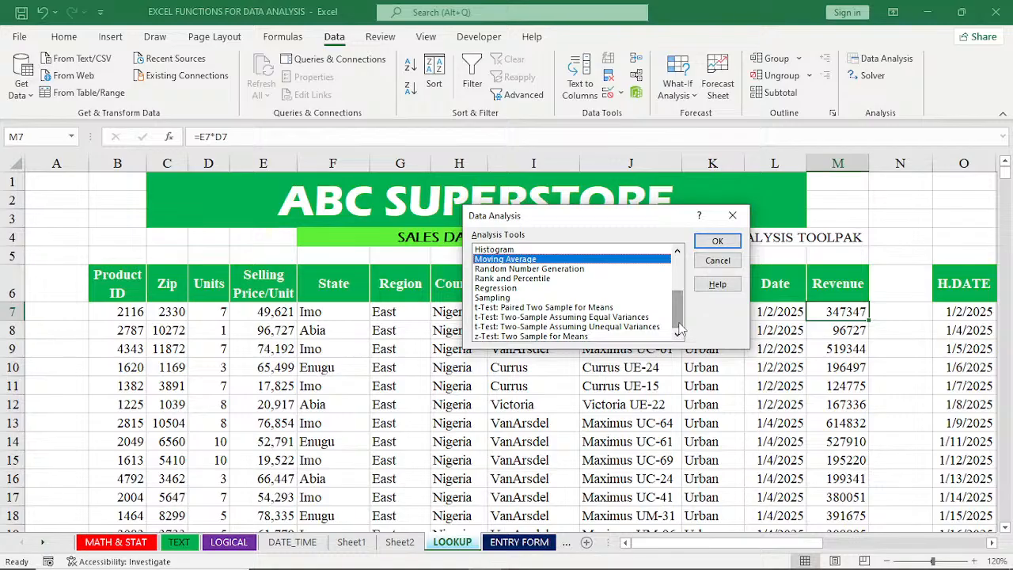
click(677, 251)
click(677, 251)
click(677, 251)
click(677, 250)
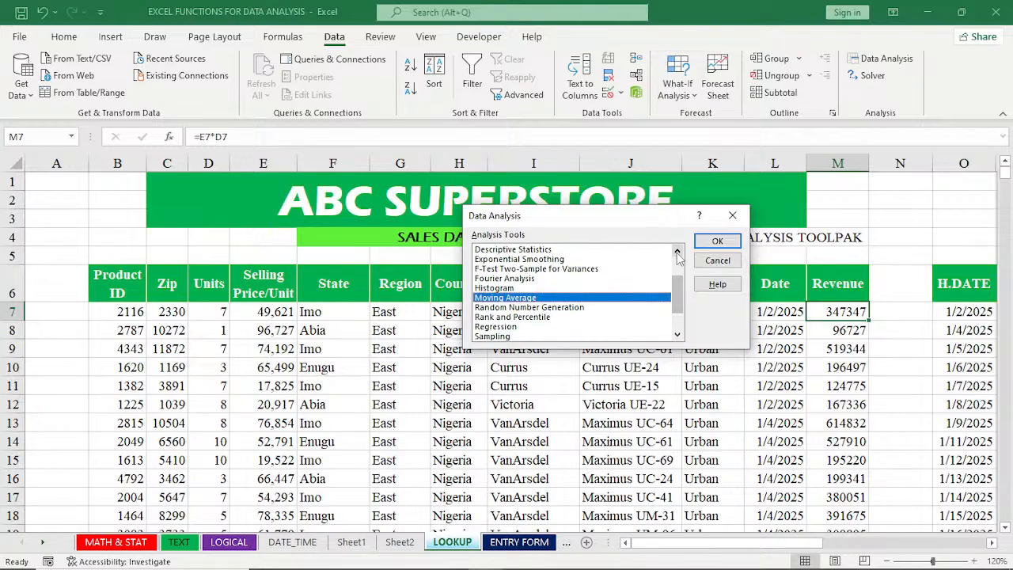
click(678, 251)
click(677, 251)
click(678, 251)
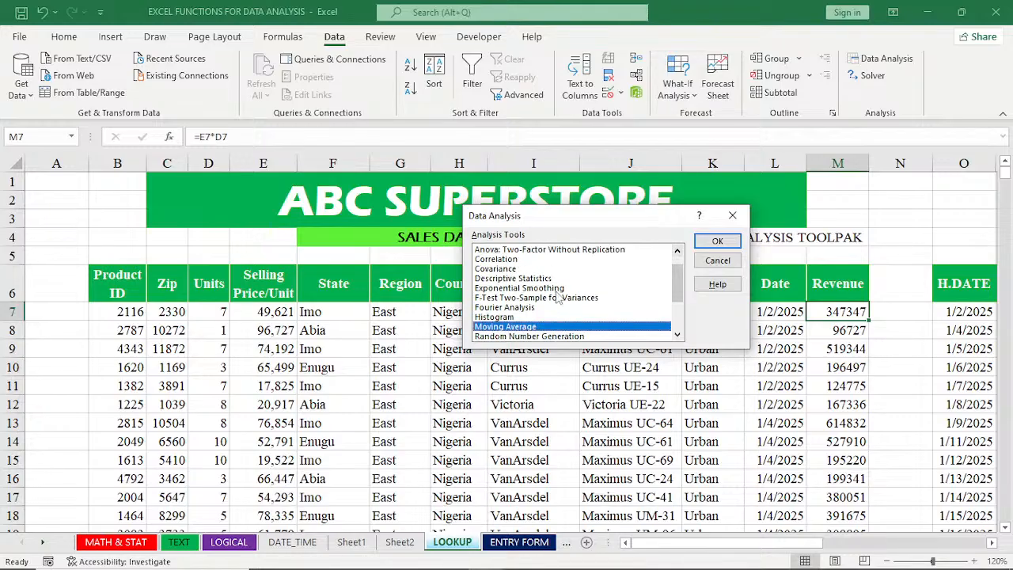
Step: Choose Descriptive Statistics and set its input range to the Revenue column including the header, $M$6:$M$5562
click(492, 279)
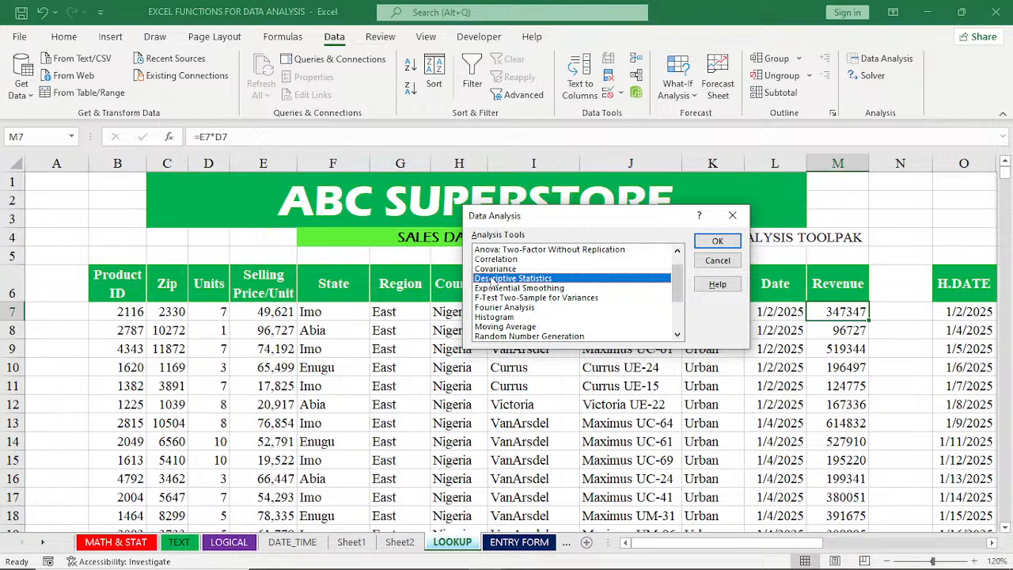
click(712, 240)
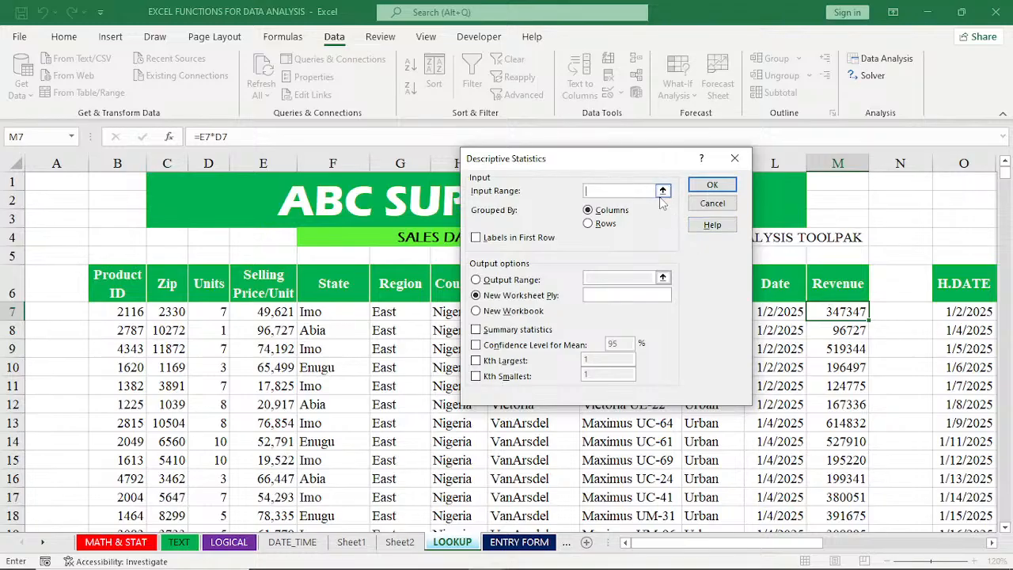
click(846, 283)
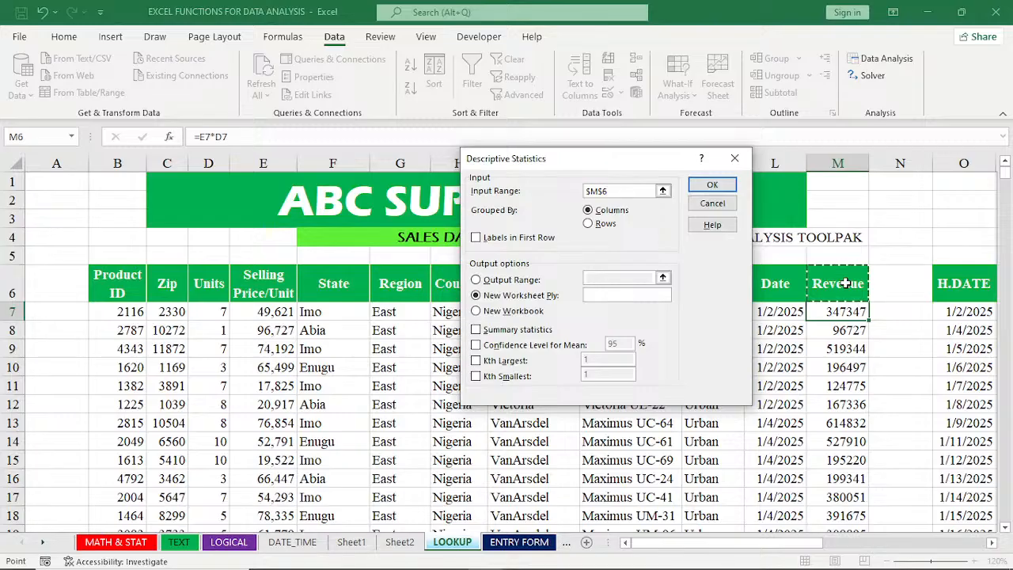
key(ctrl+shift+Down)
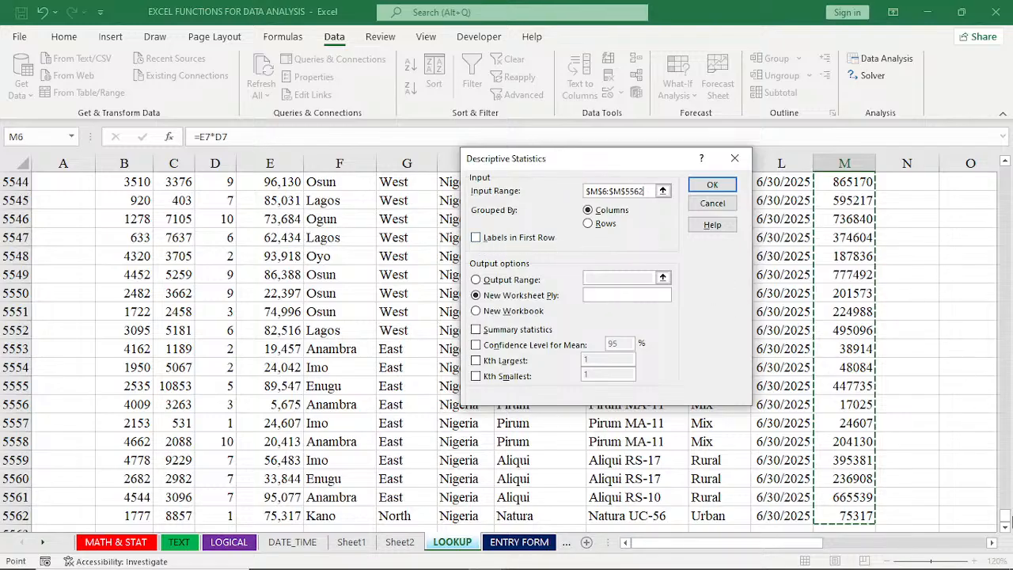
Step: Mark the first row of the input as labels and direct the Descriptive Statistics output to cell $Z$6
drag(1005, 518, 1005, 169)
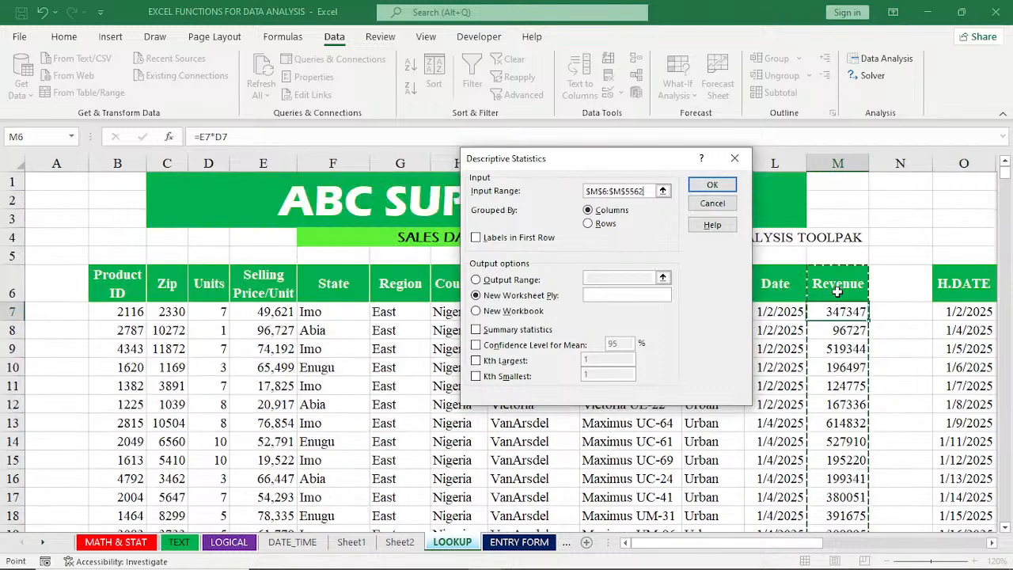
click(476, 239)
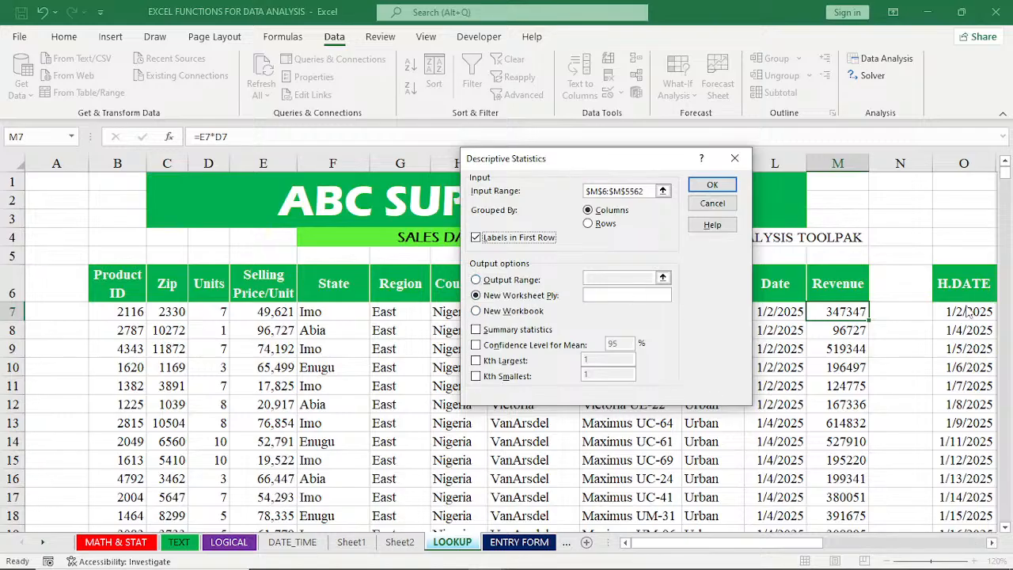
click(476, 280)
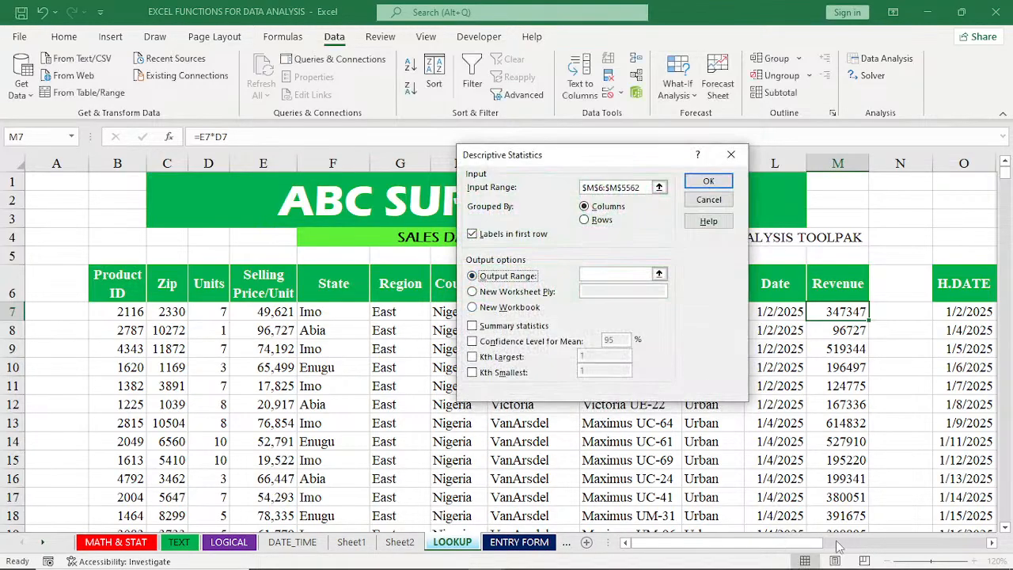
click(608, 275)
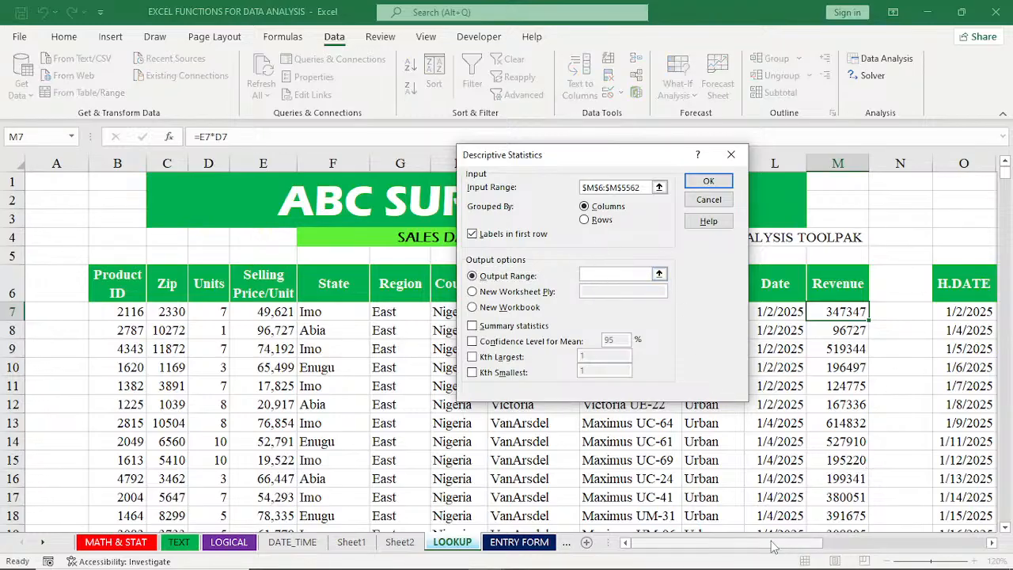
drag(774, 547, 934, 546)
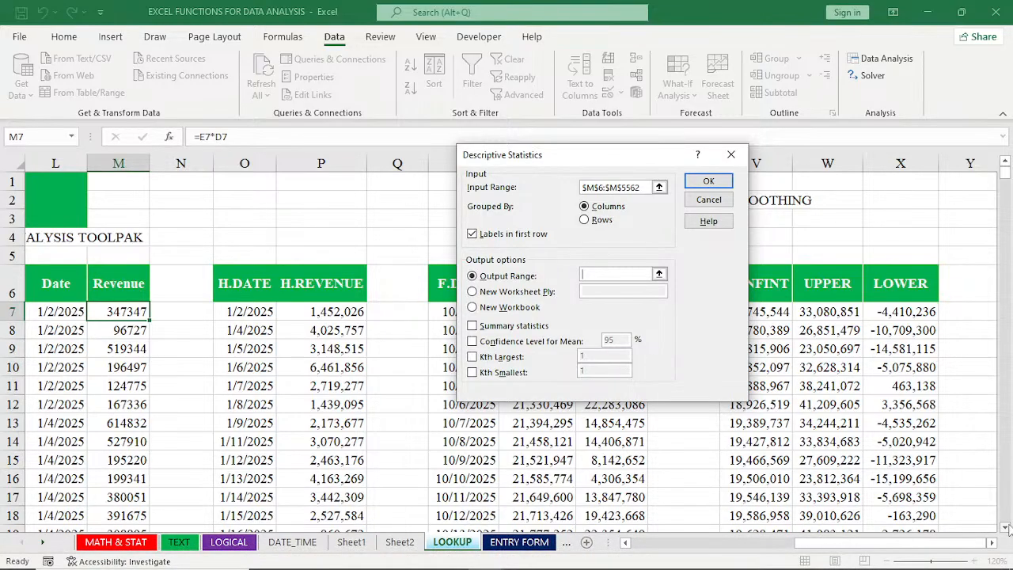
click(992, 543)
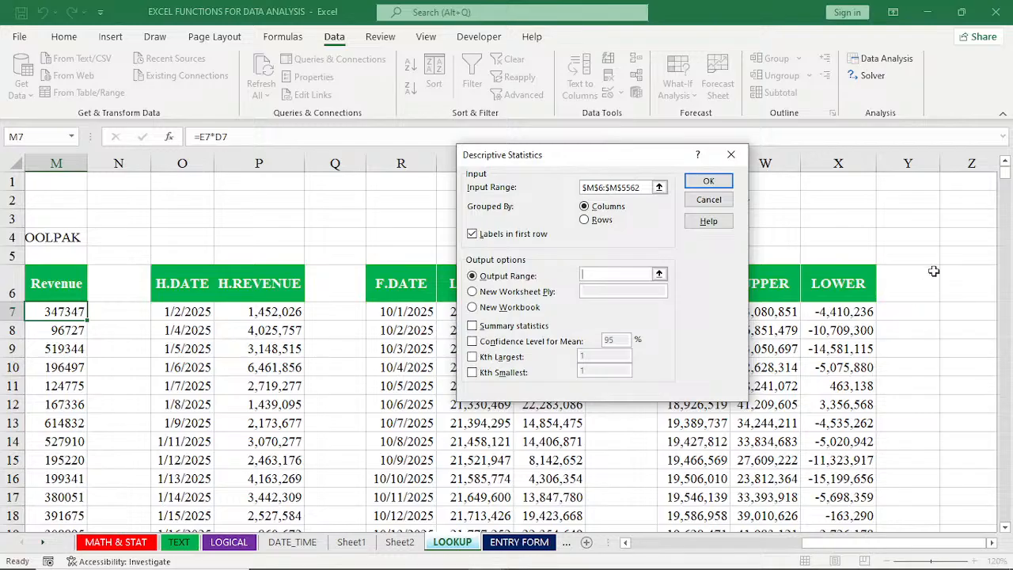
click(960, 283)
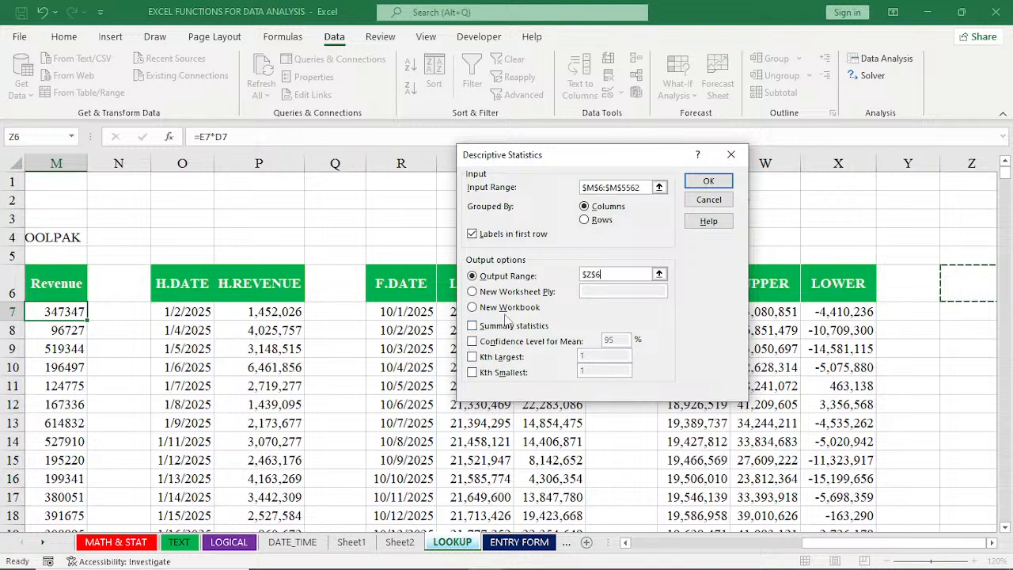
Step: Include summary statistics, a 95% confidence level for the mean, and Kth largest and smallest of 1, and run the analysis
click(473, 326)
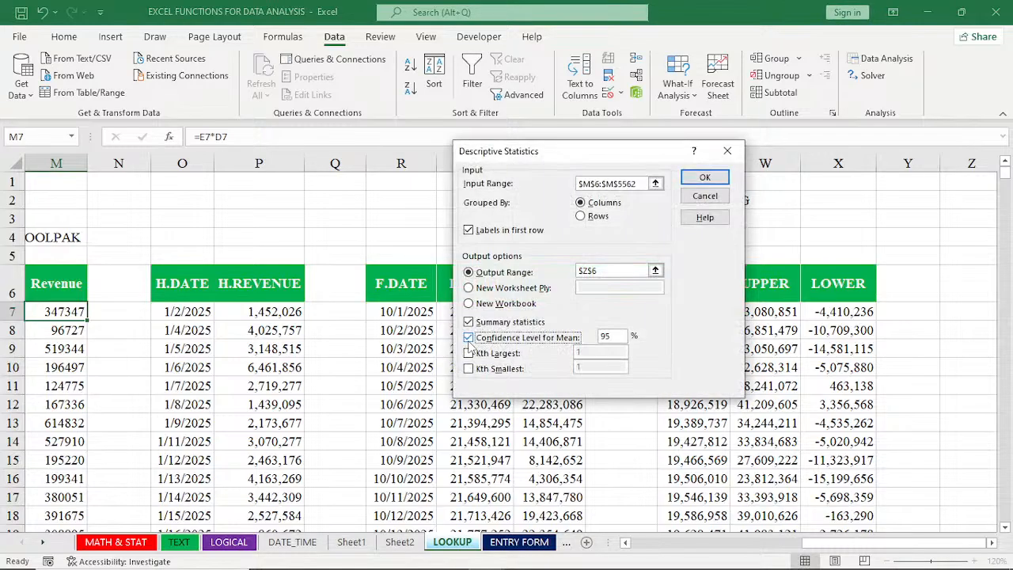
click(468, 338)
click(468, 353)
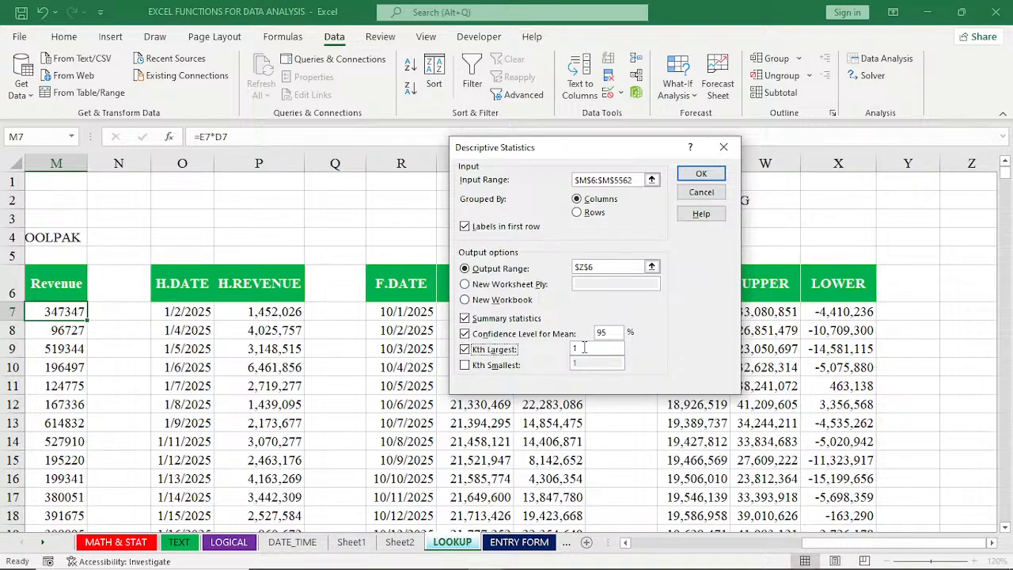
click(465, 367)
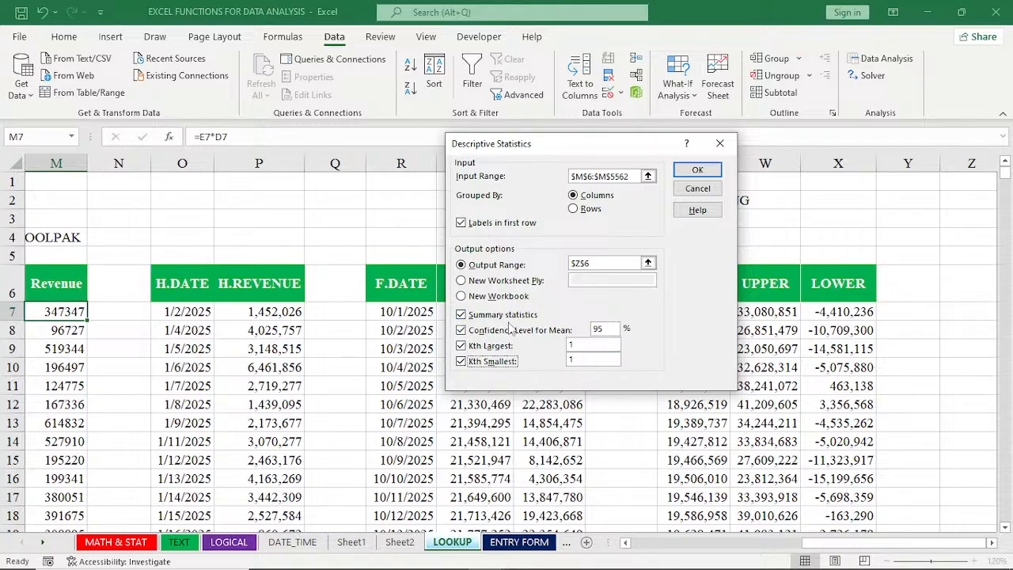
click(697, 173)
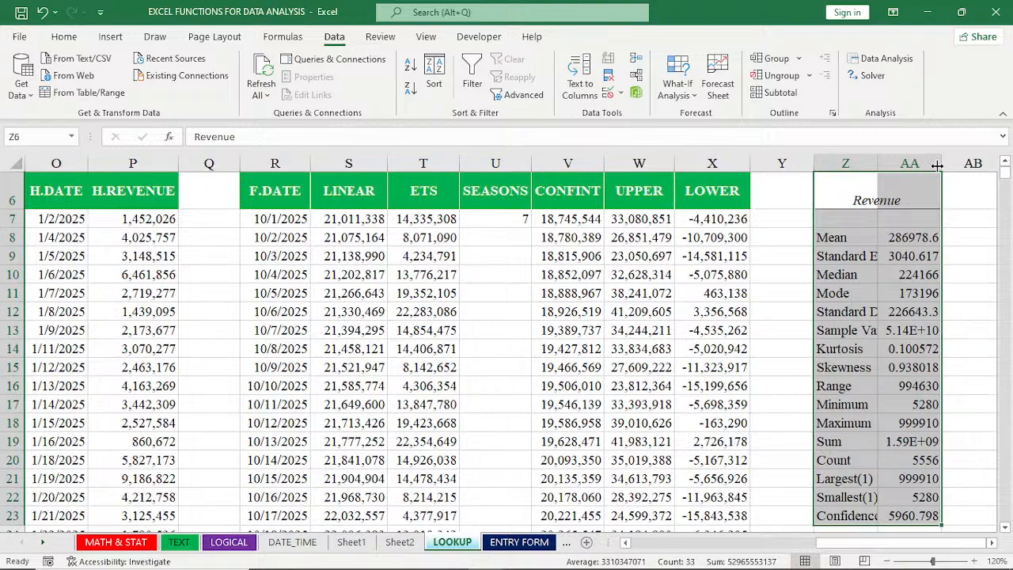
Step: Widen columns Z and AA to fit the statistics labels and values, and look over the Revenue results
drag(937, 163, 962, 163)
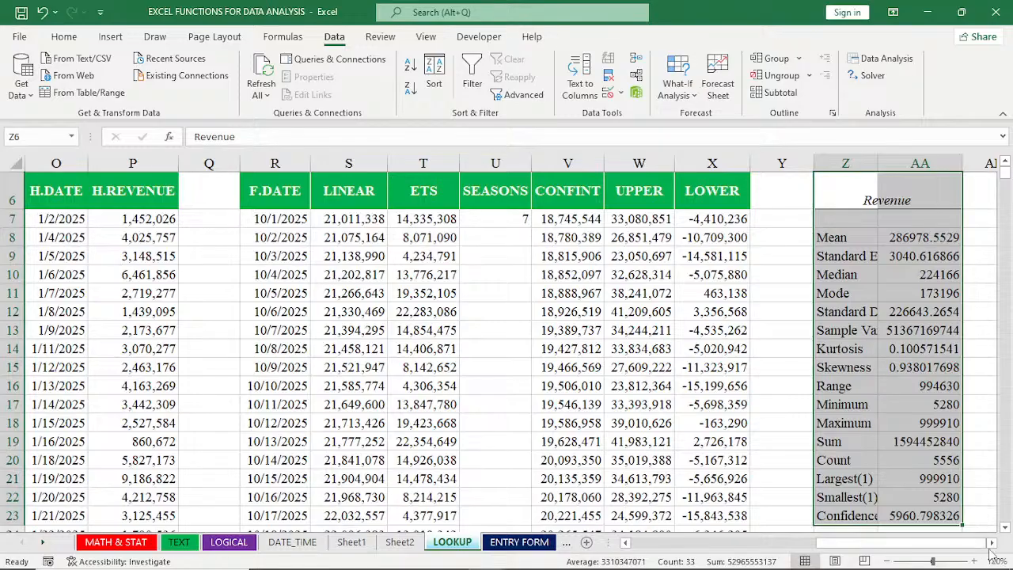
click(994, 544)
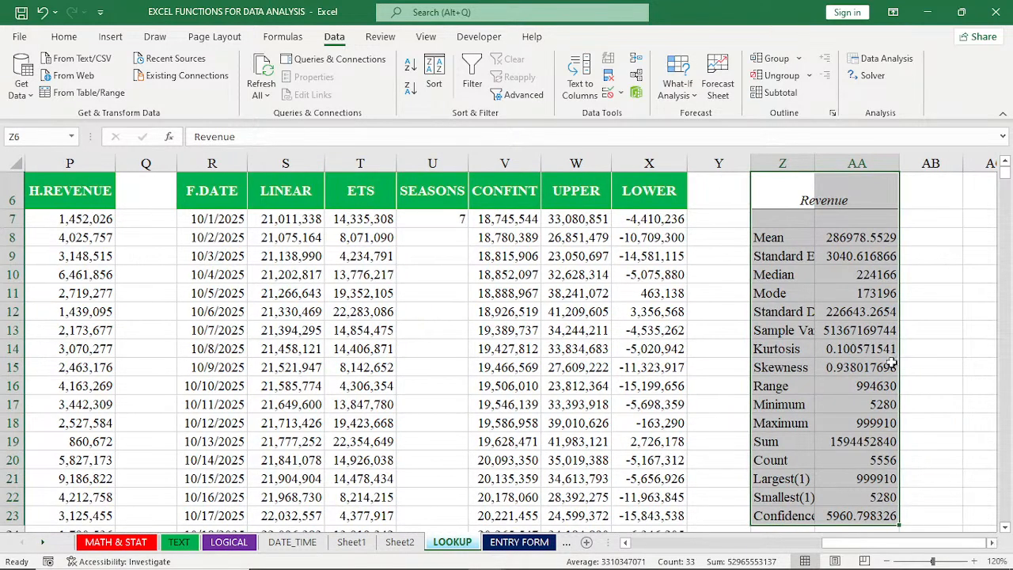
click(835, 198)
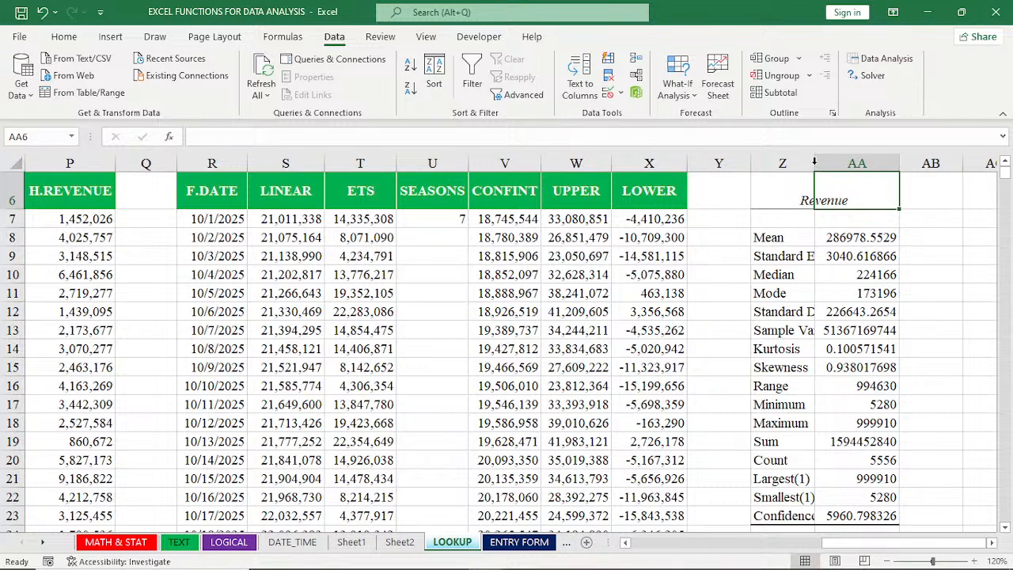
drag(813, 161, 901, 161)
click(992, 543)
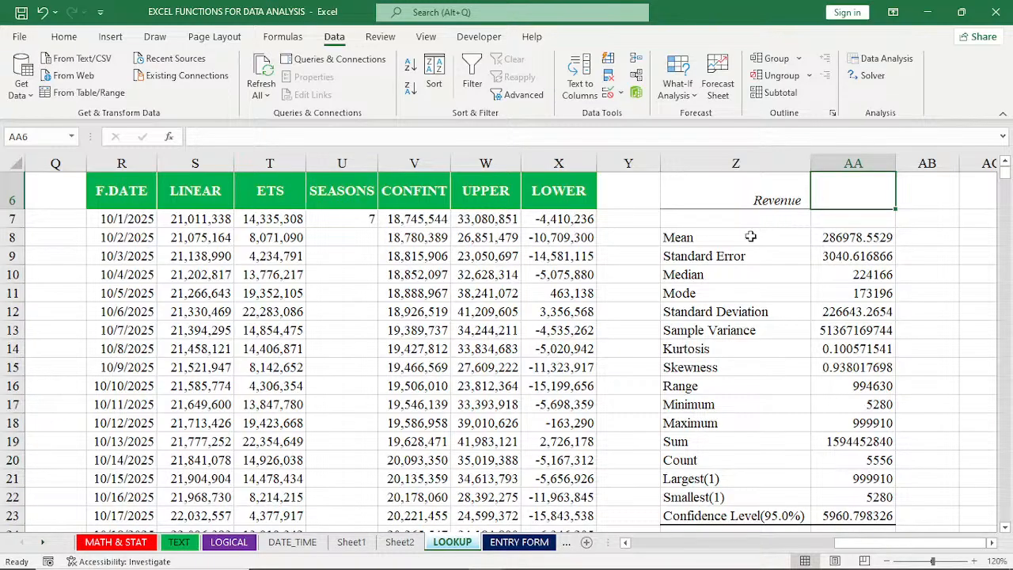
click(1004, 161)
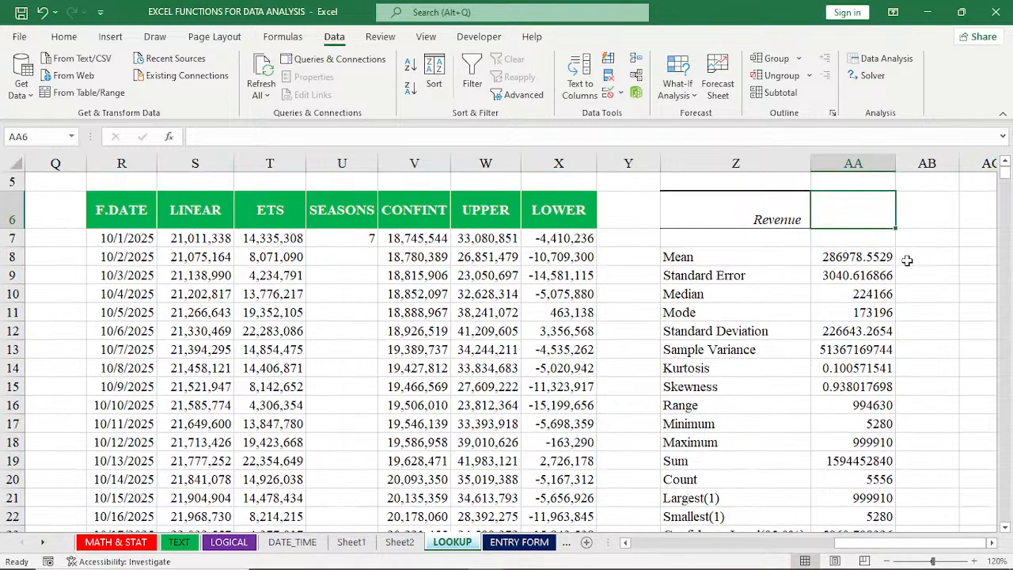
click(1005, 527)
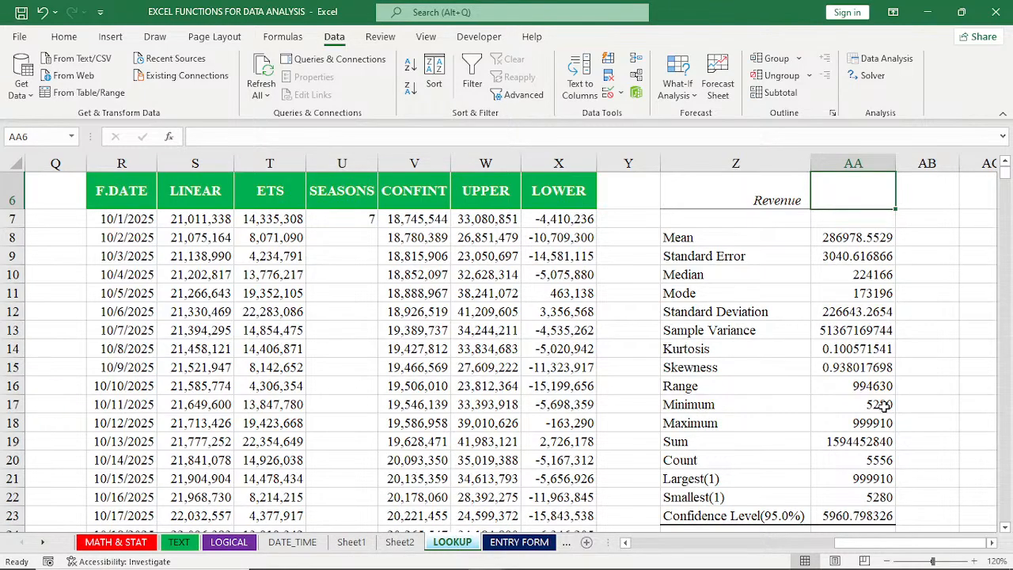
Step: Undo the column widening and clear the Descriptive Statistics output from columns Z and AA
key(ctrl+z)
key(ctrl+z)
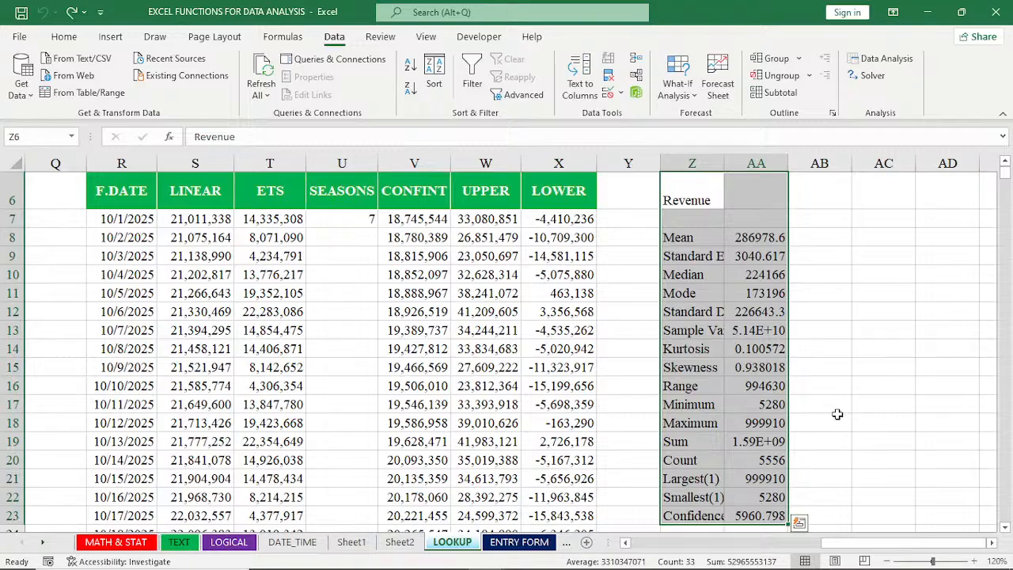
key(Delete)
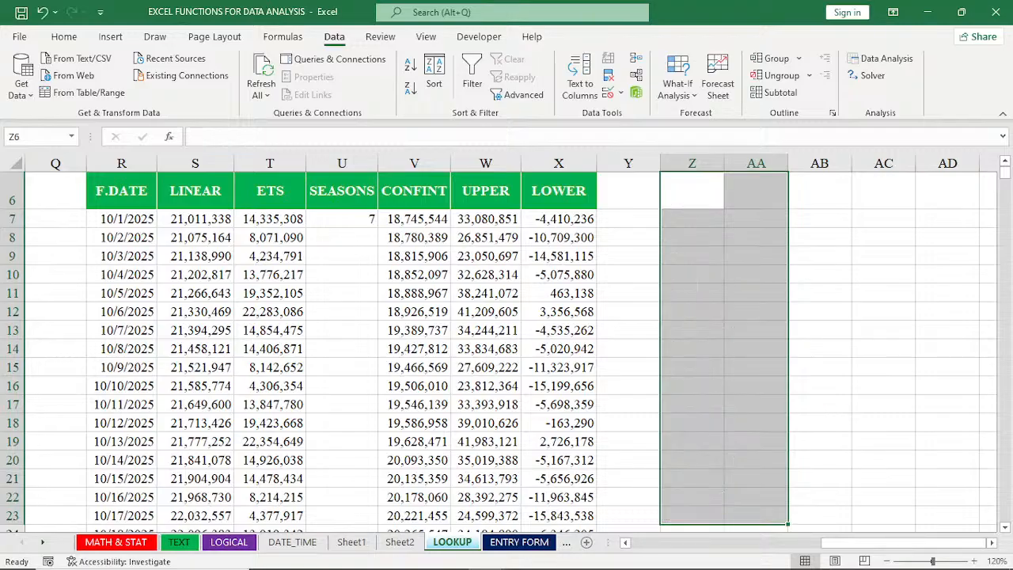
Step: Select cell M7 in the Revenue column and reopen the Descriptive Statistics analysis tool
click(625, 543)
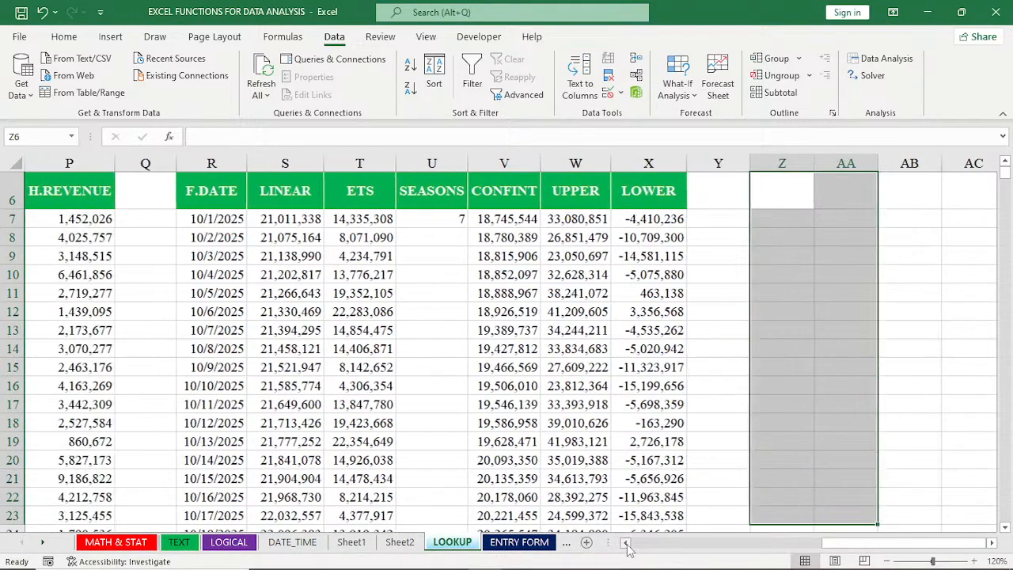
click(625, 543)
click(626, 543)
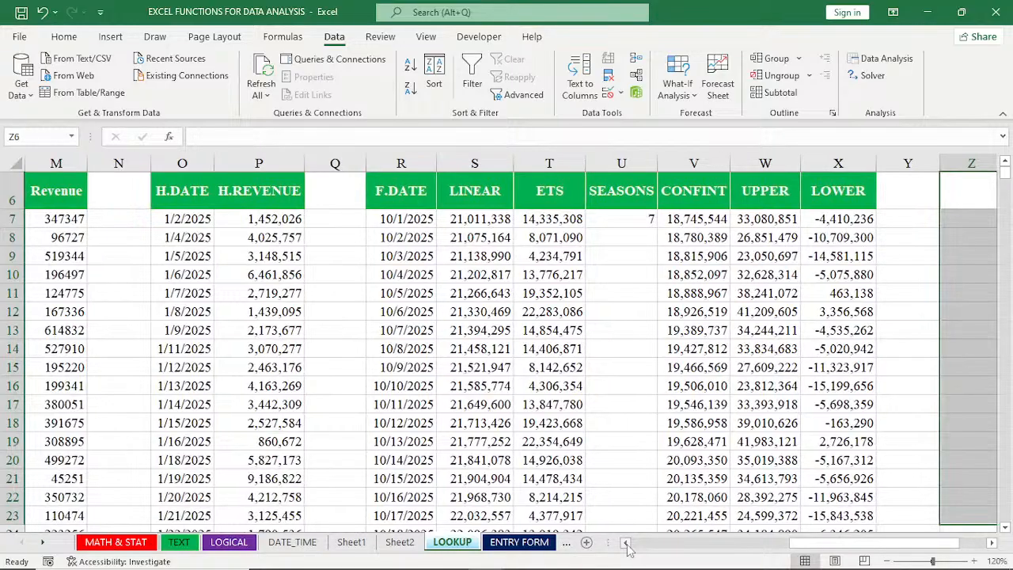
click(625, 543)
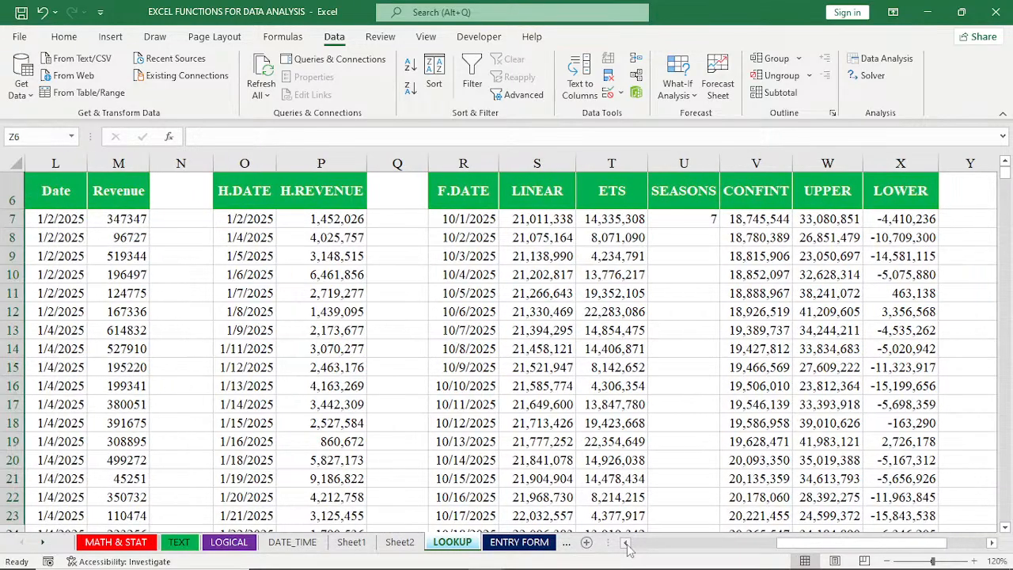
click(625, 543)
click(625, 543)
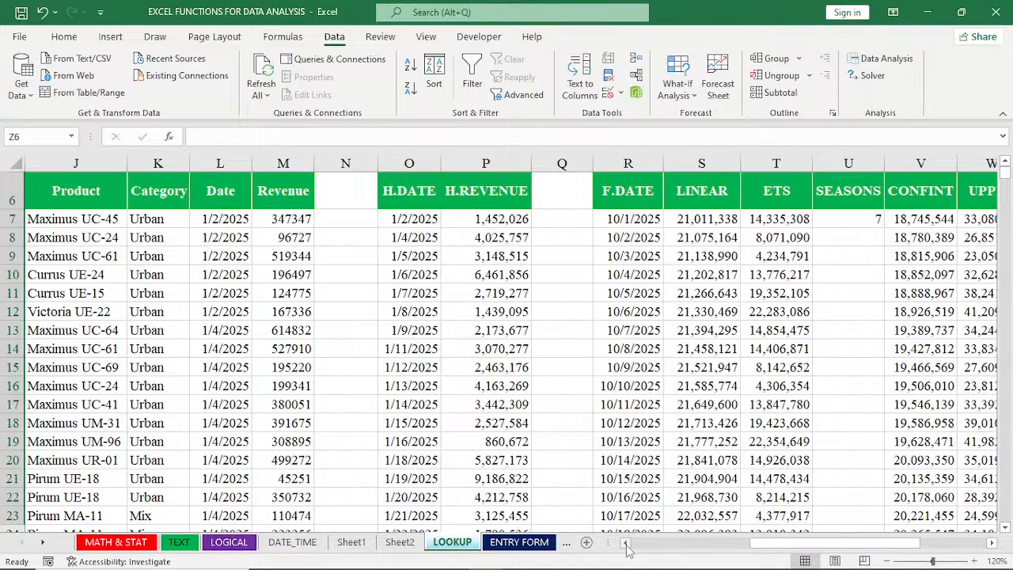
click(625, 543)
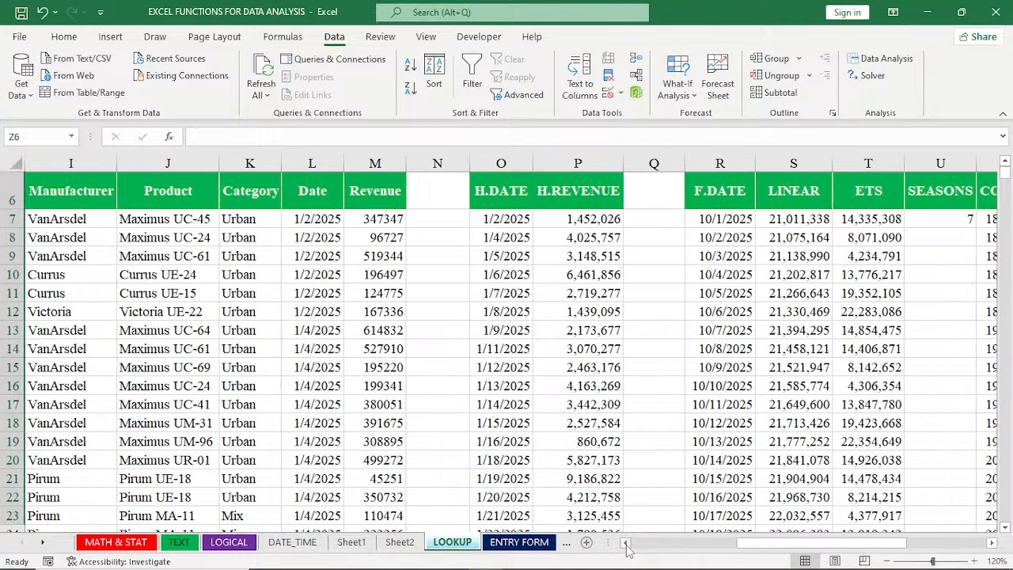
click(383, 219)
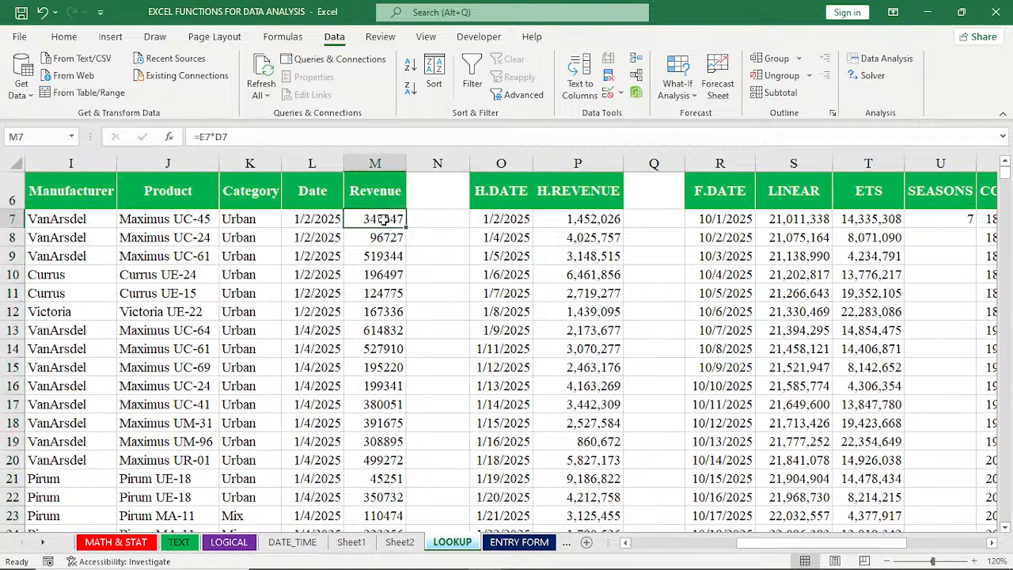
click(892, 64)
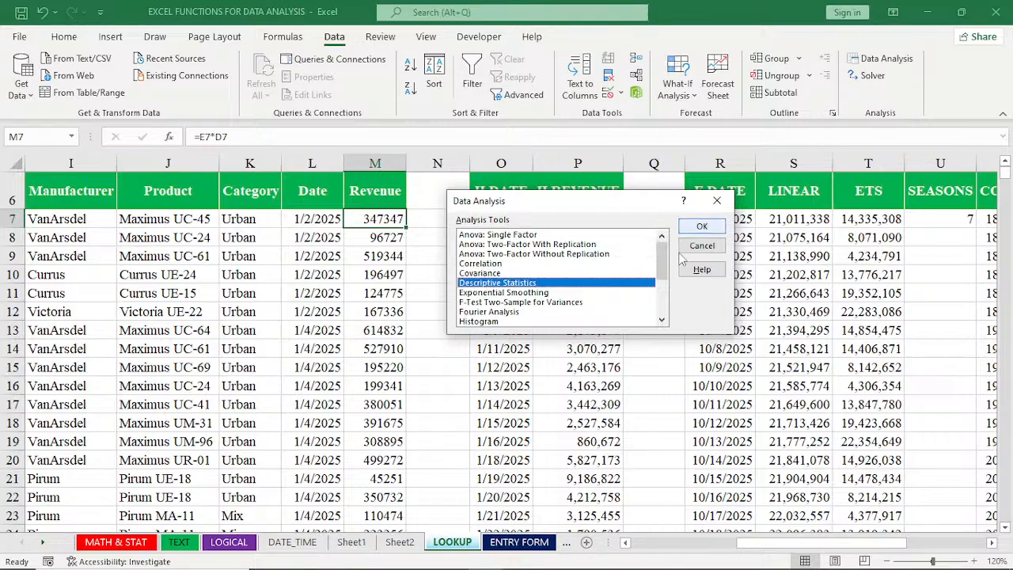
click(701, 227)
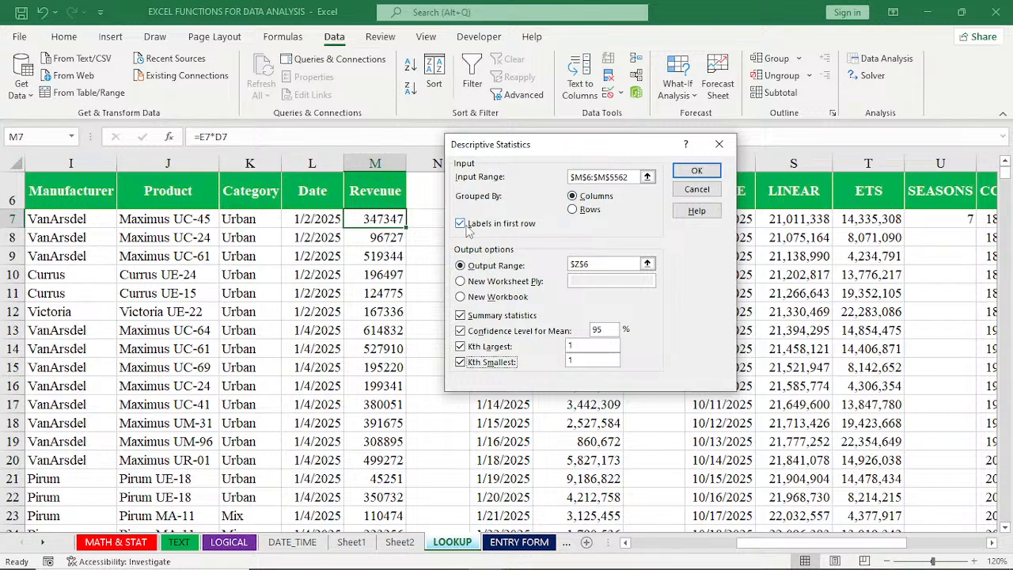
Step: Set Kth Largest and Kth Smallest to 2, keep the confidence level at 95%, and run the analysis
click(577, 344)
click(571, 362)
click(606, 330)
click(697, 174)
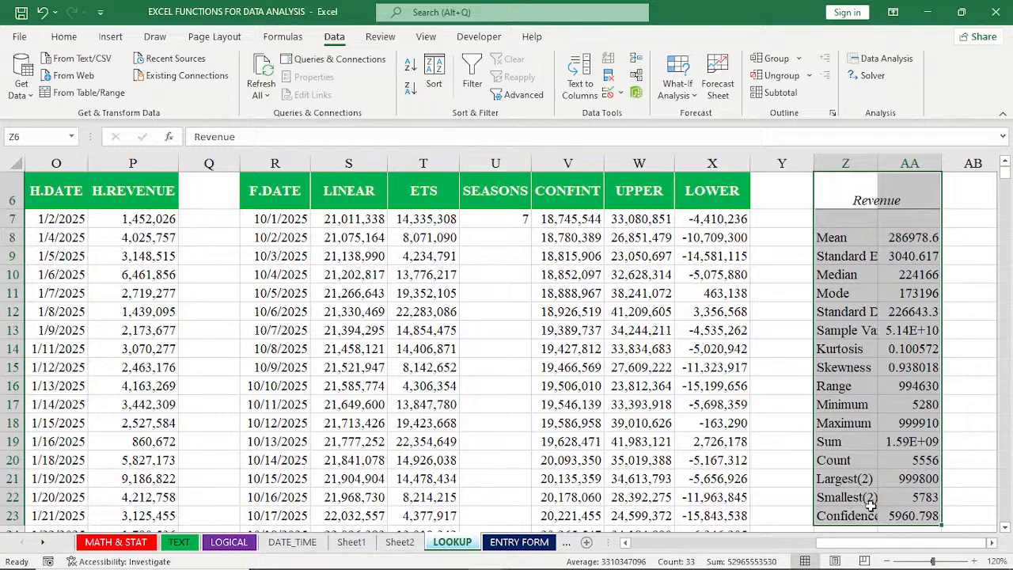
Step: Check the Largest(2) and Smallest(2) results, and autofit columns Z and AA to their contents
click(922, 480)
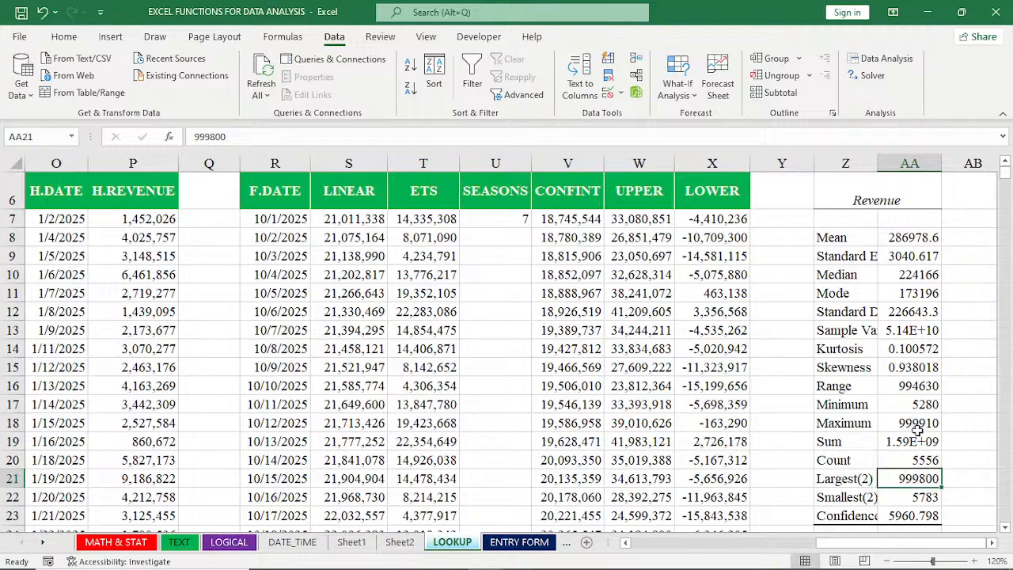
click(914, 499)
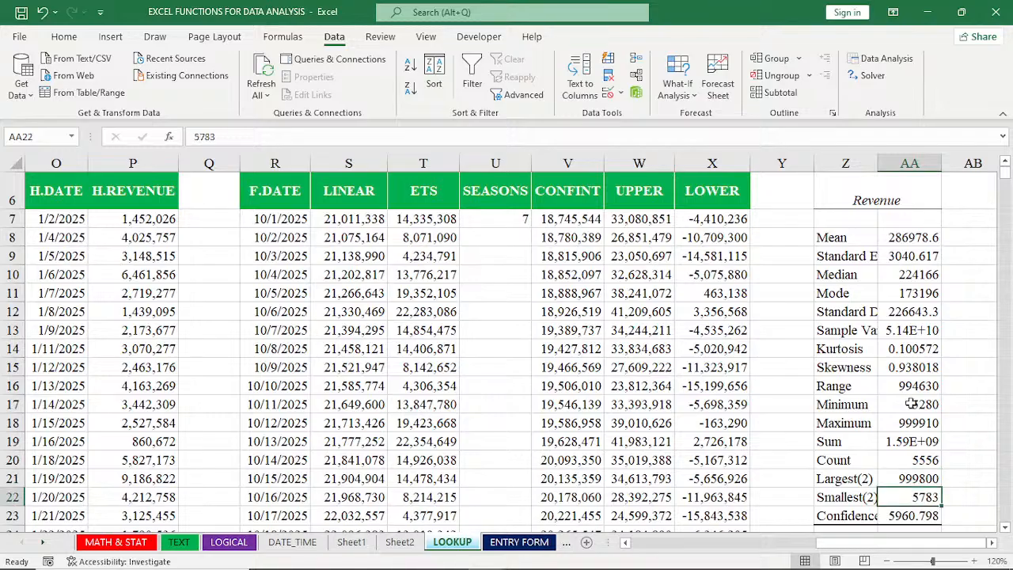
click(873, 176)
key(ctrl+a)
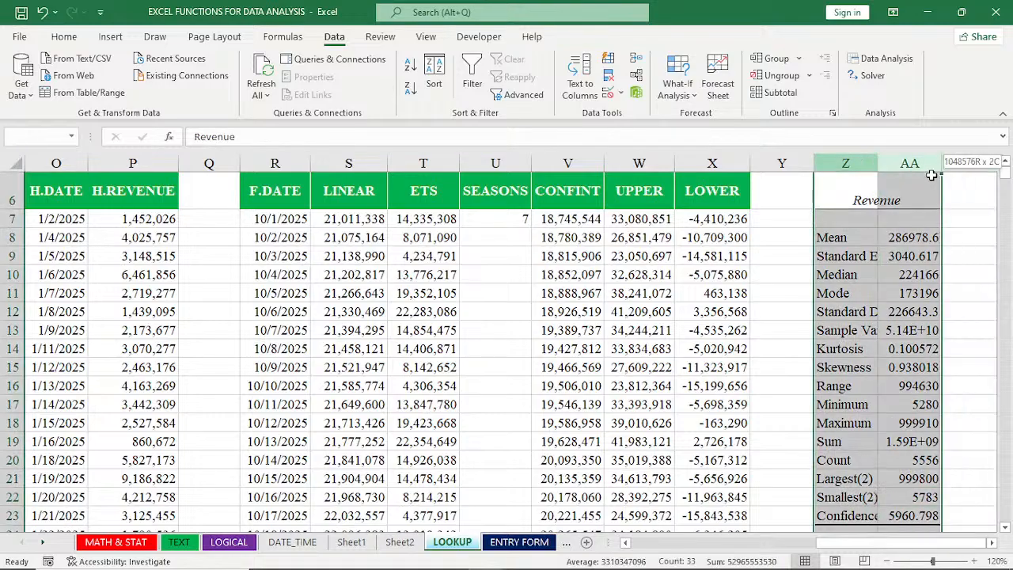
double_click(936, 172)
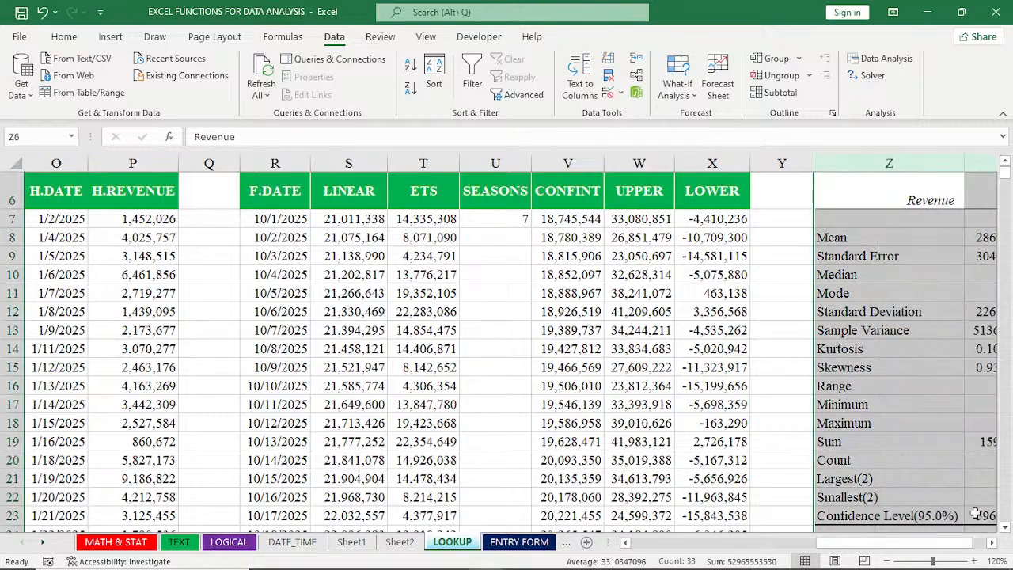
click(992, 544)
click(992, 544)
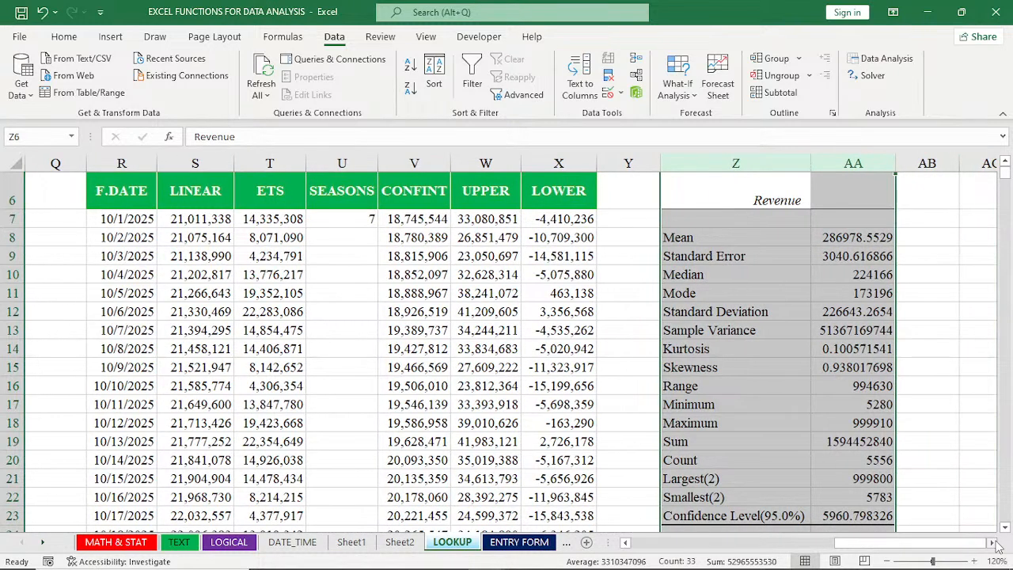
click(728, 399)
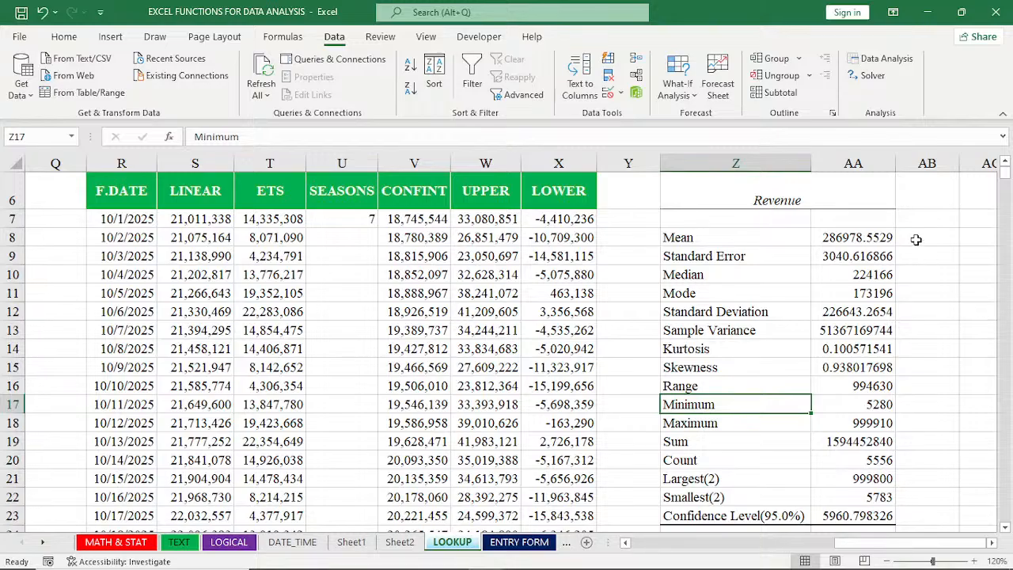
Step: Enter the note AVERA in cell AB8 beside the Mean result and go down to cell AB13
click(916, 239)
text(ABE)
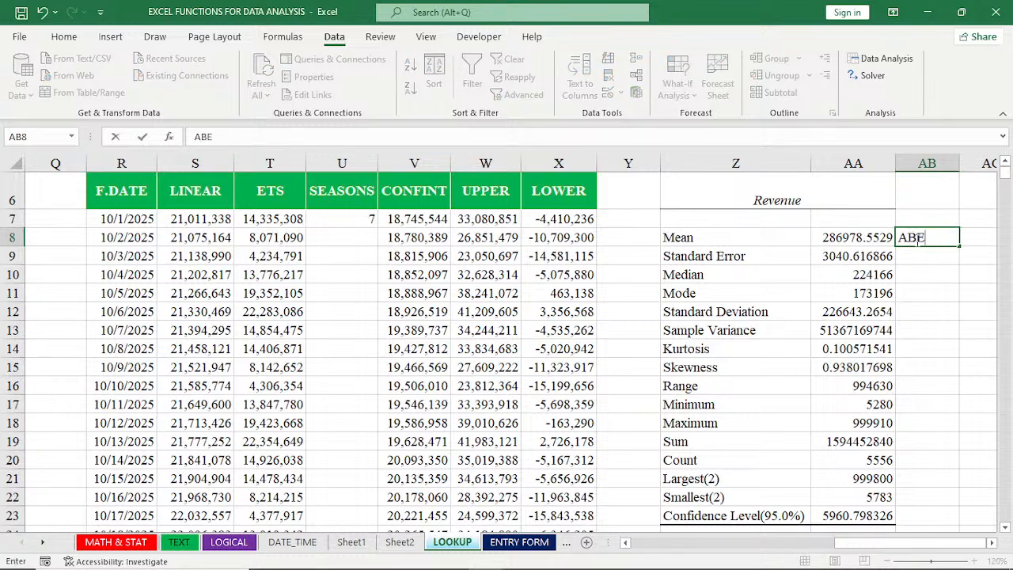
key(BackSpace)
key(BackSpace)
text(VERA)
key(Return)
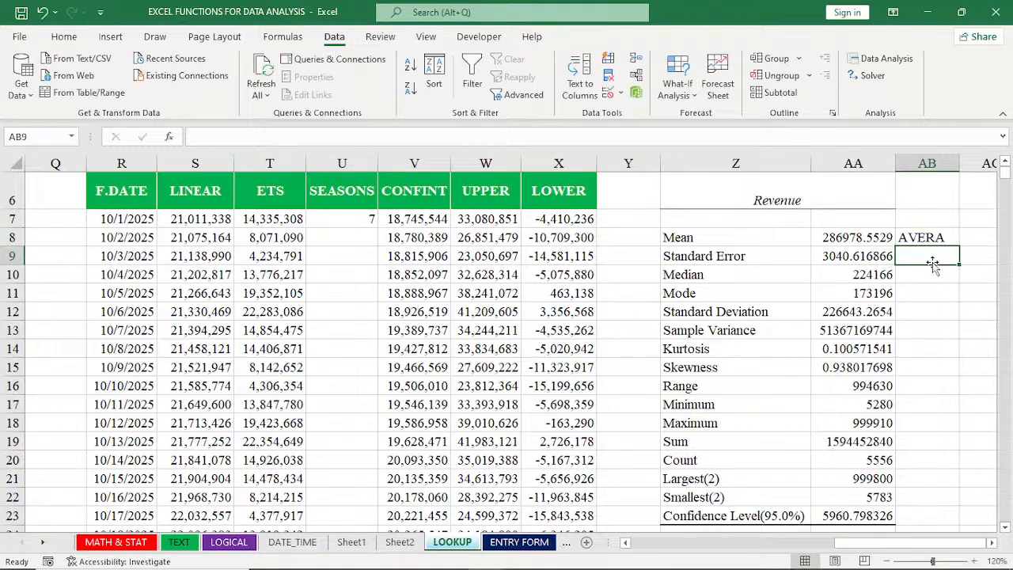
click(932, 277)
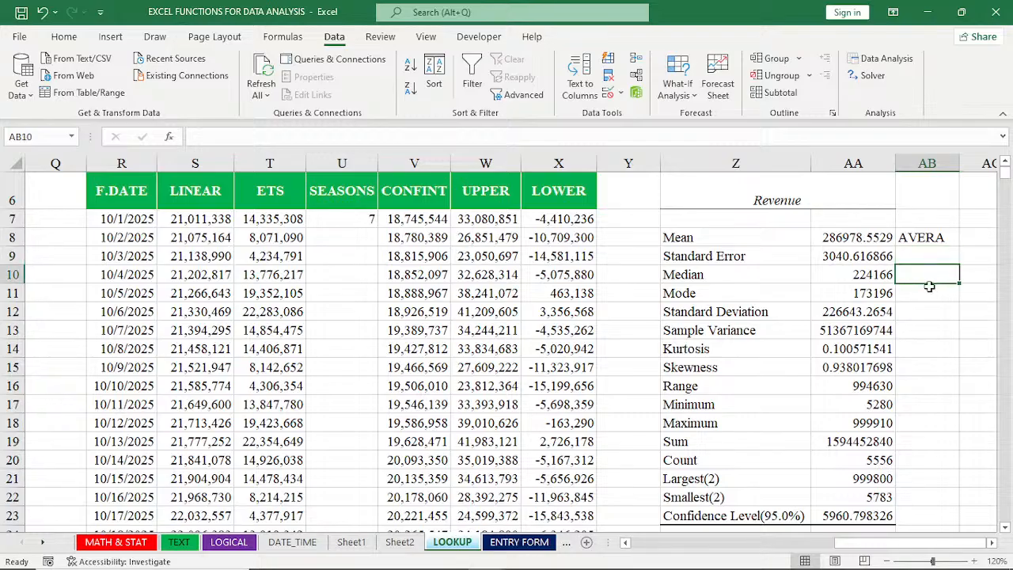
click(929, 300)
click(930, 328)
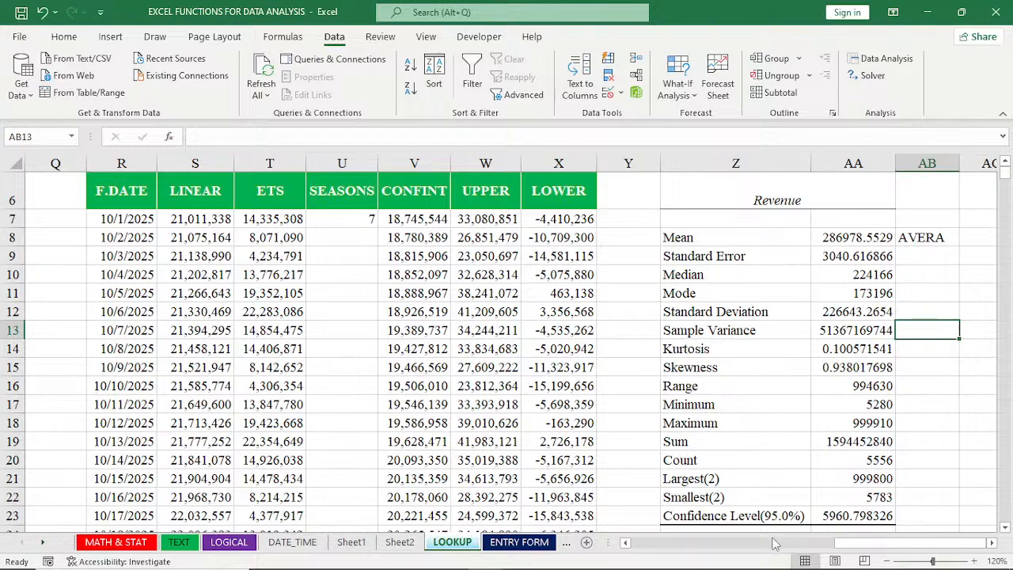
Step: Select cell J11 in the Product column and reopen the Descriptive Statistics analysis tool
drag(831, 550, 740, 551)
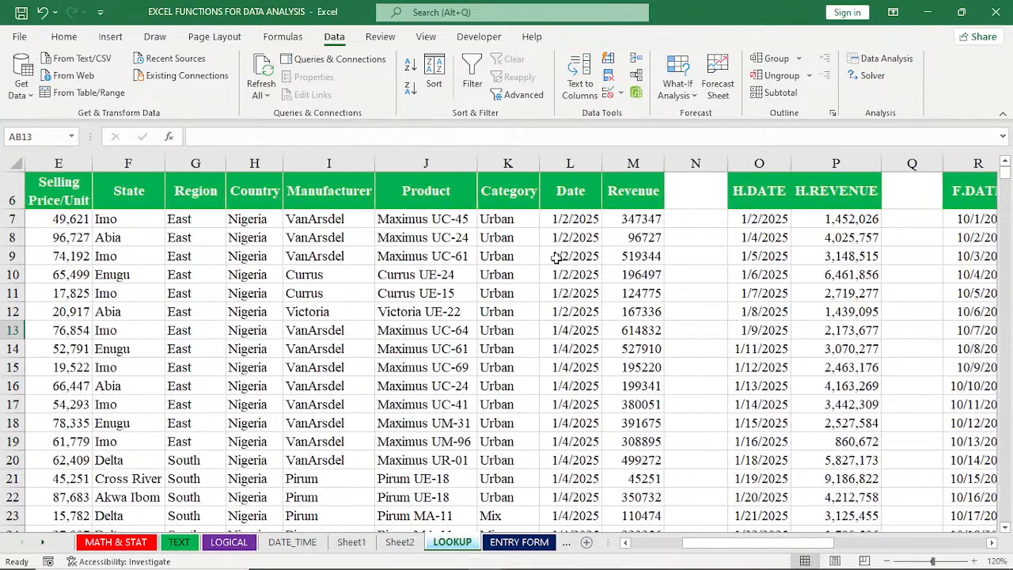
click(428, 190)
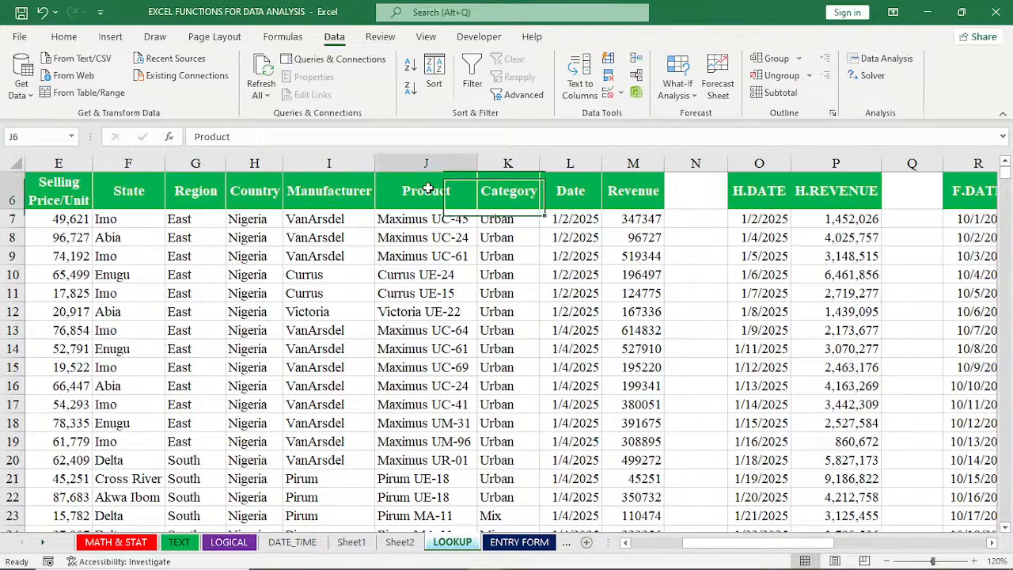
drag(413, 236, 412, 400)
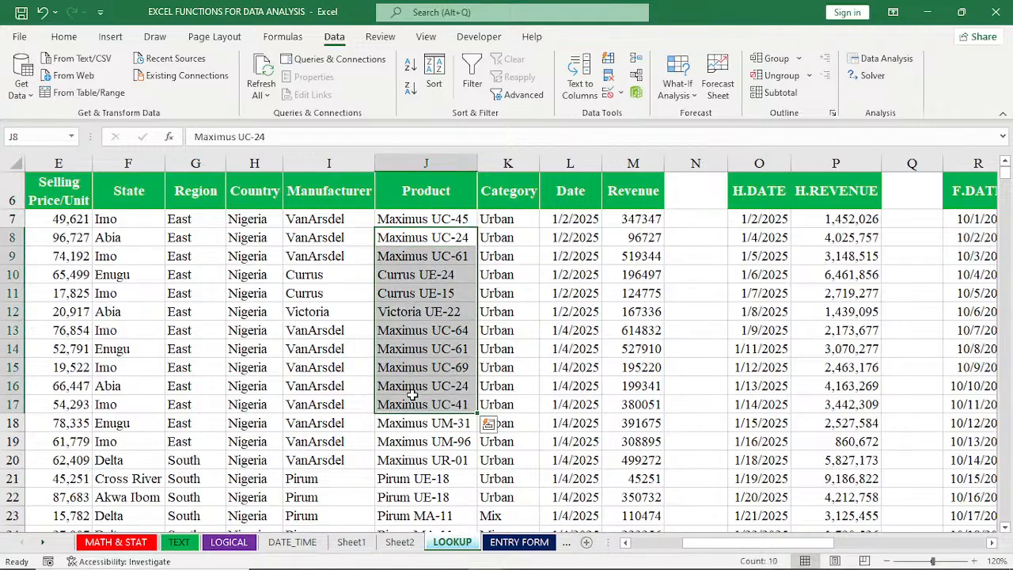
click(445, 291)
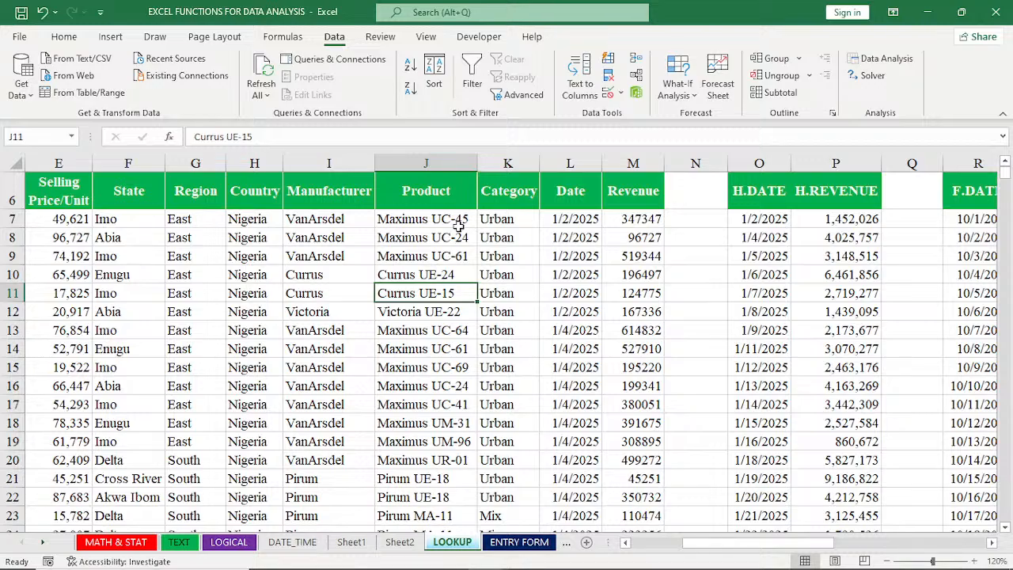
click(895, 63)
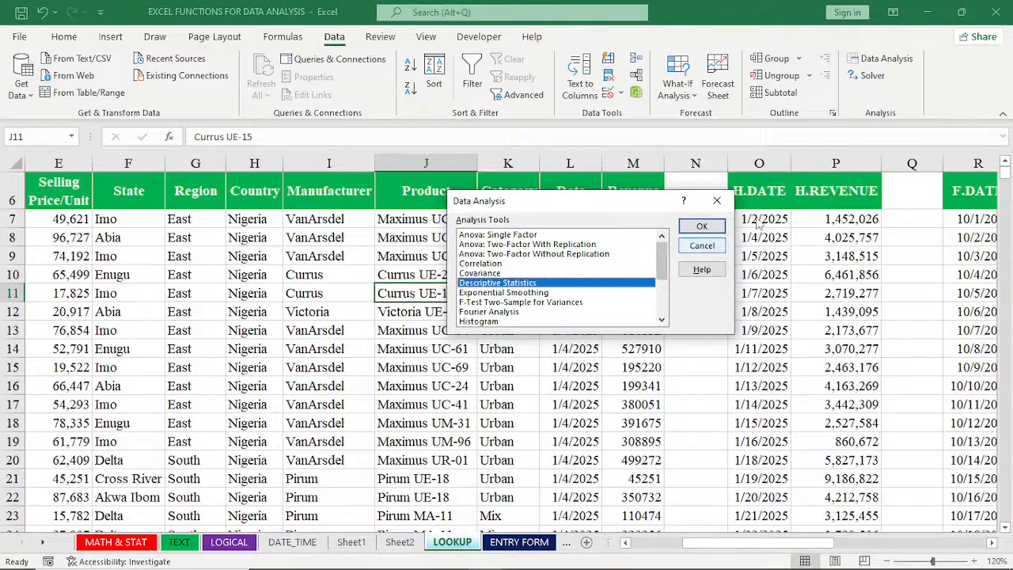
click(700, 228)
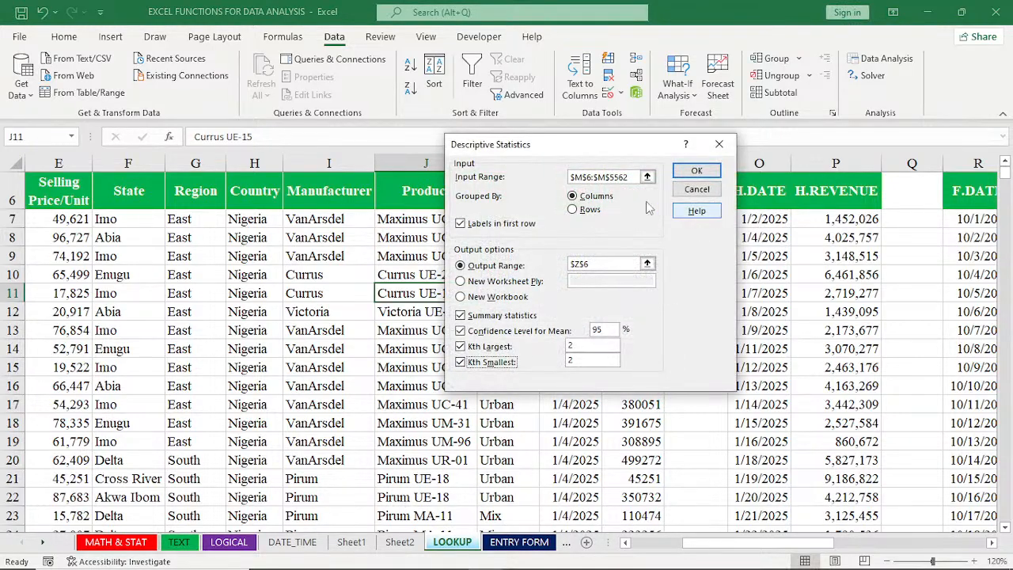
drag(604, 148, 721, 159)
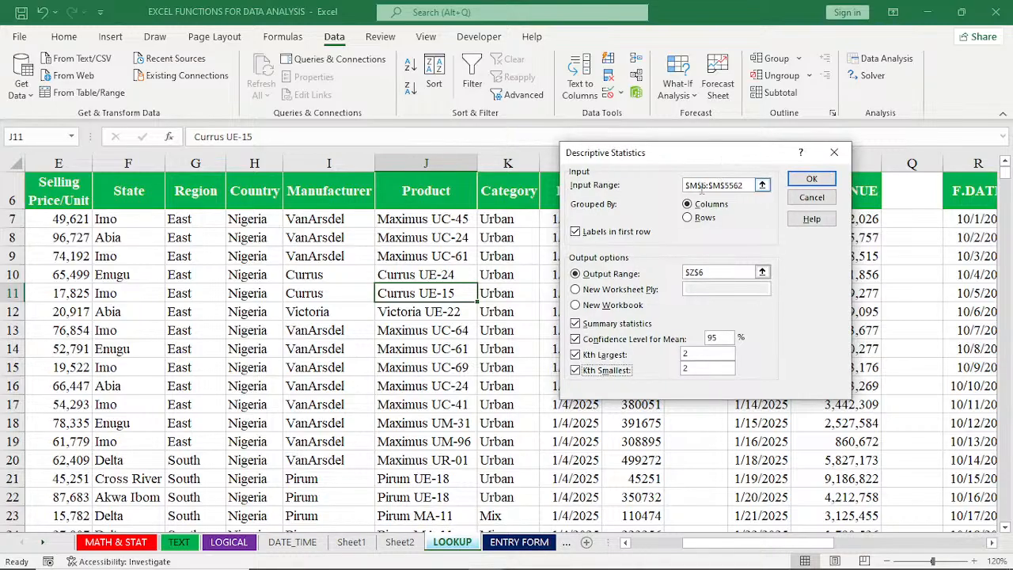
Step: Try to run Descriptive Statistics on the Product column with the input range $J$6:$J$5562
click(699, 185)
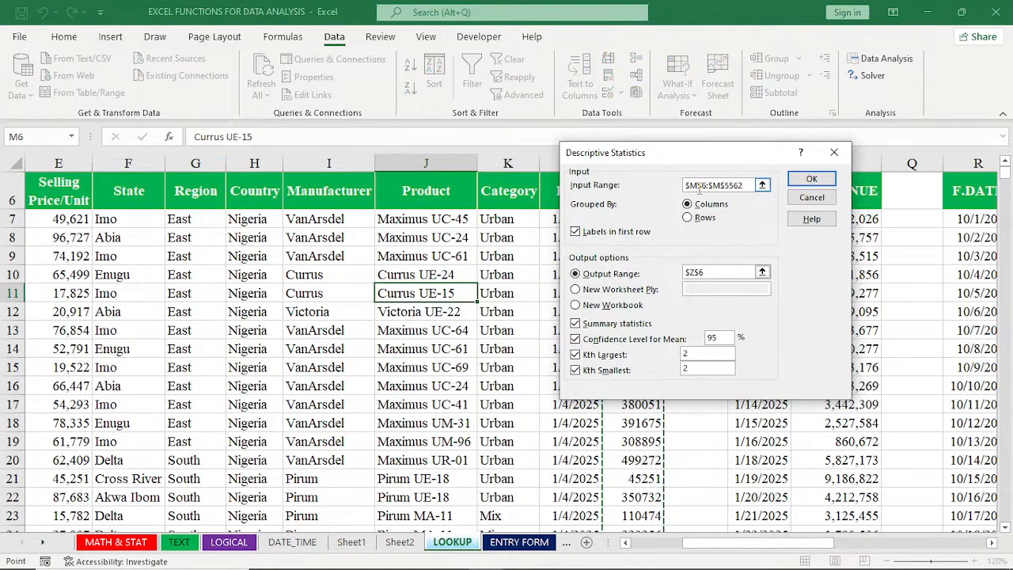
key(BackSpace)
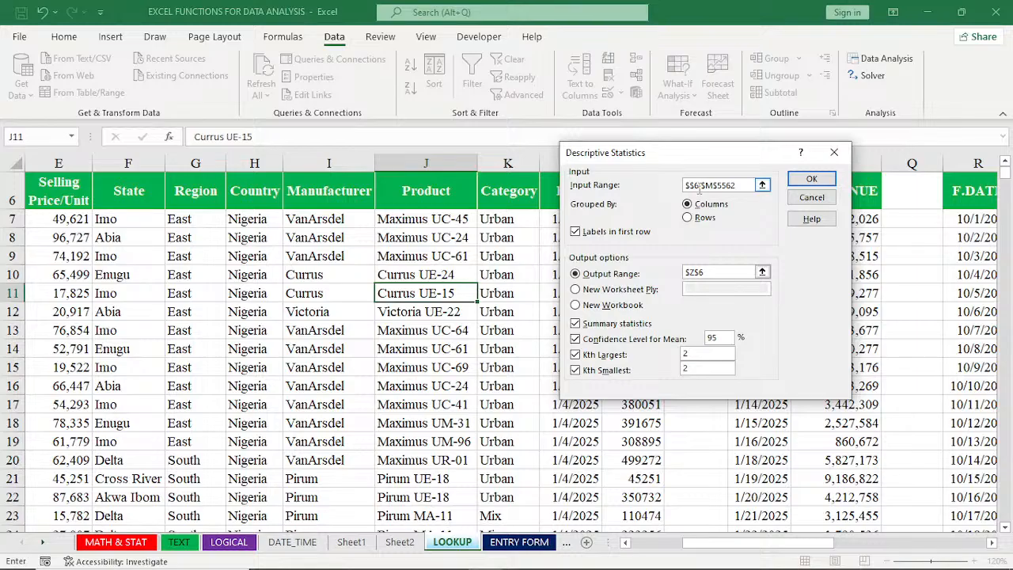
text(J)
click(716, 184)
key(BackSpace)
text(J)
click(820, 182)
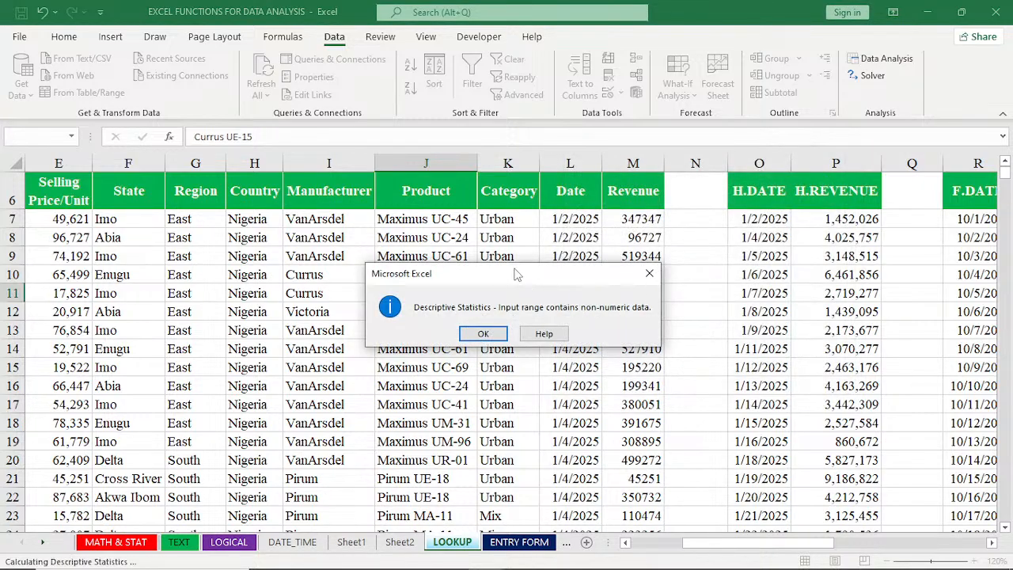
drag(515, 274, 754, 244)
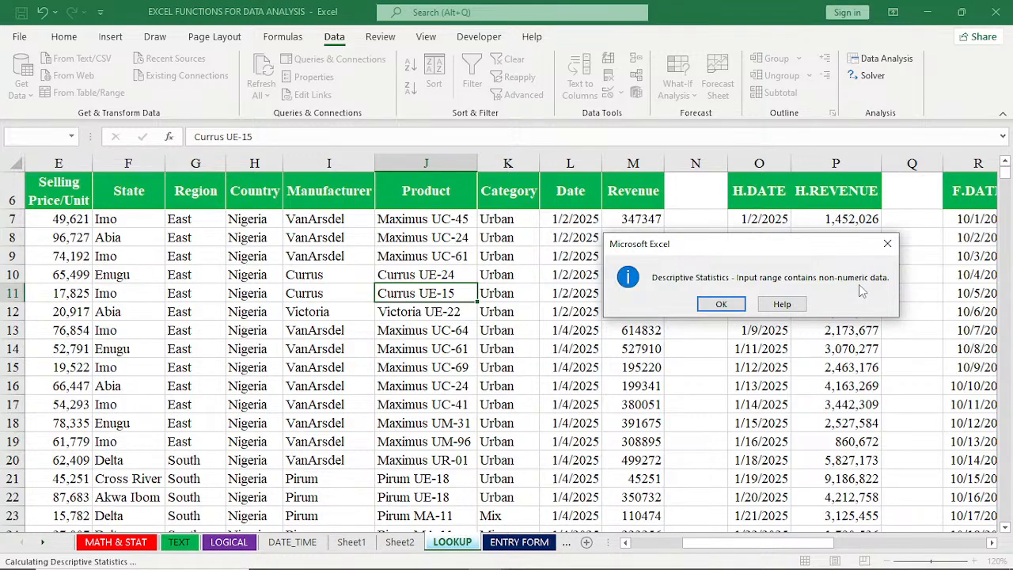
click(705, 307)
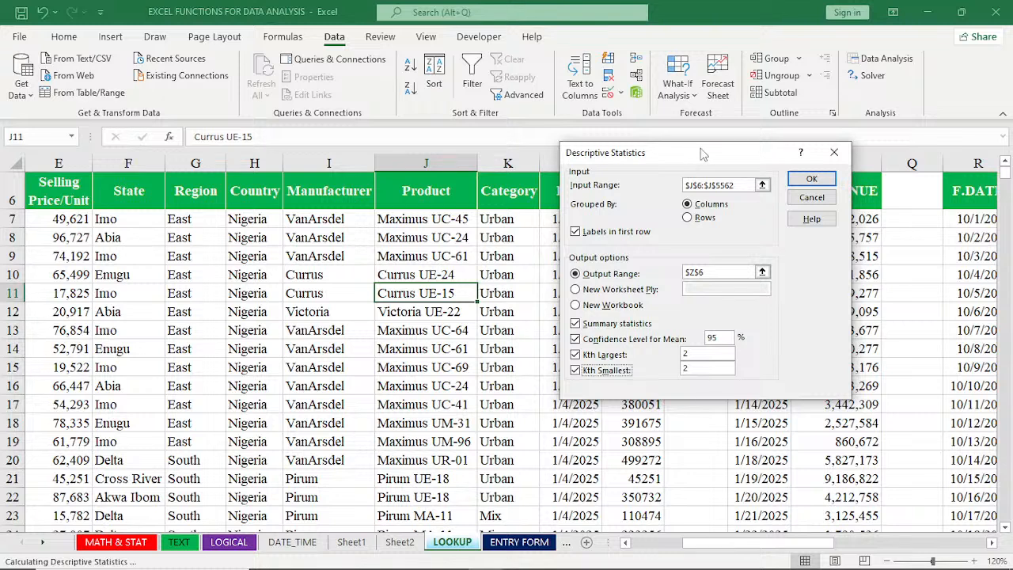
Step: Set the input range to the Date column, $L$6:$L$5562, and run the analysis, overwriting the existing output at Z6
drag(704, 154, 335, 169)
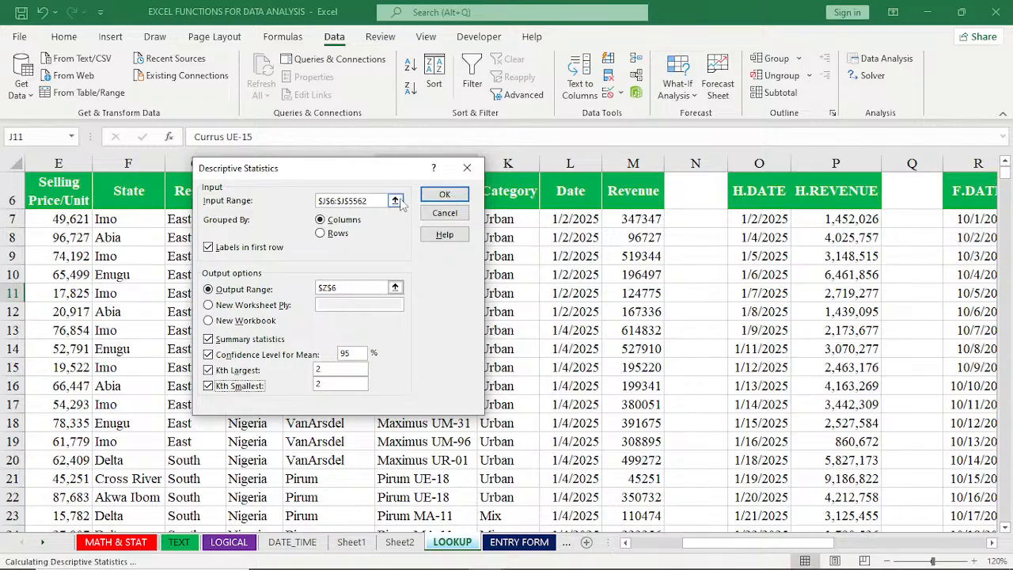
click(324, 200)
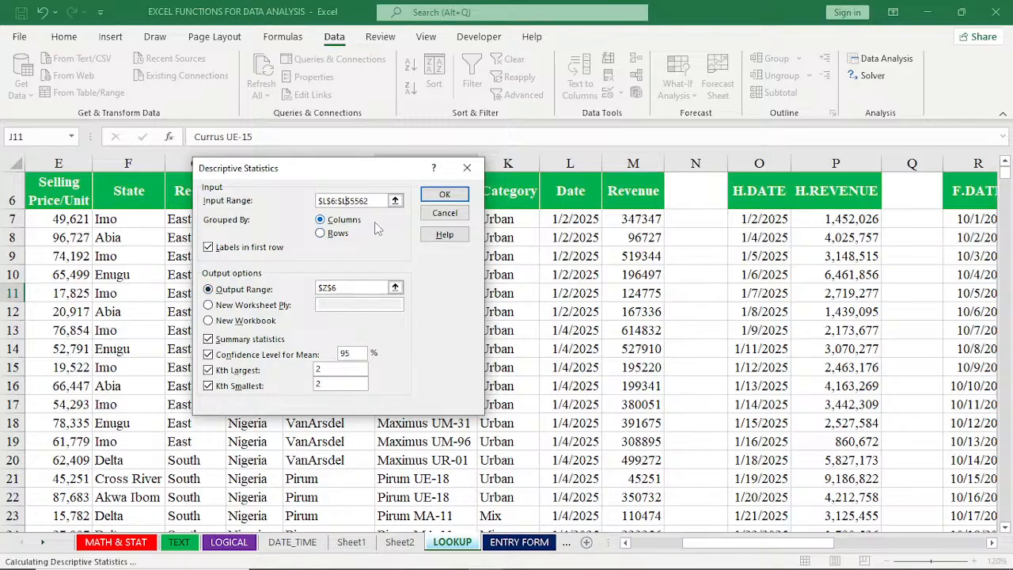
click(447, 197)
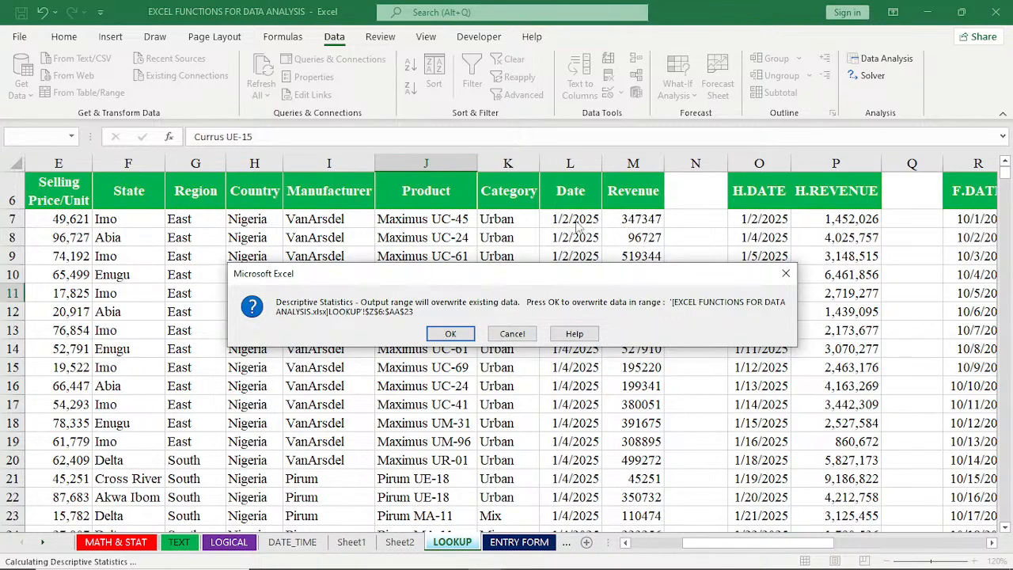
click(451, 333)
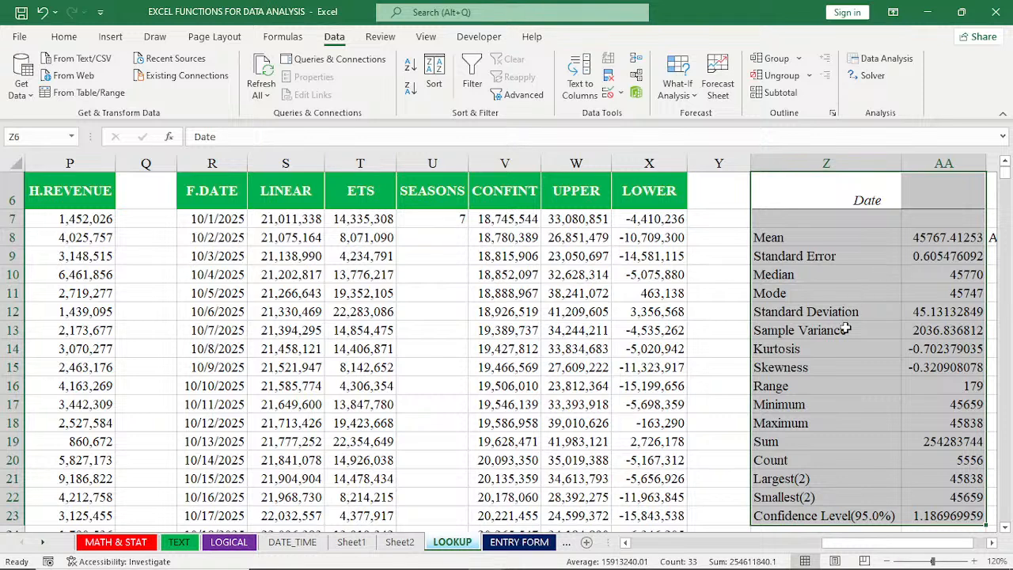
Step: Review the sales data headers from Product ID to Revenue and the forecast tables beside them
drag(905, 545, 697, 554)
scroll(781, 452, up, 2)
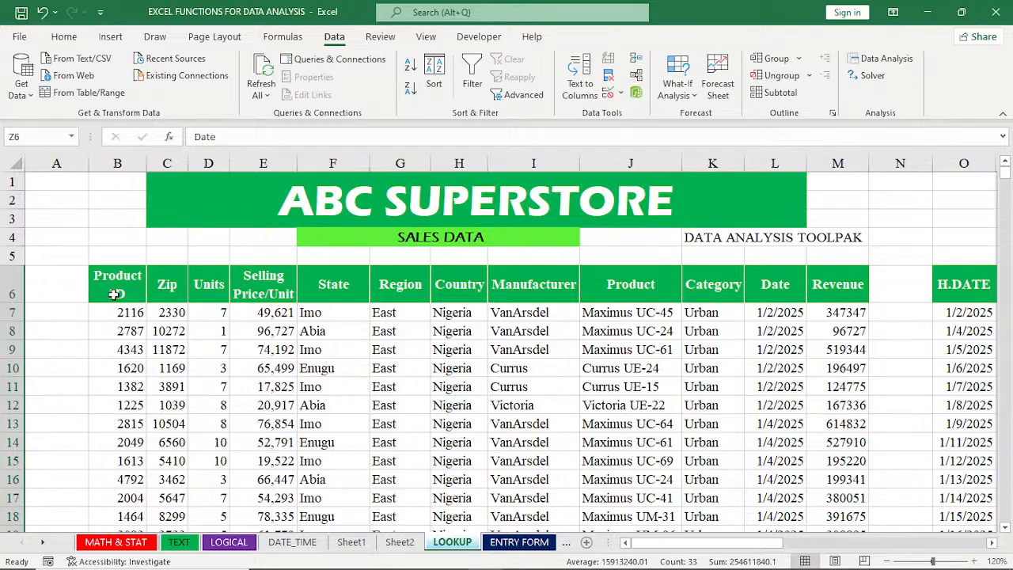
drag(113, 293, 840, 294)
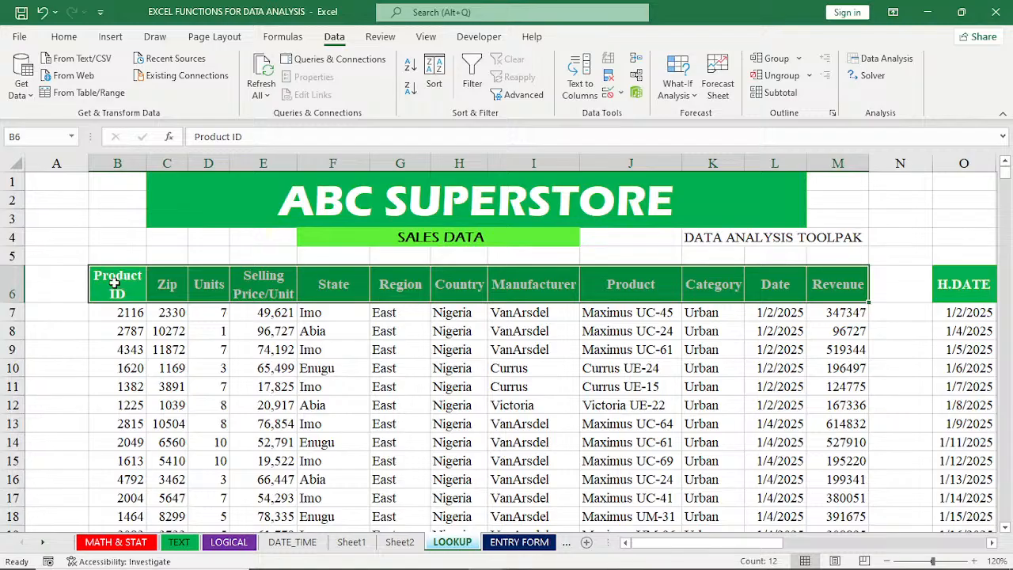
drag(114, 282, 820, 285)
click(503, 336)
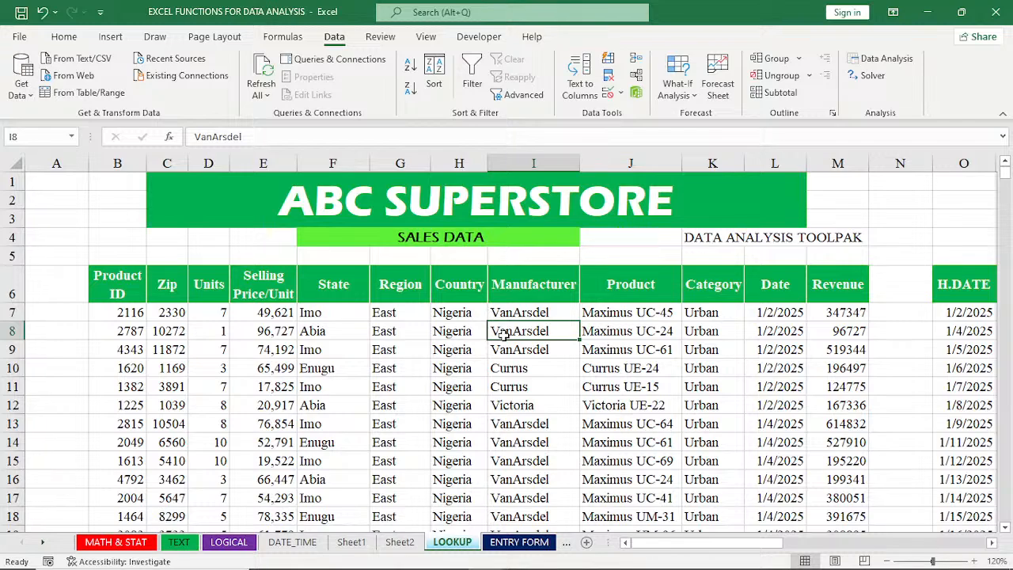
drag(712, 544, 847, 539)
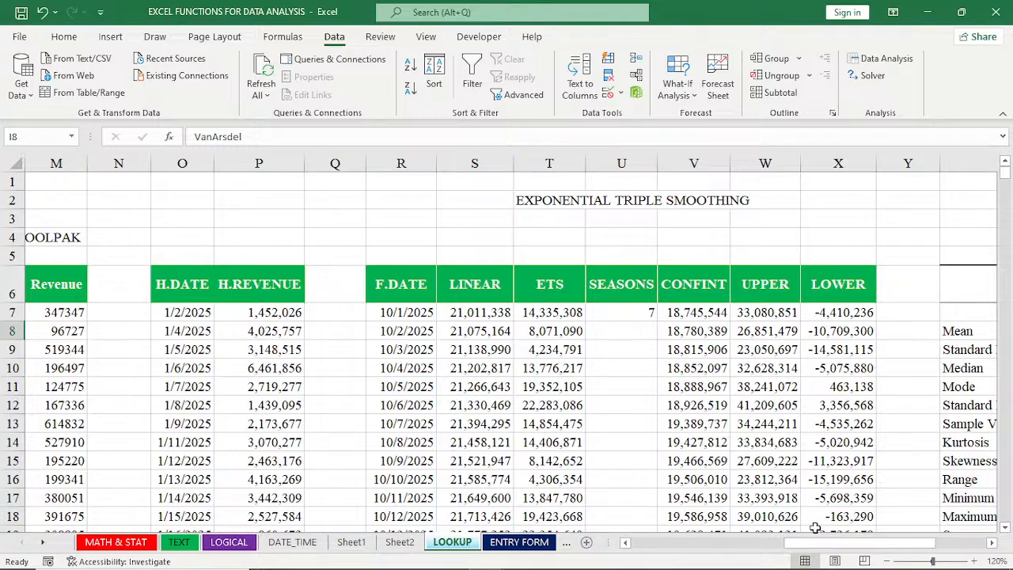
drag(829, 545, 669, 546)
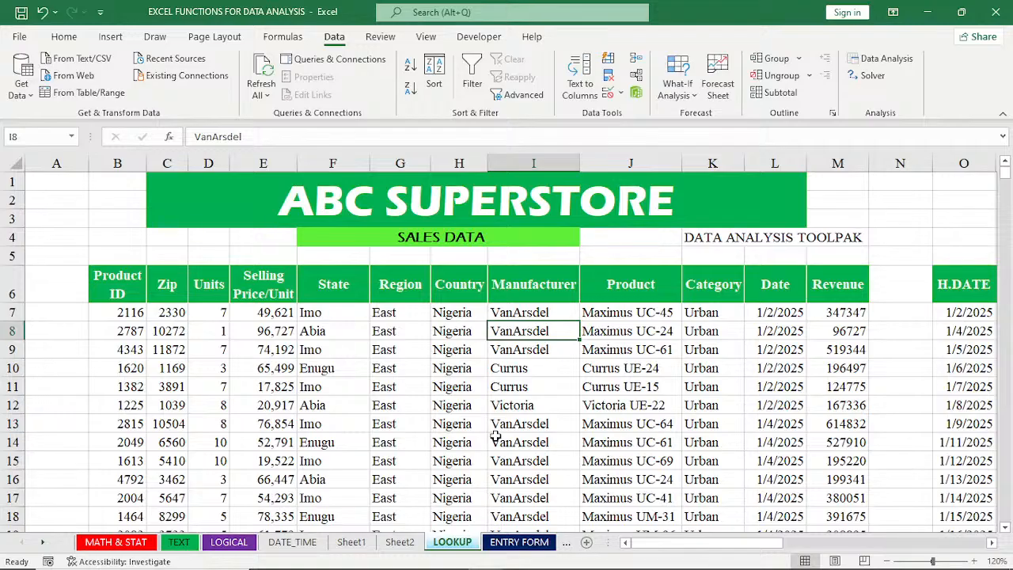
click(97, 277)
drag(98, 276, 826, 287)
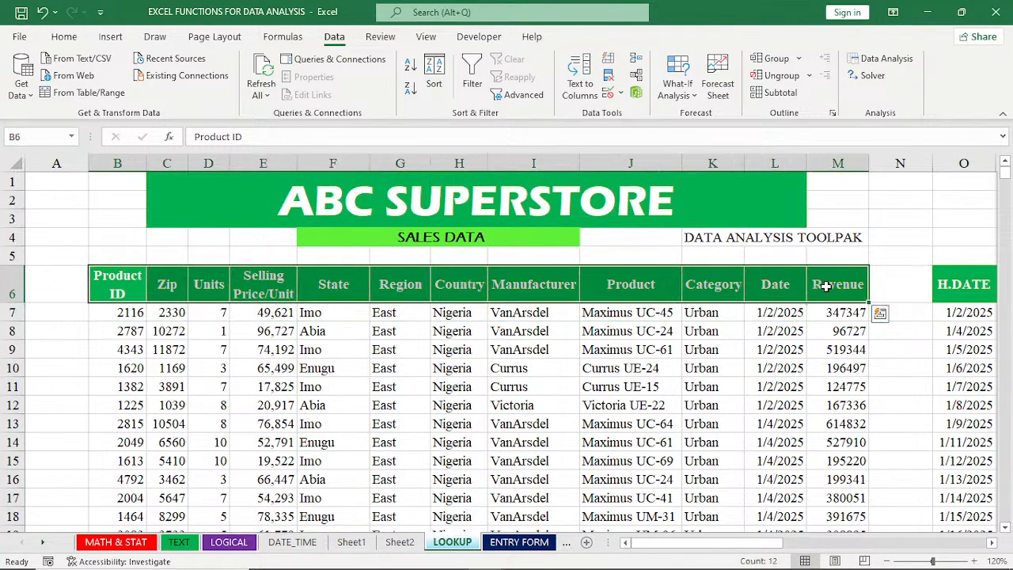
click(449, 326)
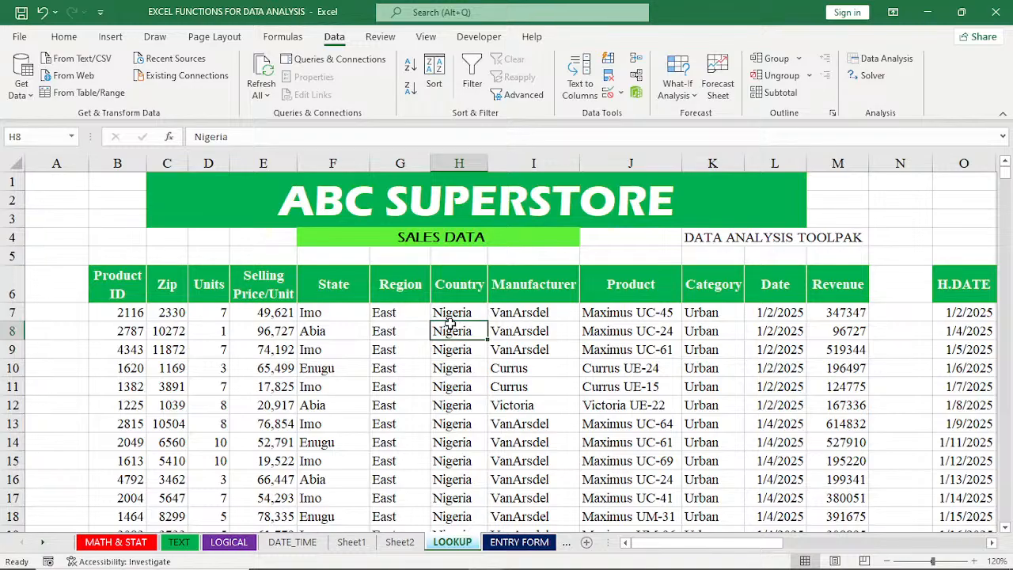